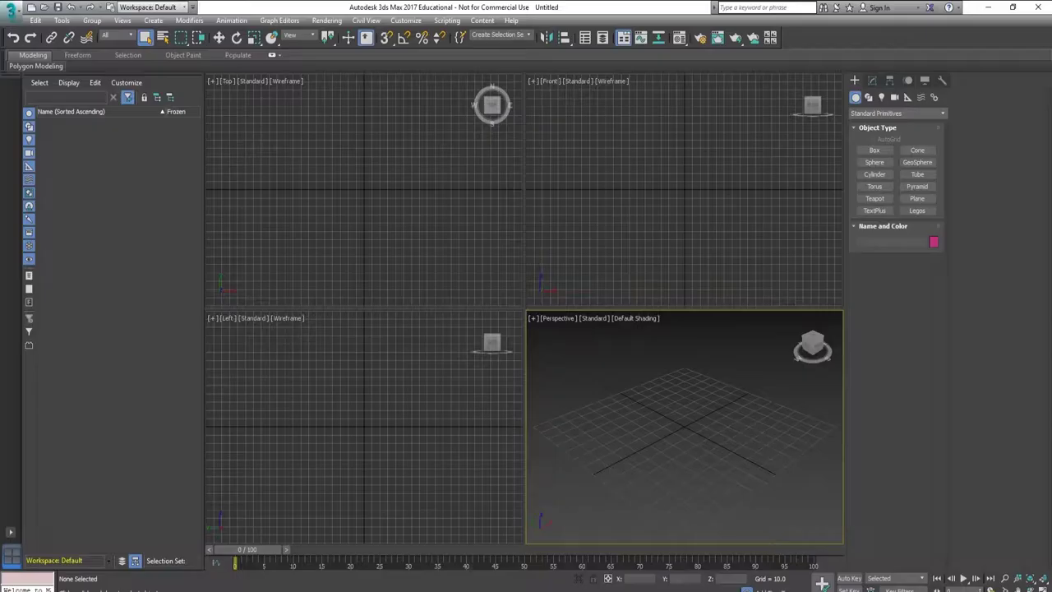
Draw a square Plane primitive on the grid in the Perspective viewport.
click(916, 202)
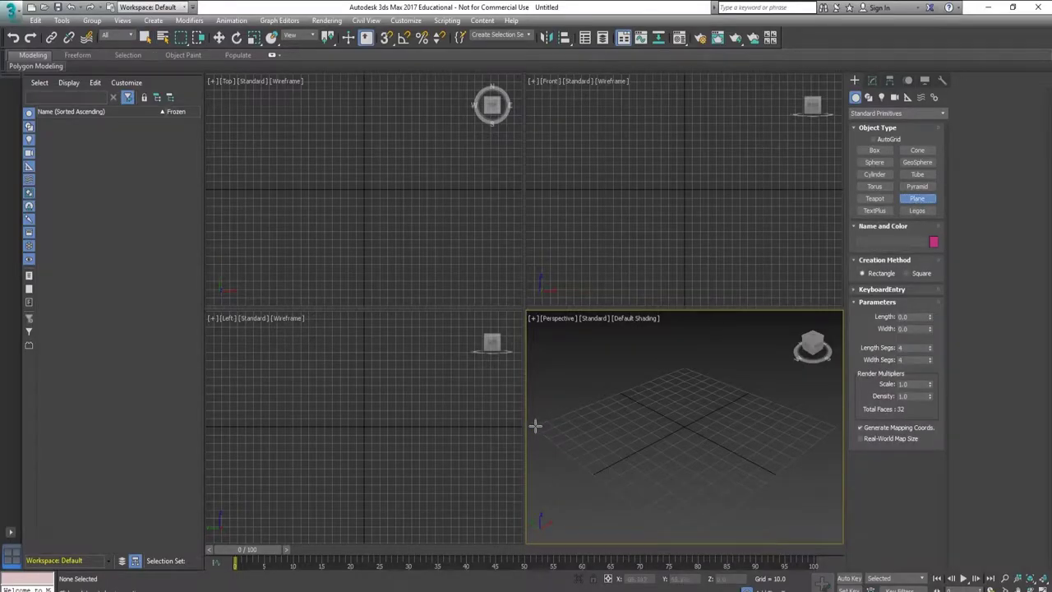
drag(535, 426, 832, 426)
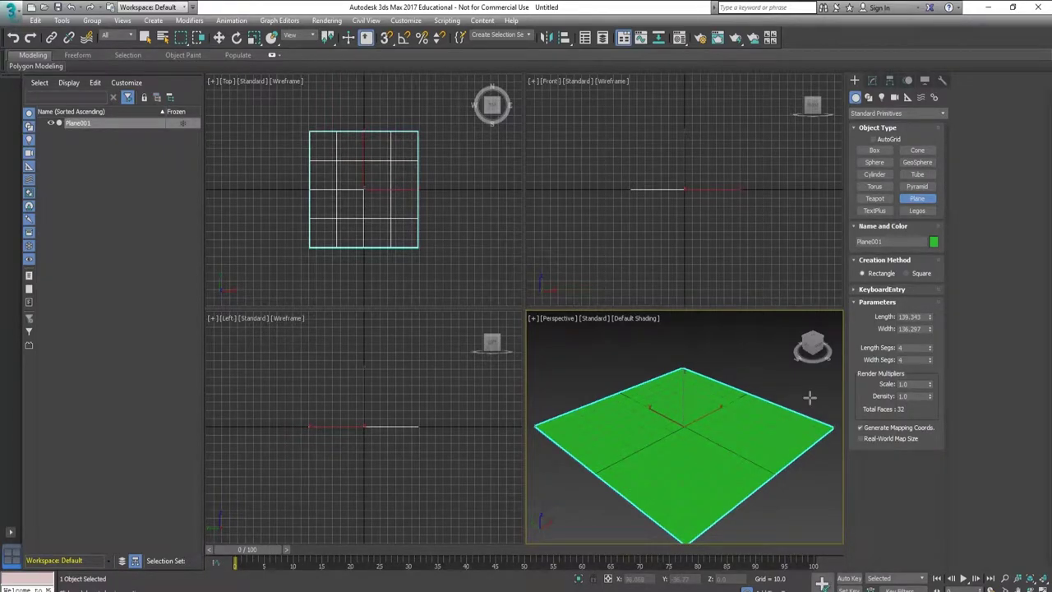
Switch the Material Editor to the compact layout and move its window to the left.
key(m)
drag(739, 57, 635, 58)
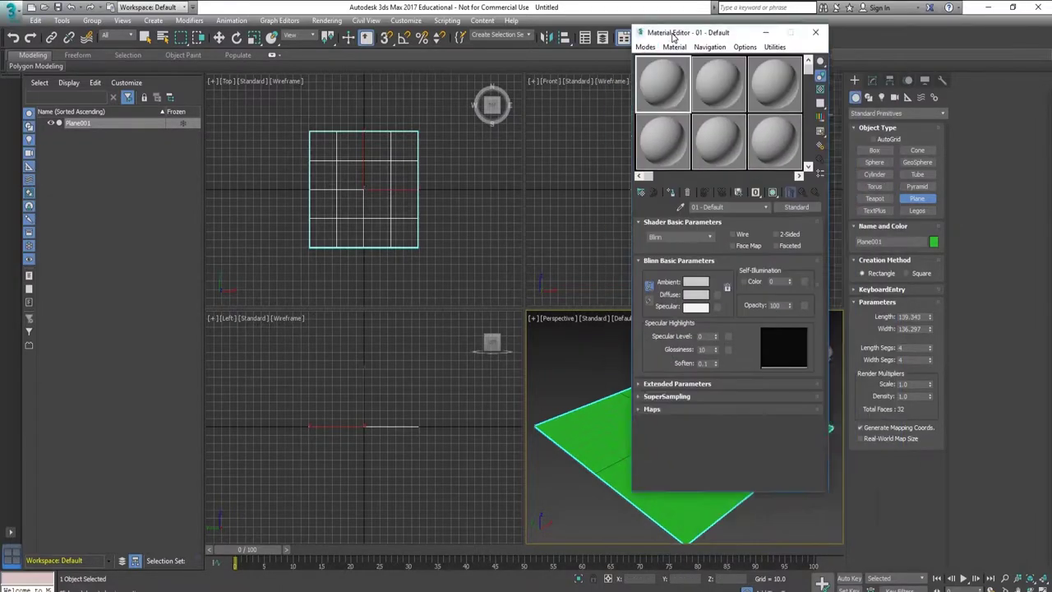
click(582, 68)
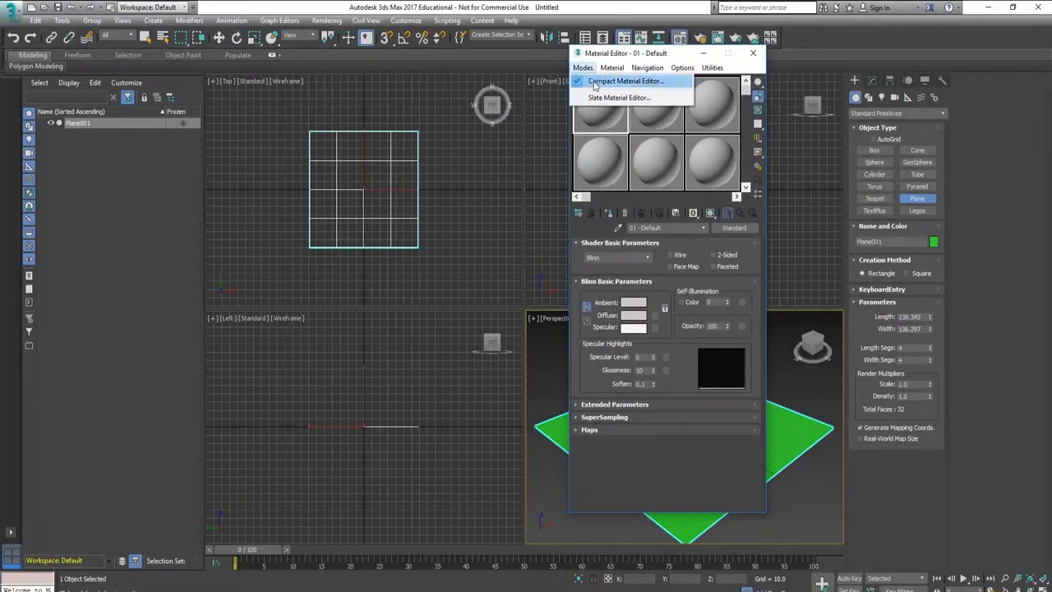
click(596, 91)
right_click(215, 134)
key(m)
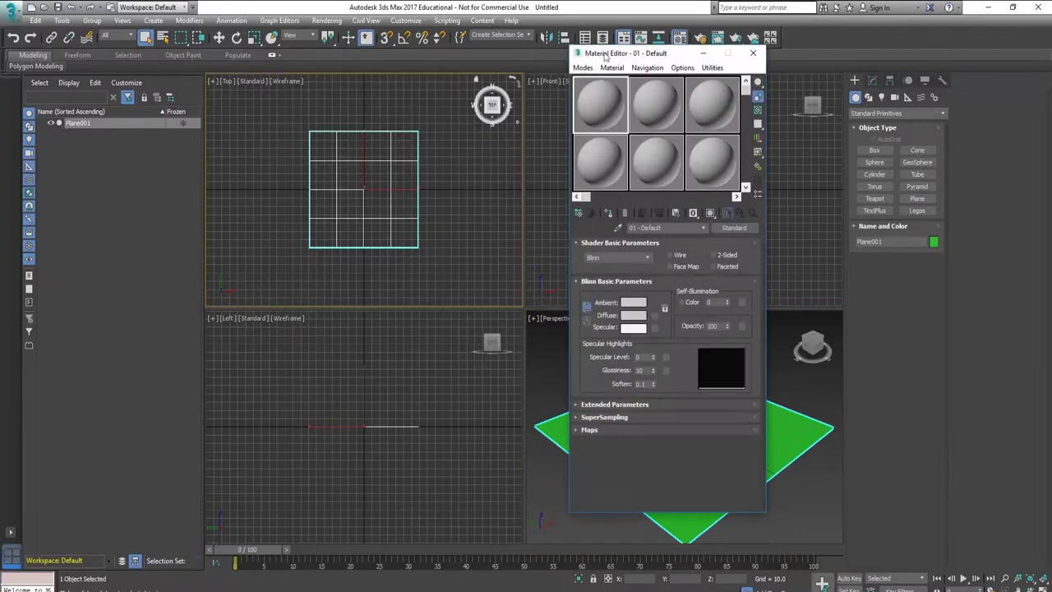
drag(612, 55, 427, 55)
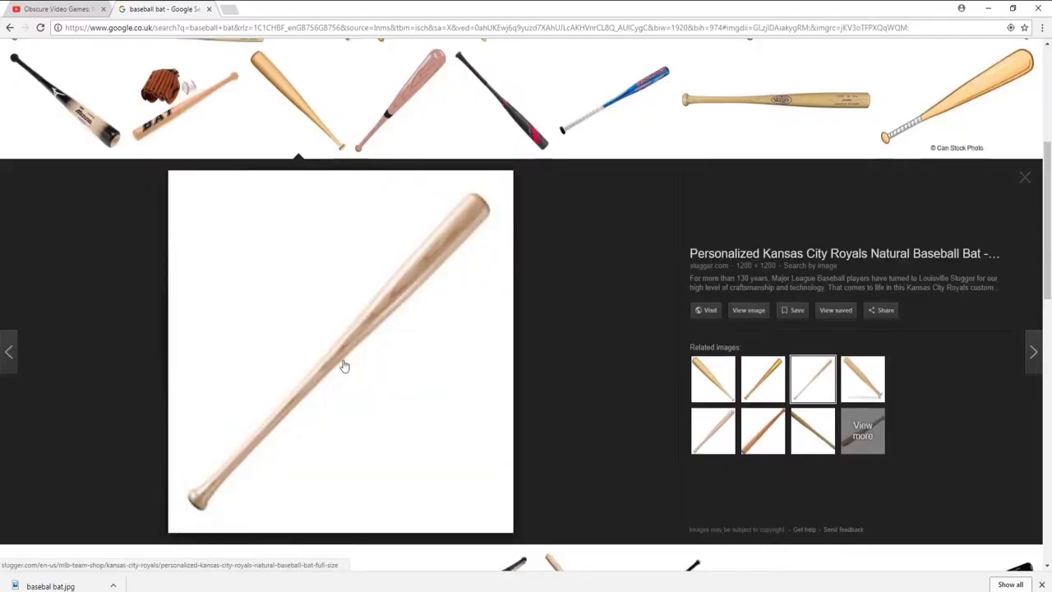
Save the baseball bat image from the browser as 'batty'.
right_click(345, 359)
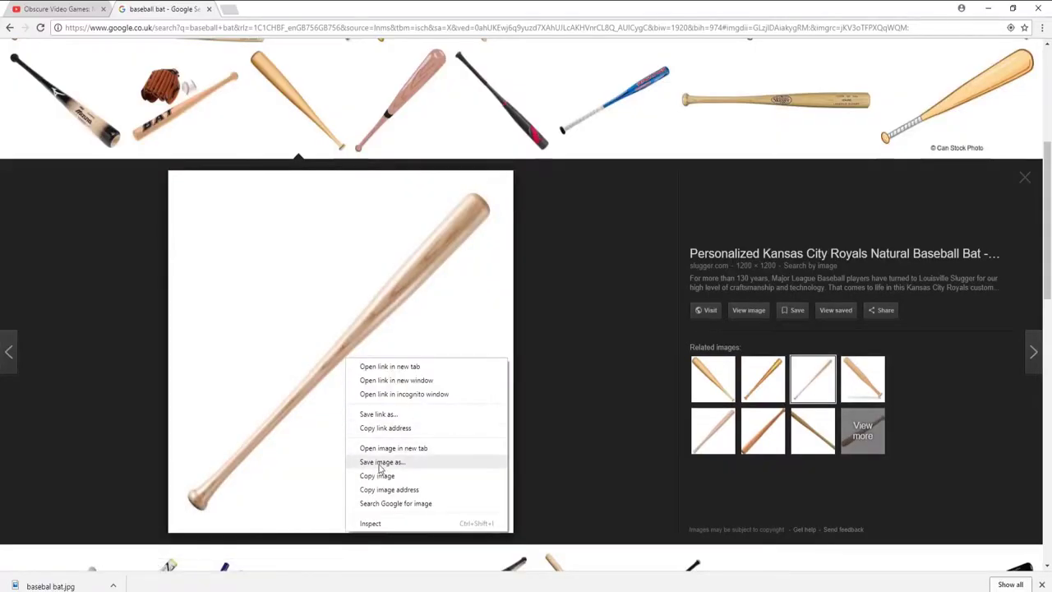
click(381, 461)
text(batty)
key(Return)
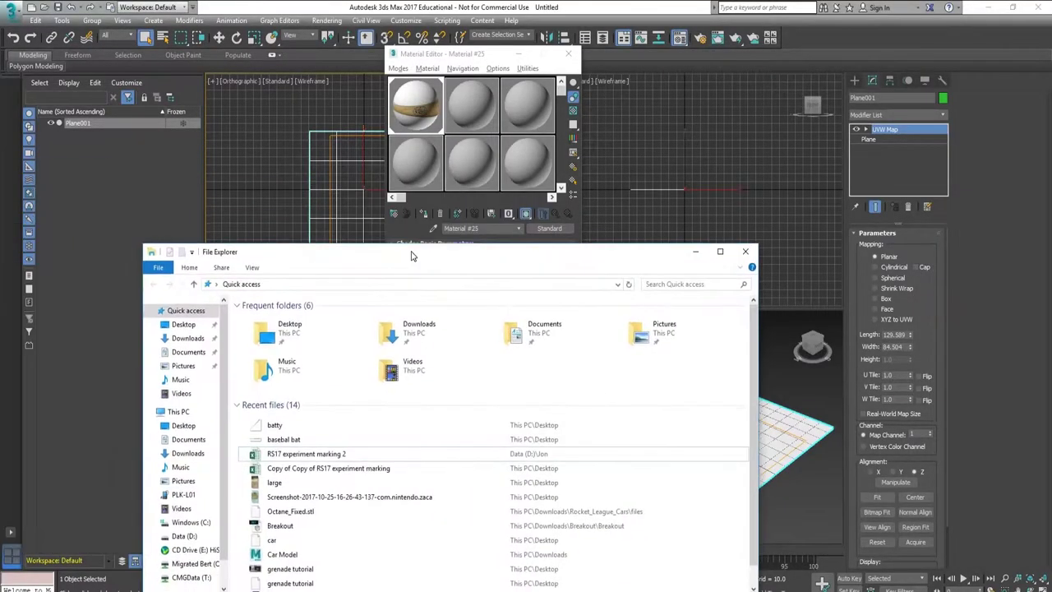
Apply the batty image to the plane, delete its UVW Map modifier, and close the Material Editor.
click(273, 424)
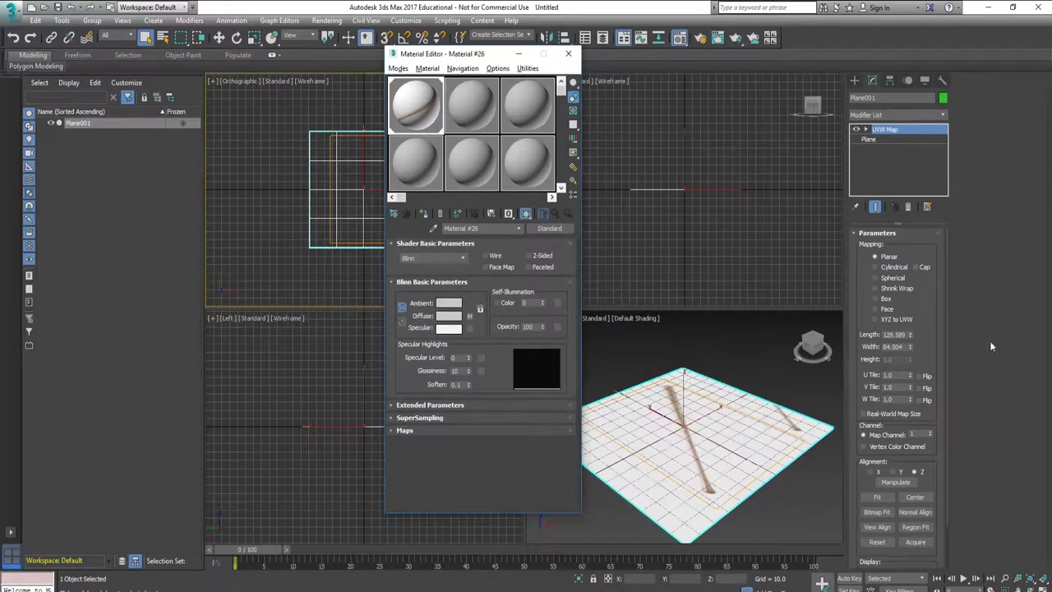
key(w)
click(908, 206)
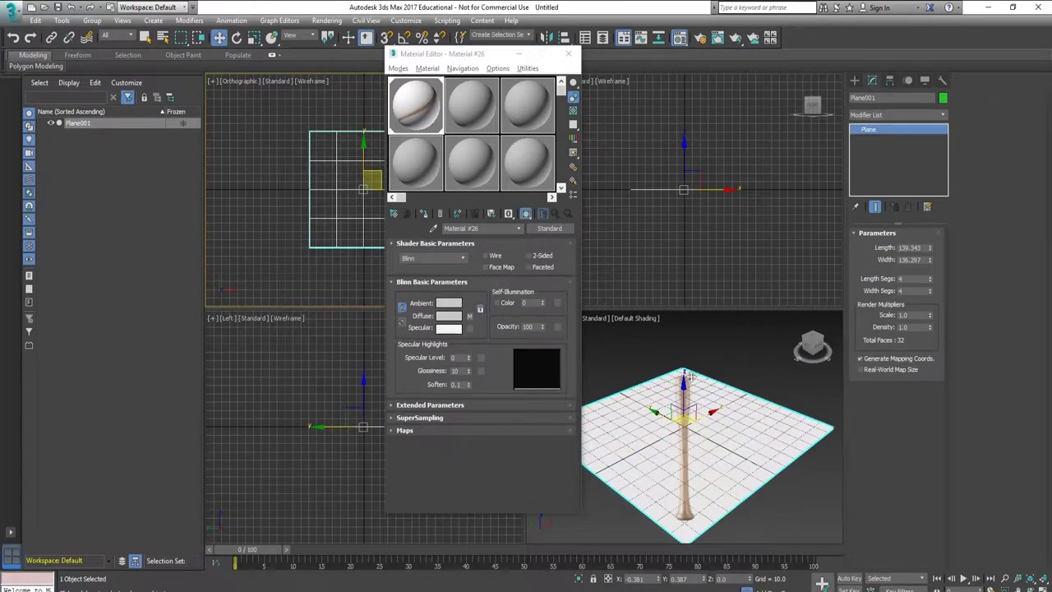
click(568, 53)
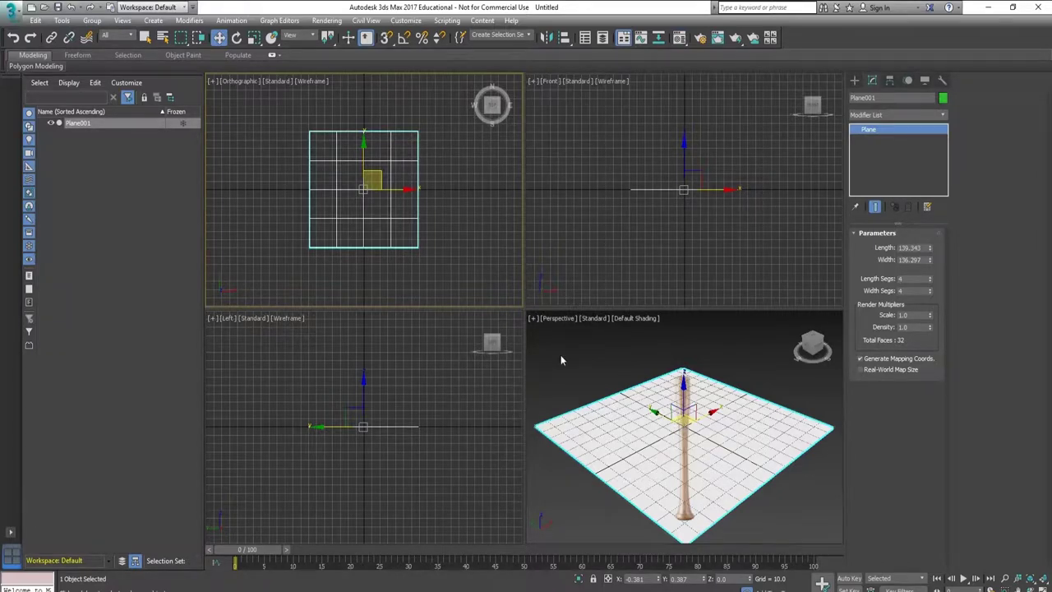
right_click(571, 376)
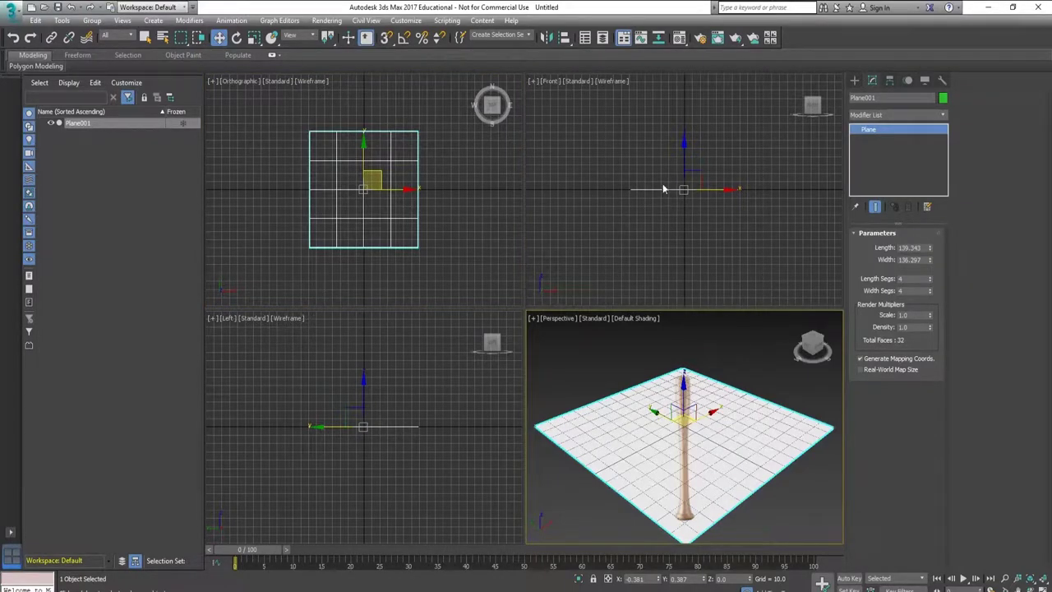
Rotate the plane 90° on X and spin it until the bat stands vertical.
click(310, 377)
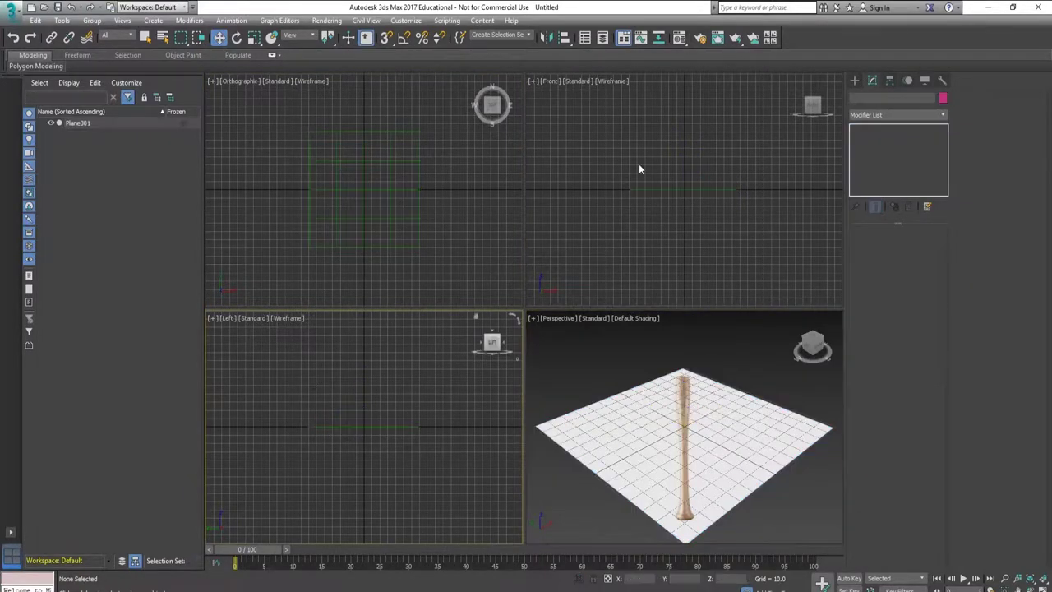
scroll(666, 189, up, 3)
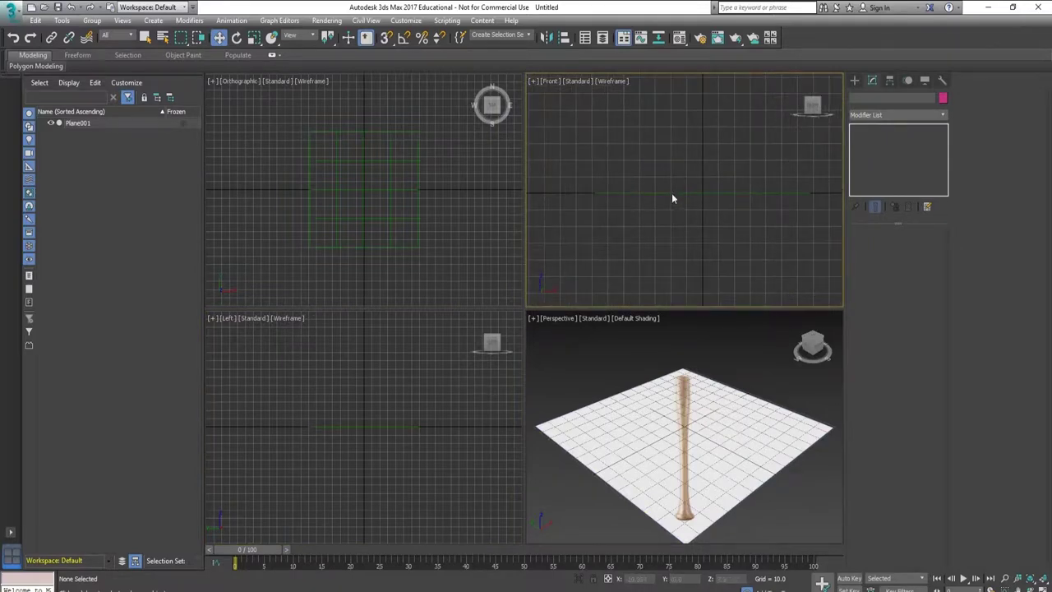
click(675, 421)
key(e)
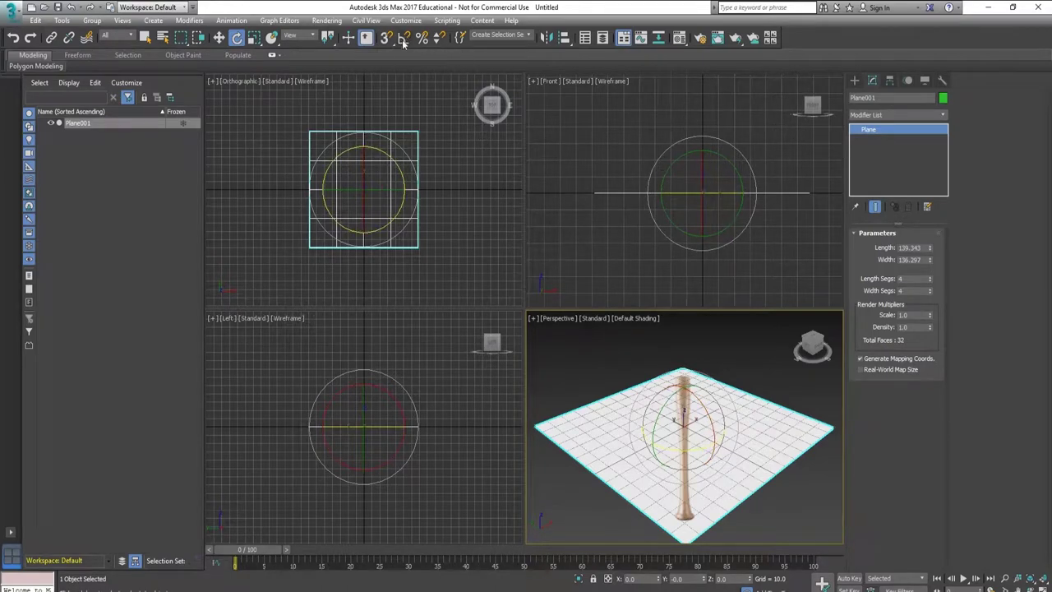
drag(698, 404, 713, 456)
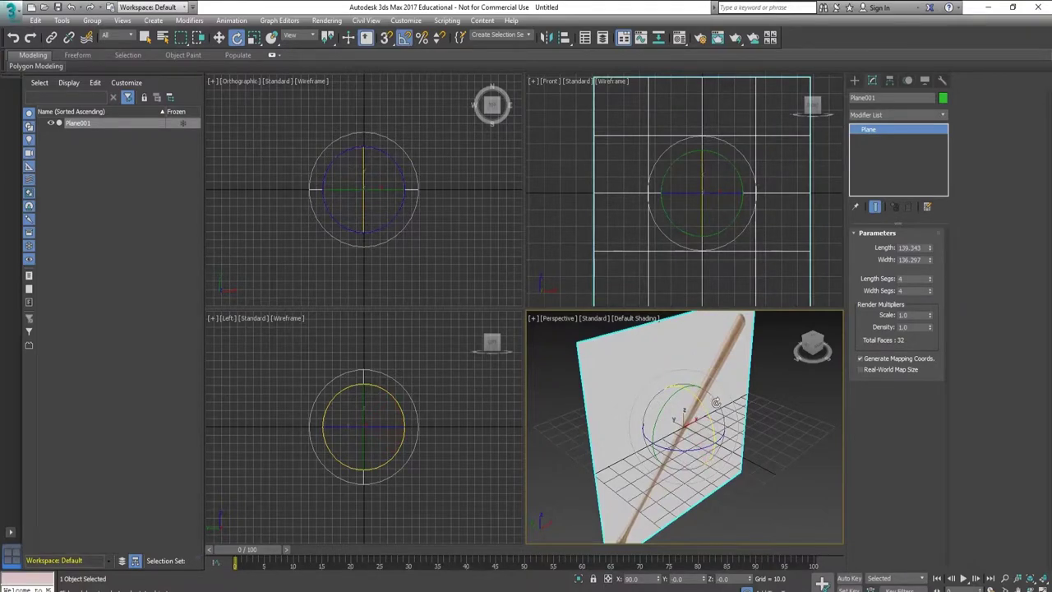
scroll(716, 401, down, 2)
drag(678, 405, 668, 426)
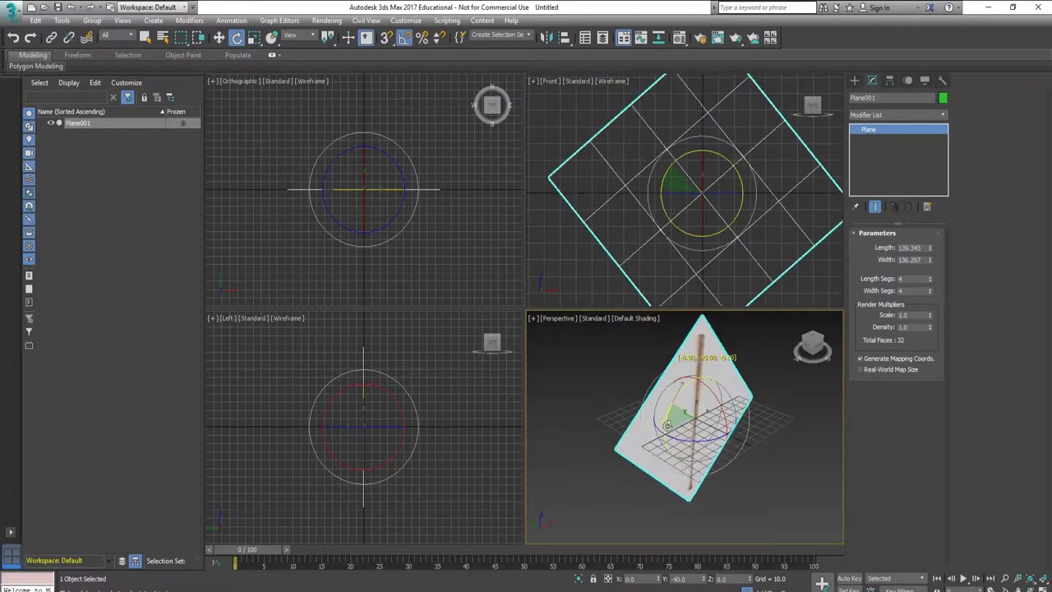
key(alt+w)
alt+middle_drag(613, 340, 572, 303)
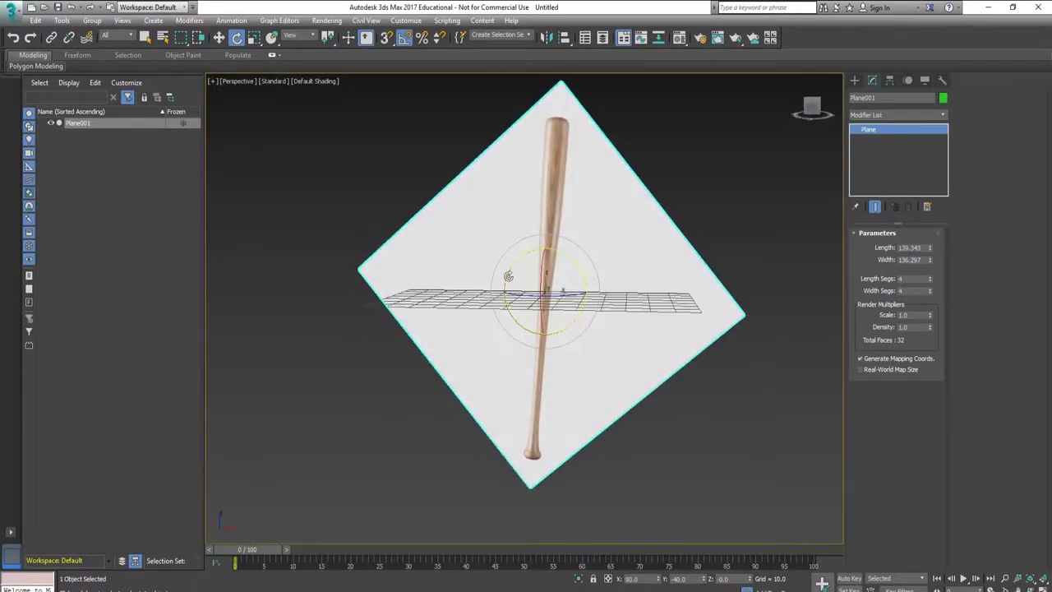
drag(509, 276, 543, 283)
Raise the plane to Z 52.224 so its lower corner rests on the grid.
key(w)
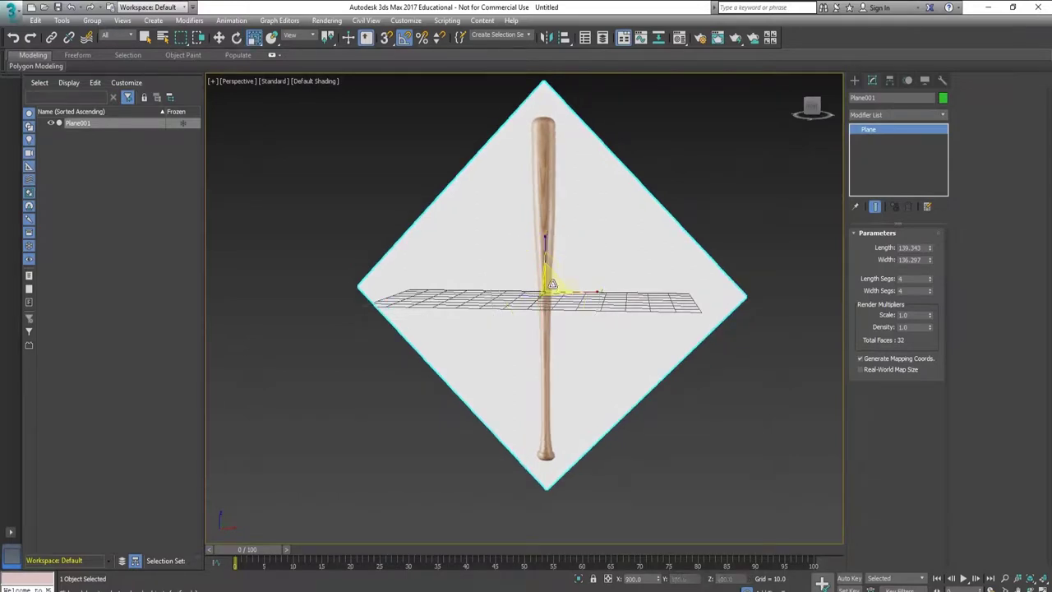
scroll(550, 284, down, 2)
drag(549, 232, 547, 142)
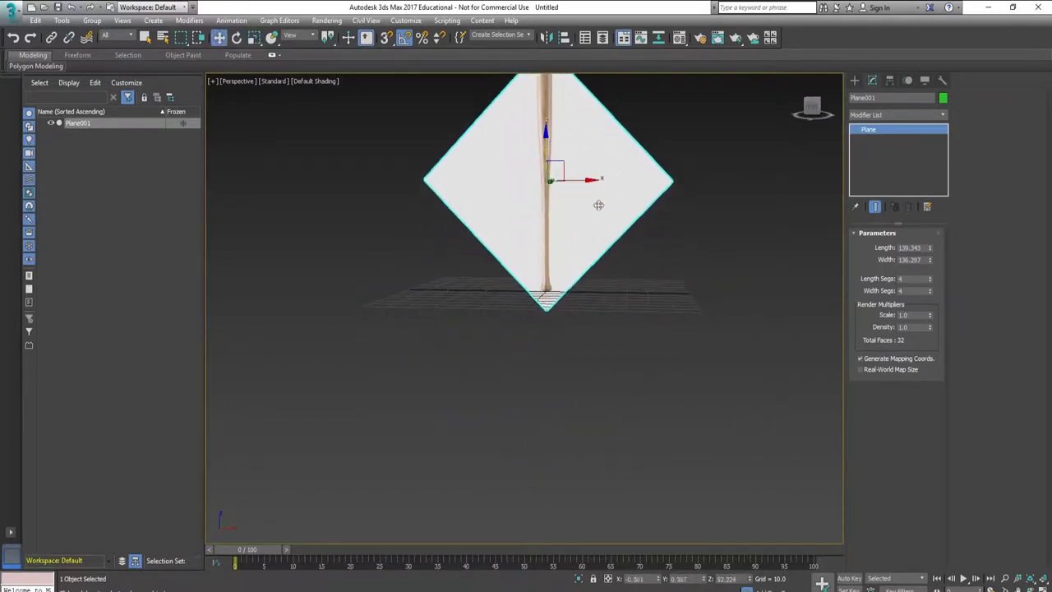
alt+middle_drag(599, 205, 639, 337)
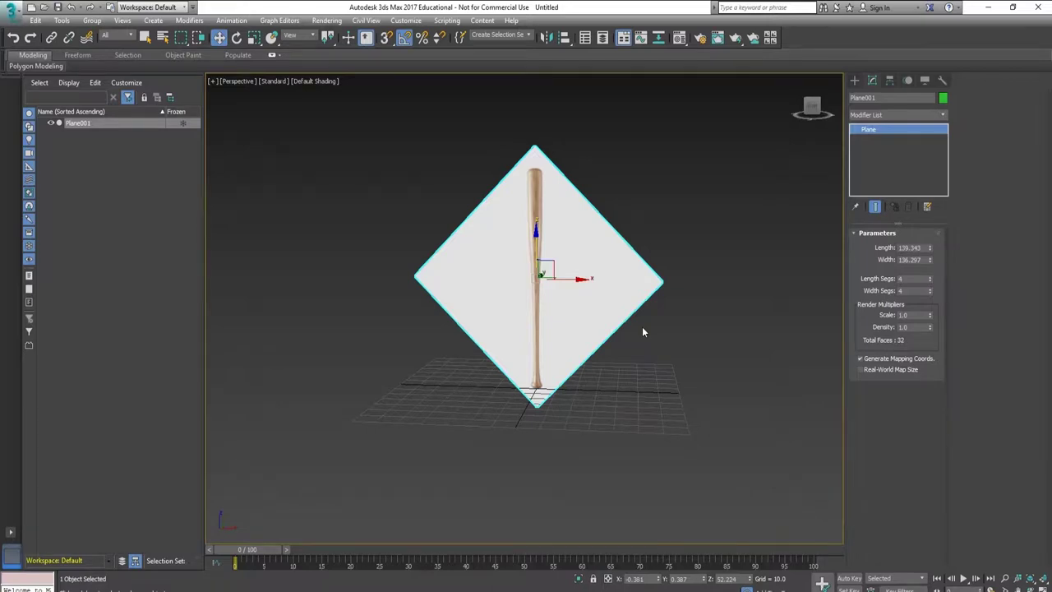
key(f)
click(277, 82)
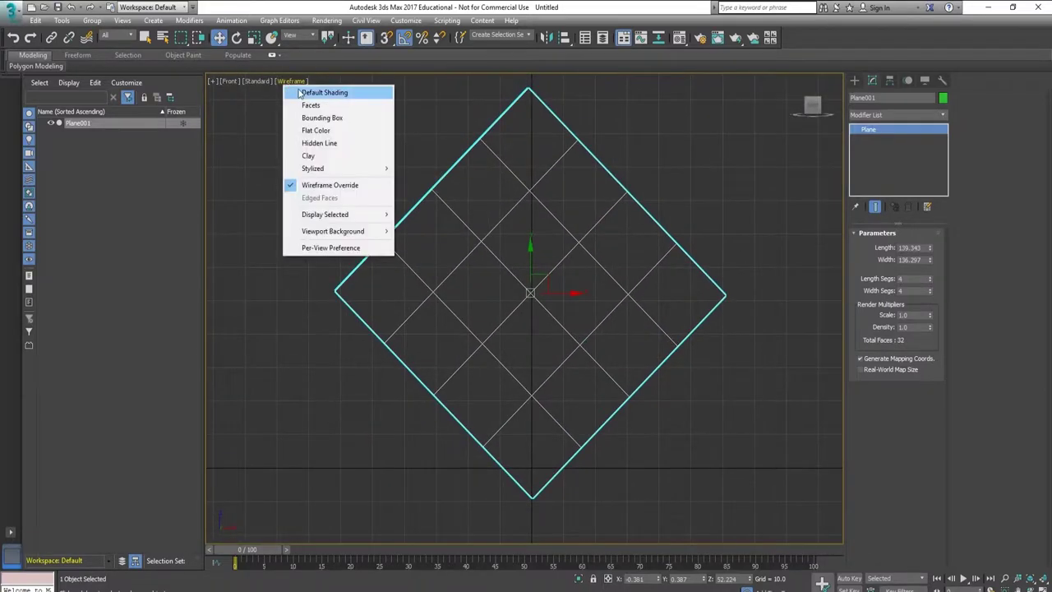
click(304, 93)
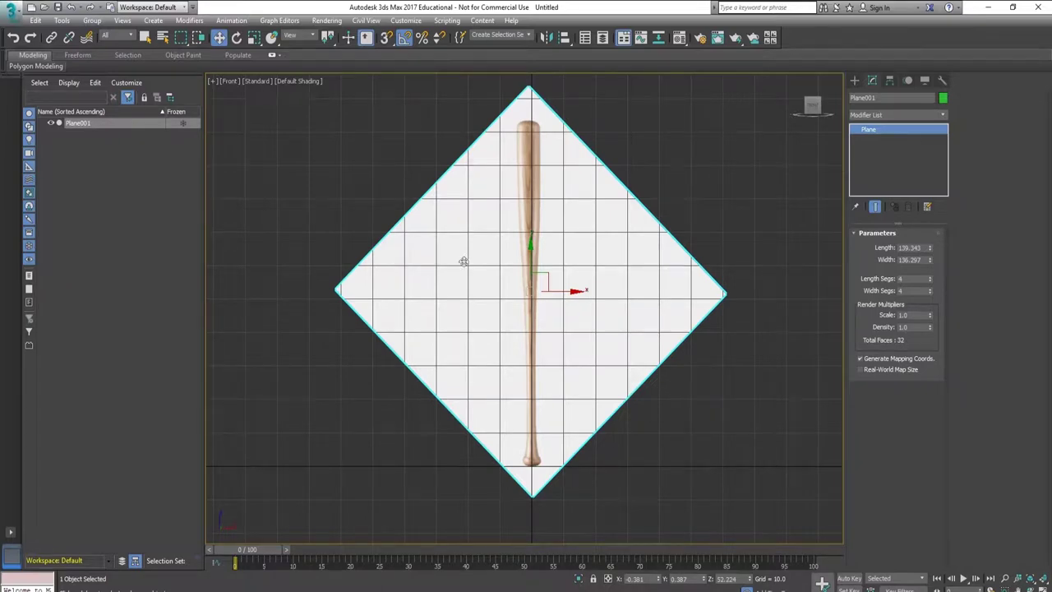
key(p)
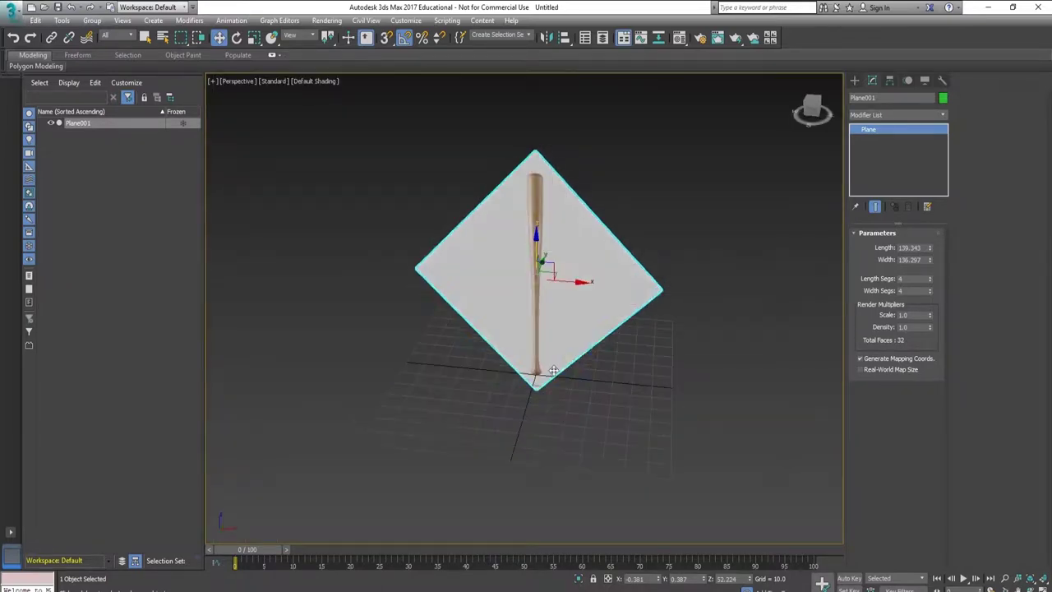
key(t)
key(p)
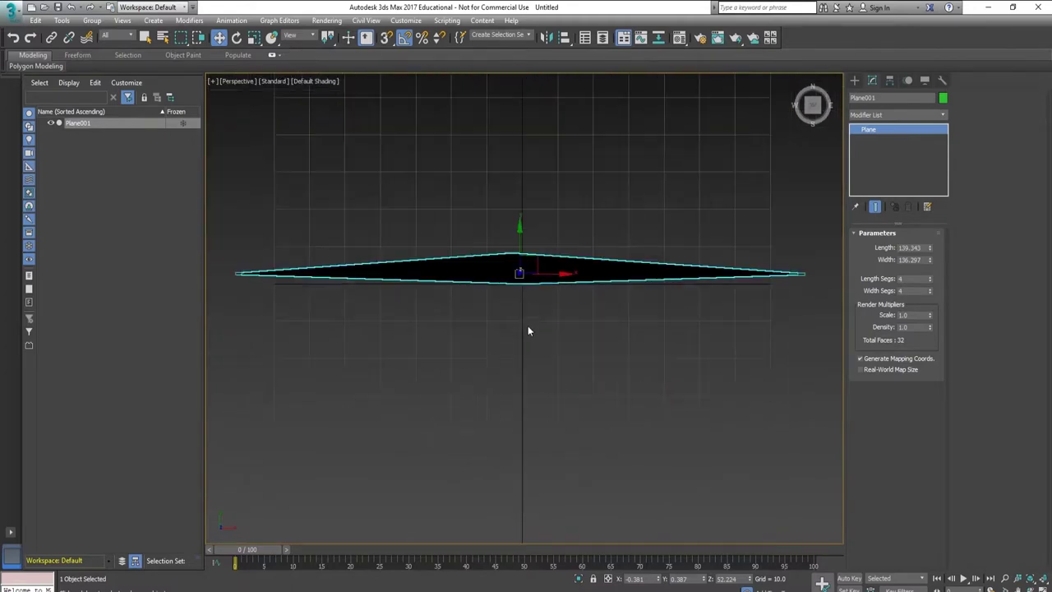
alt+middle_drag(529, 332, 319, 257)
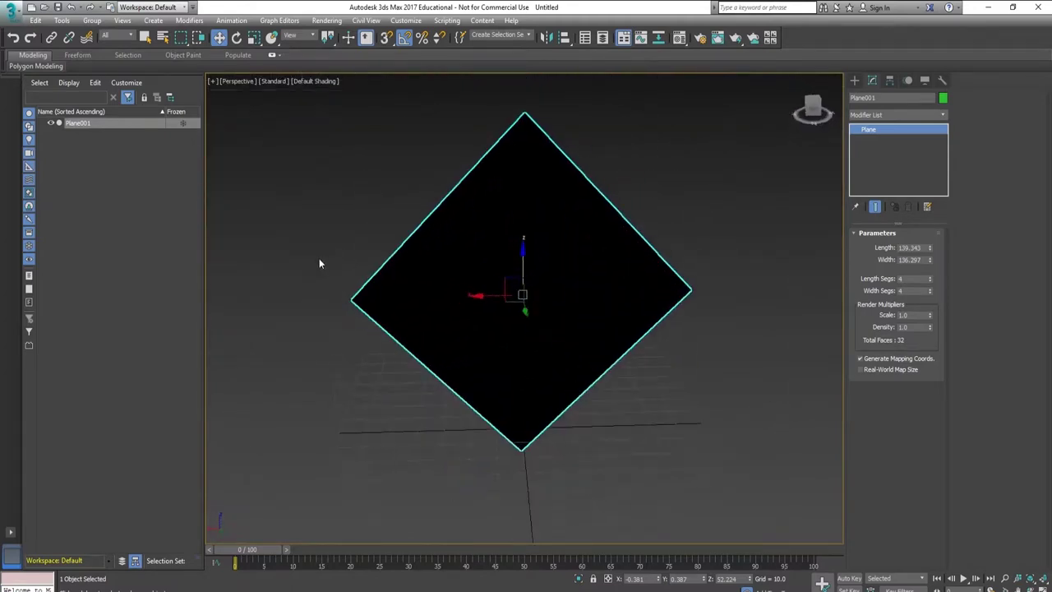
key(m)
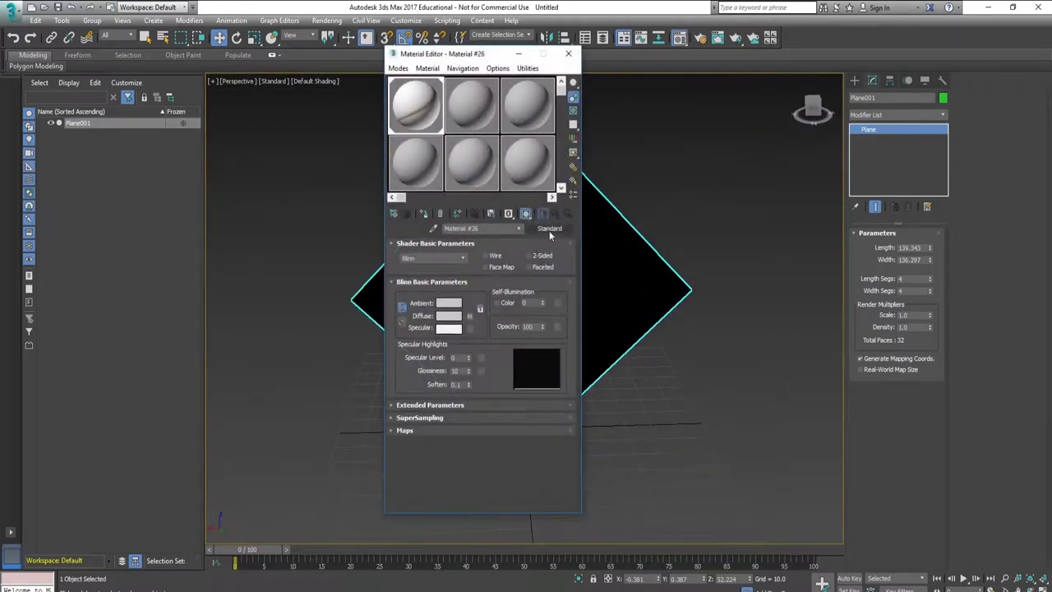
key(m)
mouse_move(406, 326)
alt+middle_down()
mouse_move(397, 344)
mouse_move(432, 366)
mouse_move(502, 334)
alt+middle_up()
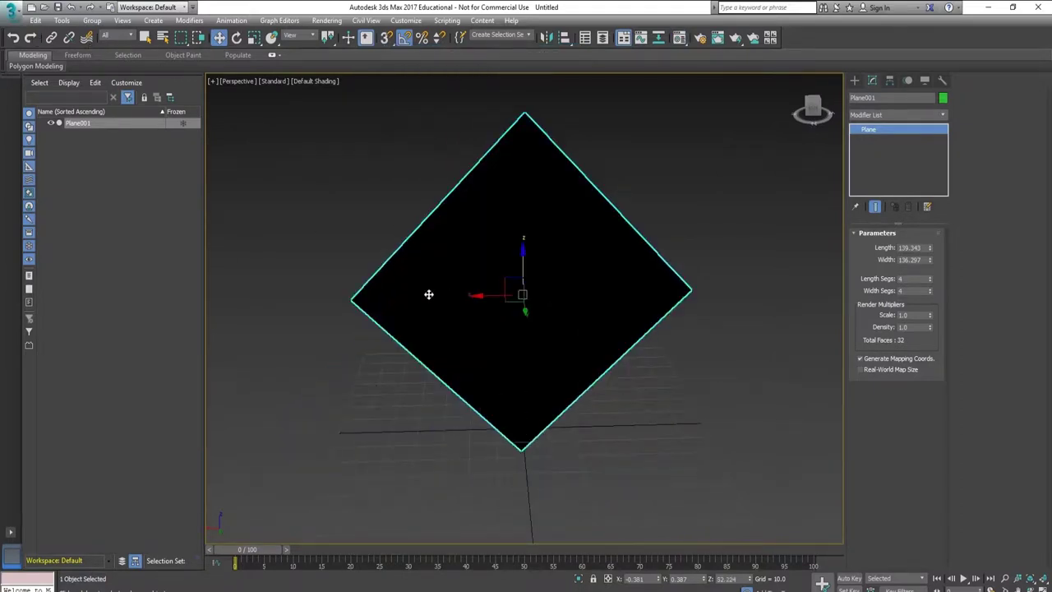
mouse_move(468, 440)
alt+middle_down()
mouse_move(308, 409)
mouse_move(256, 380)
alt+middle_up()
mouse_move(350, 411)
alt+middle_down()
mouse_move(346, 438)
mouse_move(359, 440)
alt+middle_up()
key(m)
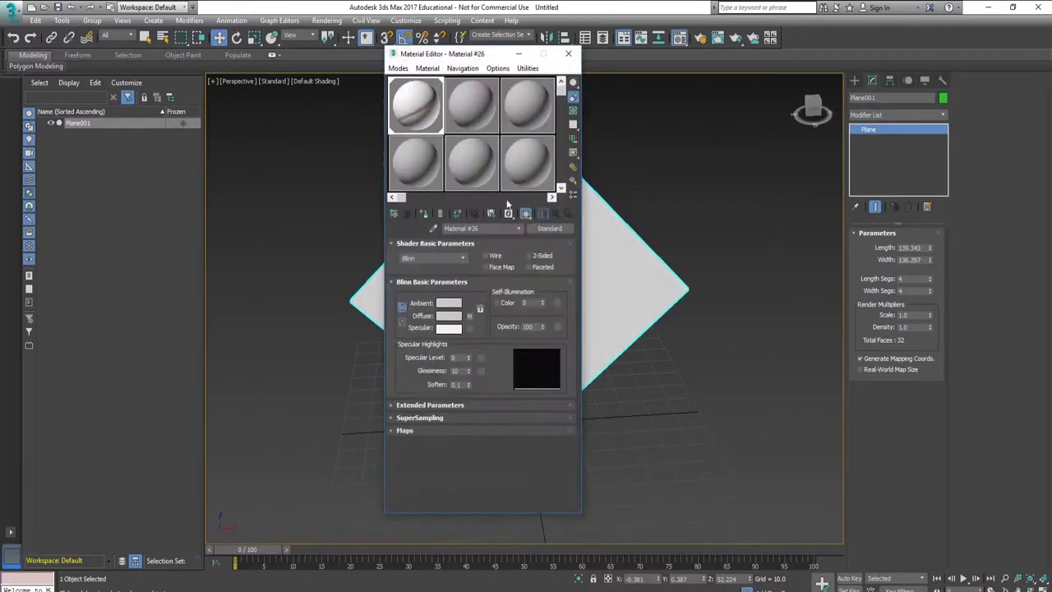
click(571, 55)
mouse_move(501, 342)
alt+middle_down()
mouse_move(488, 338)
mouse_move(553, 339)
alt+middle_up()
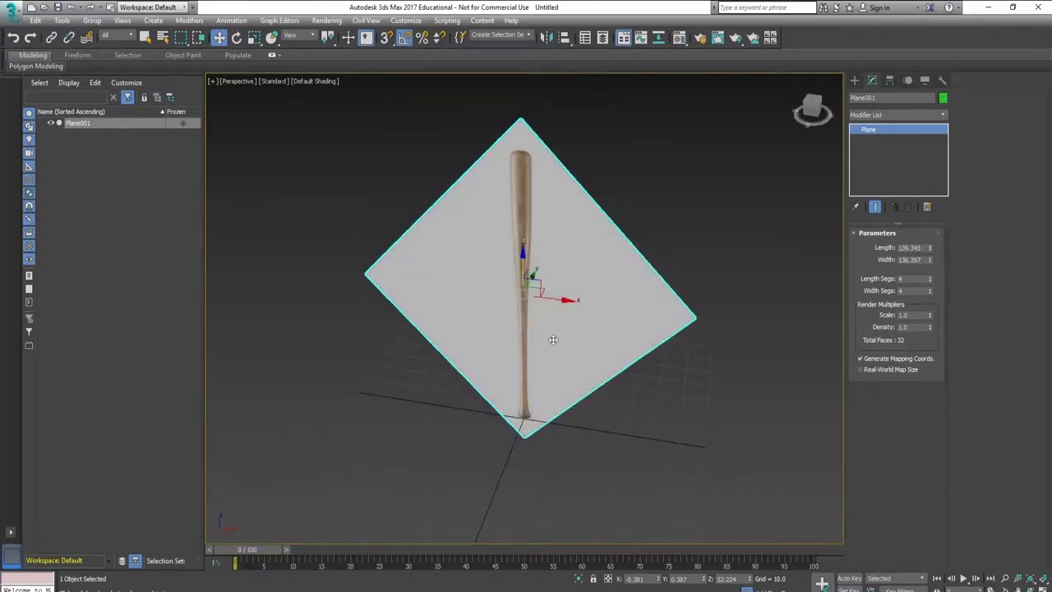
Draw a cylinder over the bat reference and turn on edged faces display.
click(855, 79)
click(874, 174)
drag(510, 452, 526, 454)
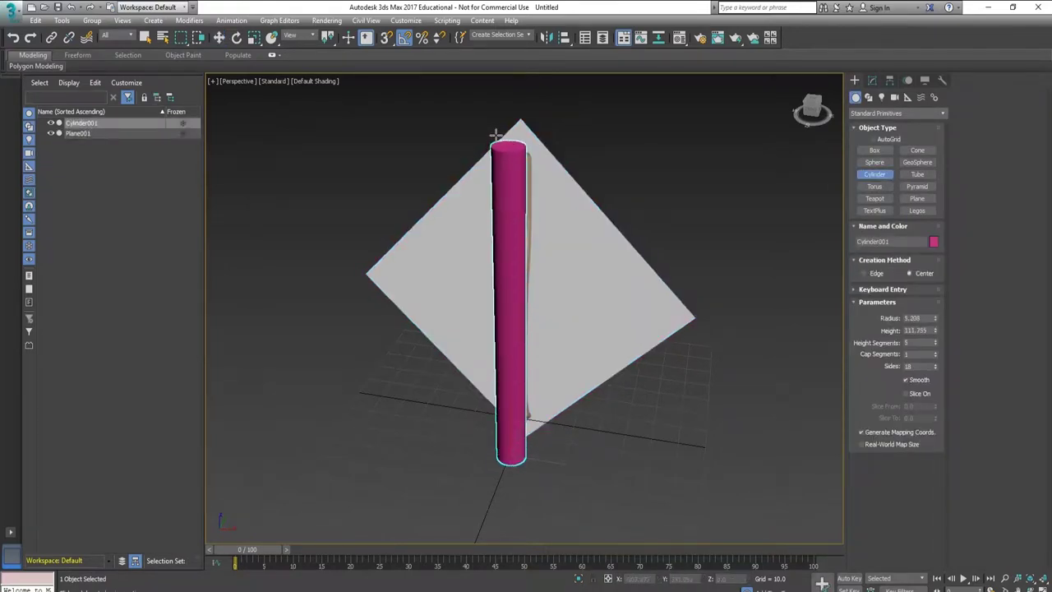
key(F4)
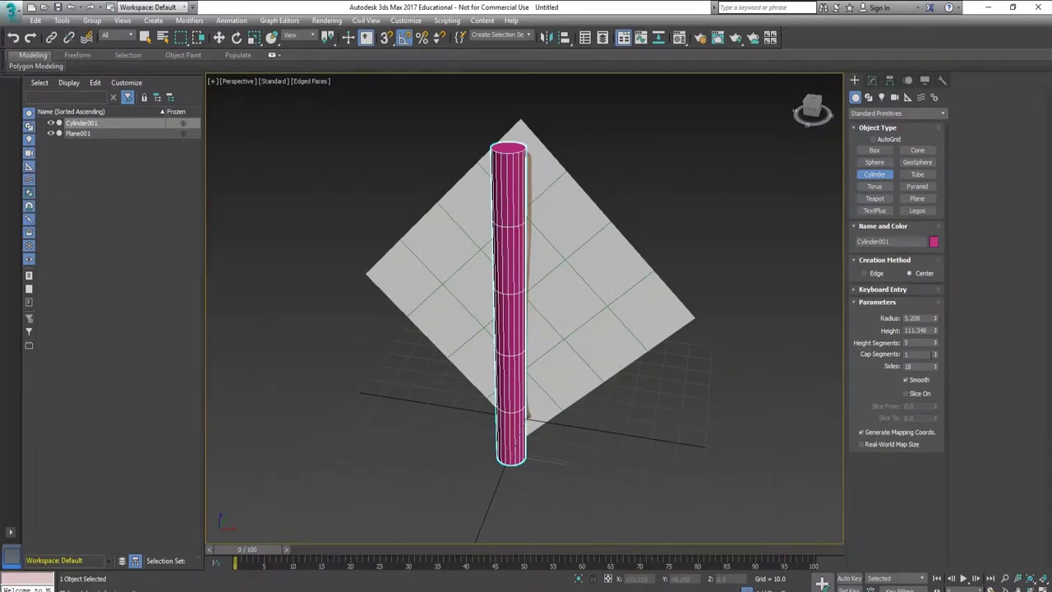
Give the cylinder 12 height segments and 24 sides, viewed from the Front.
drag(935, 343, 935, 350)
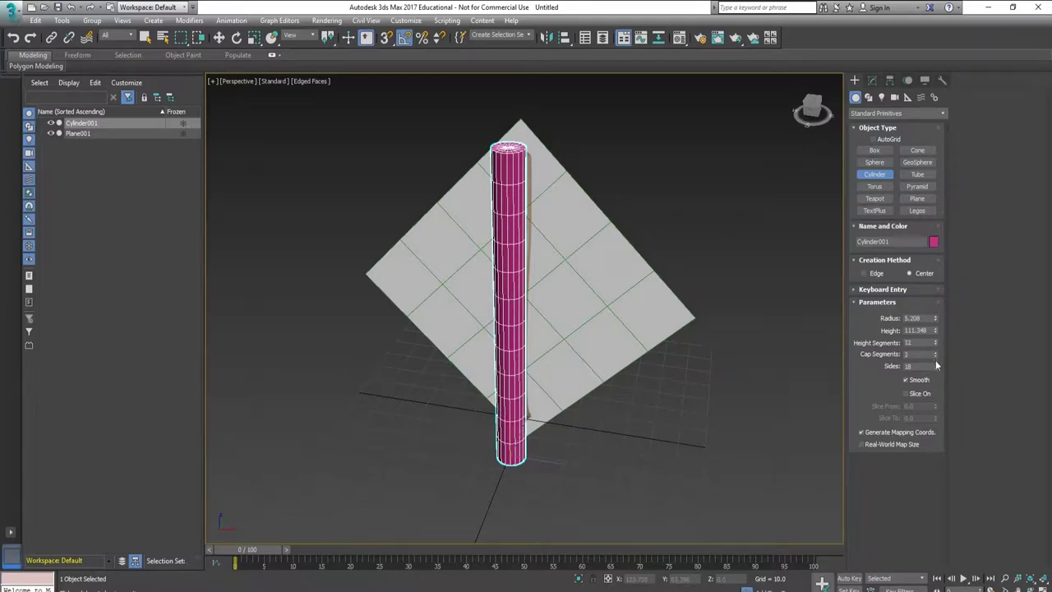
mouse_move(578, 332)
alt+middle_down()
mouse_move(575, 369)
mouse_move(629, 319)
mouse_move(591, 301)
alt+middle_up()
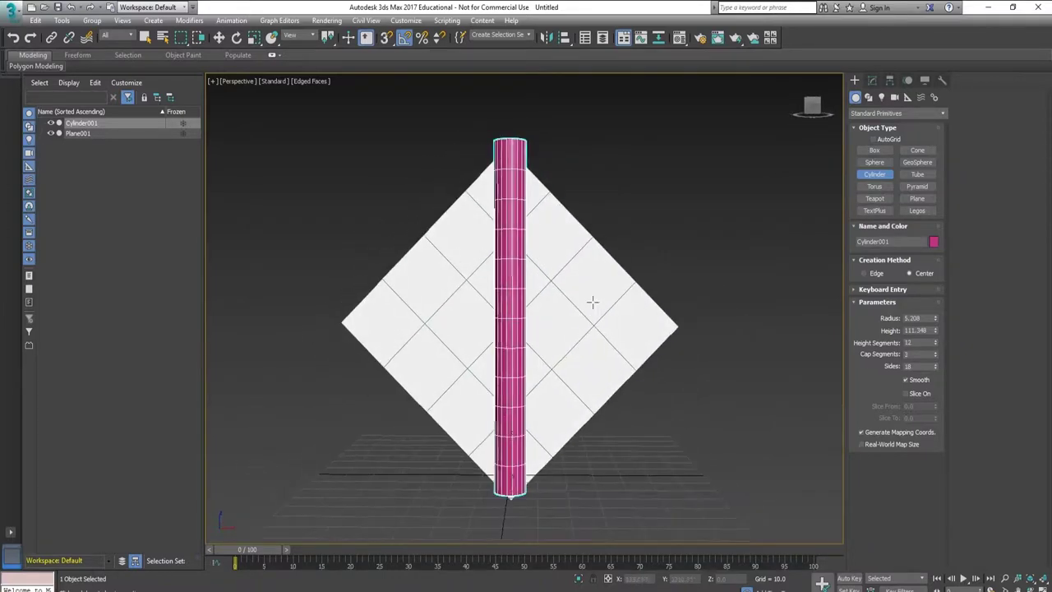
drag(936, 366, 936, 363)
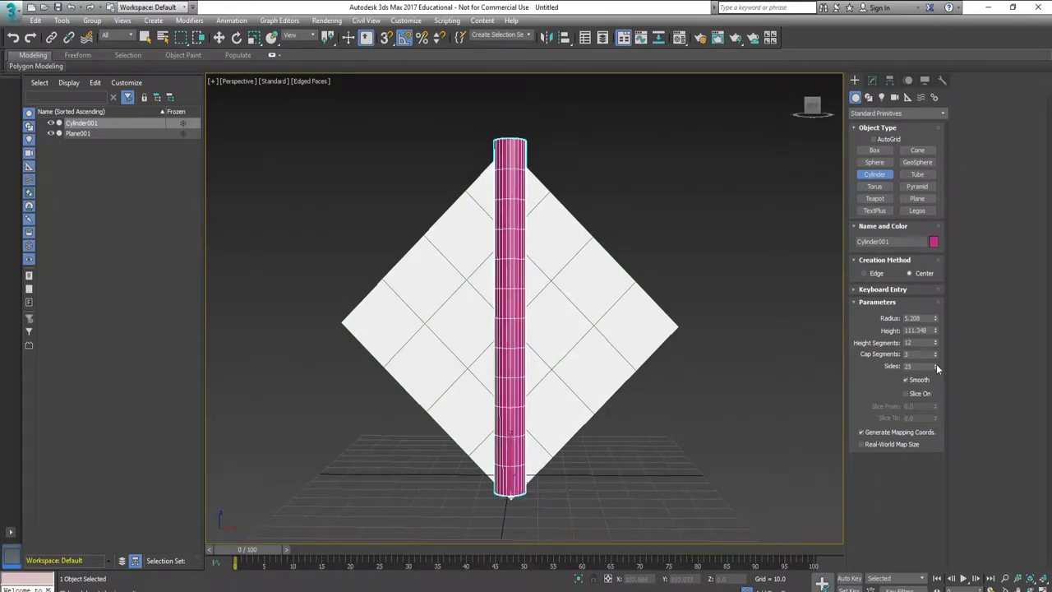
click(935, 368)
mouse_move(579, 376)
alt+middle_down()
mouse_move(576, 491)
mouse_move(563, 353)
mouse_move(575, 411)
alt+middle_up()
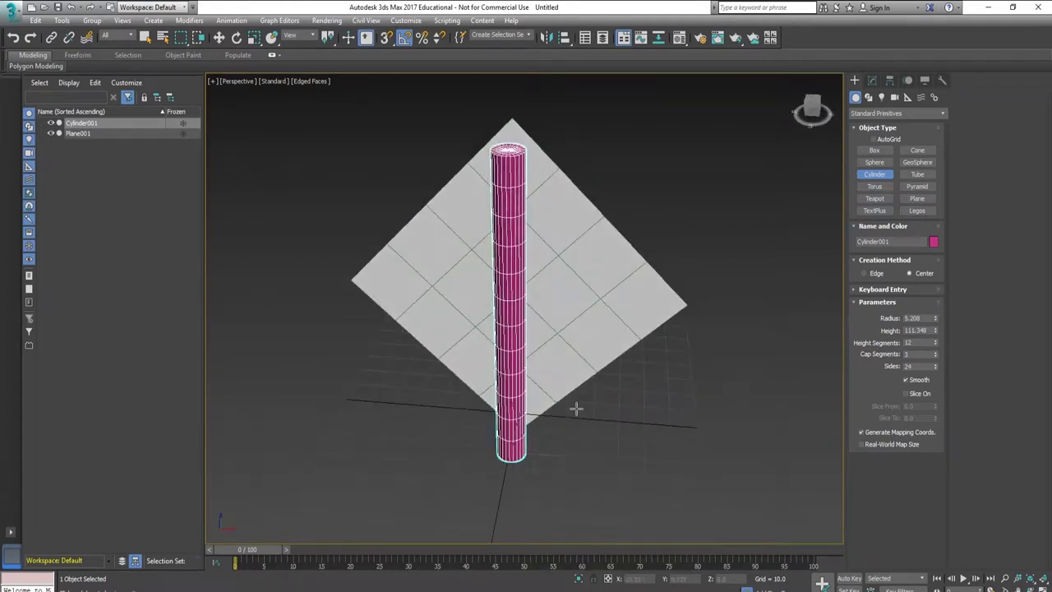
key(f)
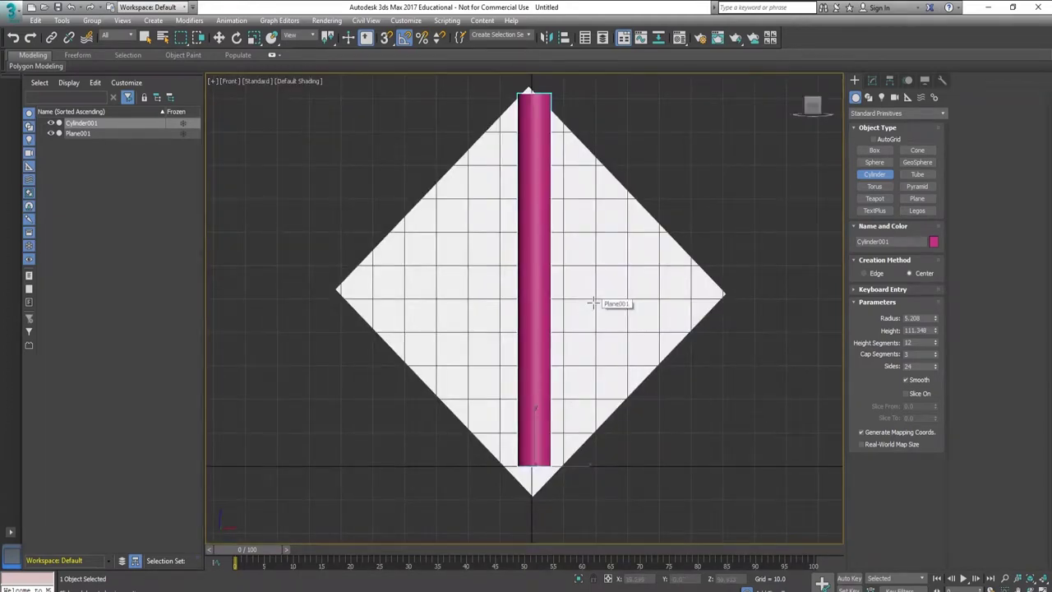
Nudge Plane001 slightly up and to the right to line it up.
click(79, 134)
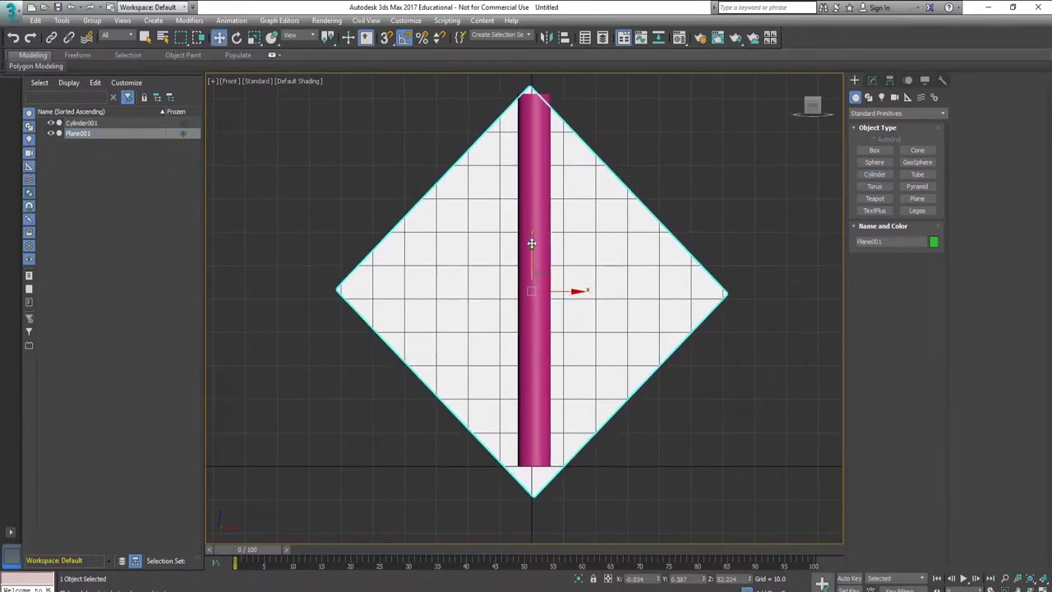
drag(532, 244, 532, 235)
drag(571, 280, 574, 280)
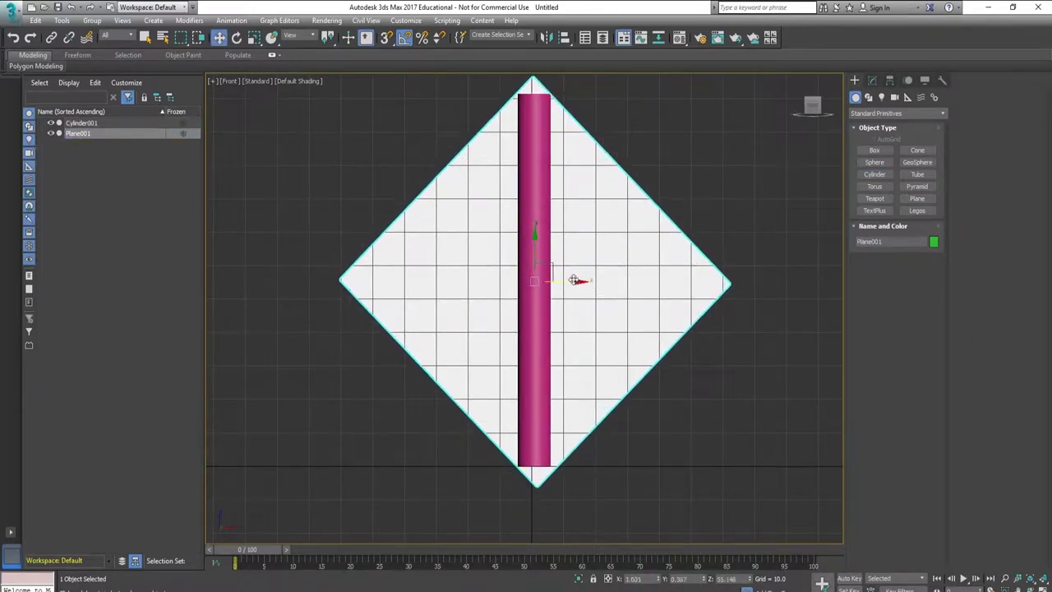
Make Cylinder001 see-through with Alt+X and show its edge wireframe.
click(538, 259)
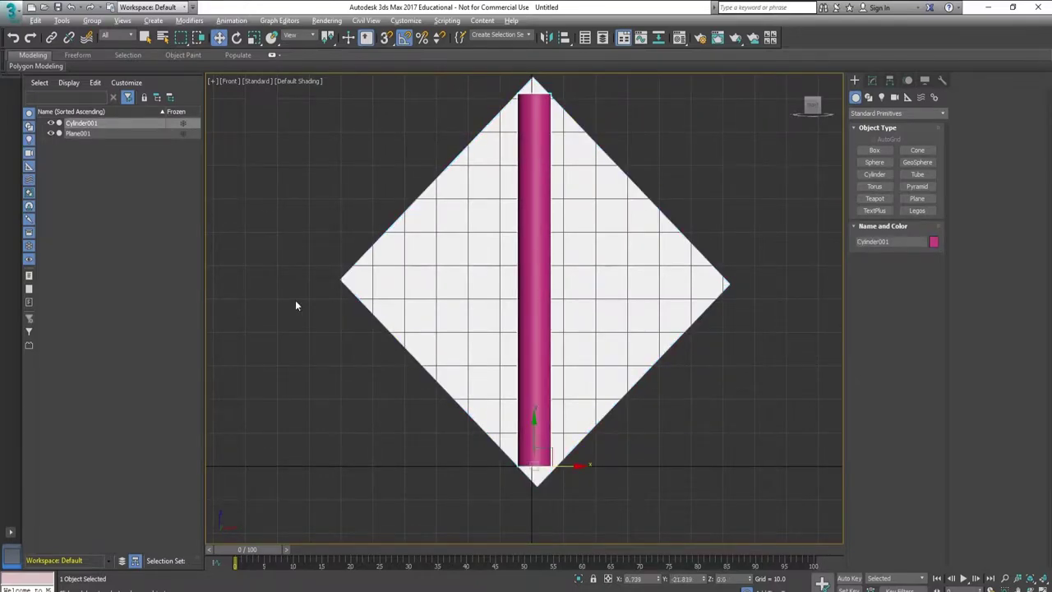
key(alt+x)
scroll(548, 294, up, 2)
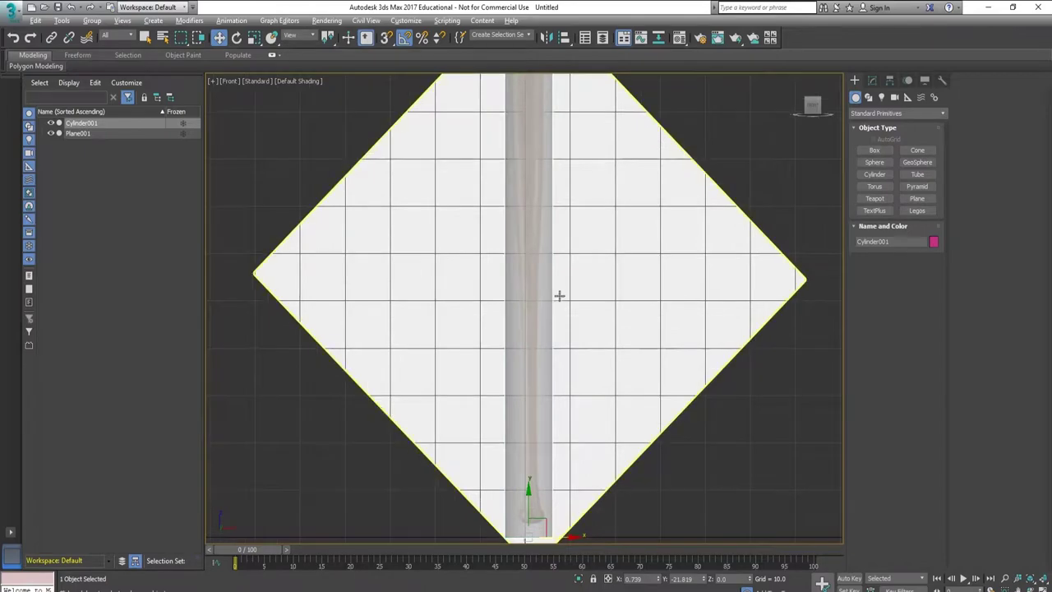
scroll(548, 294, down, 2)
key(F4)
scroll(534, 281, up, 4)
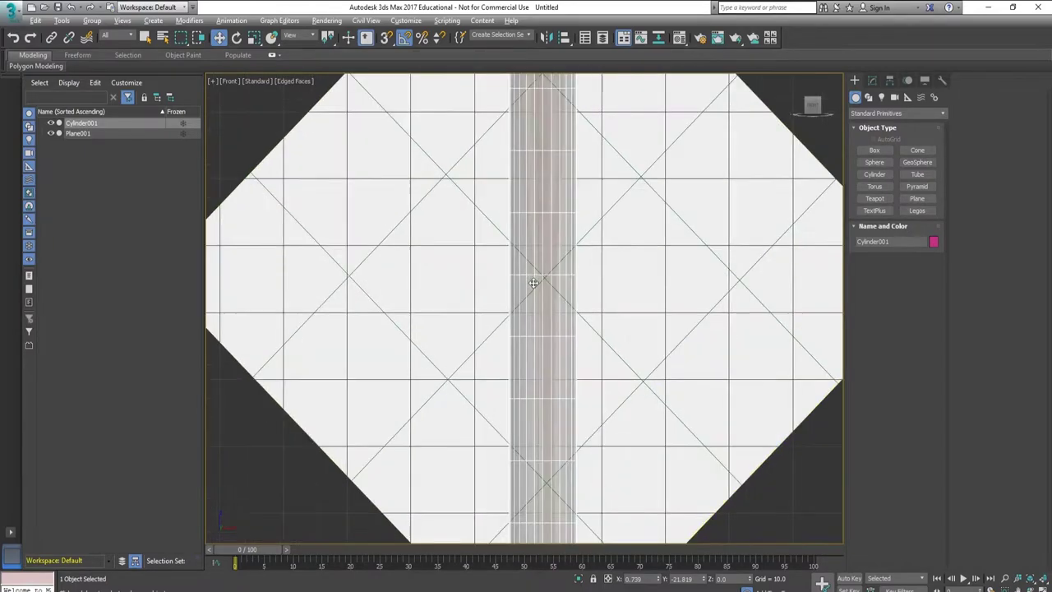
scroll(534, 282, down, 2)
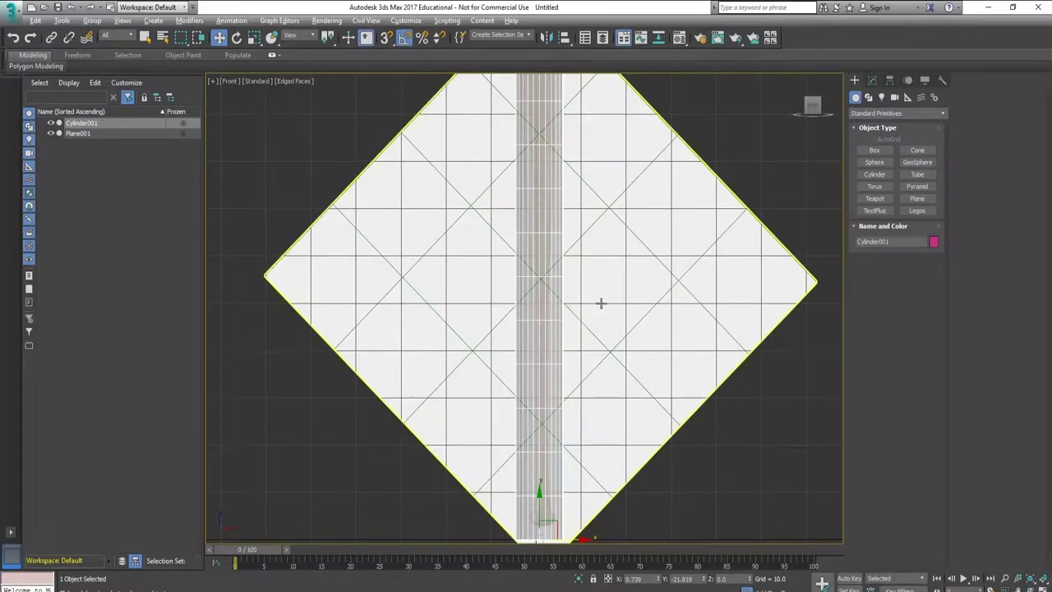
scroll(573, 390, up, 2)
scroll(559, 329, up, 1)
scroll(561, 338, down, 1)
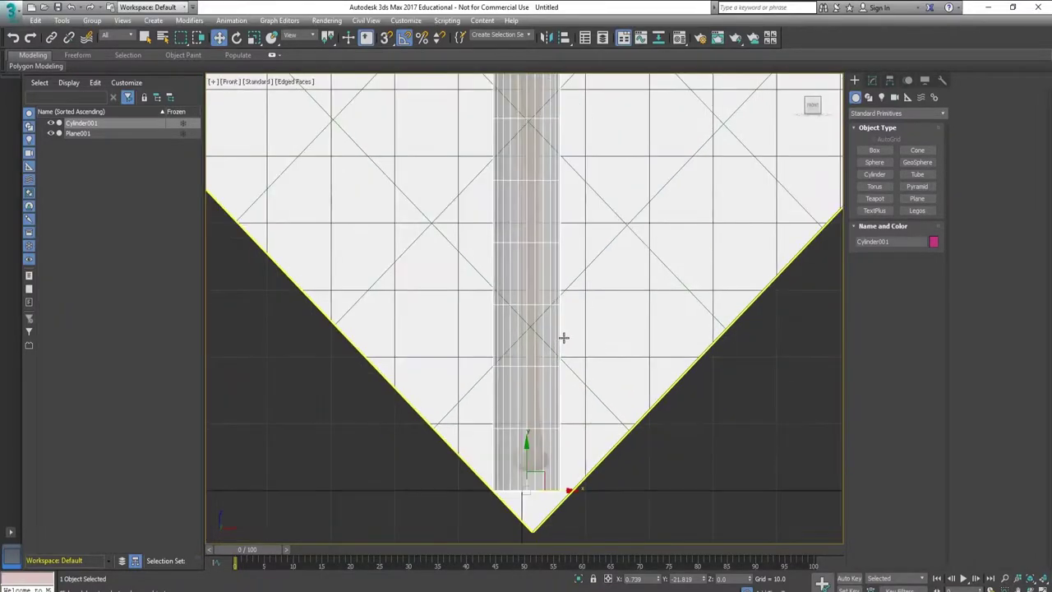
scroll(563, 304, down, 2)
scroll(550, 345, up, 1)
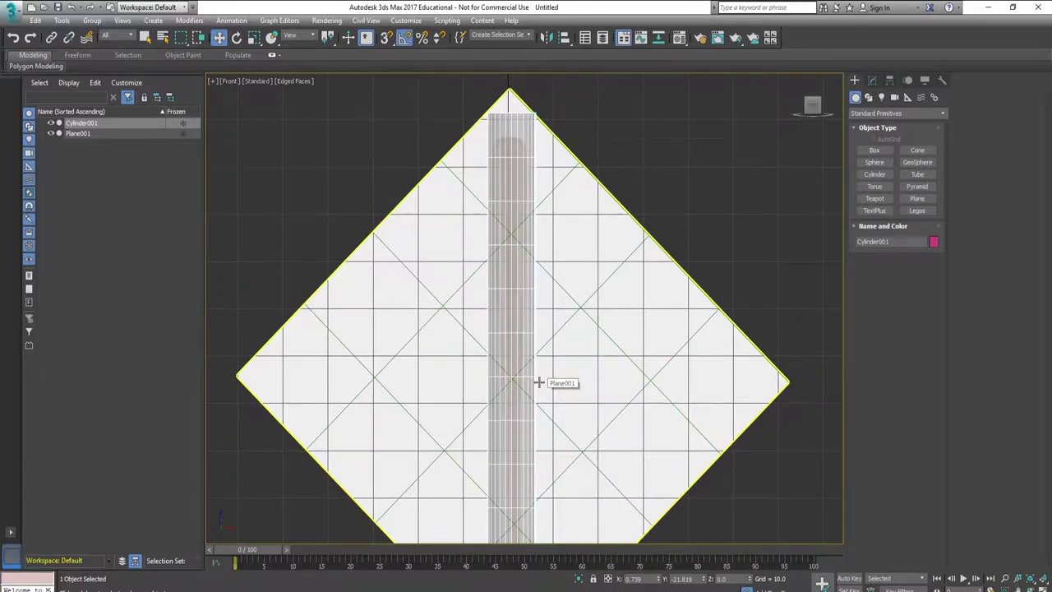
Add an Edit Poly modifier to Cylinder001.
click(873, 80)
click(881, 110)
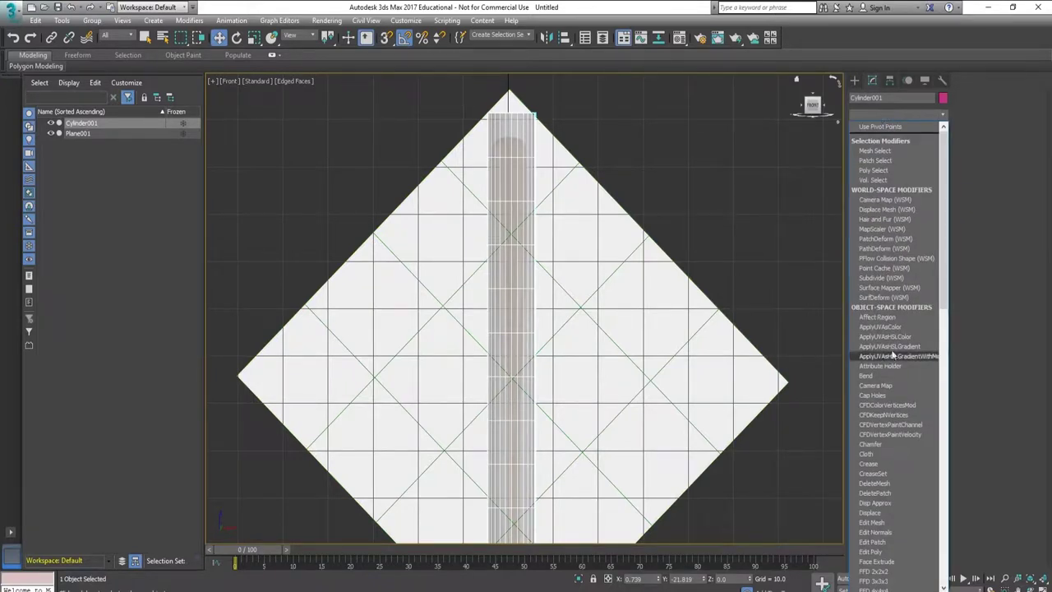
click(870, 551)
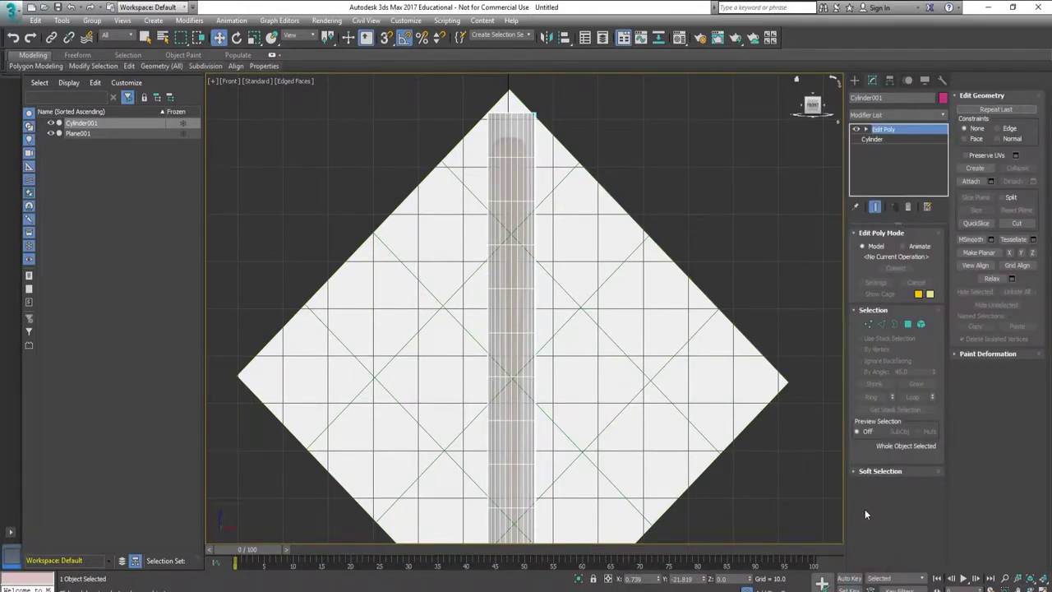
Box-select the cylinder's bottom edges in Edge mode and move them toward the bat's base.
click(867, 325)
middle_drag(648, 372, 643, 235)
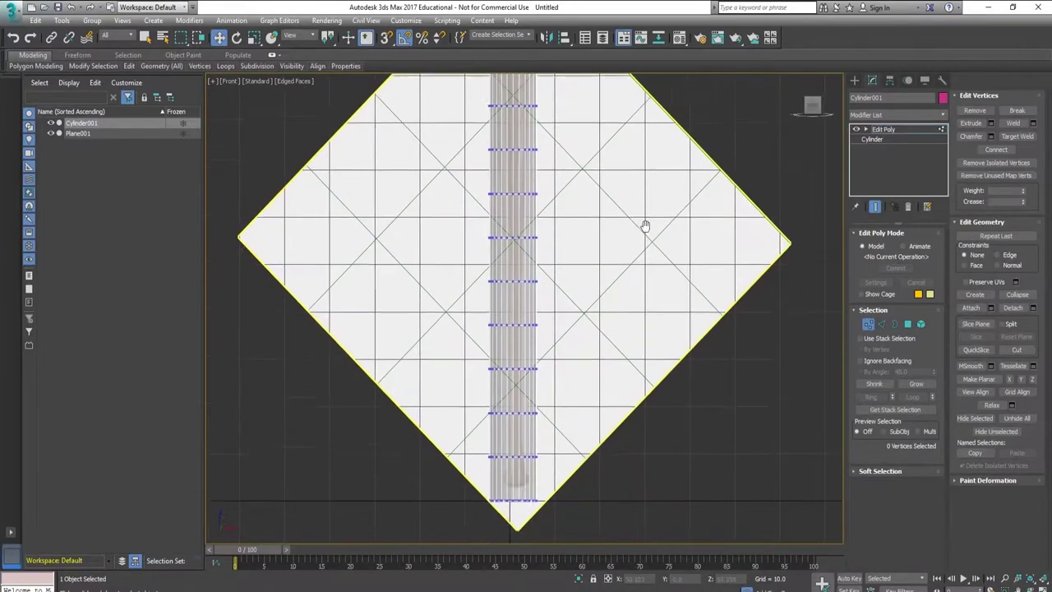
click(882, 323)
drag(561, 522, 470, 450)
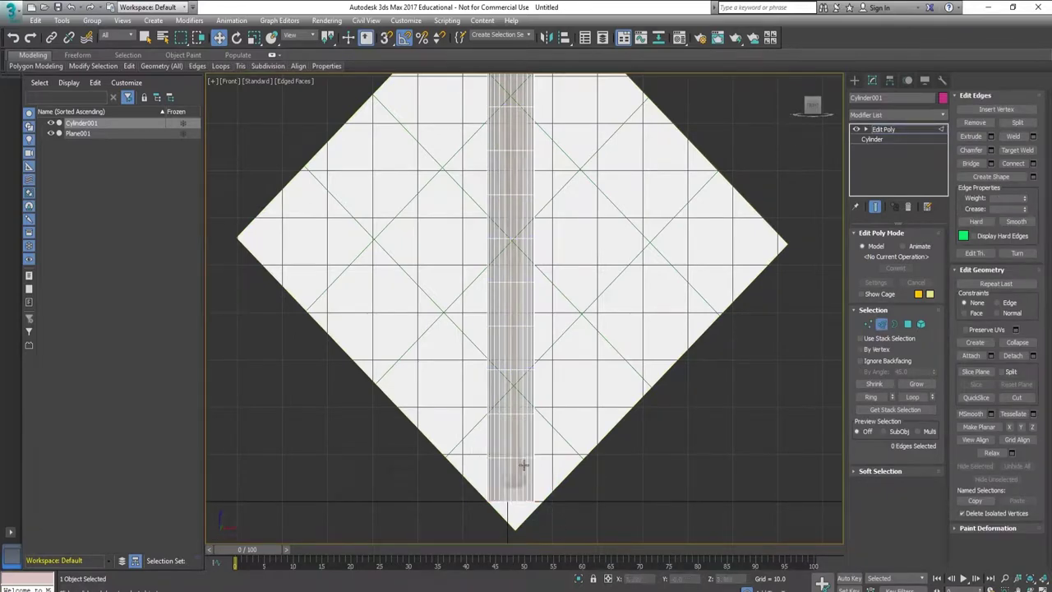
scroll(524, 460, up, 5)
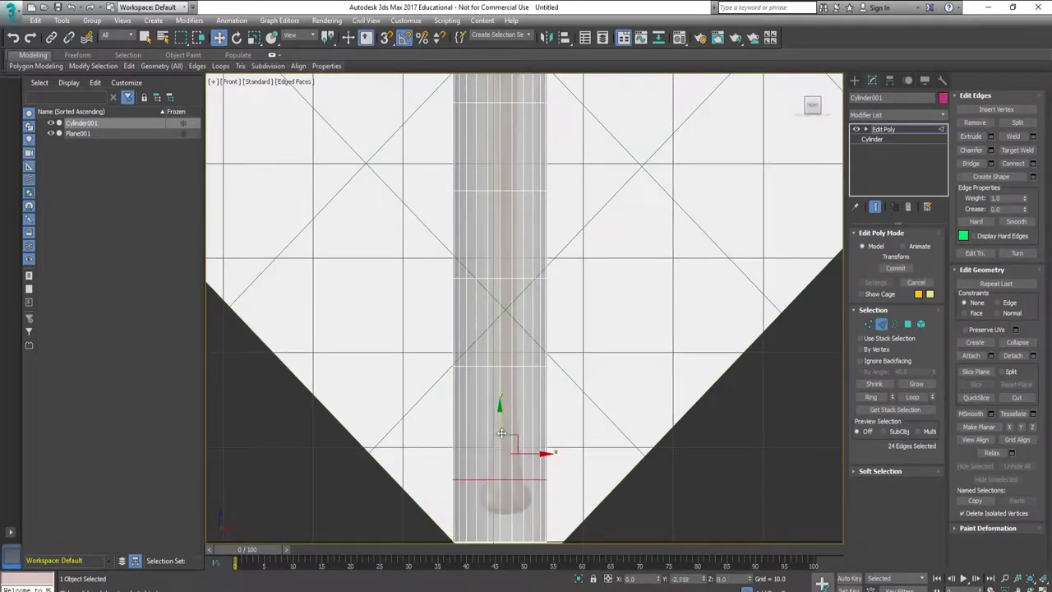
middle_drag(559, 409, 567, 446)
drag(514, 444, 568, 503)
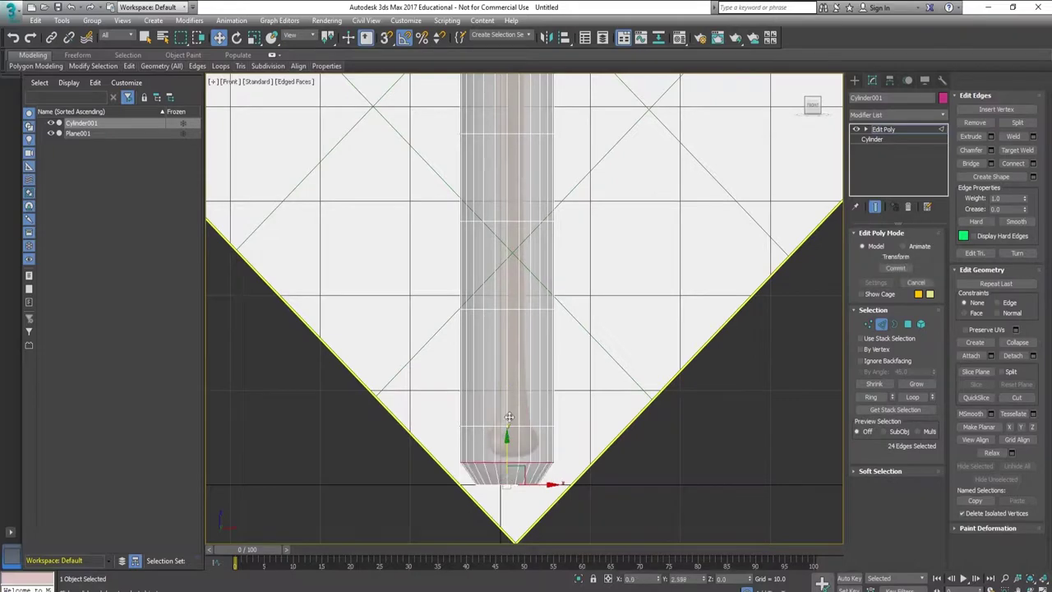
Reselect the lowest edge rows and raise the bottom loop slightly.
drag(446, 475, 446, 453)
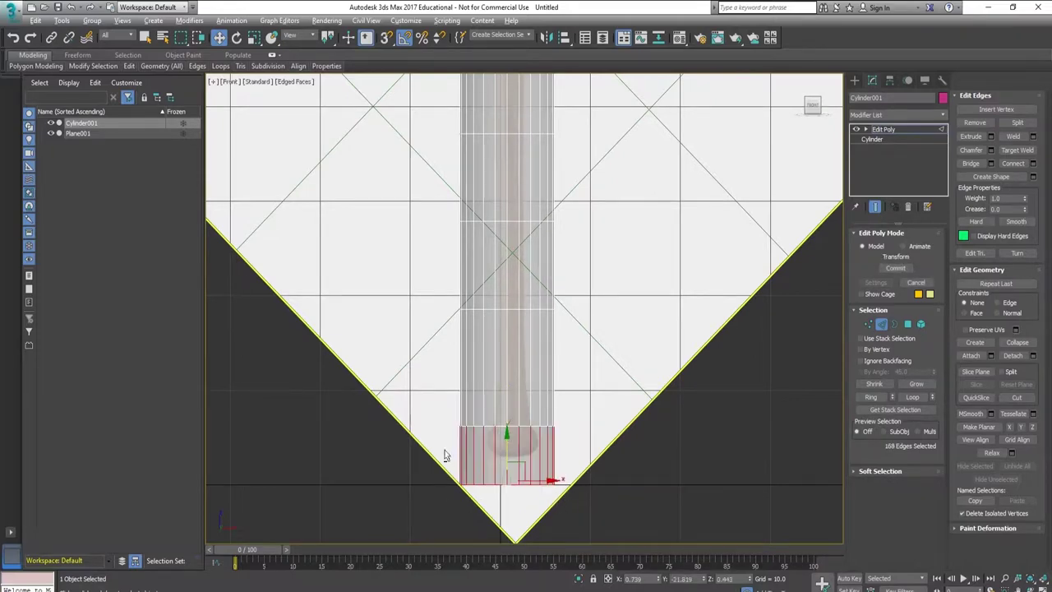
drag(508, 444, 505, 419)
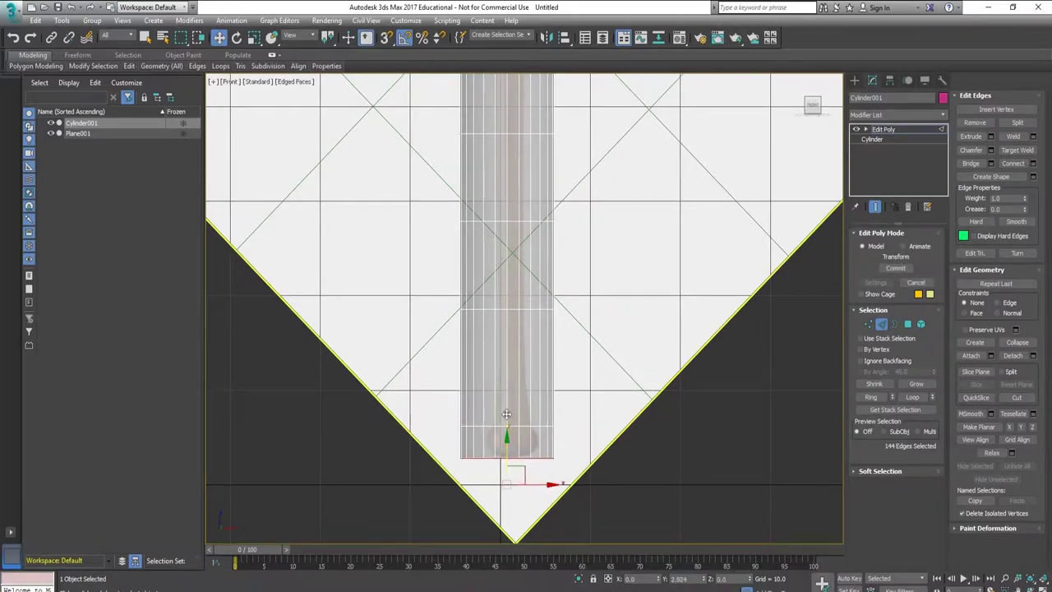
scroll(622, 372, down, 2)
scroll(587, 287, up, 1)
scroll(620, 237, up, 1)
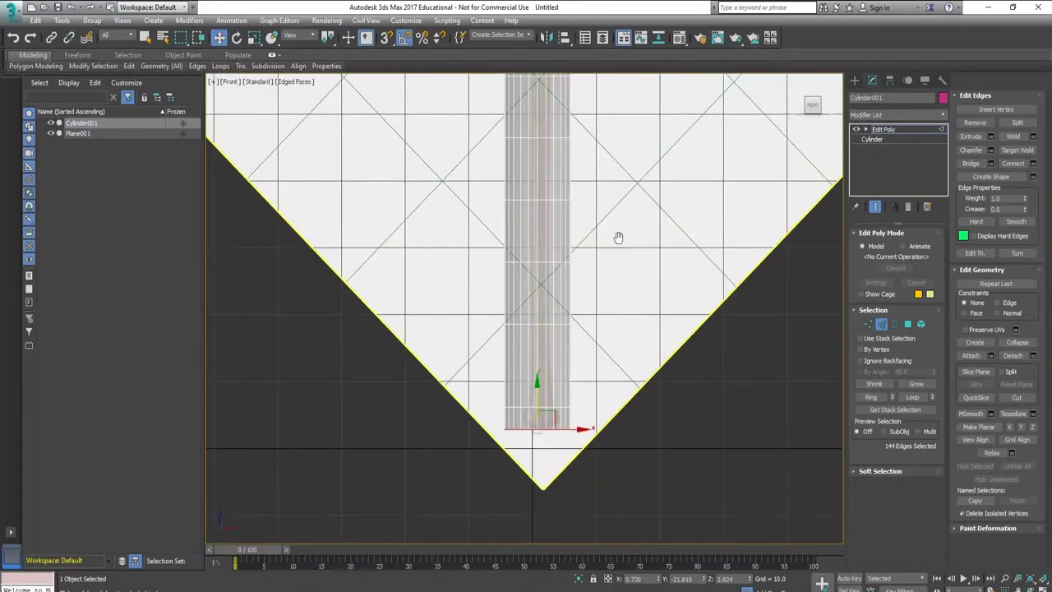
scroll(534, 336, up, 2)
click(920, 325)
Select the whole cylinder and move it down over the bat's wooden handle.
click(452, 292)
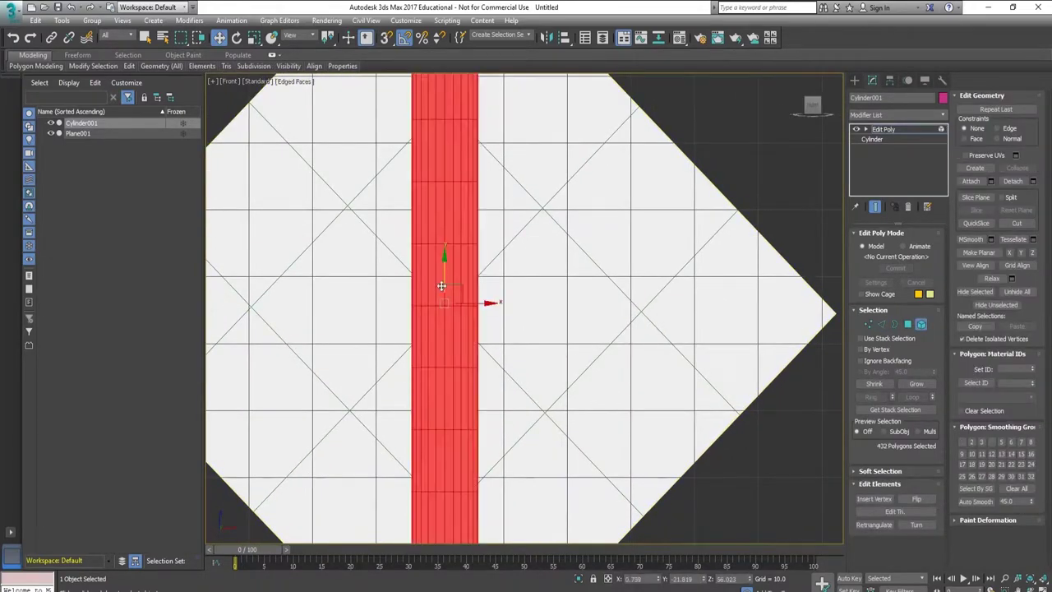
key(r)
middle_drag(440, 316, 554, 218)
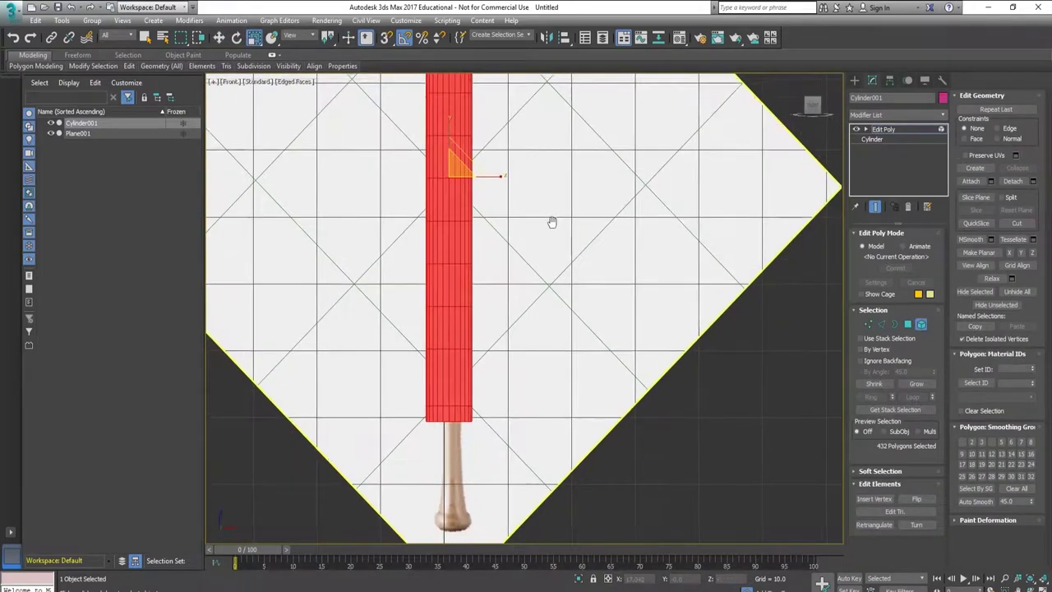
key(w)
drag(444, 149, 444, 259)
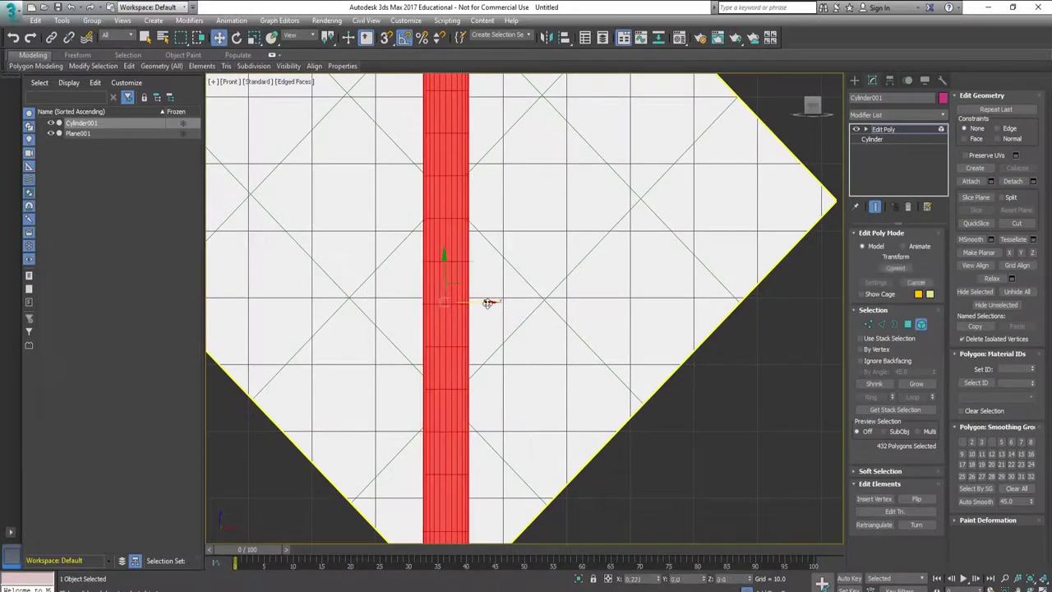
Stretch the cylinder upward and shift it up to cover the handle.
middle_drag(502, 354, 508, 425)
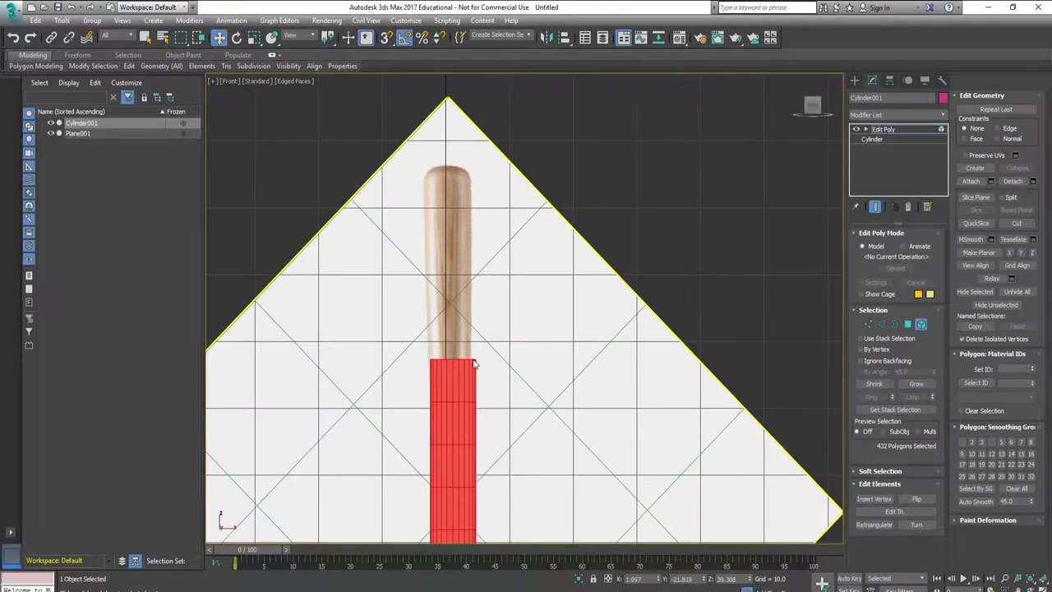
scroll(458, 367, down, 3)
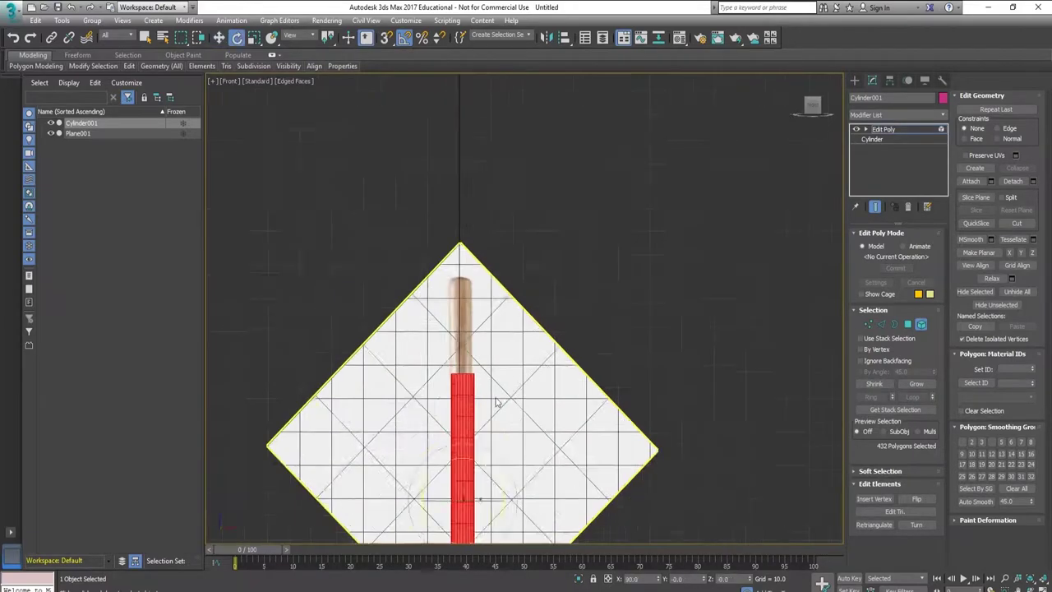
key(r)
drag(466, 481, 510, 348)
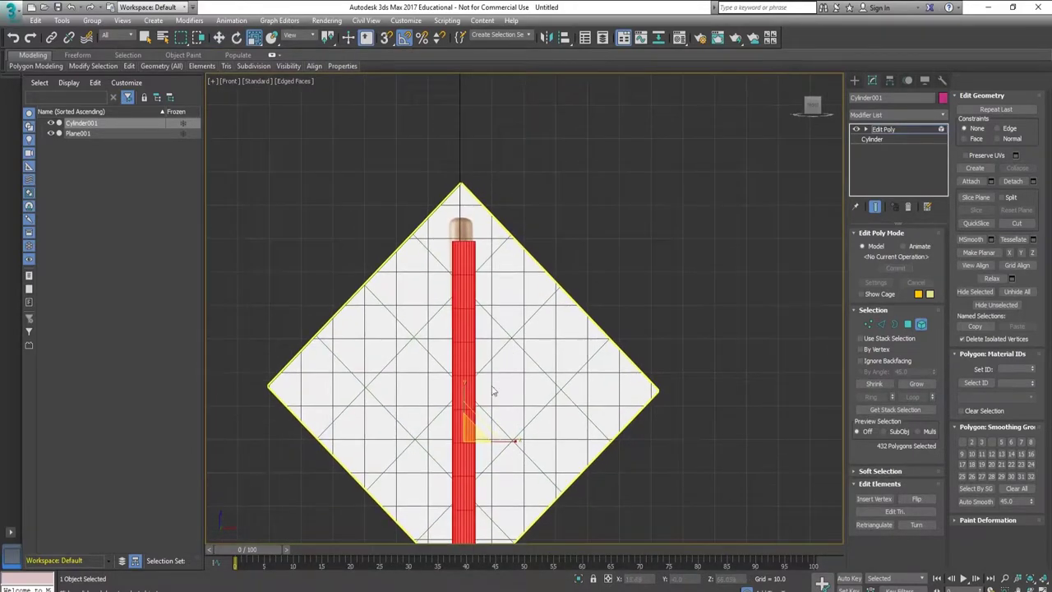
key(w)
drag(504, 441, 507, 413)
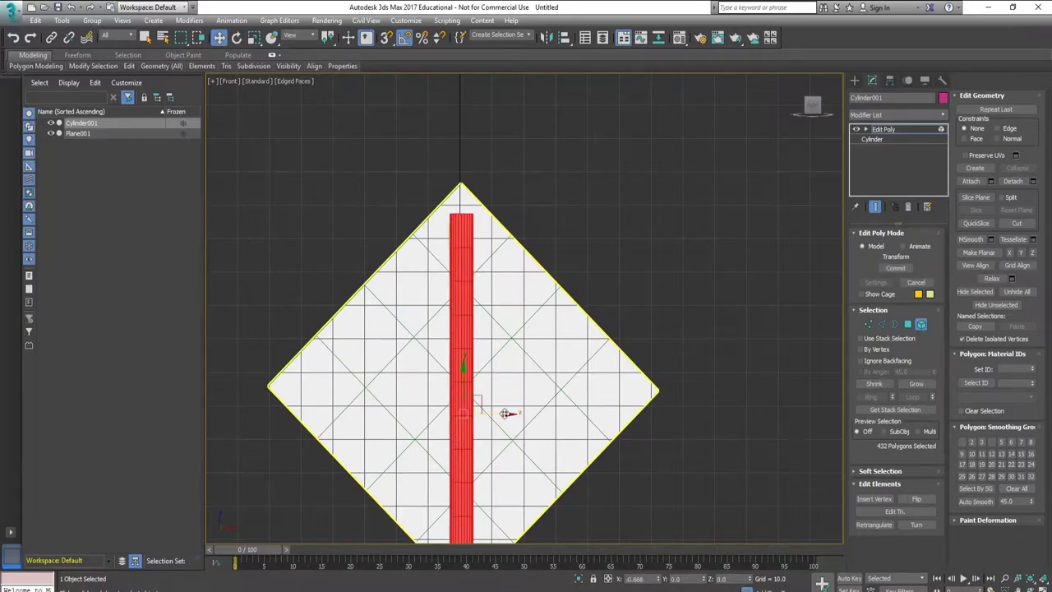
Check the cylinder's alignment from the Top view, then return to the Front view.
middle_drag(506, 414, 514, 315)
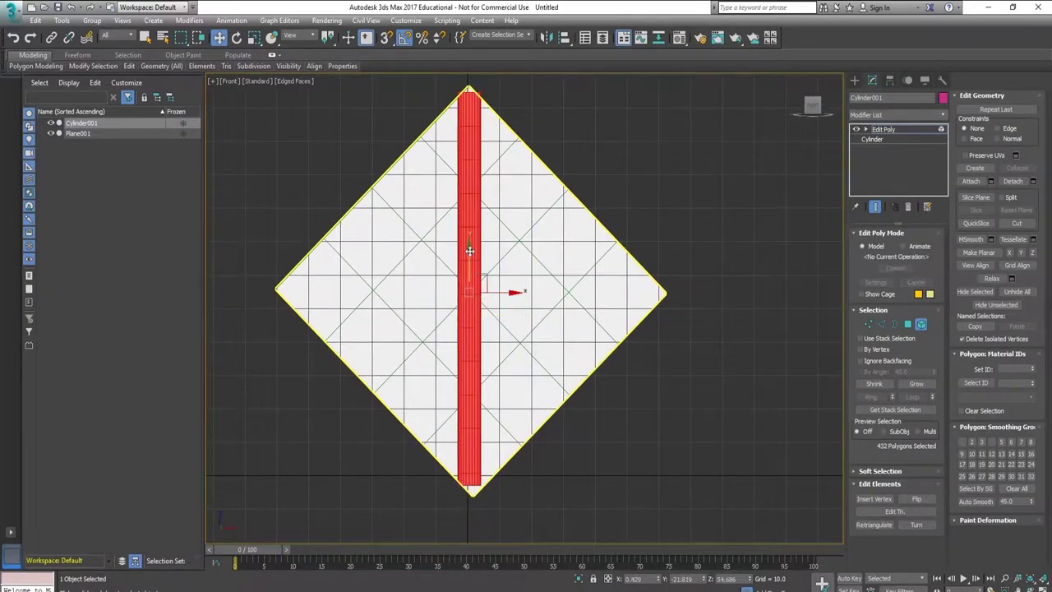
key(r)
key(t)
key(f)
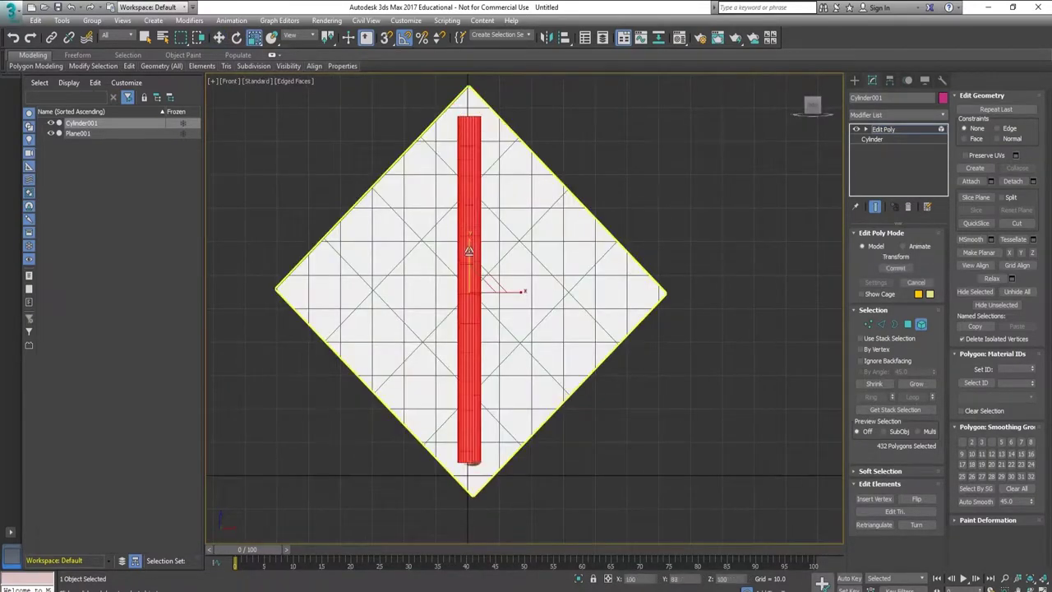
scroll(468, 255, up, 3)
scroll(493, 312, up, 3)
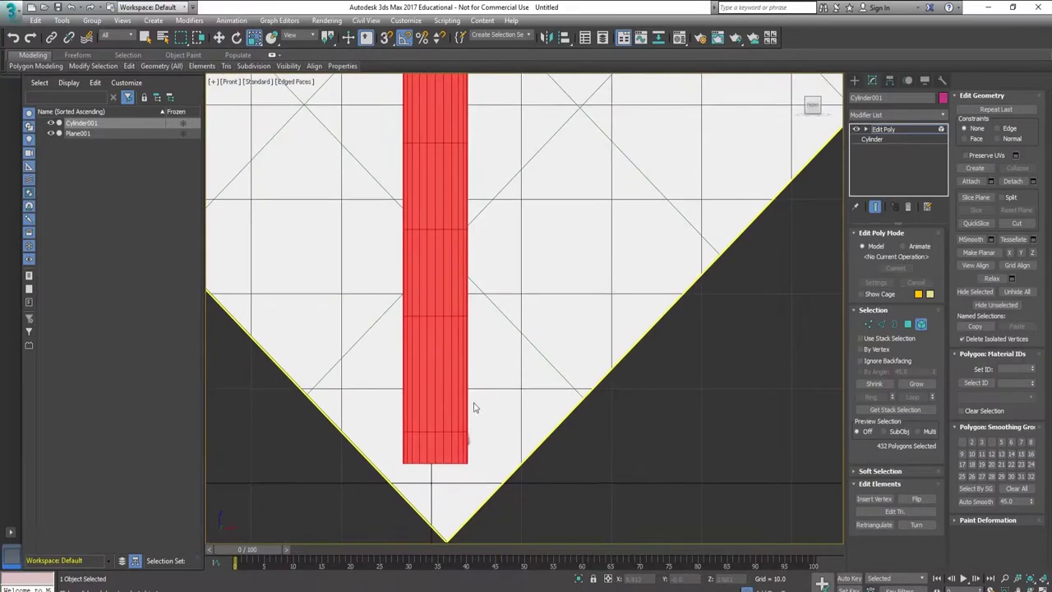
key(w)
Nudge the cylinder polygons slightly left to centre them on the bat image.
click(882, 324)
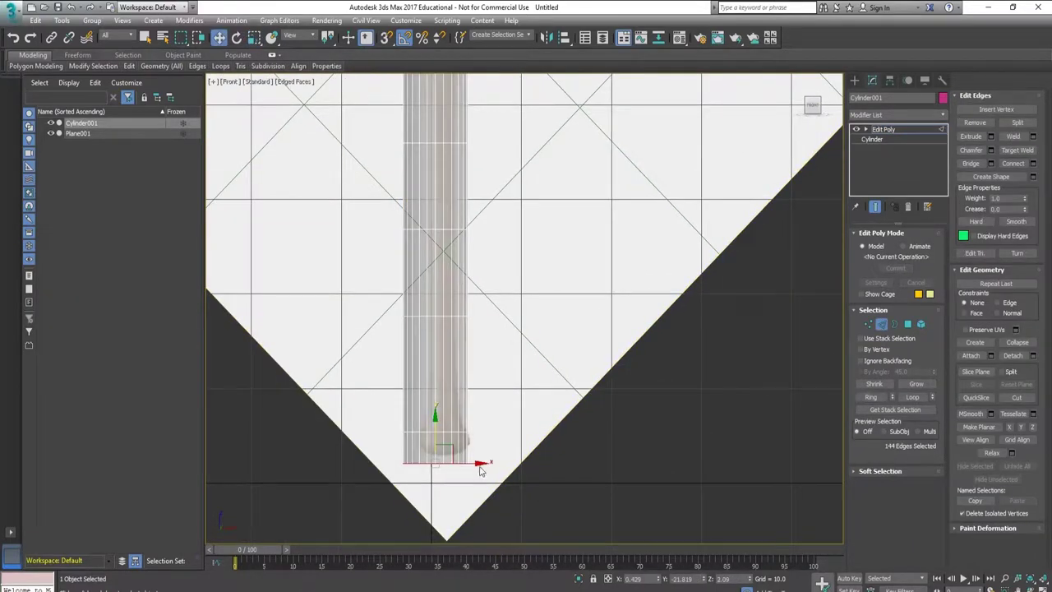
key(4)
scroll(474, 429, down, 1)
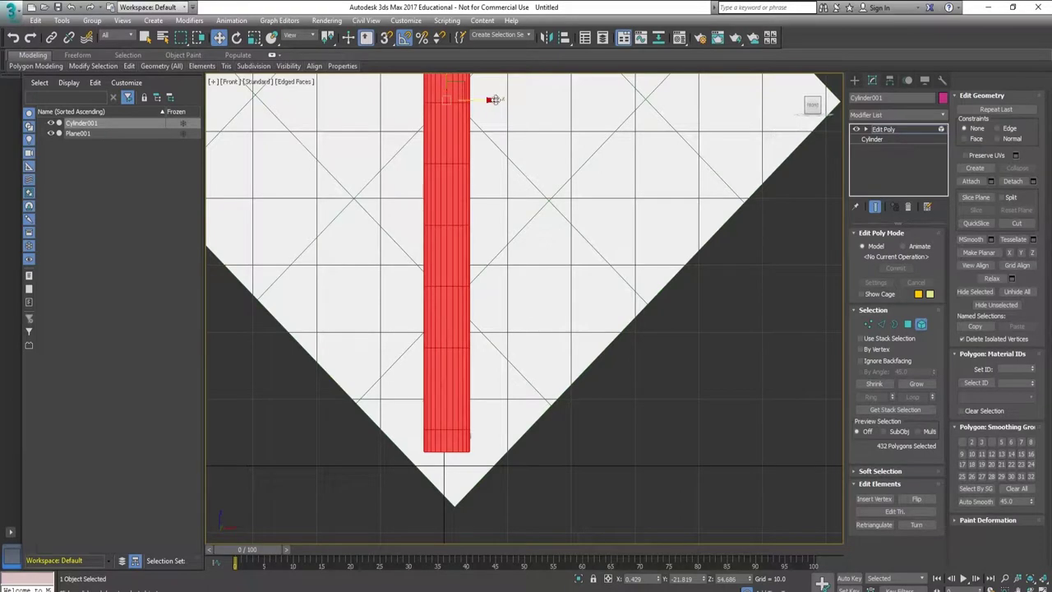
scroll(526, 485, down, 1)
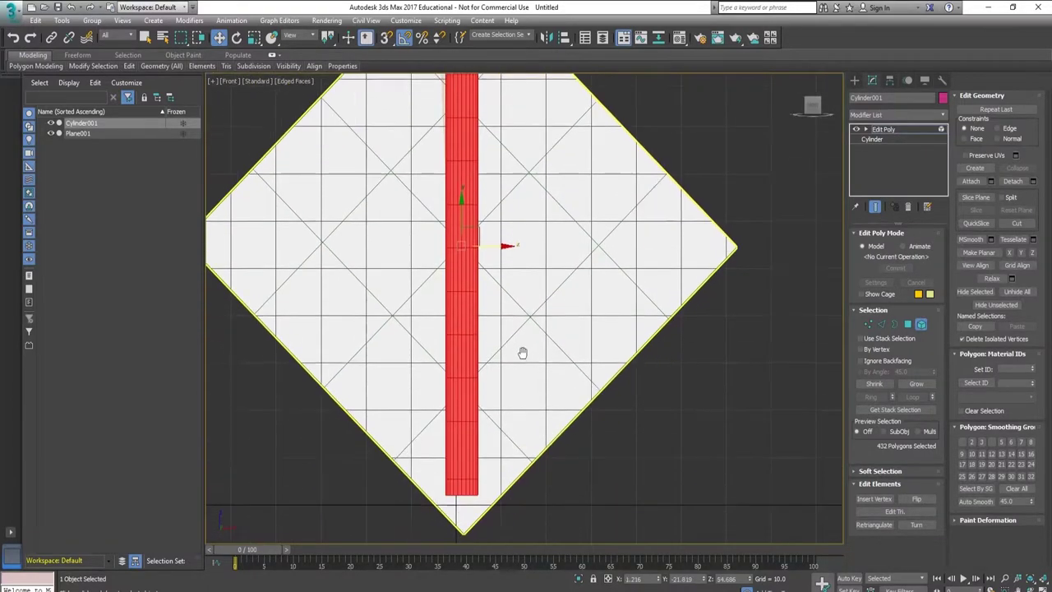
scroll(522, 353, up, 2)
middle_drag(524, 351, 526, 325)
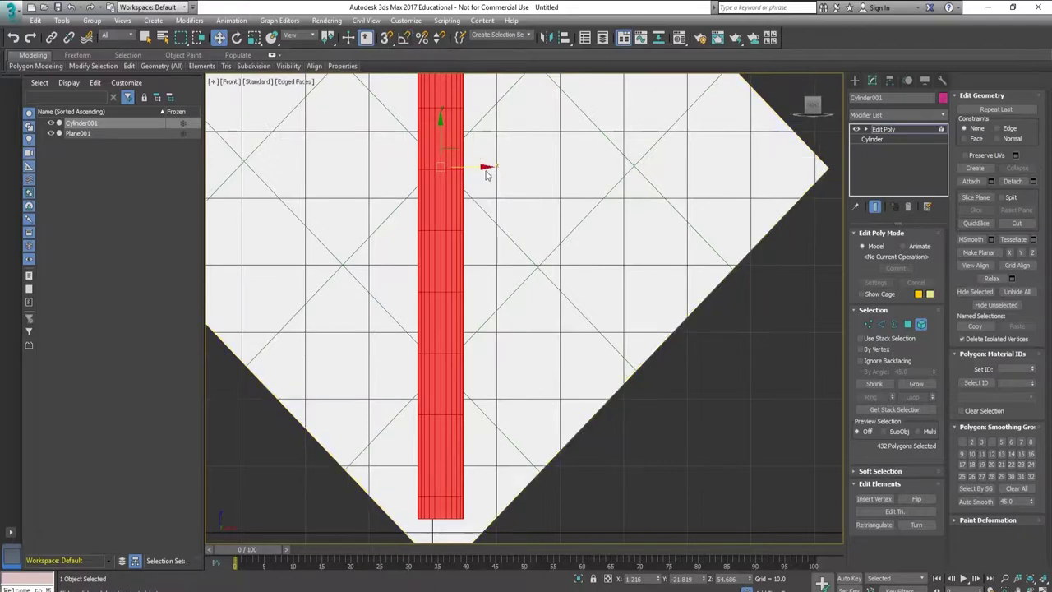
drag(486, 167, 484, 167)
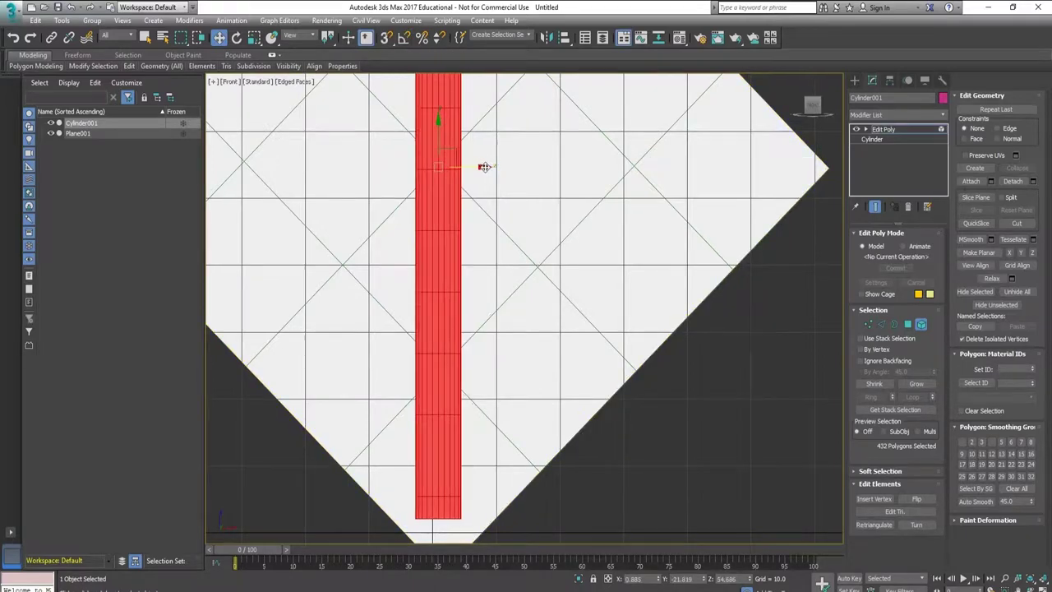
click(881, 324)
scroll(481, 493, up, 2)
scroll(464, 358, up, 1)
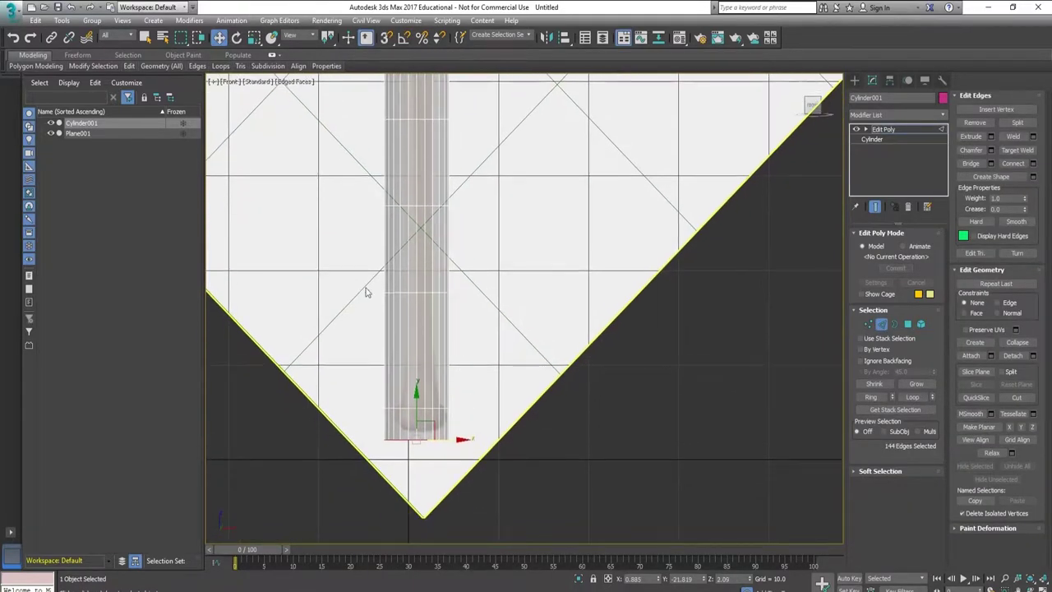
With Soft Selection on, scale the middle and top vertex rings narrower into a slim handle.
click(867, 324)
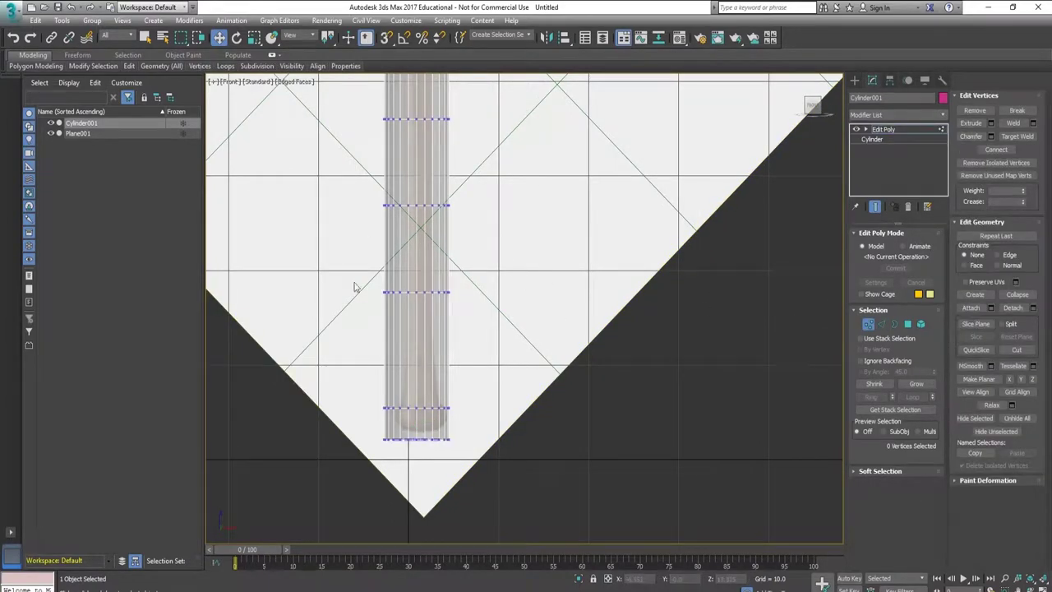
drag(573, 268, 574, 270)
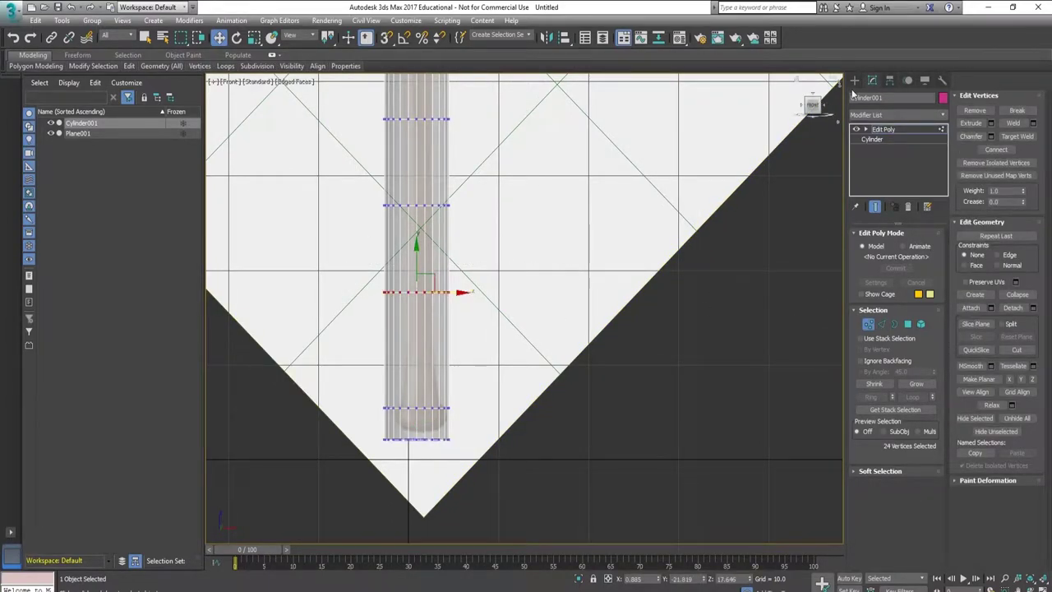
click(854, 470)
click(962, 110)
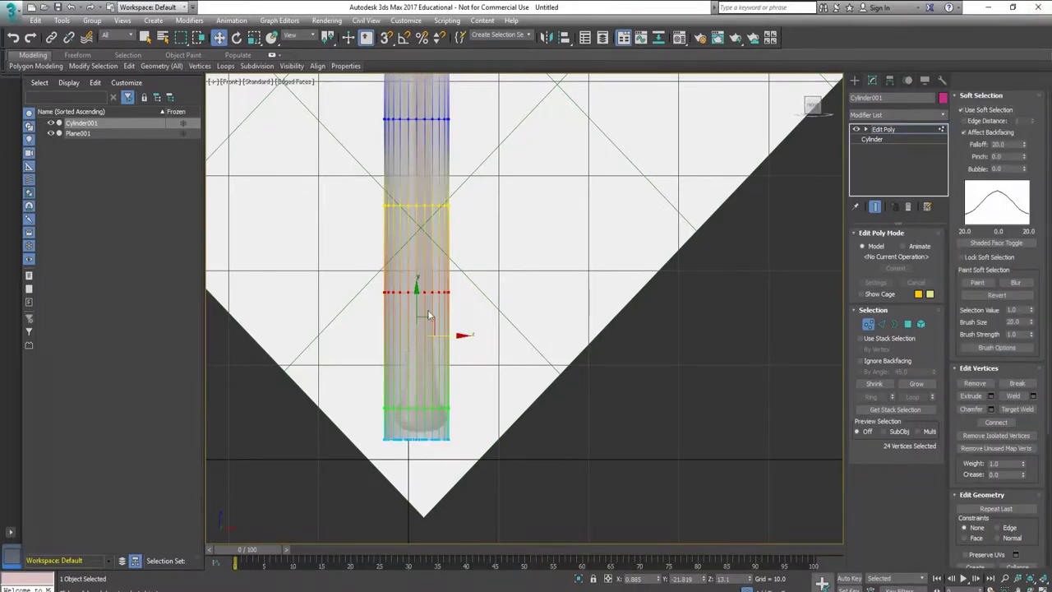
key(r)
drag(427, 308, 478, 223)
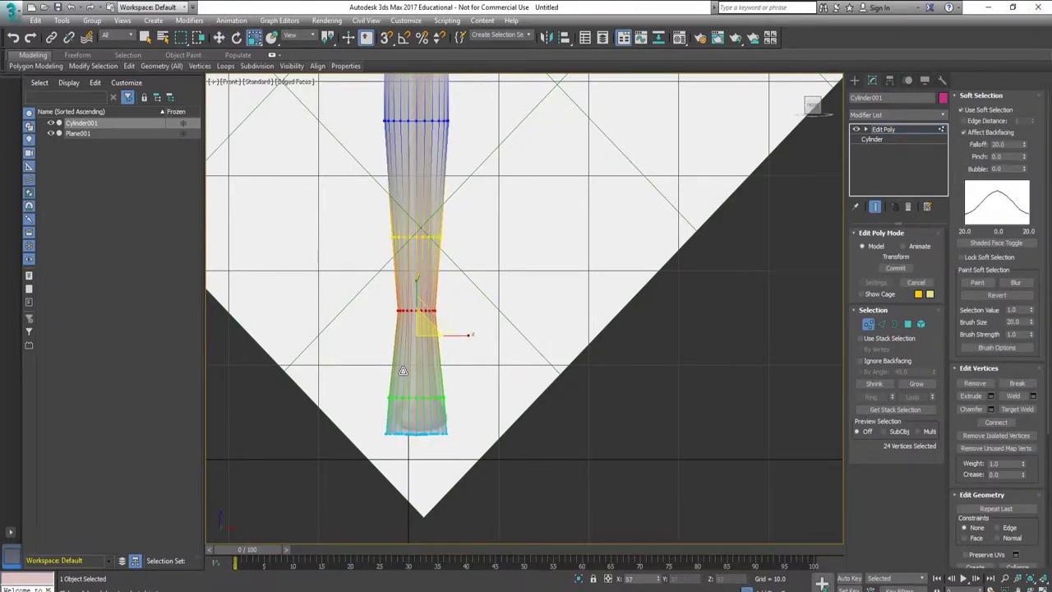
drag(370, 254, 368, 256)
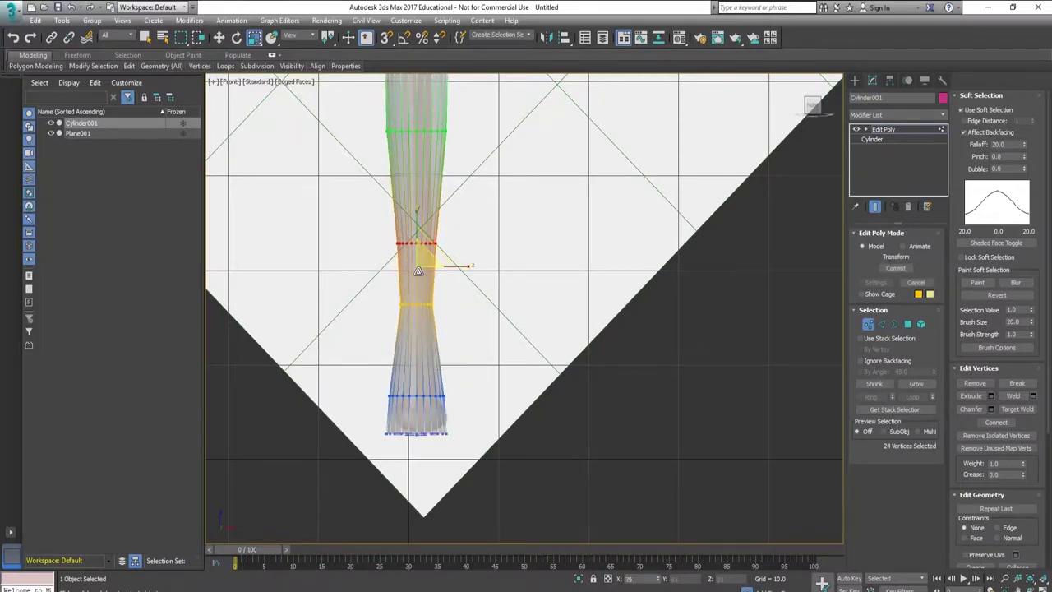
mouse_move(460, 119)
mouse_down()
mouse_move(414, 156)
mouse_move(415, 189)
mouse_up()
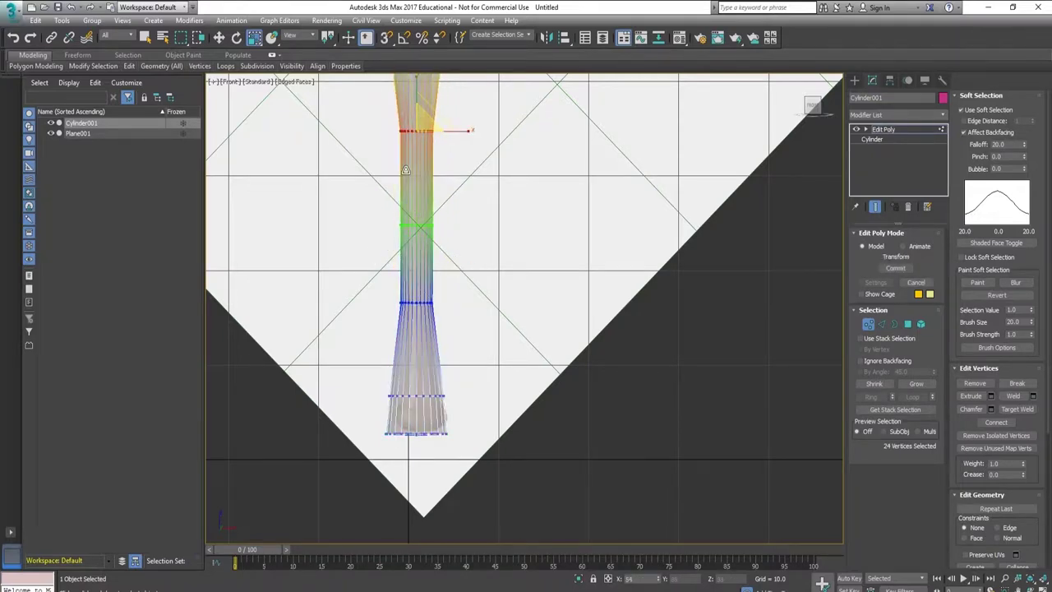
mouse_move(446, 345)
middle_down()
mouse_move(426, 251)
mouse_move(434, 213)
middle_up()
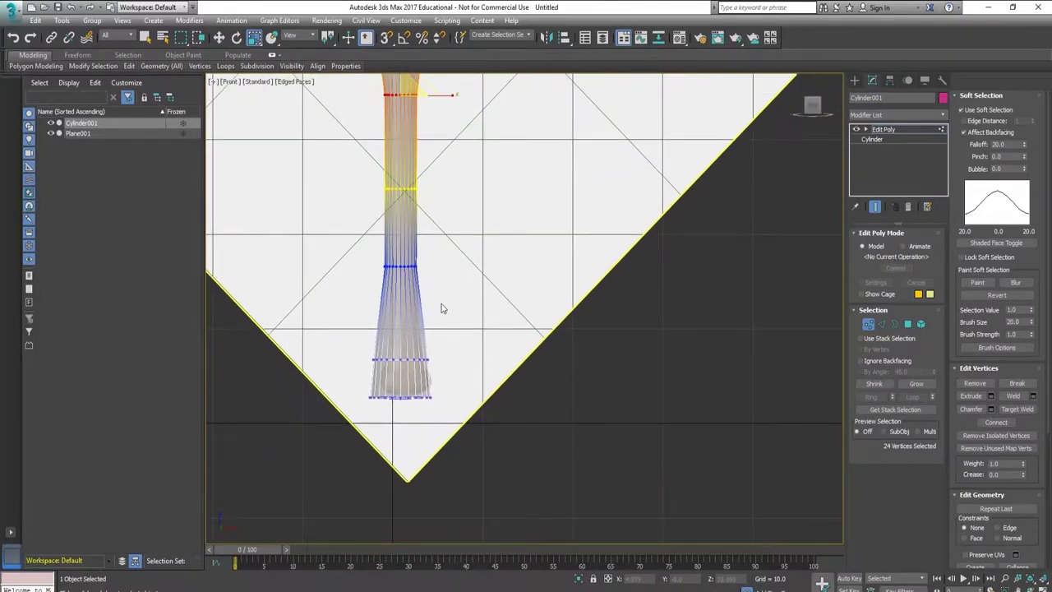
Turn off Soft Selection and move a vertex ring down the cylinder.
key(2)
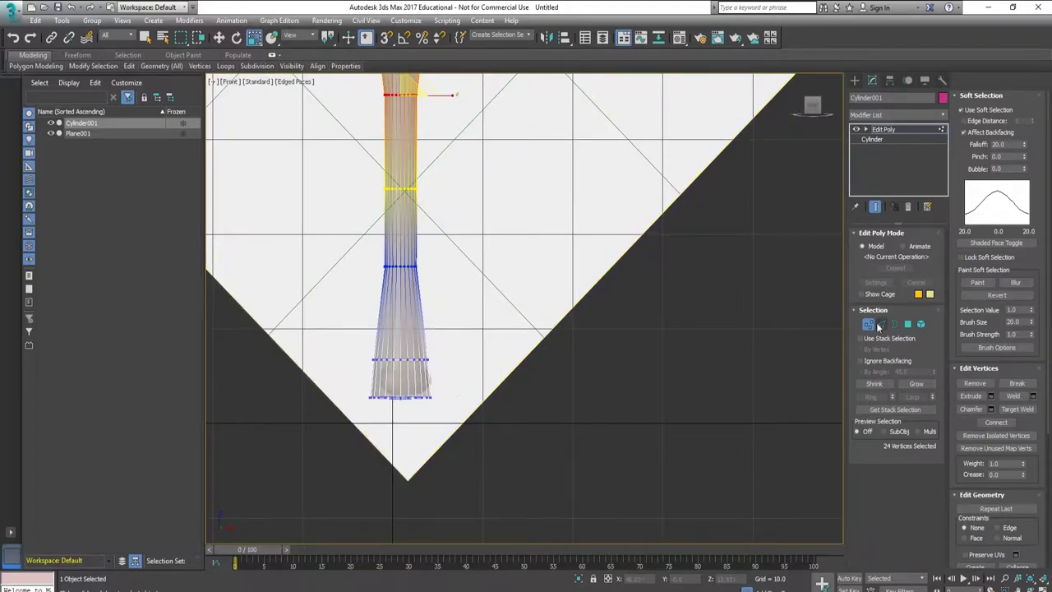
click(868, 324)
click(960, 110)
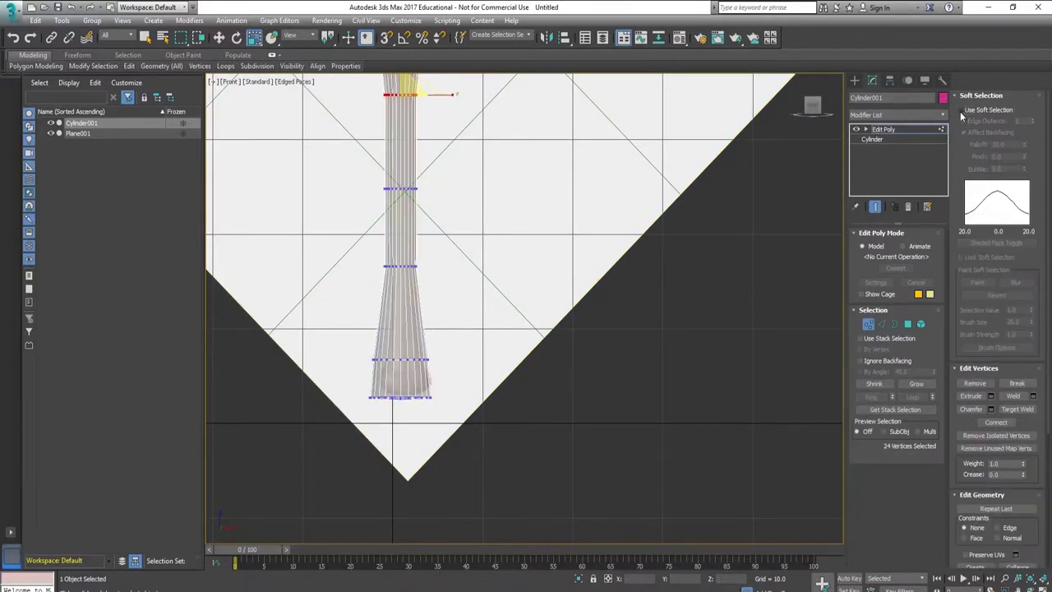
key(w)
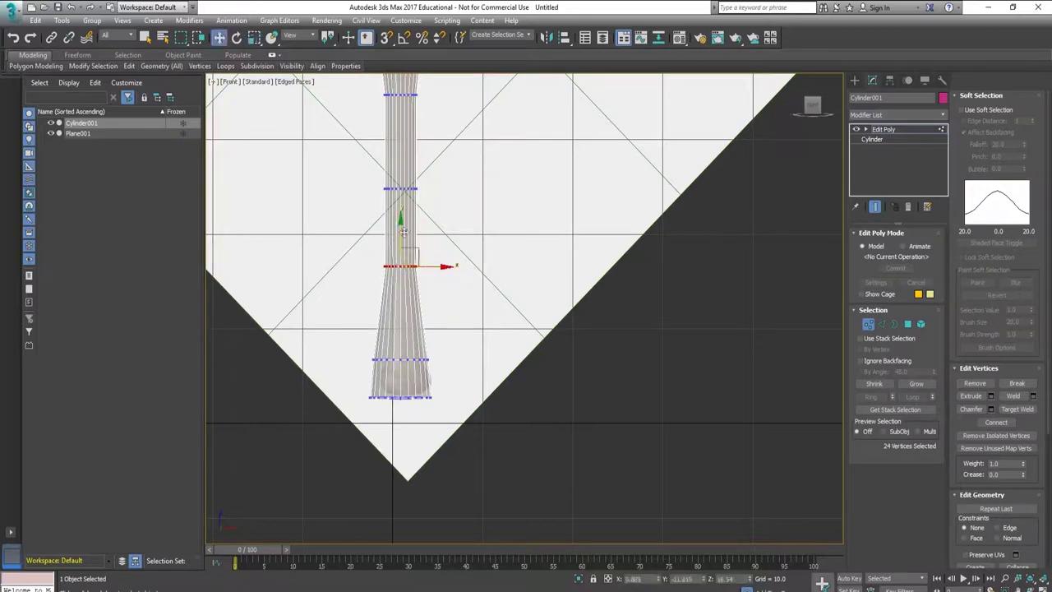
drag(385, 270, 383, 413)
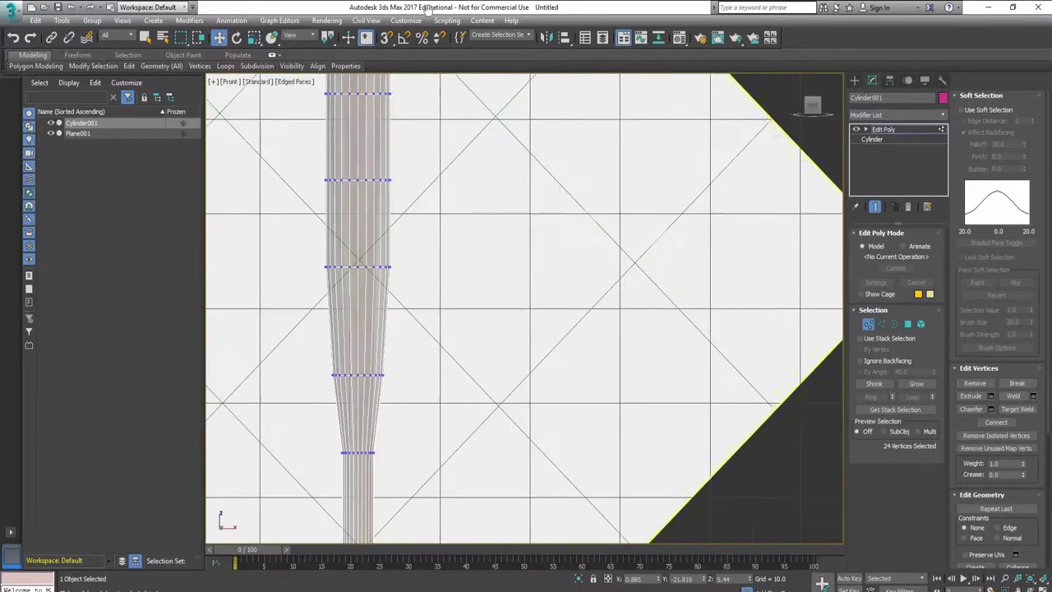
Re-enable Soft Selection in Perspective view and pull the cylinder's top upward to lengthen it.
key(p)
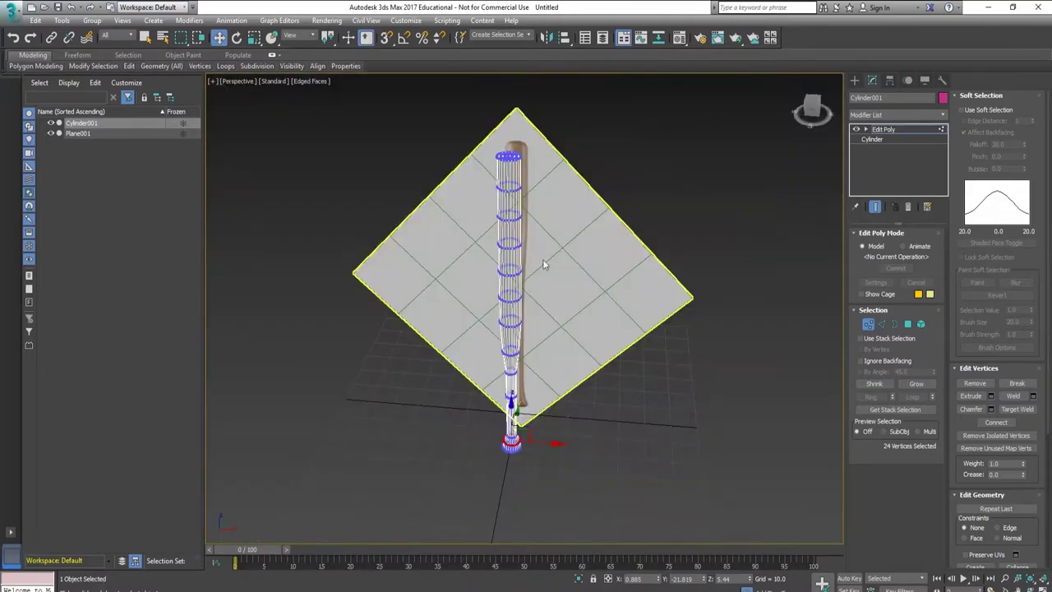
alt+middle_drag(542, 265, 516, 284)
scroll(507, 246, up, 3)
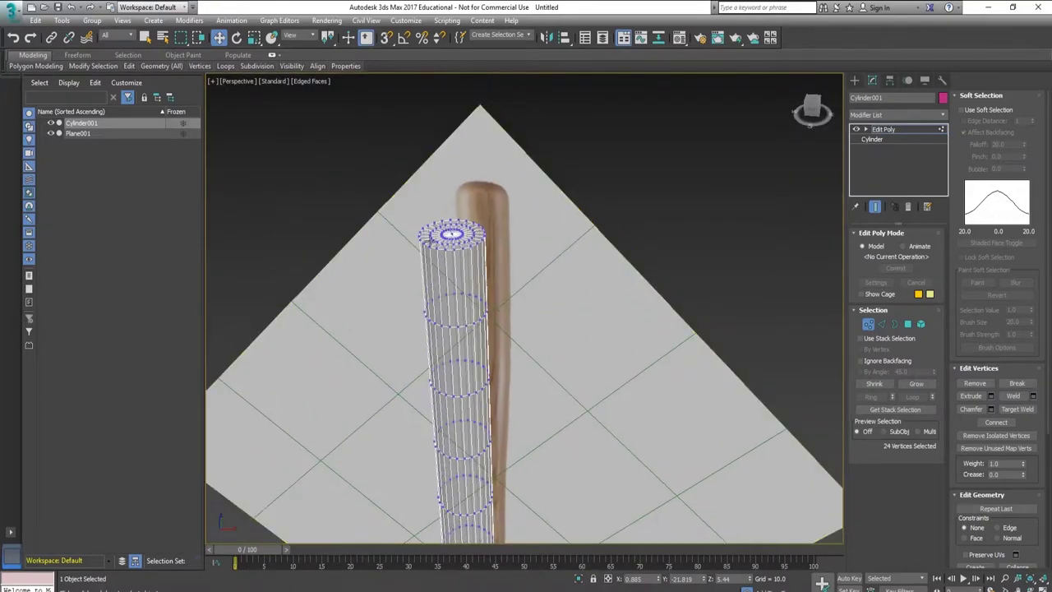
click(963, 110)
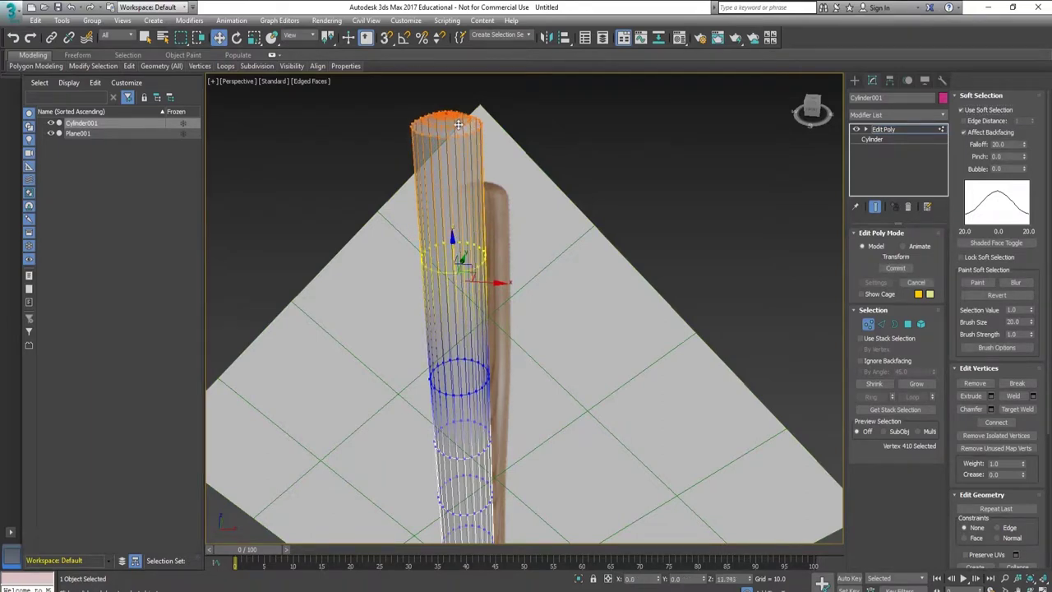
drag(452, 237, 450, 90)
alt+middle_drag(450, 91, 506, 380)
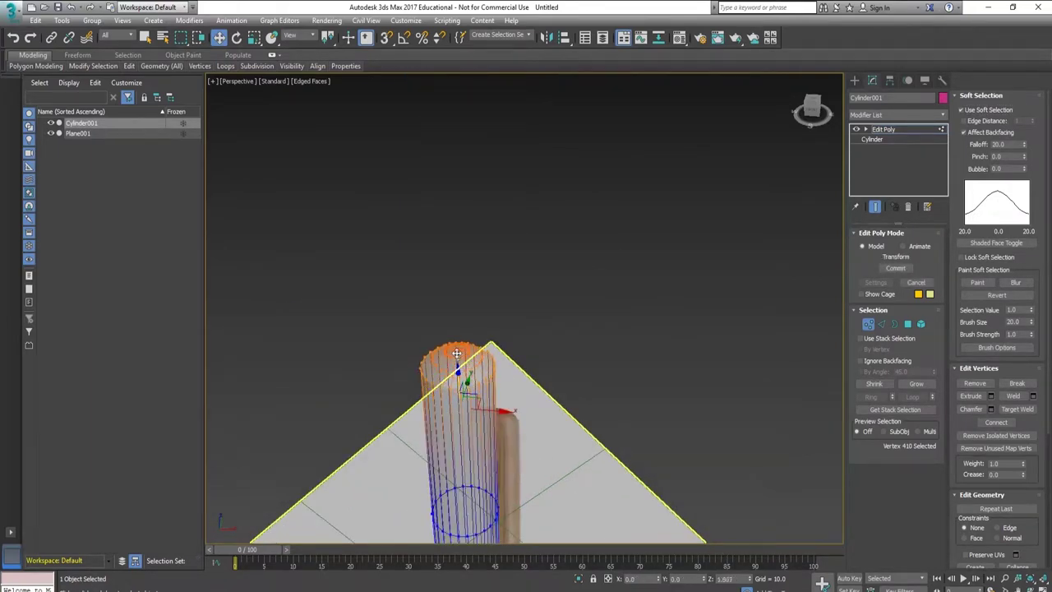
drag(457, 368, 526, 424)
mouse_move(526, 425)
alt+middle_down()
mouse_move(568, 208)
mouse_move(531, 382)
mouse_move(528, 254)
alt+middle_up()
Pull the bottom cap's center vertex down into a rounded, tapered knob end.
click(528, 365)
scroll(529, 365, up, 5)
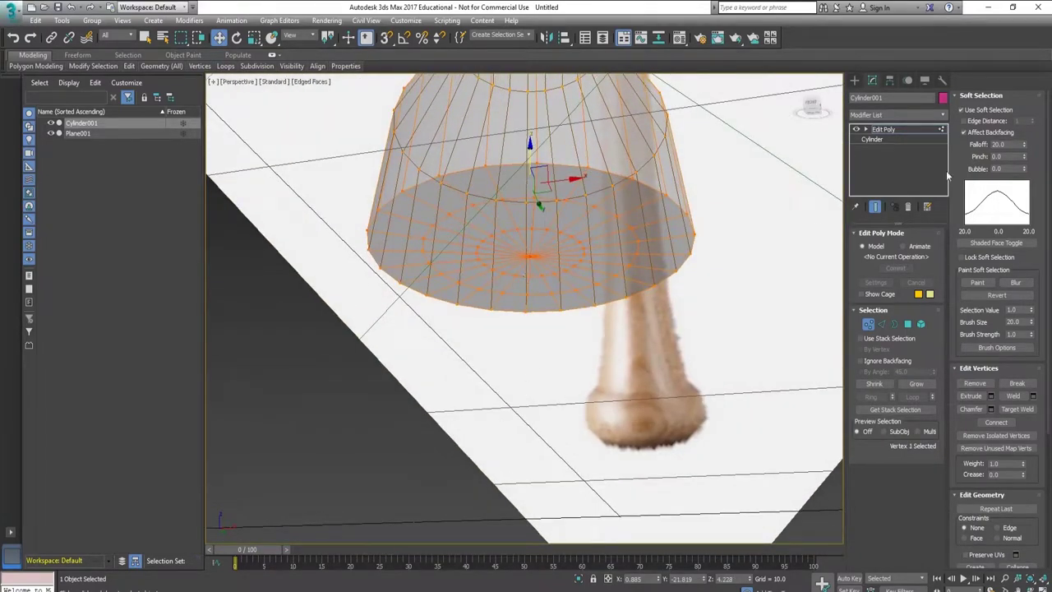
scroll(699, 302, up, 3)
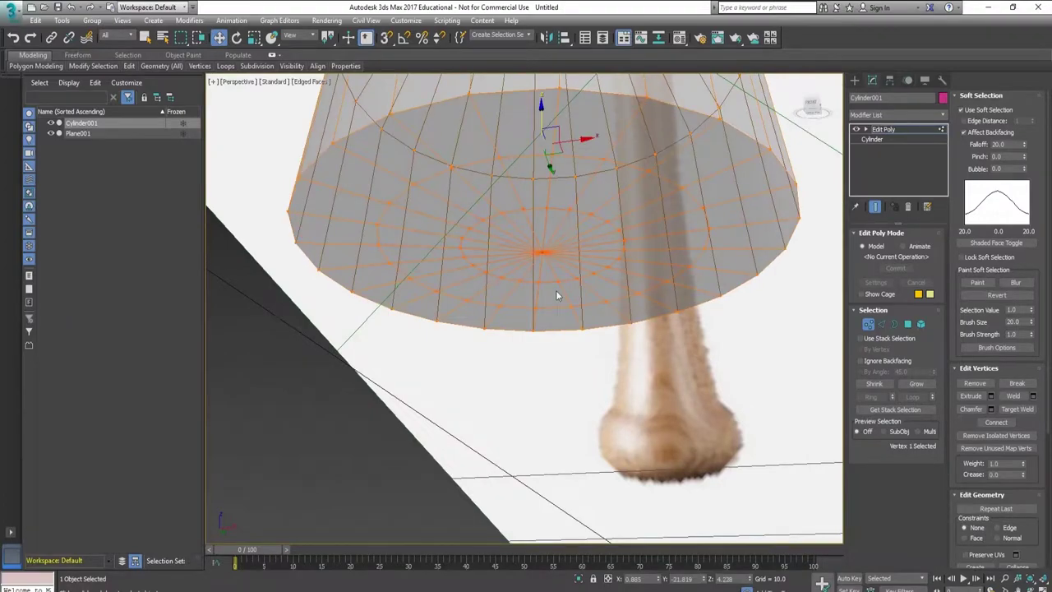
scroll(555, 290, down, 3)
mouse_move(557, 293)
alt+middle_down()
mouse_move(545, 175)
mouse_move(550, 247)
mouse_move(571, 267)
mouse_move(575, 320)
mouse_move(575, 117)
alt+middle_up()
scroll(556, 113, down, 3)
scroll(575, 164, down, 5)
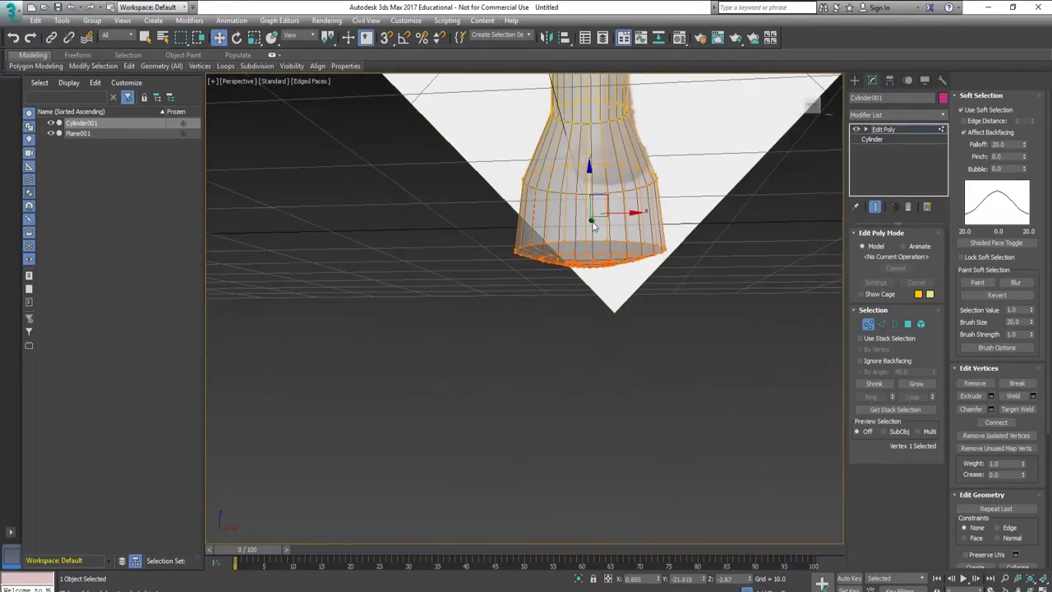
scroll(594, 196, up, 1)
mouse_move(589, 186)
mouse_down()
mouse_move(603, 354)
mouse_move(607, 335)
mouse_up()
Select the whole cylinder element, frame it, and turn off soft selection.
click(921, 324)
key(z)
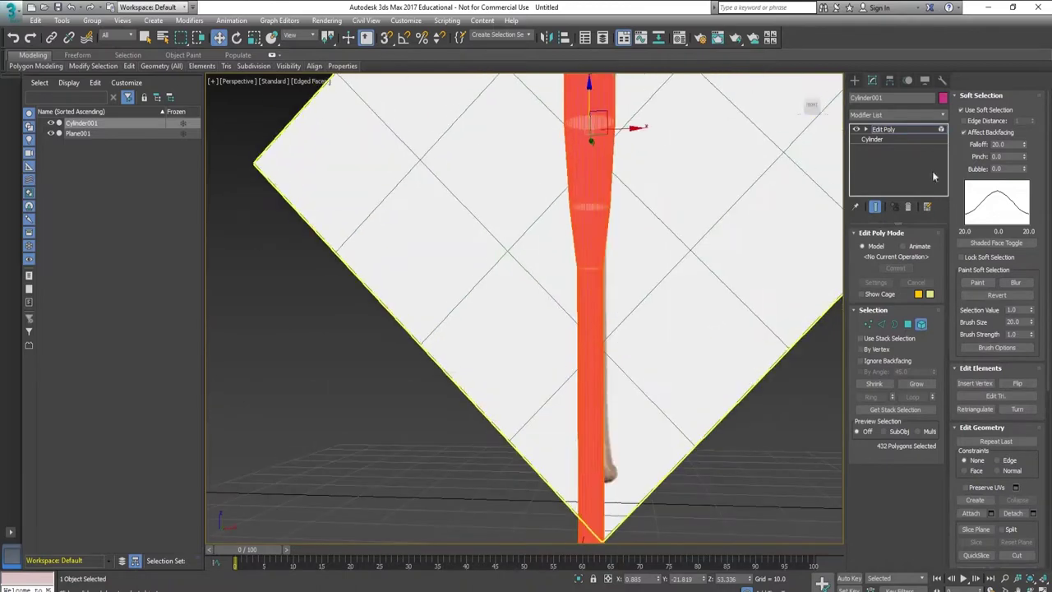
click(961, 110)
scroll(589, 212, down, 3)
scroll(589, 246, down, 1)
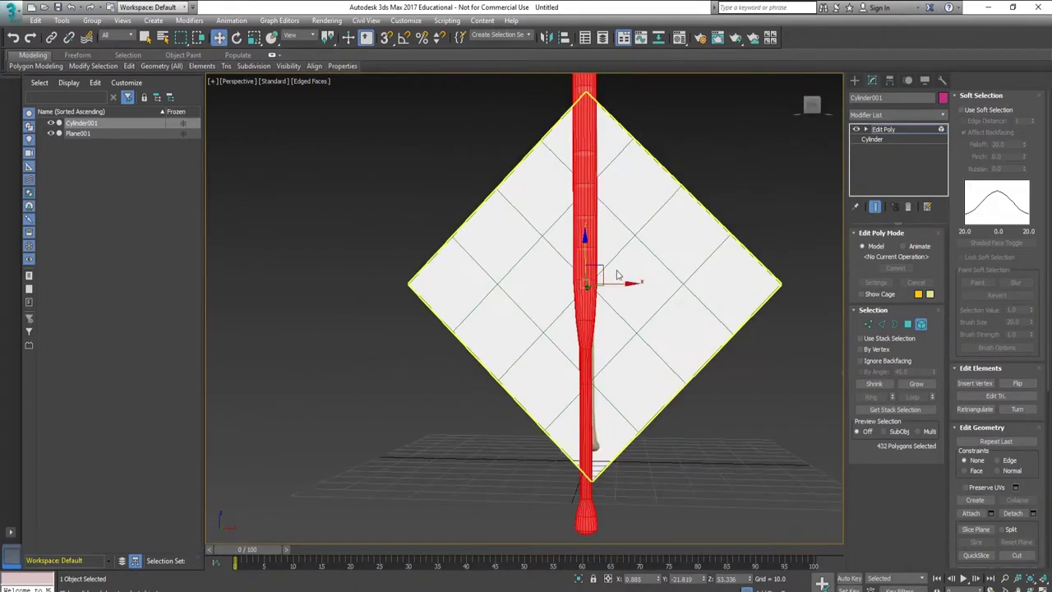
Scale the bat down on Z to the reference length and lower it slightly.
key(r)
drag(587, 335, 586, 308)
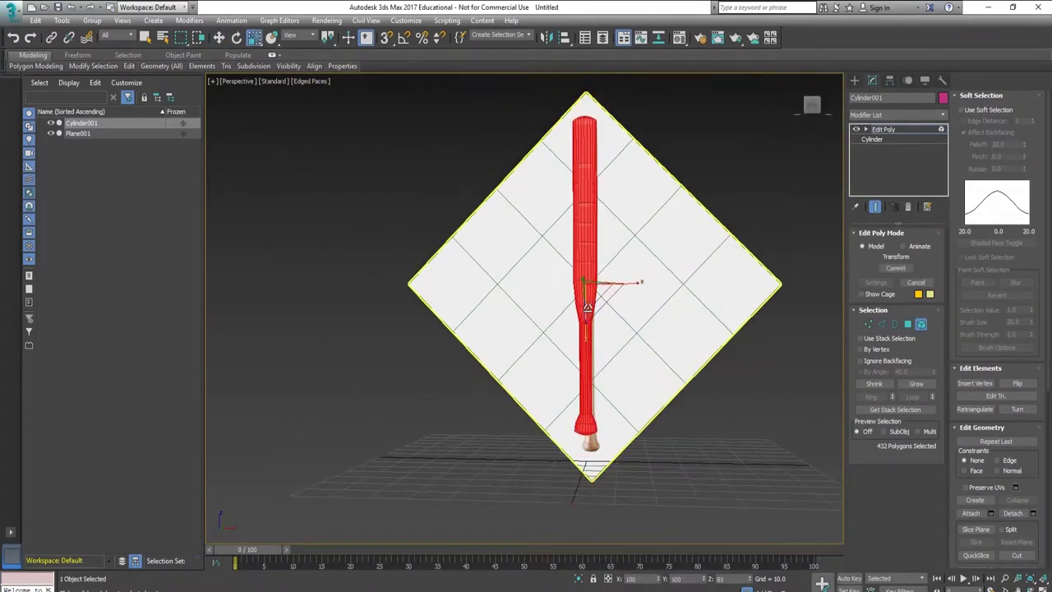
key(w)
drag(581, 235, 585, 248)
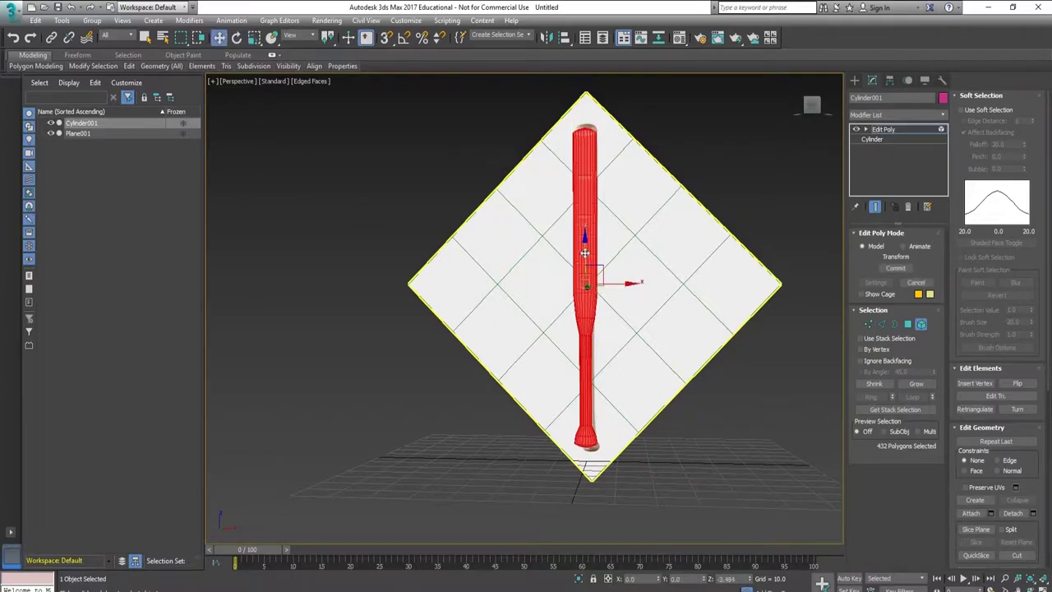
key(f)
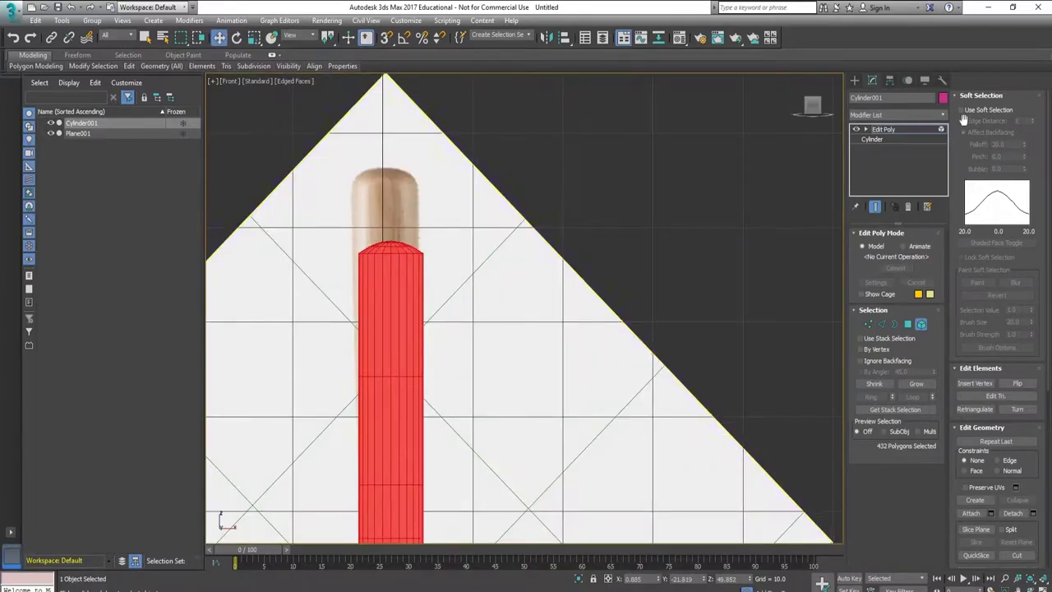
middle_drag(450, 542, 468, 220)
In Edge mode, select a horizontal edge loop on the taper and move it upward.
scroll(469, 220, down, 3)
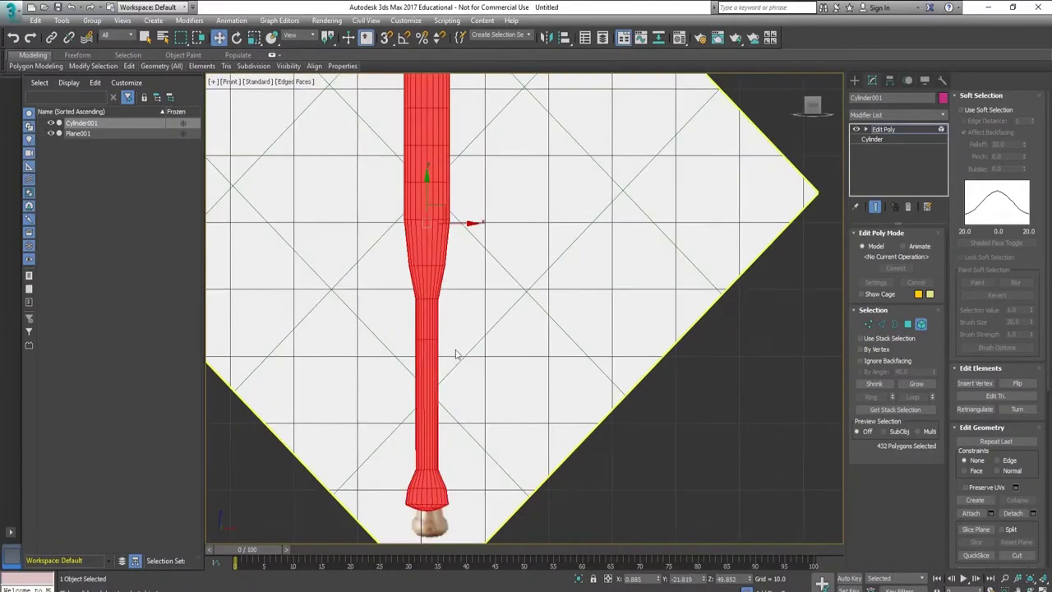
scroll(433, 324, up, 2)
scroll(434, 324, up, 2)
click(882, 323)
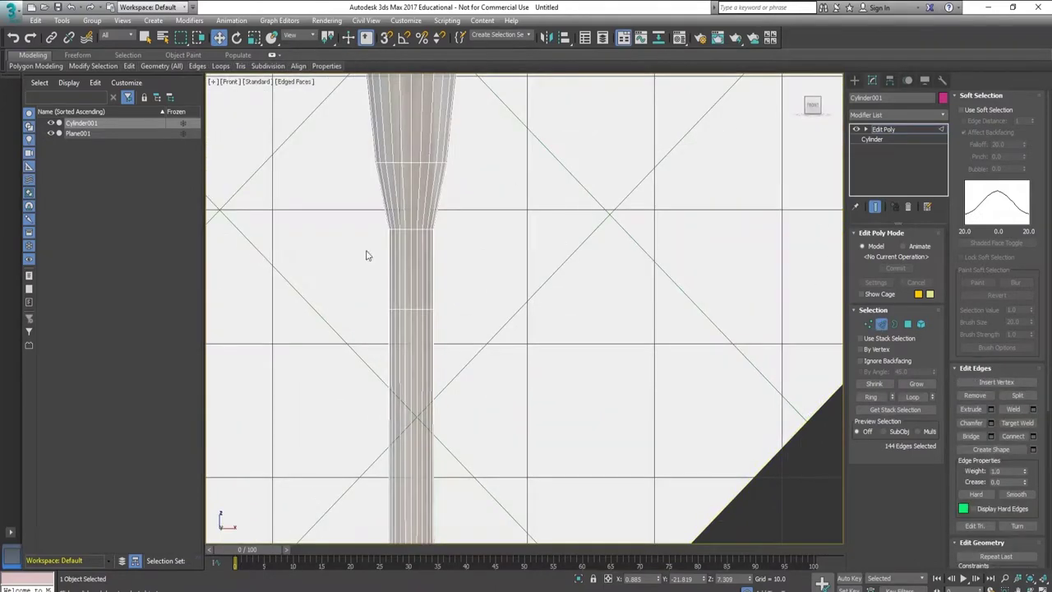
scroll(364, 251, up, 3)
middle_drag(383, 213, 356, 301)
drag(356, 301, 491, 240)
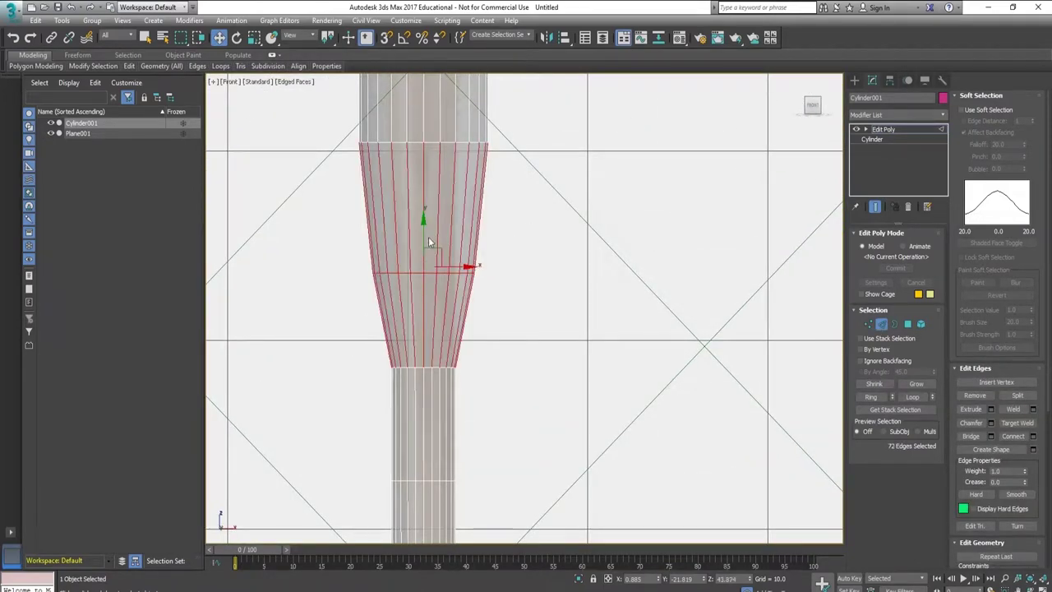
double_click(444, 274)
drag(423, 225, 424, 159)
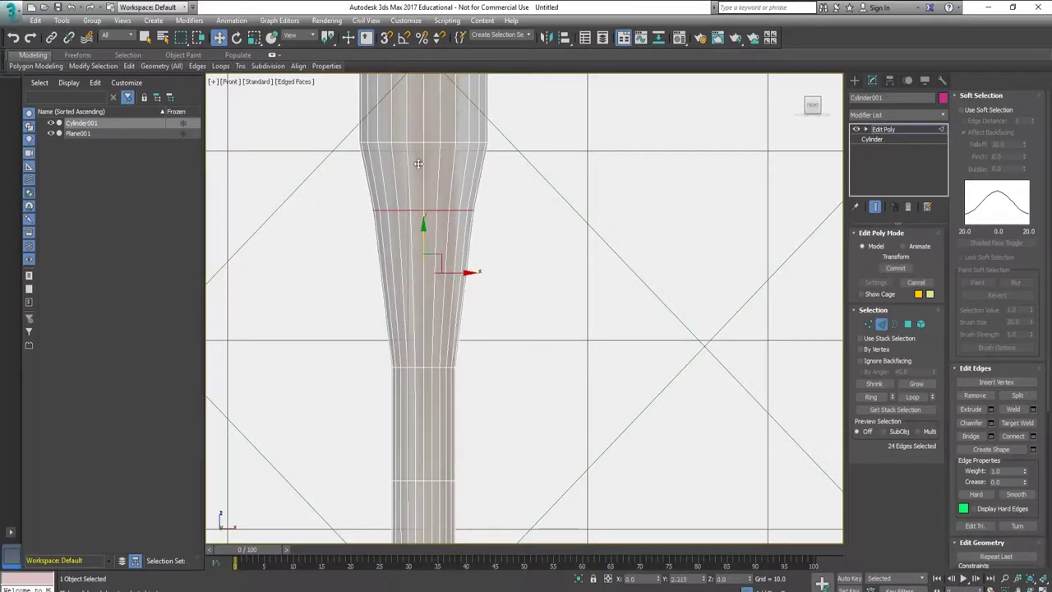
Narrow a higher edge loop and the lower edge loop of the taper.
key(r)
middle_drag(429, 204, 443, 225)
double_click(444, 226)
drag(435, 217, 427, 243)
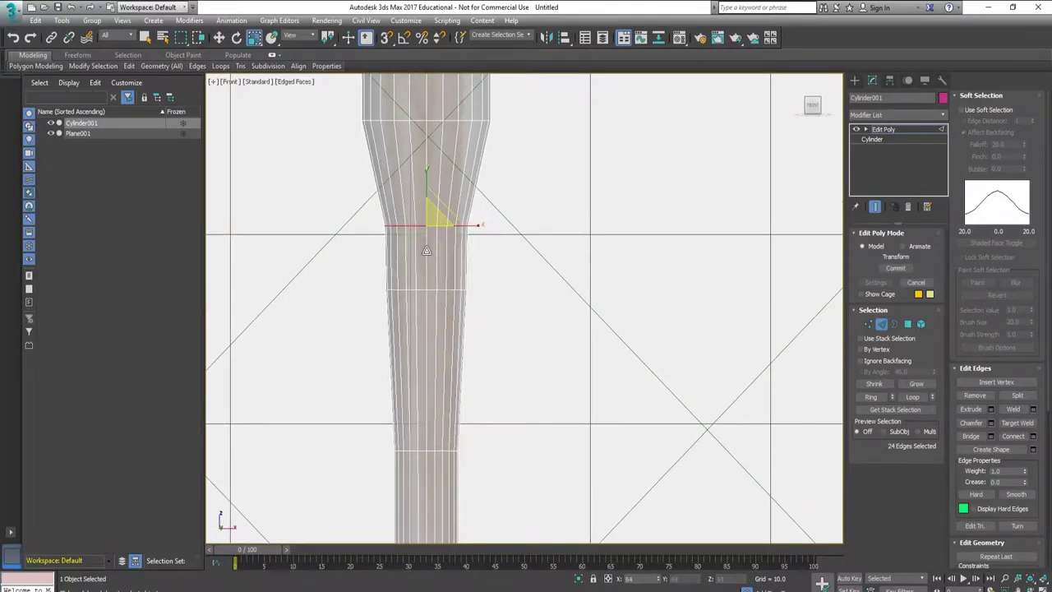
key(w)
double_click(424, 282)
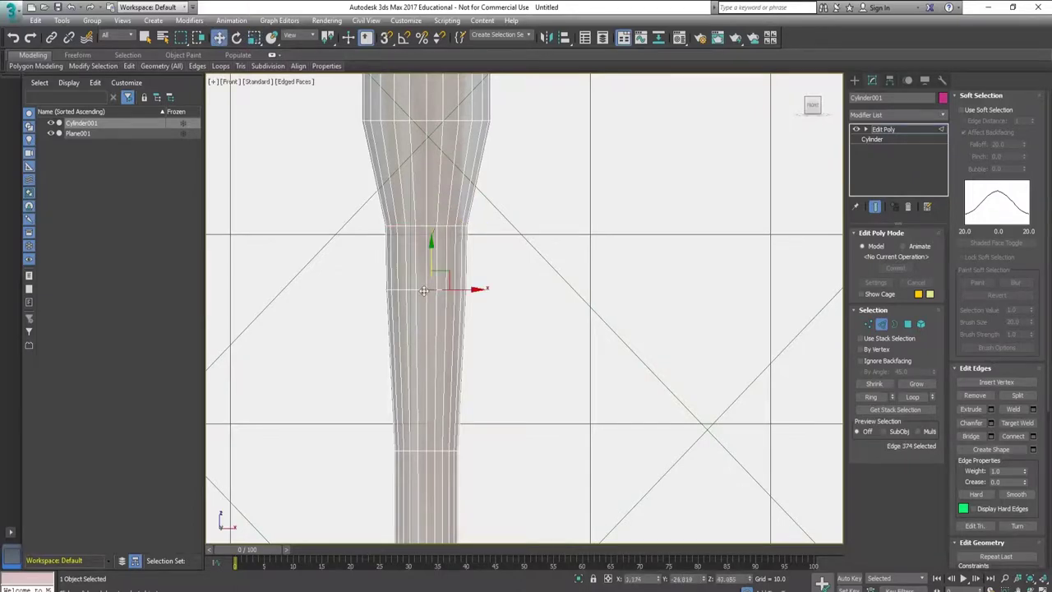
key(r)
drag(433, 277, 433, 283)
Narrow the next three edge loops further up the taper.
middle_drag(426, 114, 425, 226)
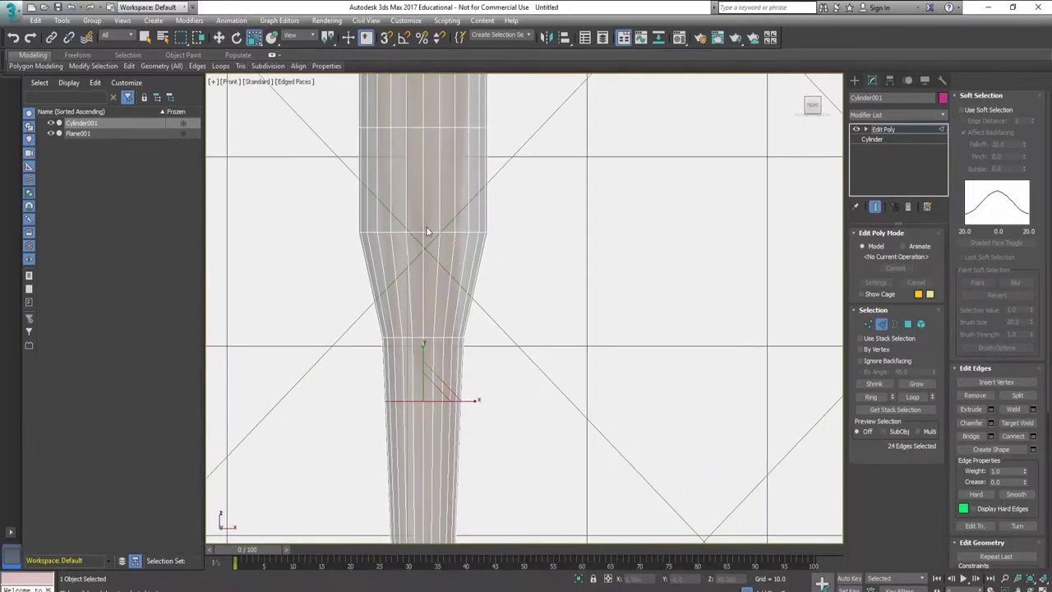
double_click(426, 230)
drag(427, 231, 430, 240)
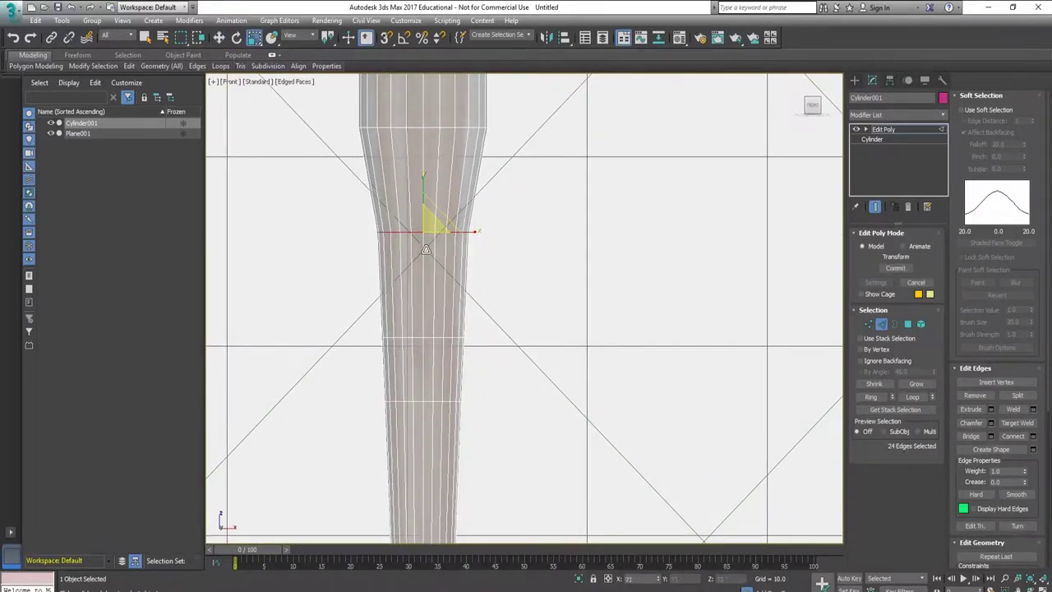
middle_drag(441, 126, 442, 265)
double_click(442, 266)
drag(425, 238, 424, 251)
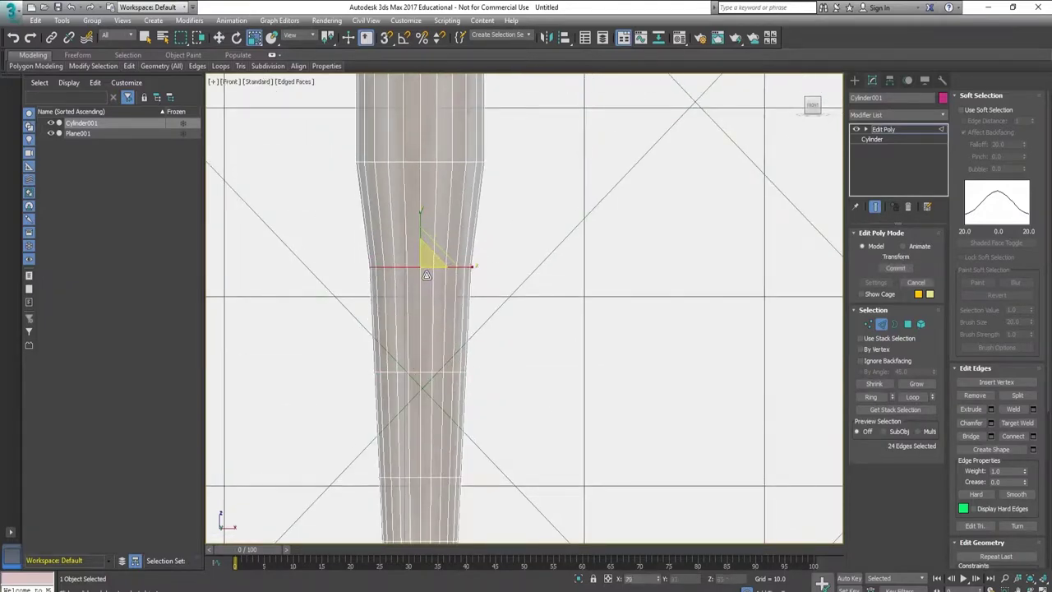
middle_drag(461, 139, 460, 218)
click(444, 239)
double_click(445, 239)
drag(429, 223, 429, 235)
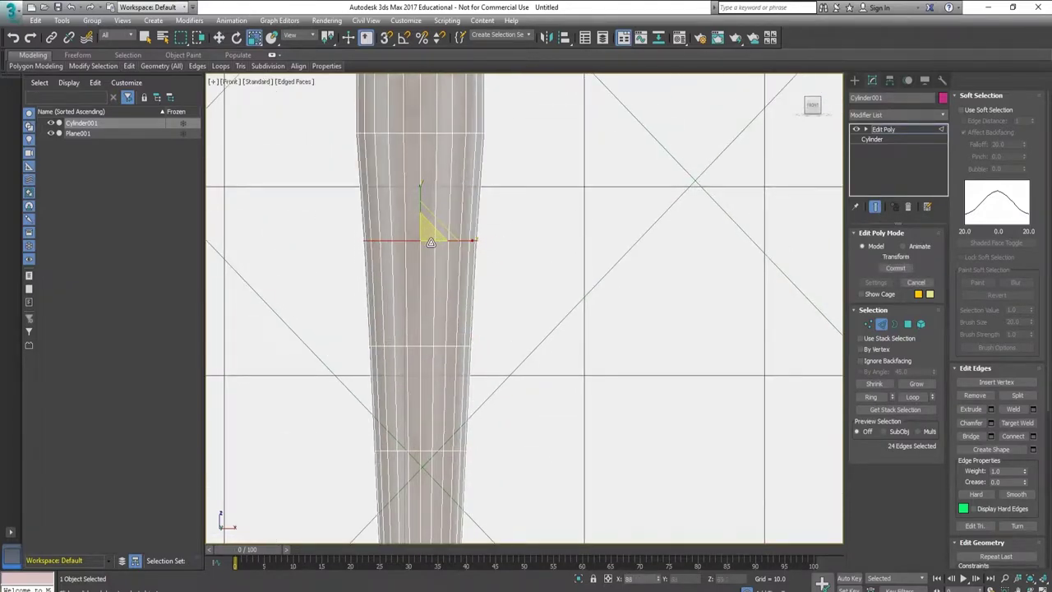
Keep the next loop's width and nudge it slightly upward.
middle_drag(443, 134, 443, 222)
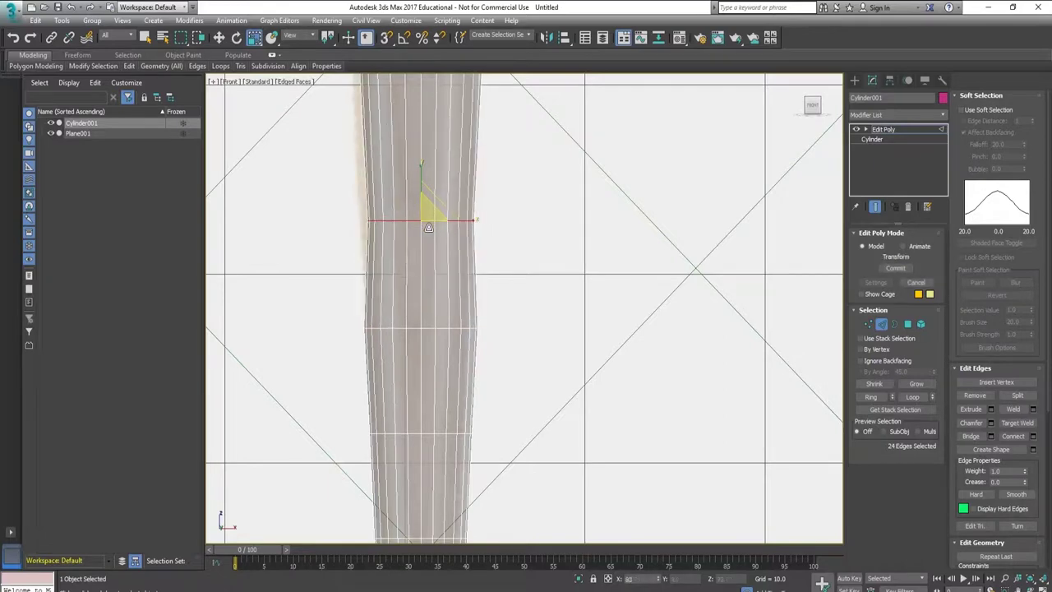
drag(428, 215, 427, 226)
key(w)
drag(421, 175, 421, 161)
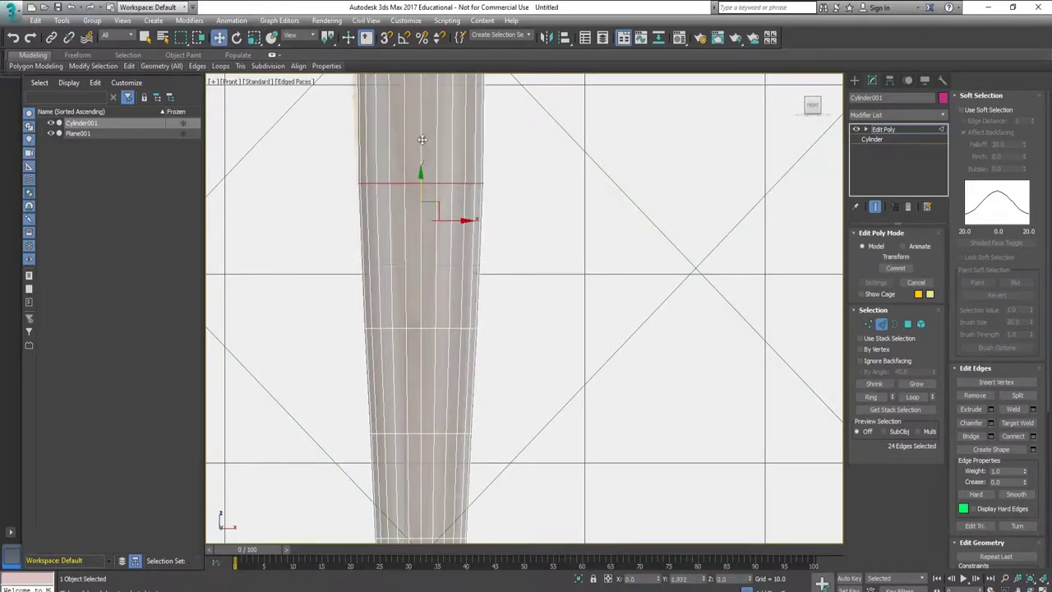
scroll(520, 230, down, 2)
scroll(529, 334, down, 3)
Lower and widen the top edge loop of the bat.
middle_drag(534, 360, 528, 336)
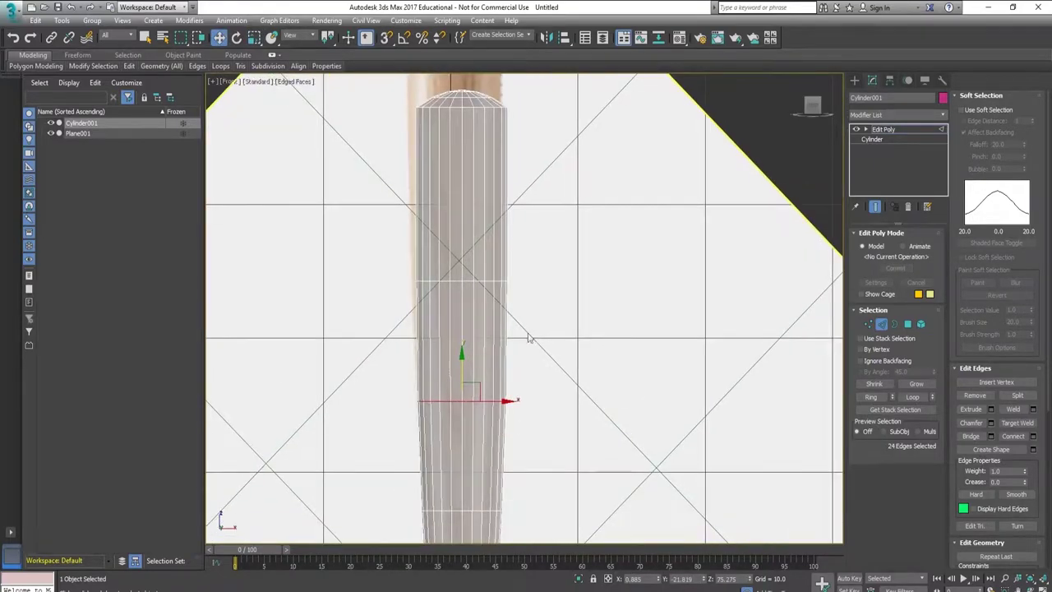
drag(463, 82, 462, 88)
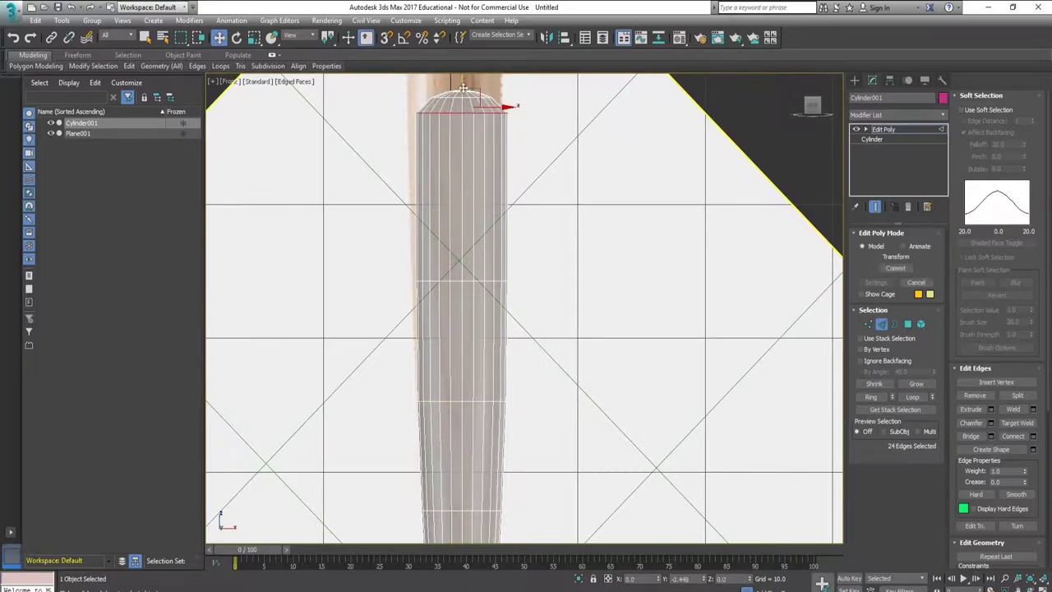
scroll(464, 95, up, 3)
scroll(469, 99, up, 1)
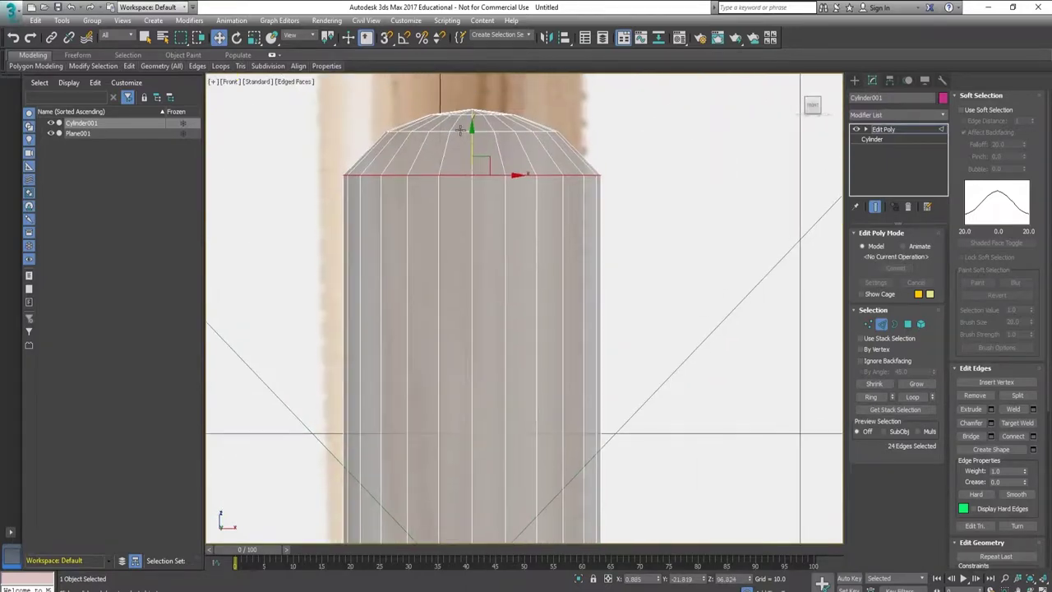
drag(470, 99, 488, 123)
key(r)
scroll(519, 238, down, 2)
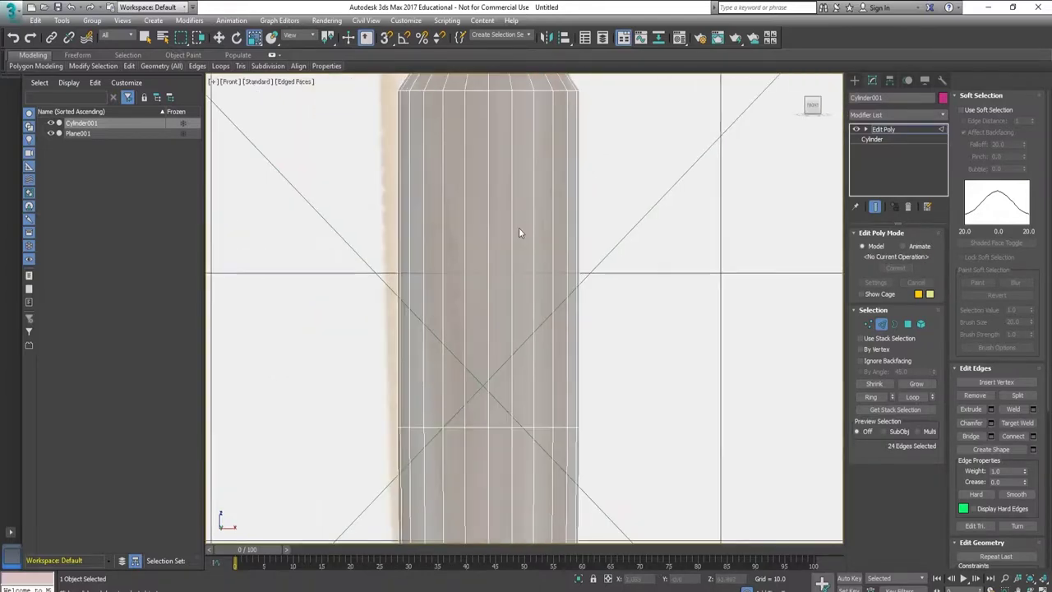
Move an edge loop up near the rounded top and shrink it.
double_click(494, 429)
key(w)
drag(488, 385, 472, 66)
middle_drag(472, 66, 487, 204)
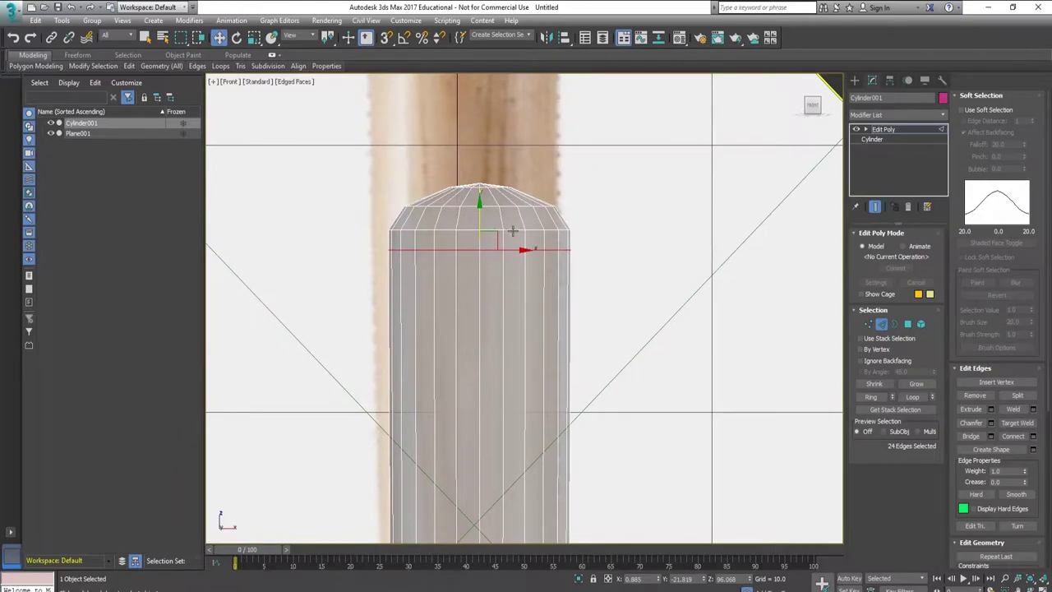
key(e)
key(r)
drag(484, 219, 488, 208)
key(w)
key(e)
key(r)
scroll(599, 107, down, 5)
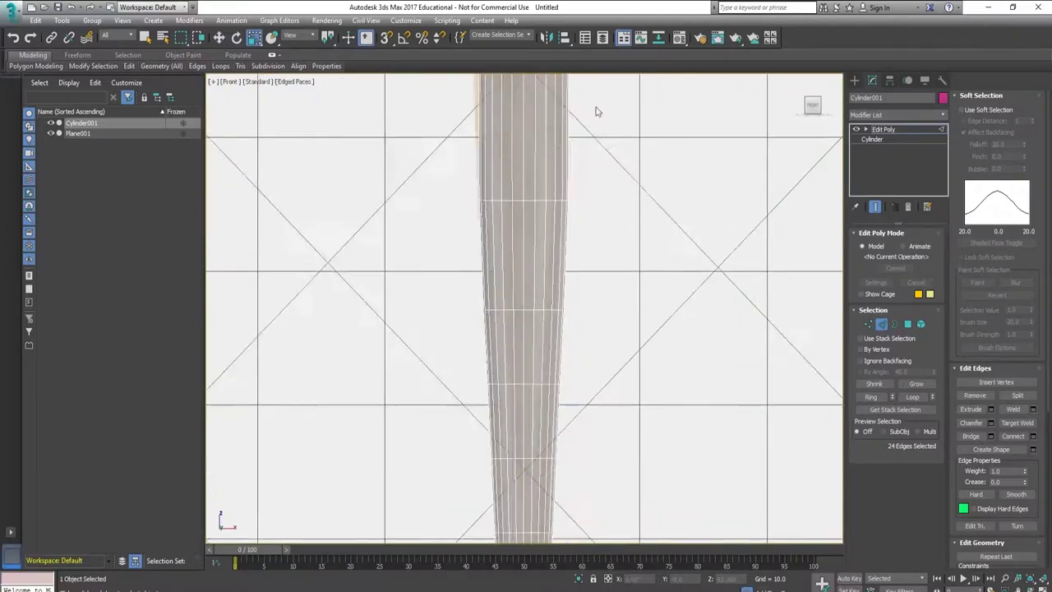
scroll(594, 371, down, 2)
Reposition the knob flare's top edge loop and adjust the knob's bottom loop height.
middle_drag(594, 370, 560, 119)
scroll(547, 235, up, 2)
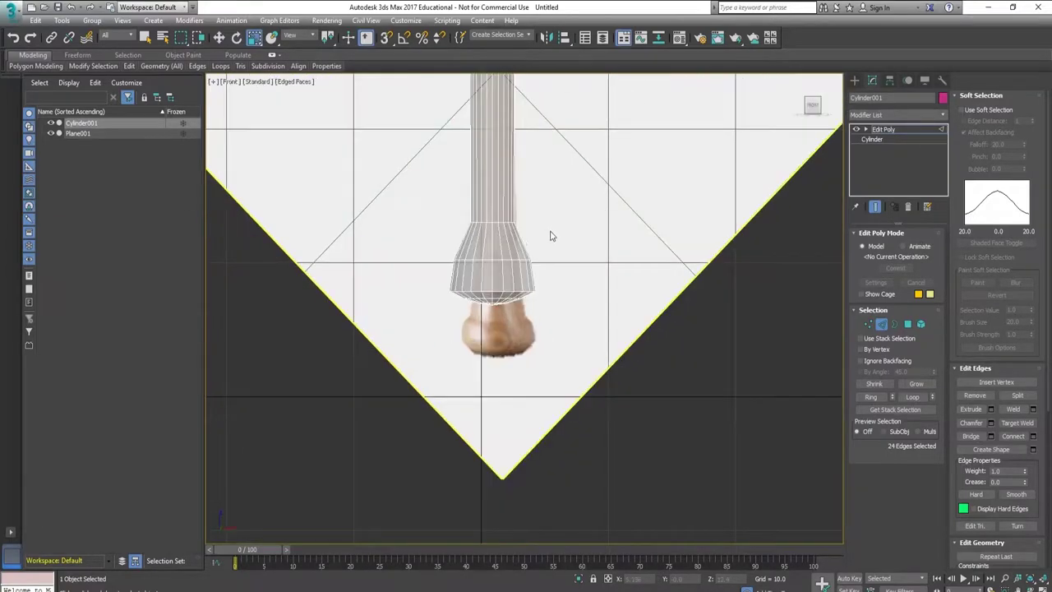
scroll(537, 296, up, 4)
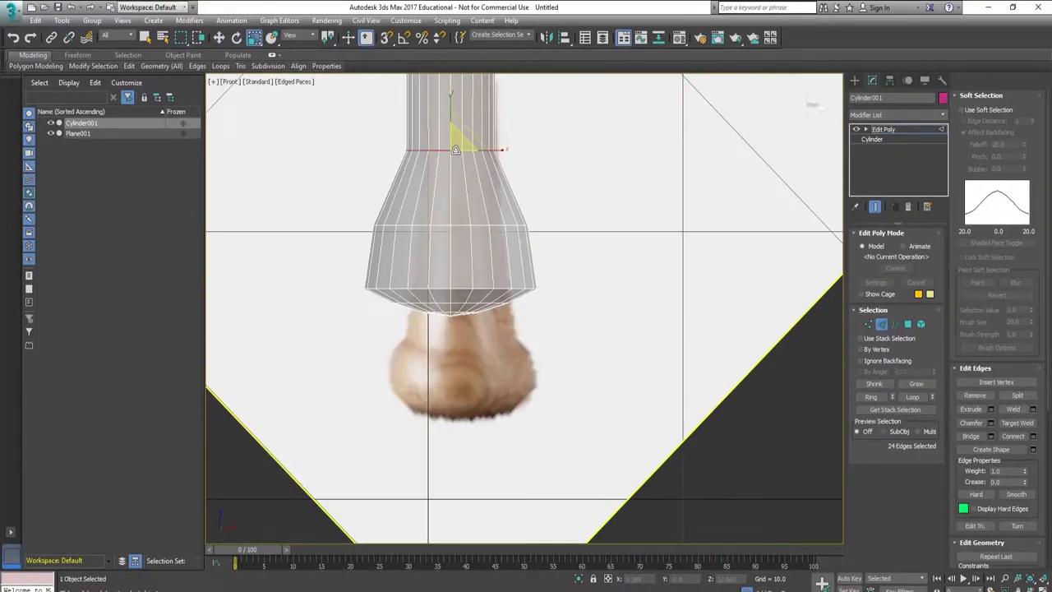
key(w)
drag(448, 120, 448, 158)
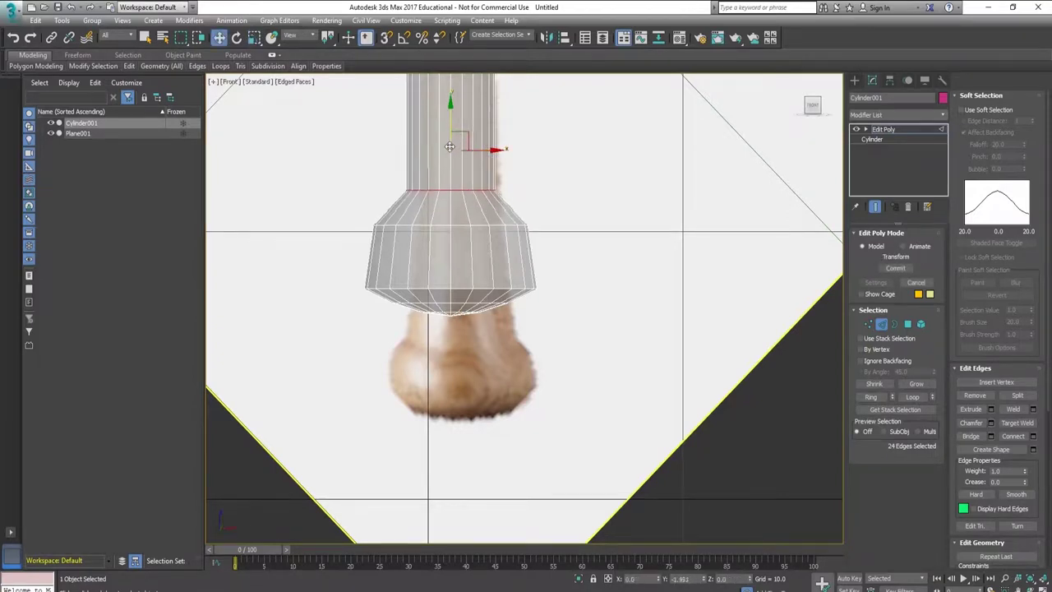
drag(444, 227, 445, 227)
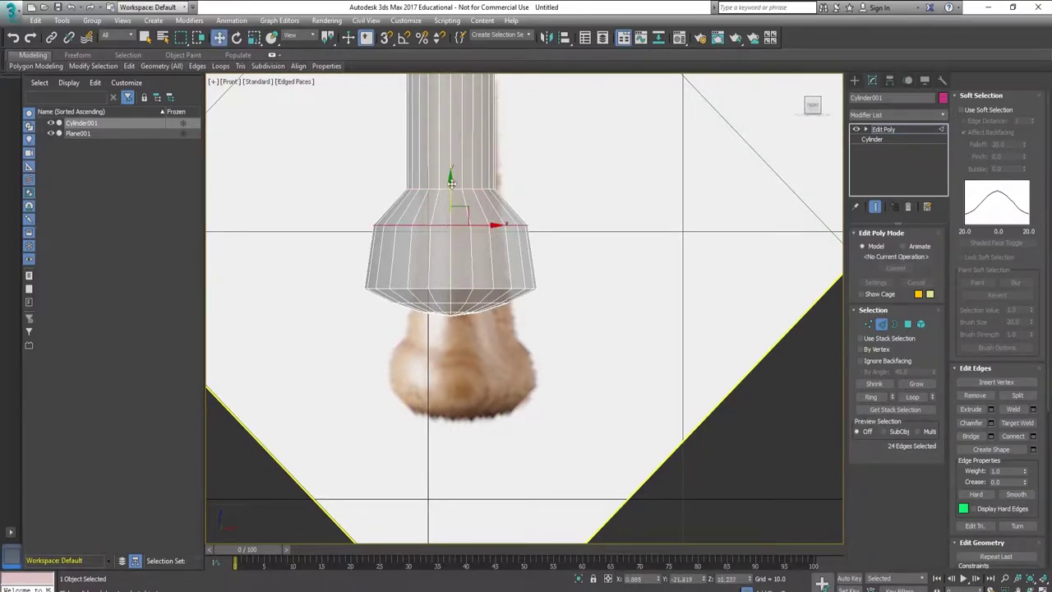
drag(451, 183, 448, 166)
double_click(445, 287)
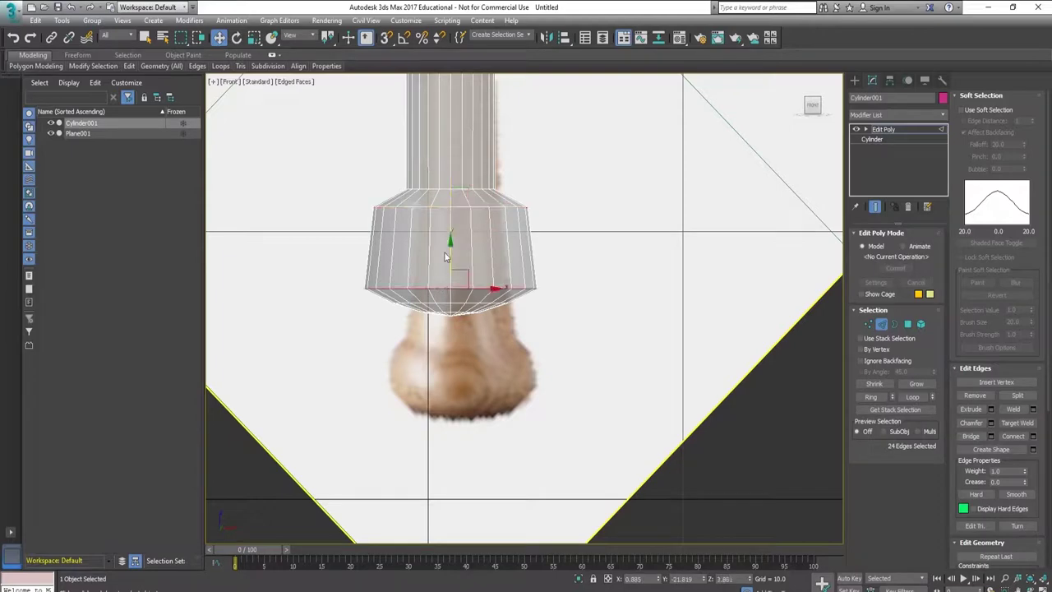
drag(450, 247, 448, 236)
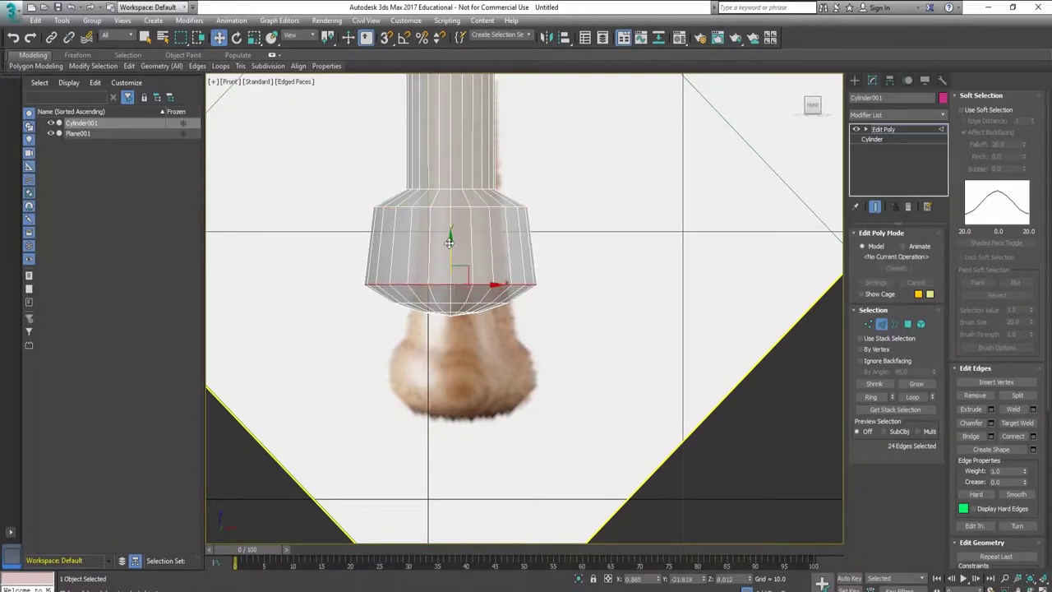
scroll(530, 244, down, 3)
scroll(530, 244, down, 3)
scroll(533, 375, down, 2)
middle_drag(533, 376, 522, 364)
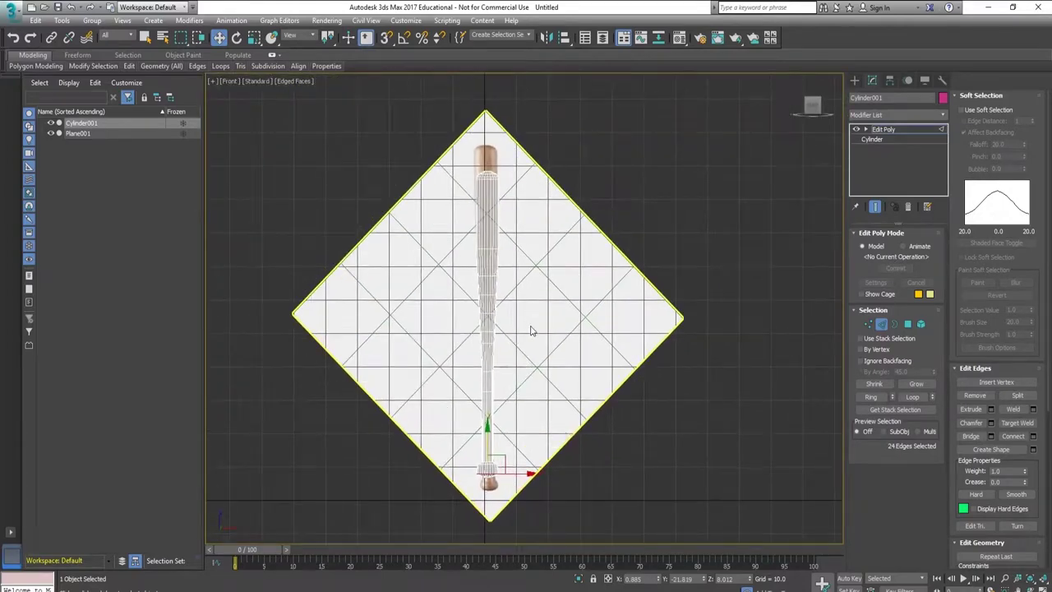
Hide the reference plane and view the shaded bat from the front.
key(p)
click(50, 133)
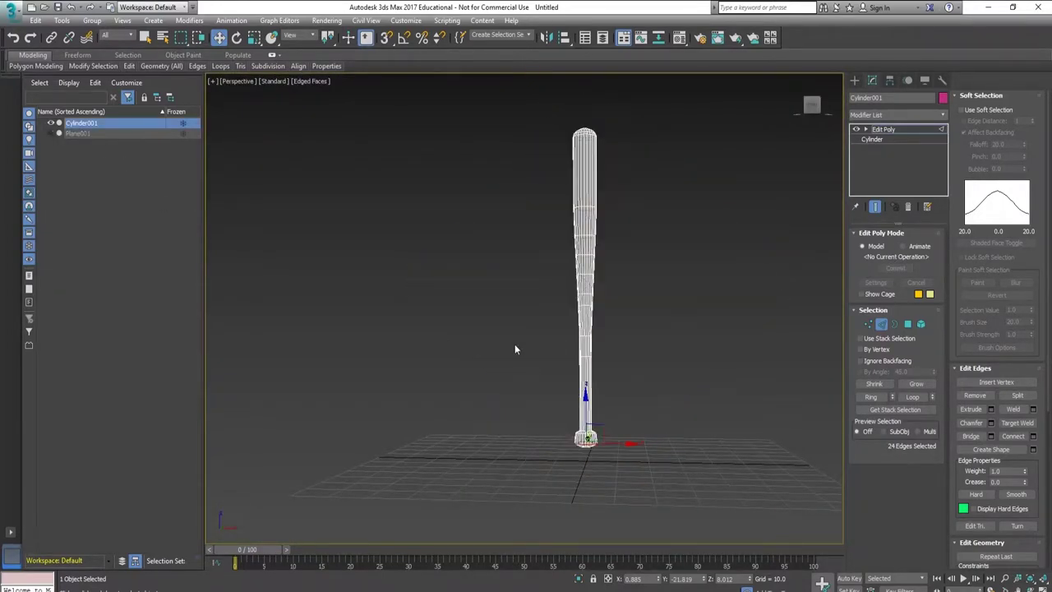
key(F3)
mouse_move(514, 353)
alt+middle_down()
mouse_move(493, 380)
mouse_move(520, 358)
alt+middle_up()
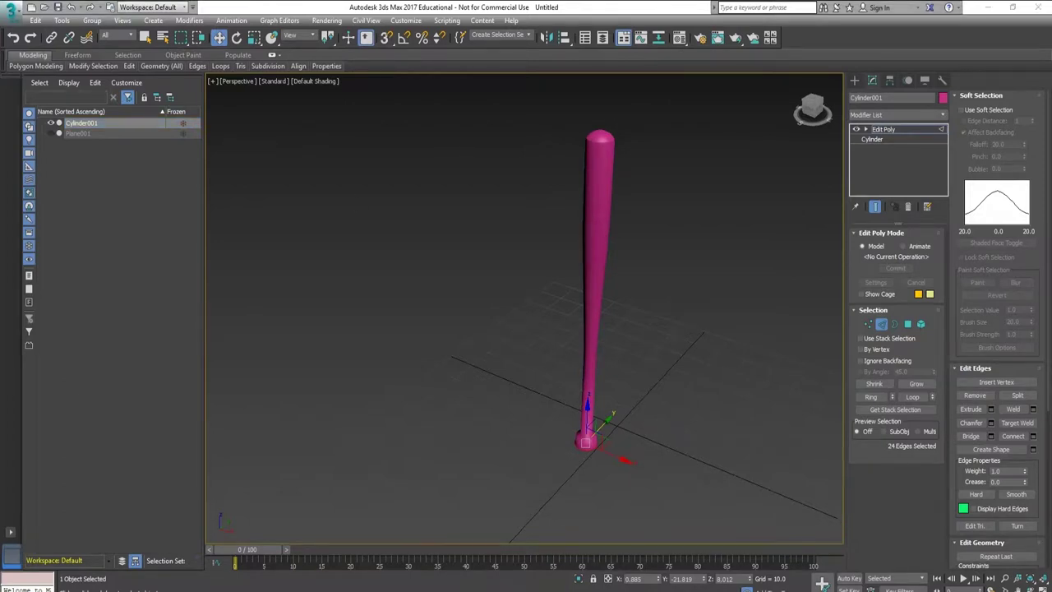
scroll(565, 485, up, 3)
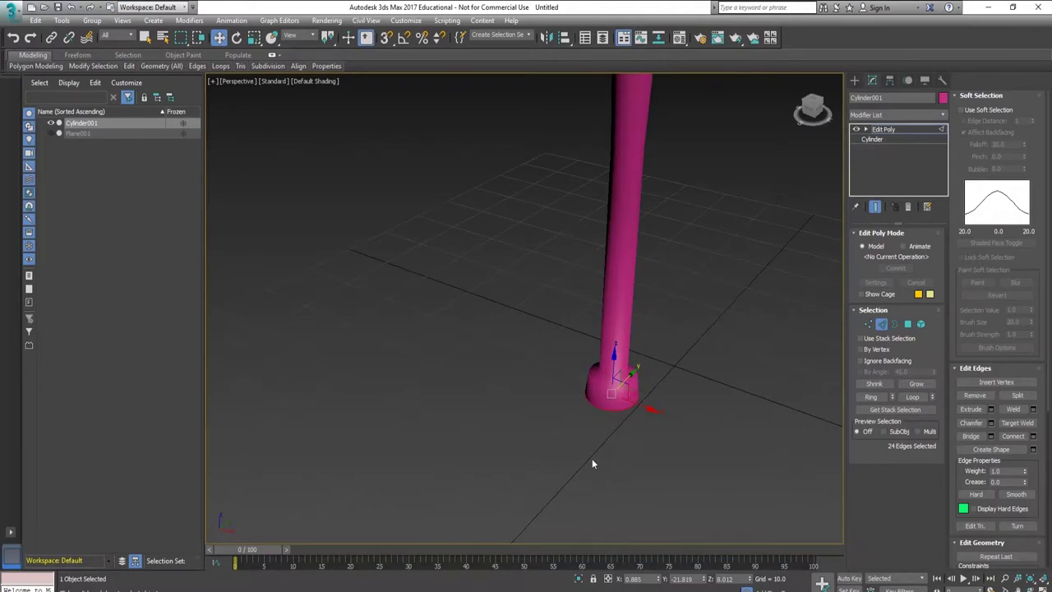
key(f)
scroll(468, 472, up, 5)
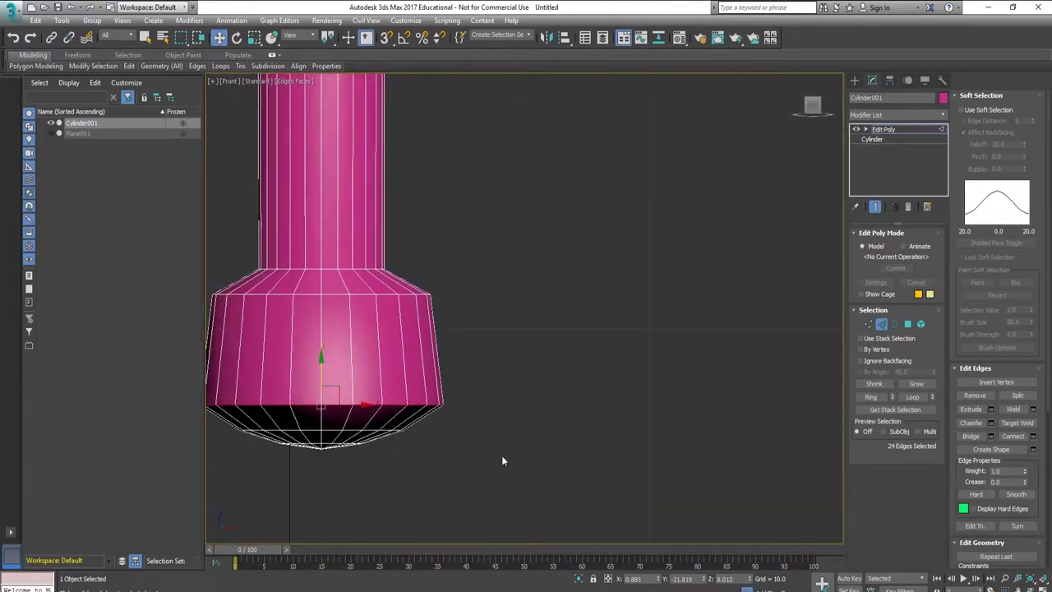
Chamfer the knob's bottom edges with three segments, then the bulb and neck edge loops.
click(993, 423)
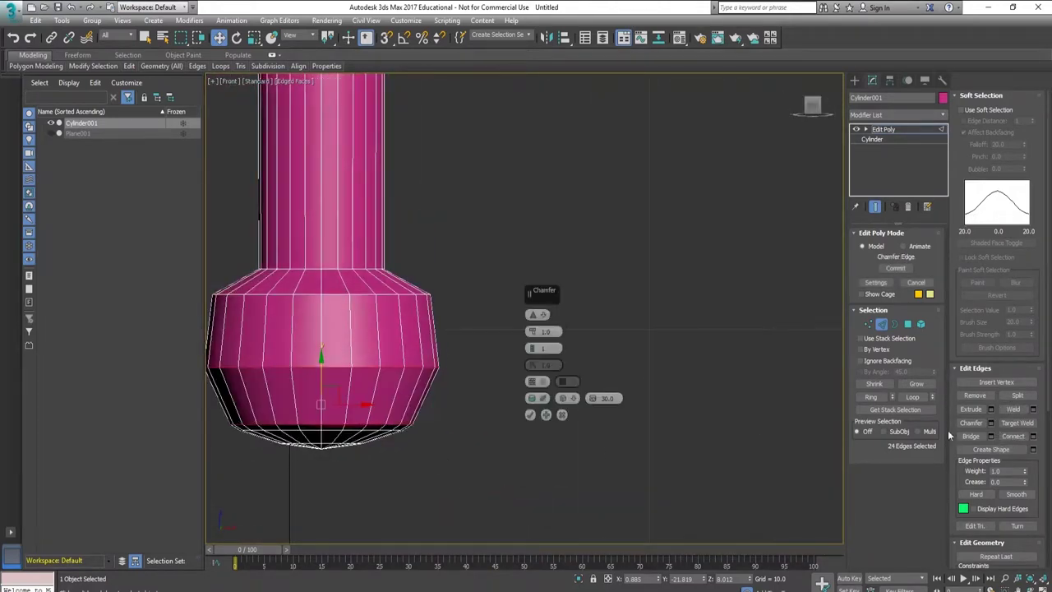
mouse_move(530, 334)
mouse_down()
mouse_move(530, 363)
mouse_move(533, 314)
mouse_up()
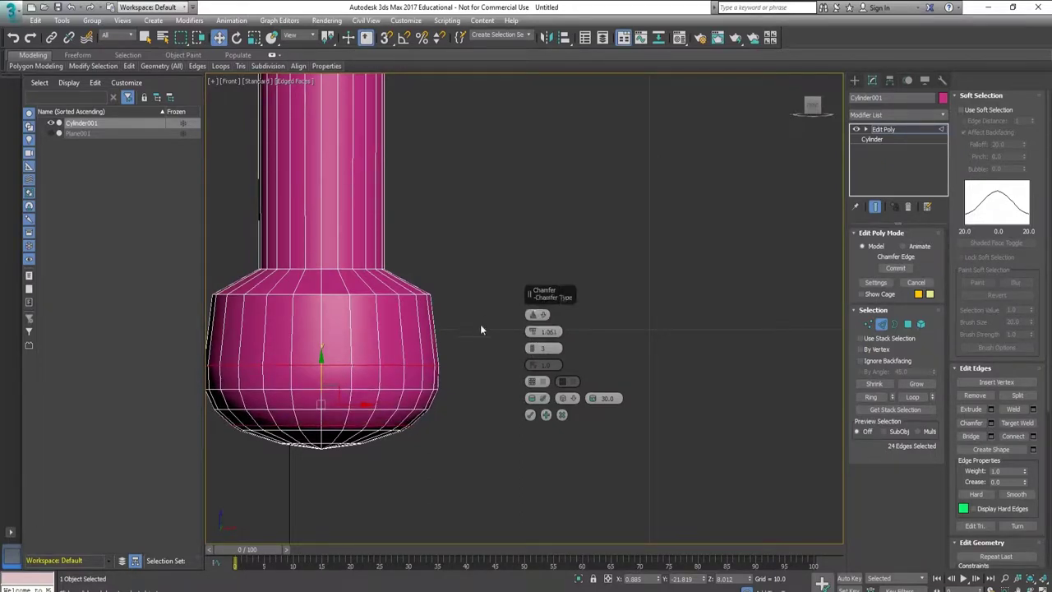
click(530, 414)
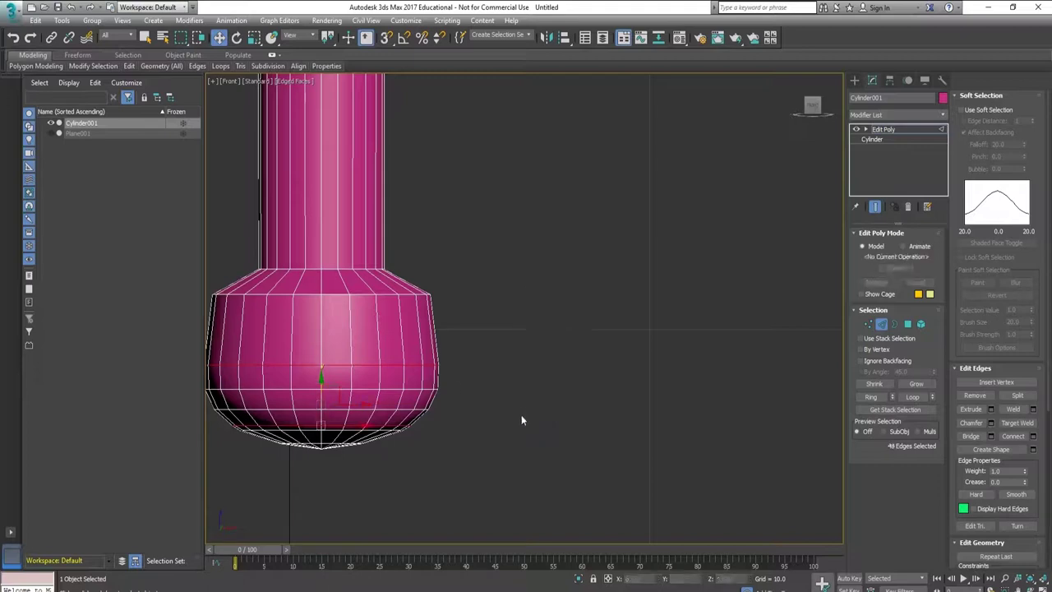
click(990, 422)
drag(531, 348, 532, 315)
drag(532, 316, 531, 349)
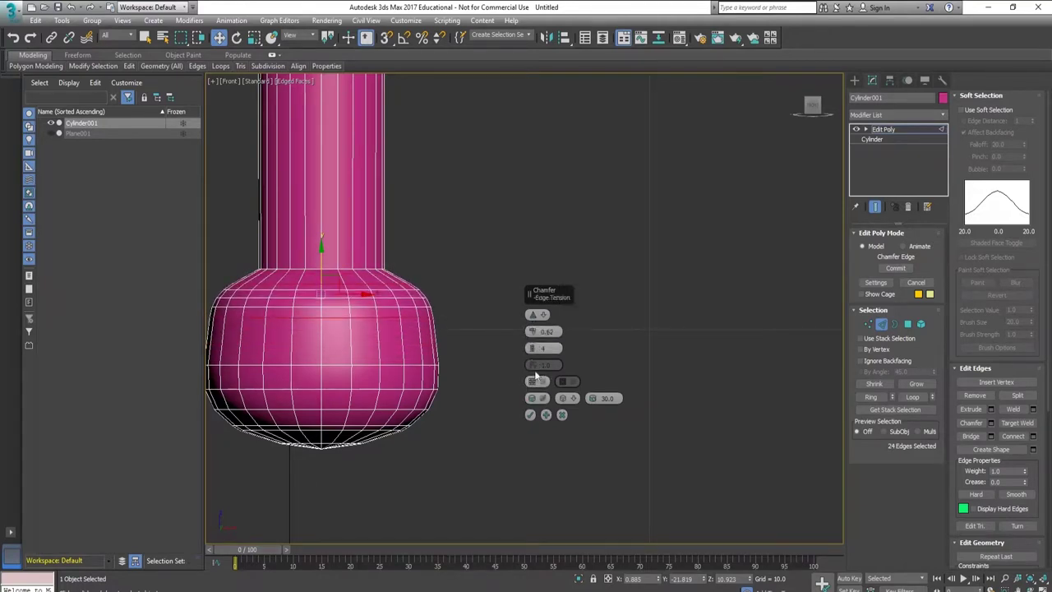
click(530, 414)
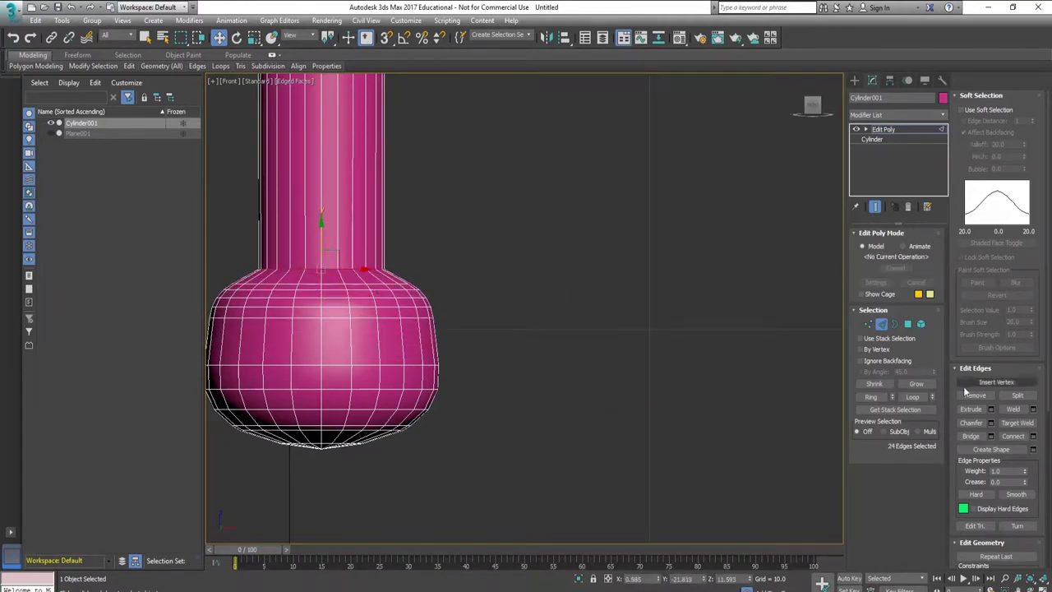
click(990, 422)
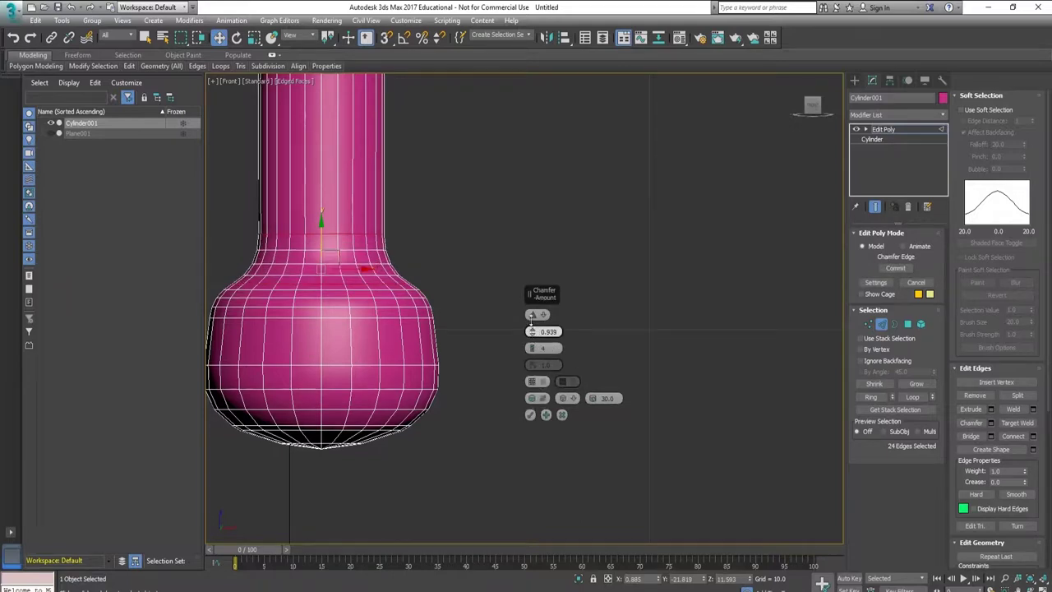
click(530, 414)
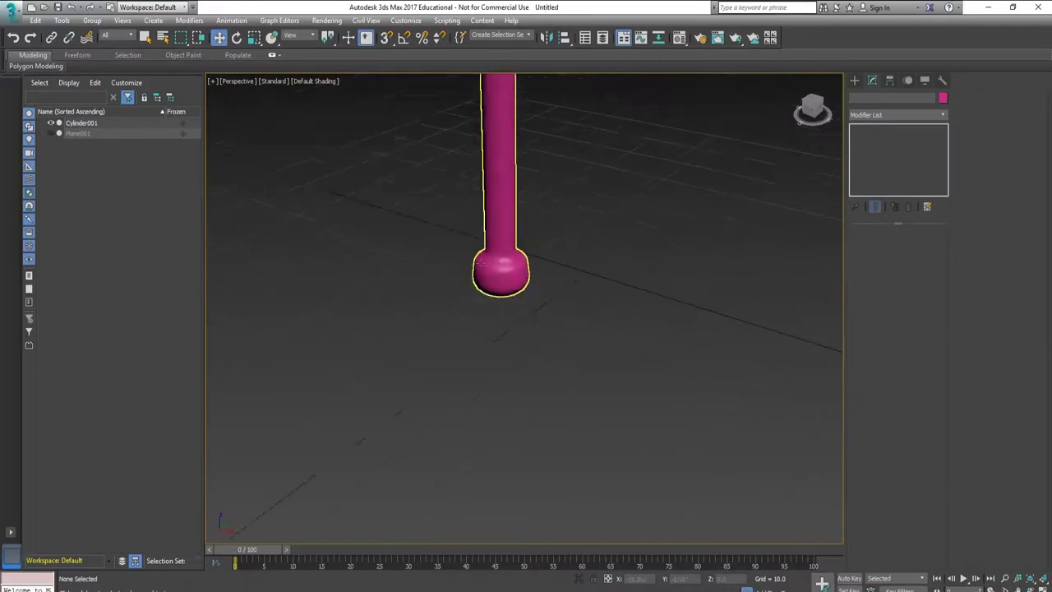
scroll(552, 246, down, 5)
click(498, 212)
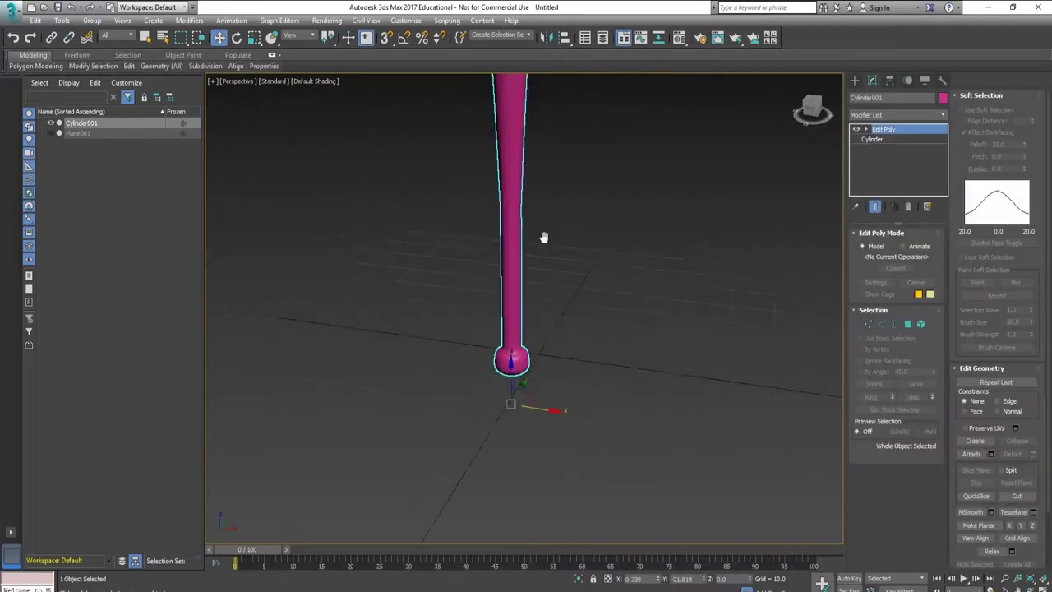
alt+middle_drag(545, 235, 518, 373)
click(519, 373)
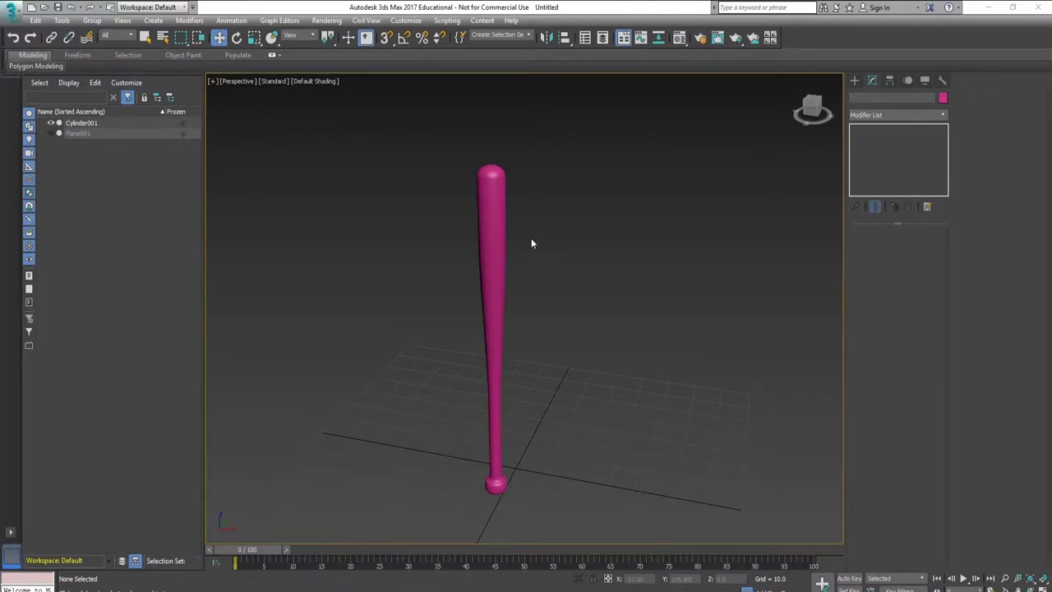
key(f)
Turn on Edged Faces (F4) to show polygon edges and select the bat.
middle_drag(528, 190, 457, 301)
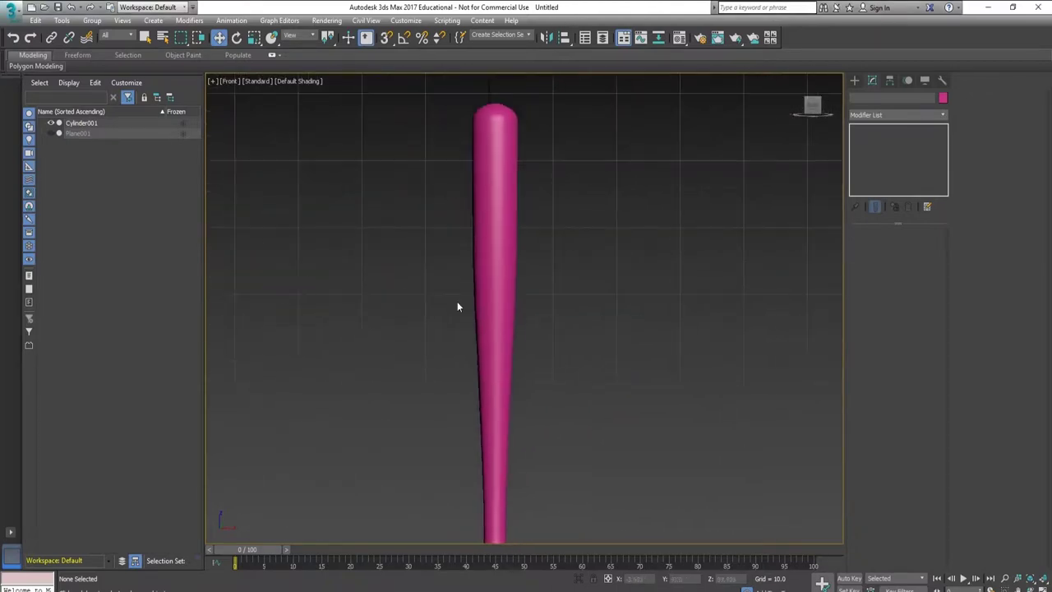
key(F4)
scroll(463, 239, up, 5)
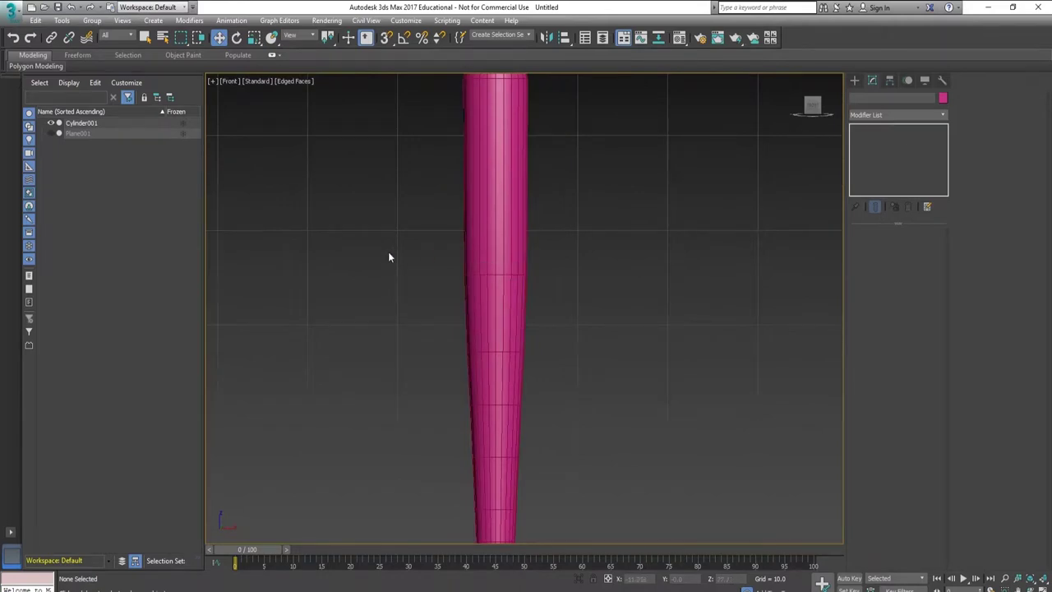
key(ctrl+a)
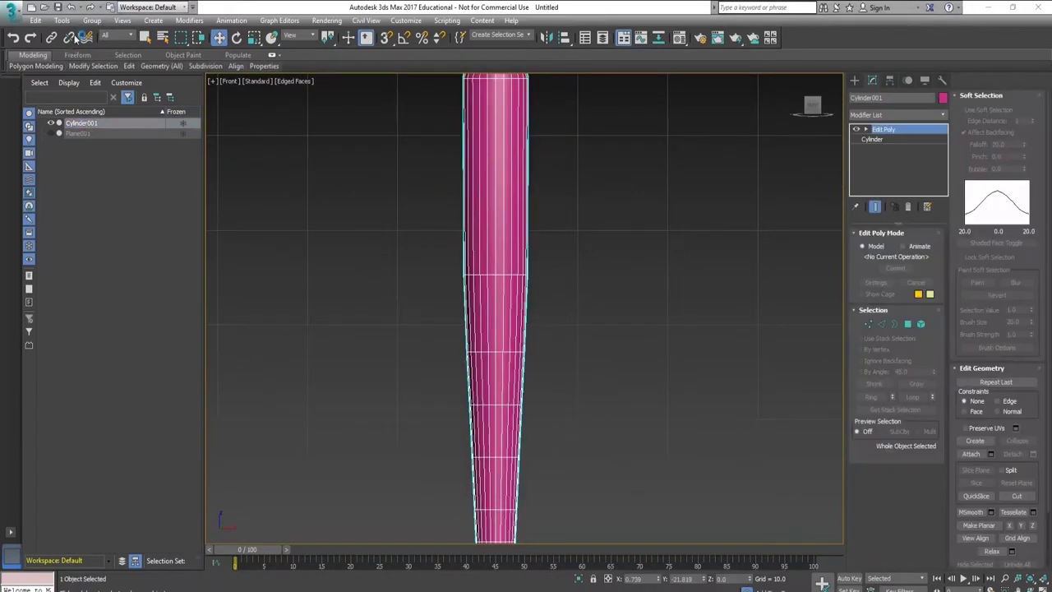
Try Edge and Polygon modes, move all polygons, and undo the move.
click(128, 66)
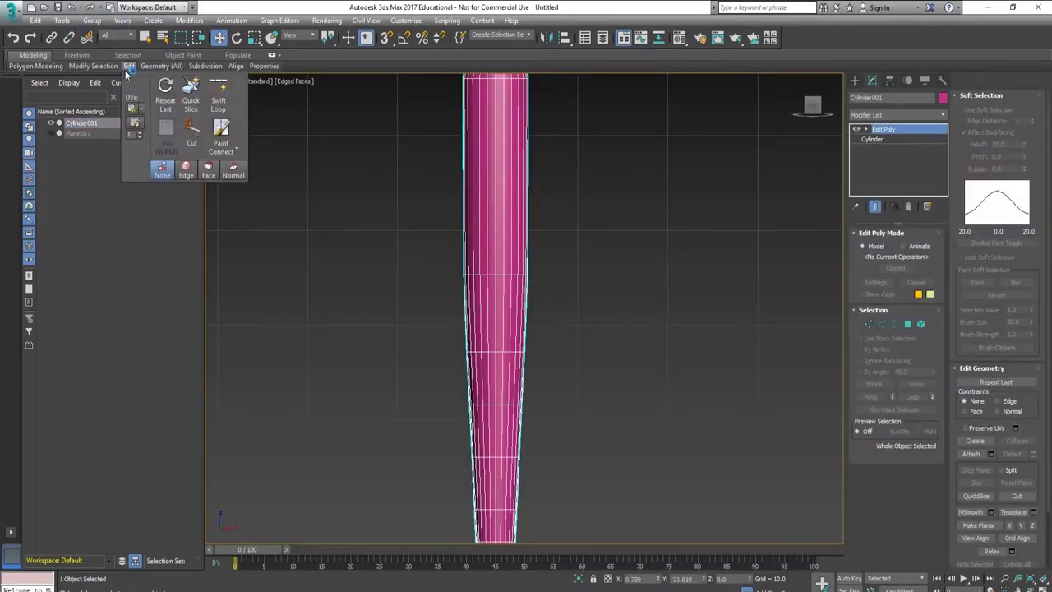
key(2)
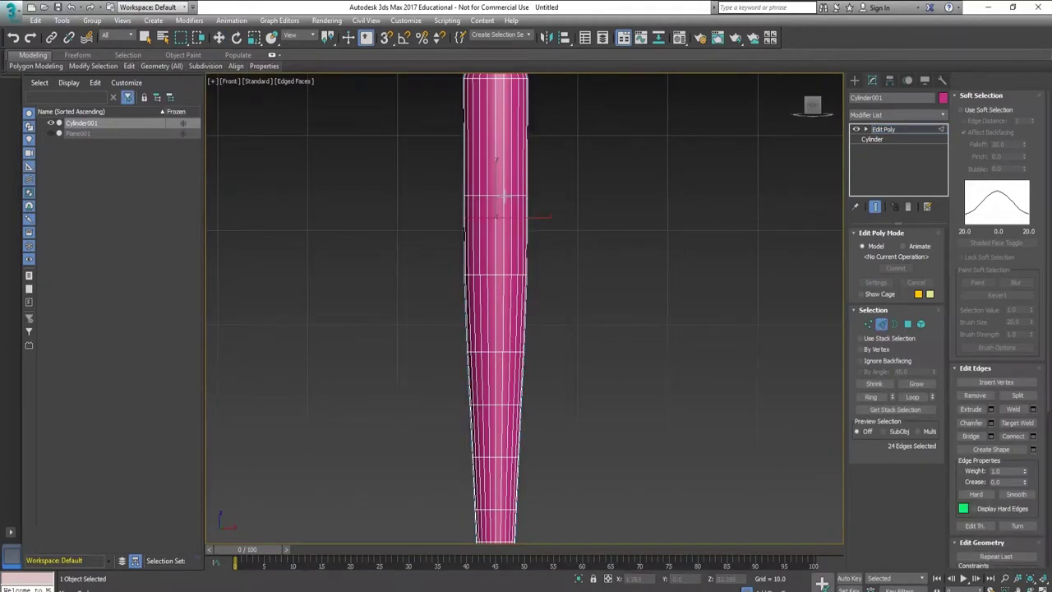
click(219, 36)
scroll(501, 351, up, 2)
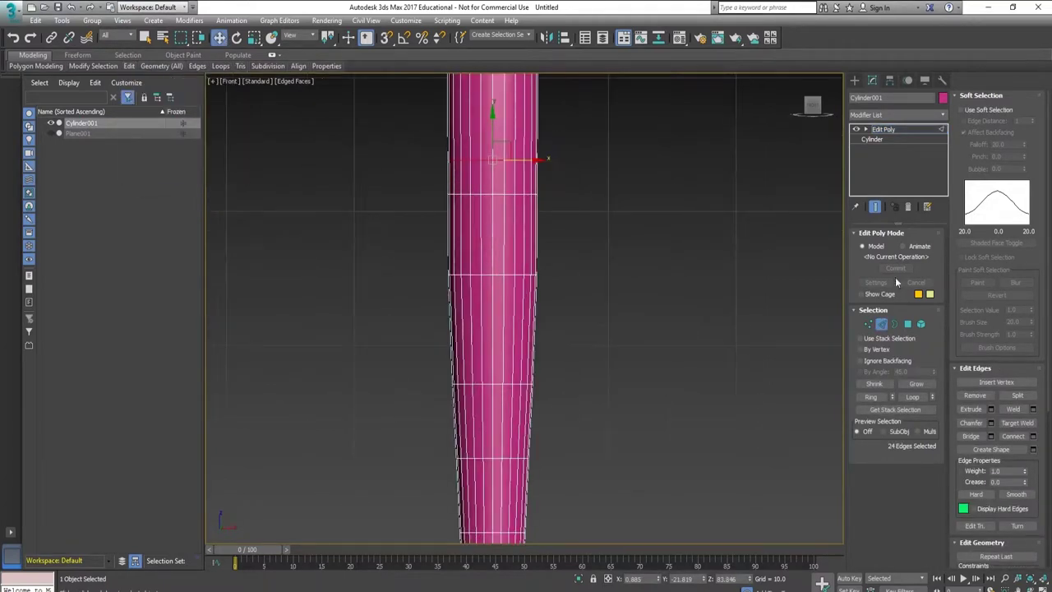
key(4)
key(ctrl+a)
mouse_move(469, 188)
mouse_down()
mouse_move(695, 183)
mouse_move(504, 192)
mouse_move(518, 173)
mouse_move(472, 173)
mouse_up()
key(q)
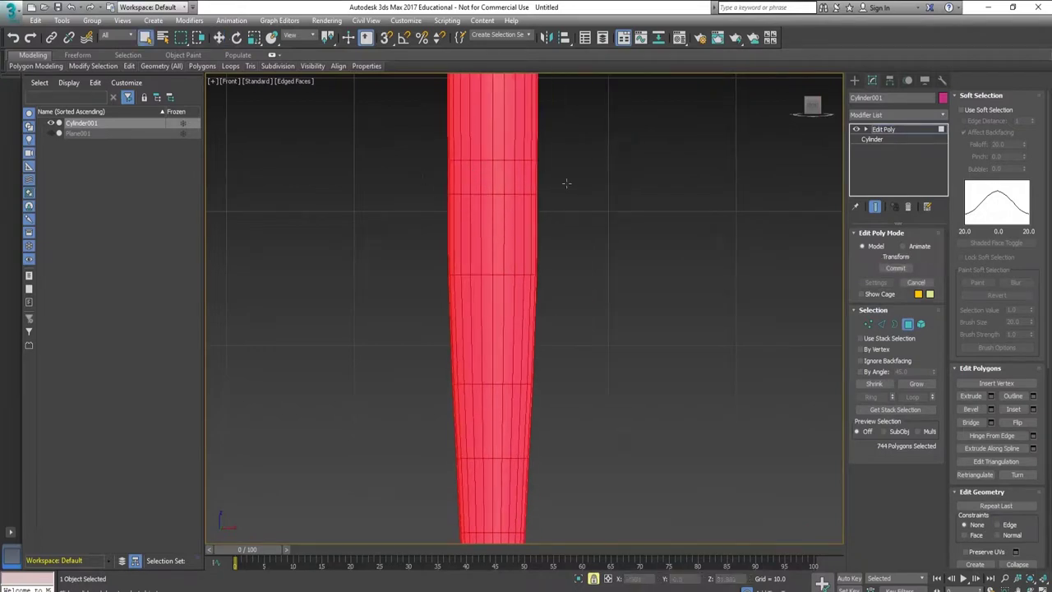
Return to object level and deselect the bat.
scroll(567, 182, down, 2)
scroll(551, 197, down, 3)
click(907, 324)
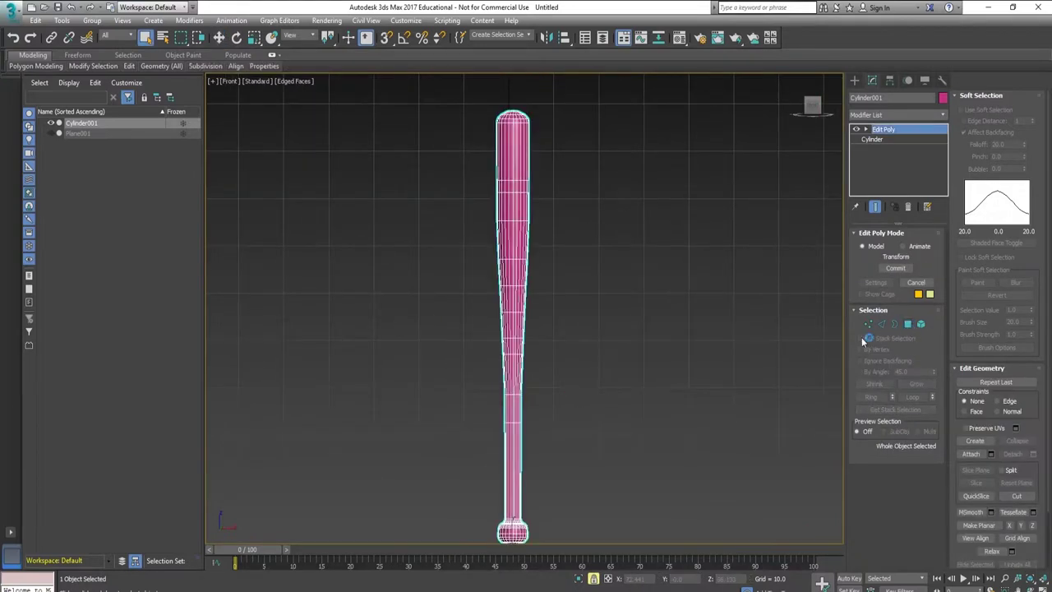
scroll(575, 206, up, 2)
click(907, 324)
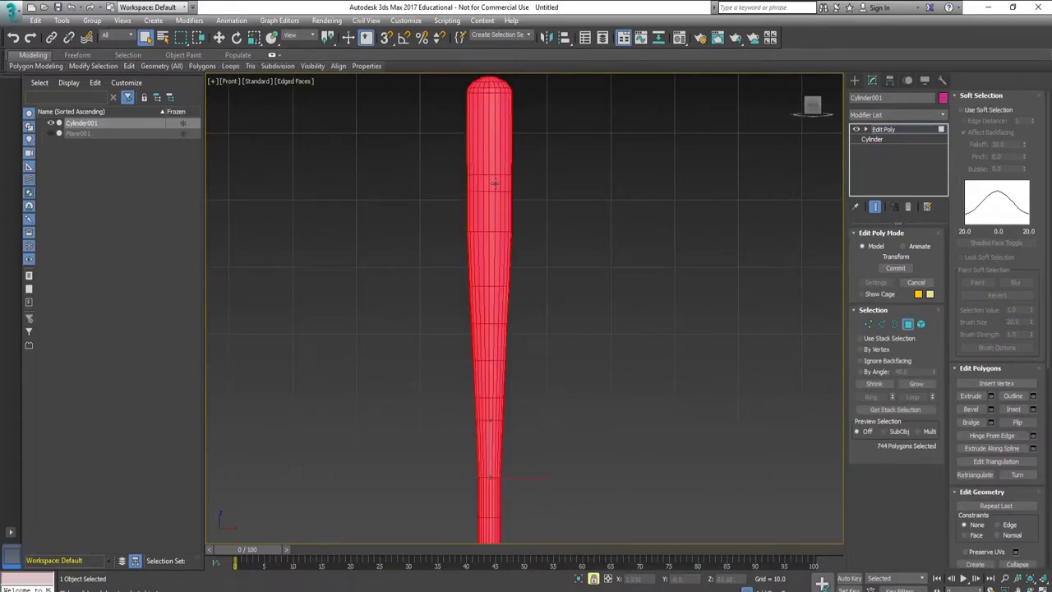
click(571, 210)
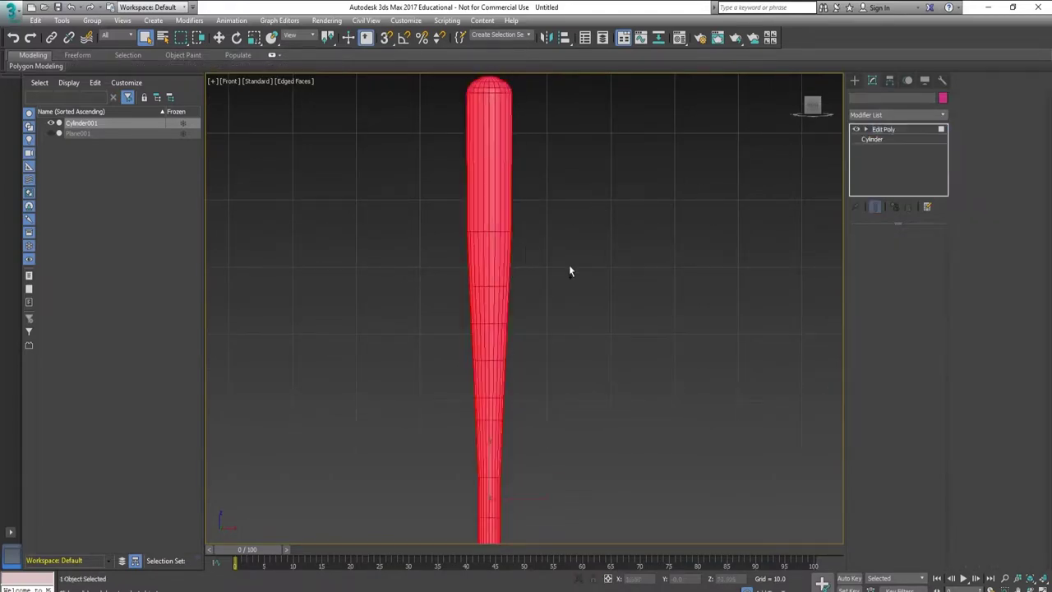
Reselect the bat and drag-select the 24-polygon ring near its top in Polygon mode.
key(ctrl+z)
click(909, 325)
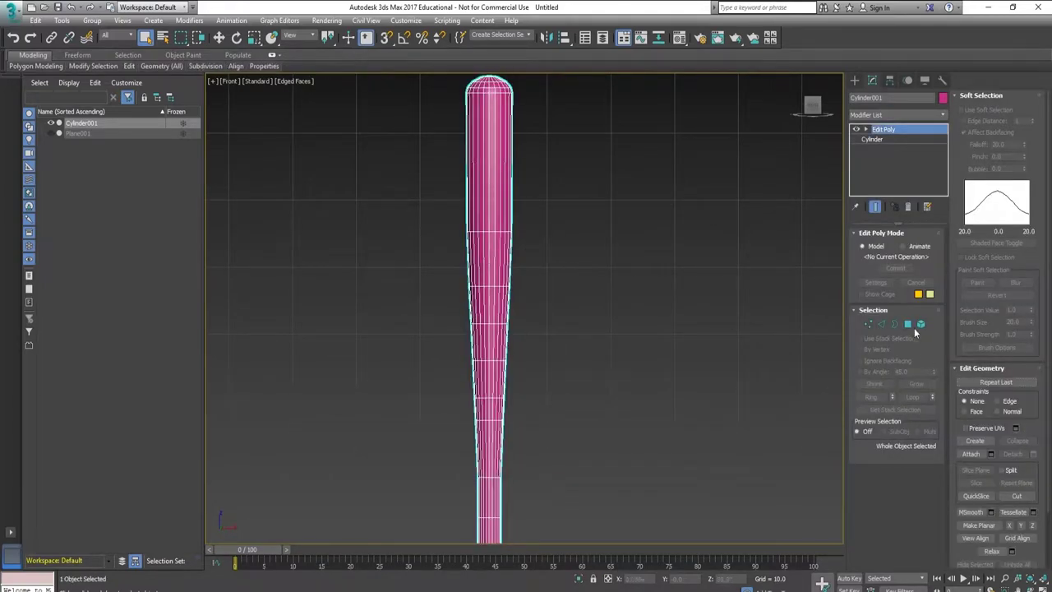
click(908, 325)
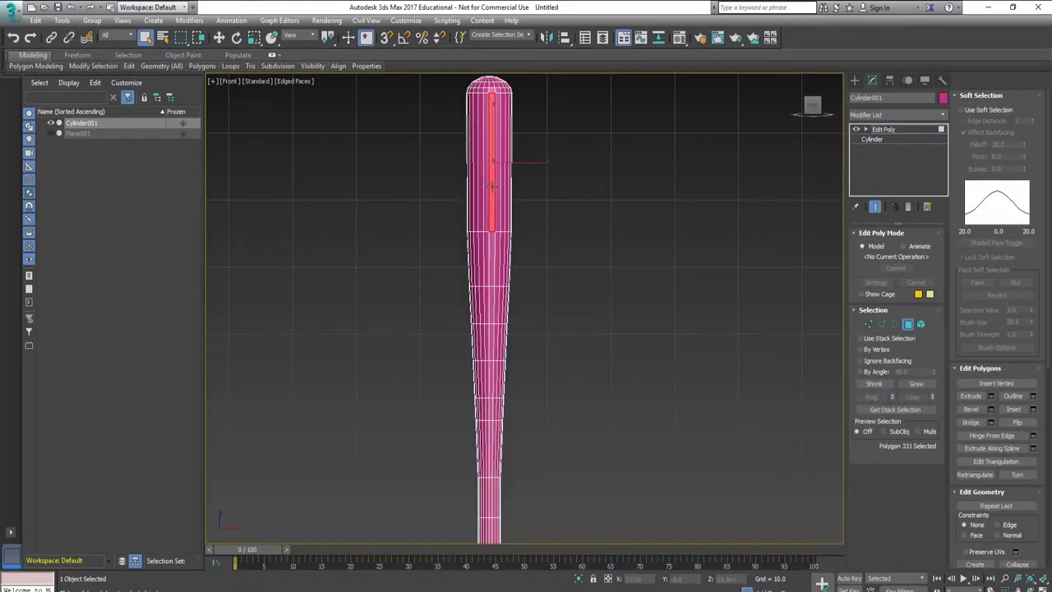
click(912, 326)
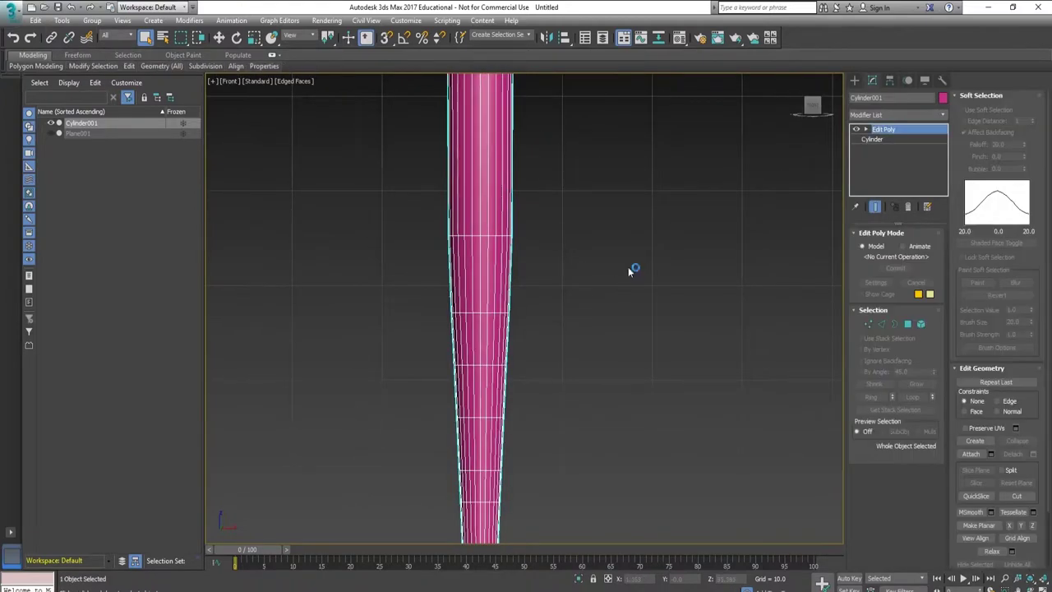
click(146, 81)
double_click(458, 115)
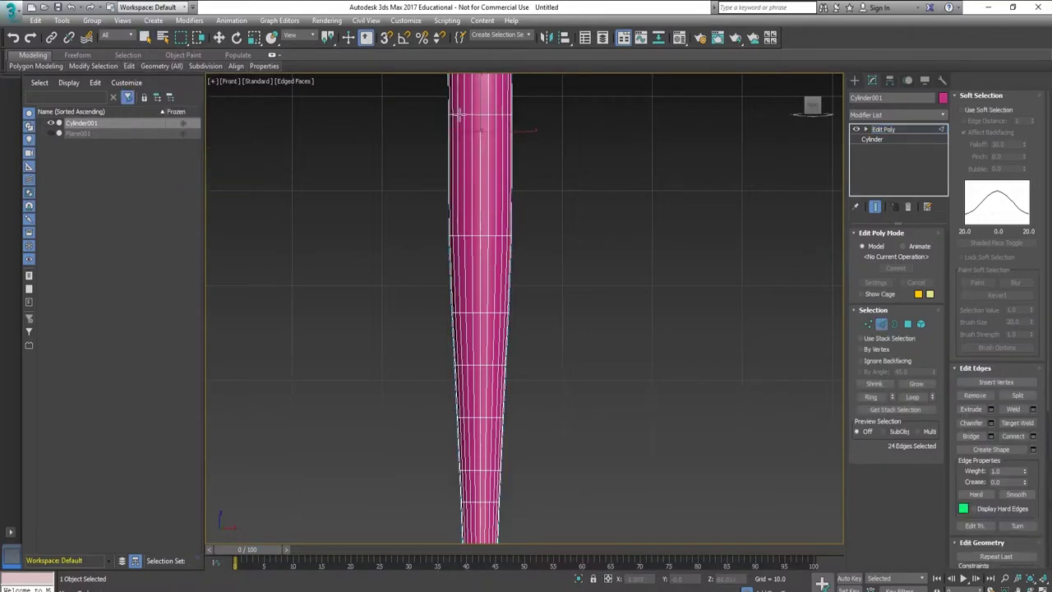
key(w)
click(447, 138)
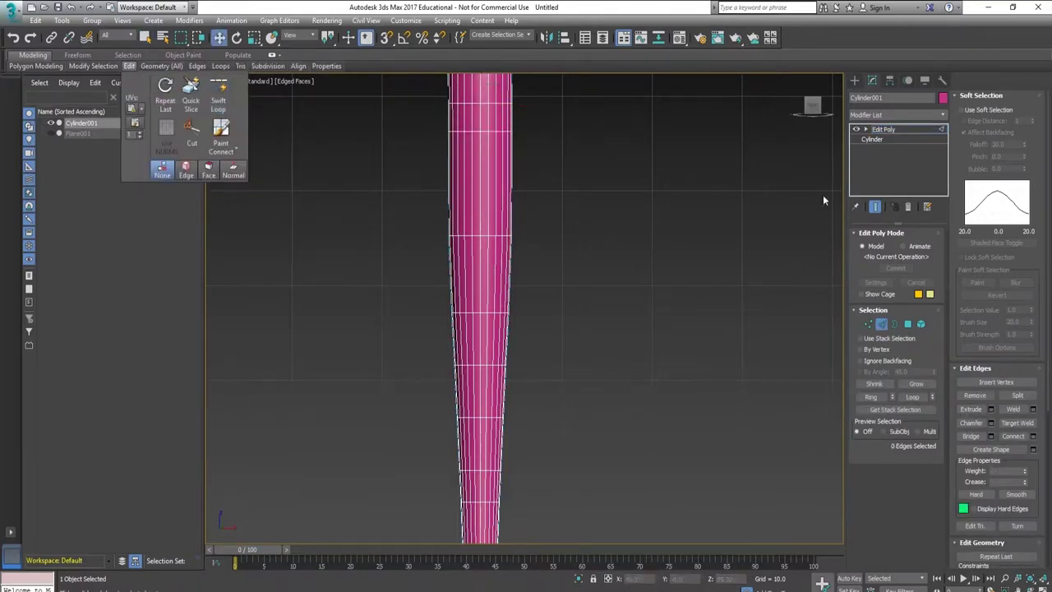
key(4)
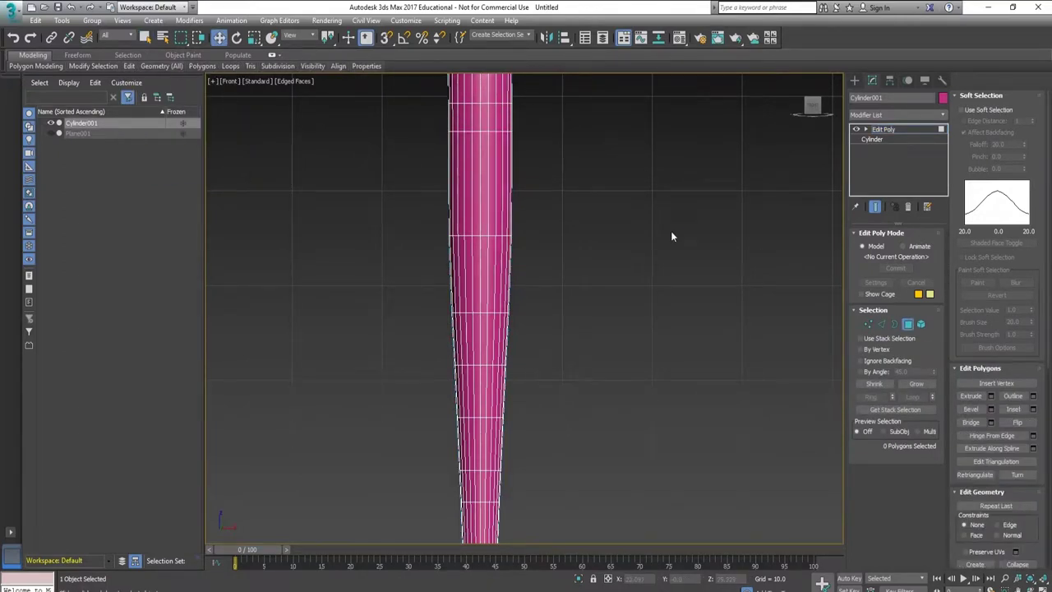
drag(439, 130, 551, 121)
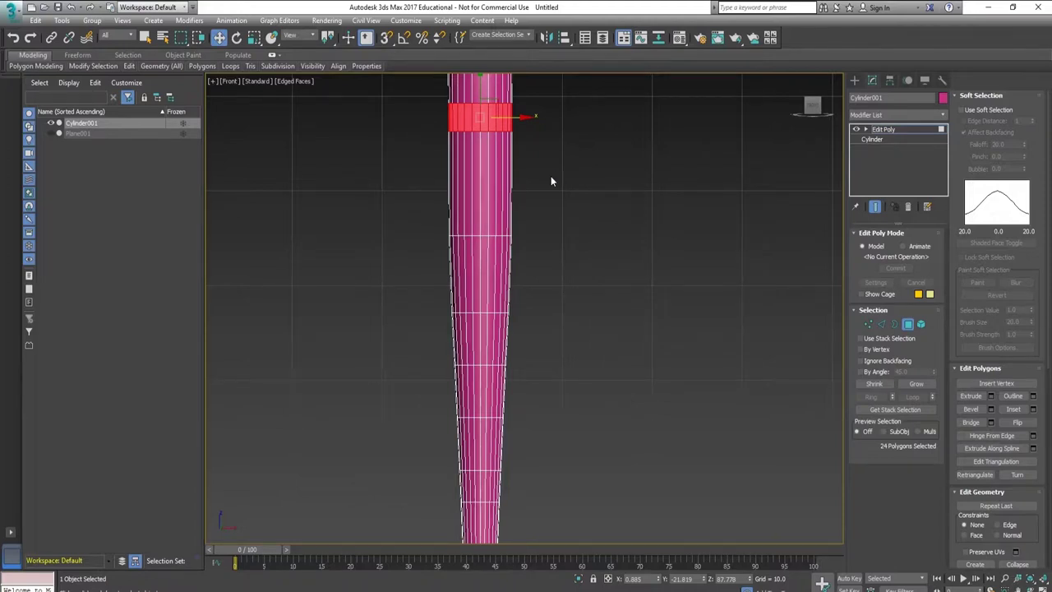
Bevel the selected ring with height reset to 0, leaving an outline of -0.856.
scroll(556, 179, up, 2)
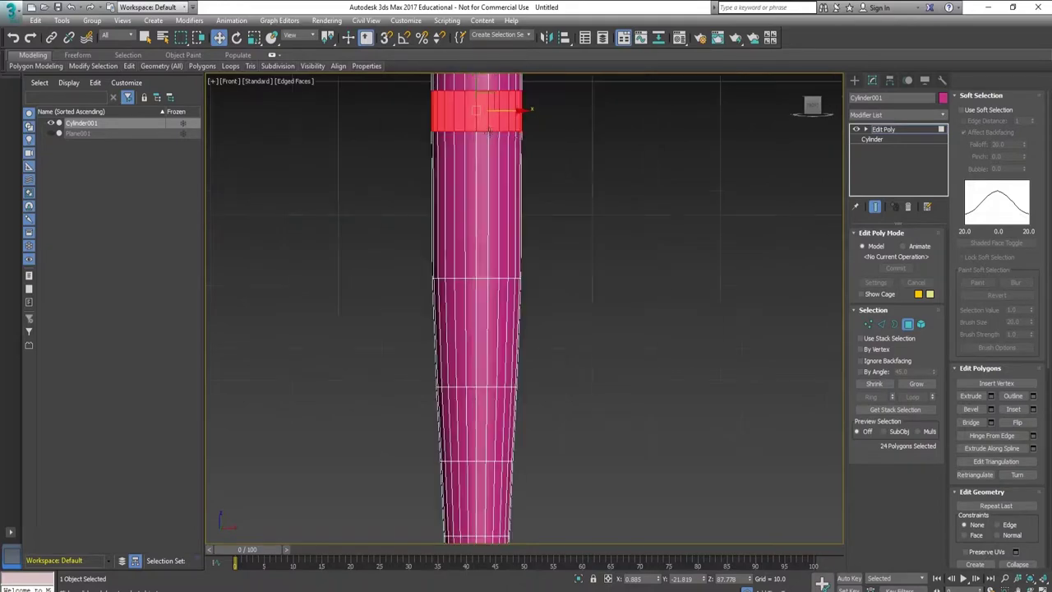
middle_drag(580, 110, 570, 170)
scroll(562, 223, down, 2)
key(p)
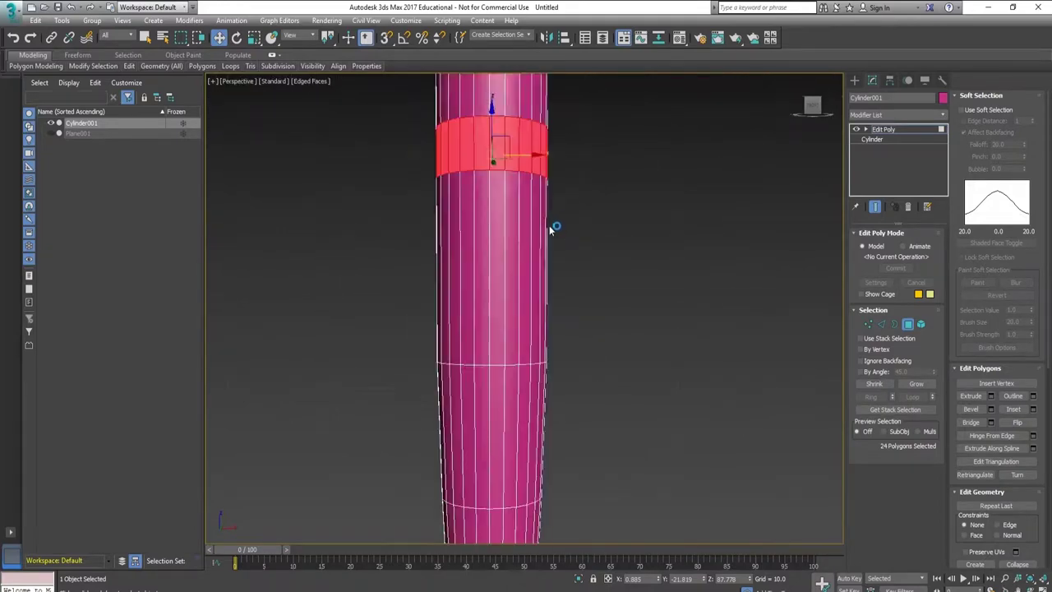
mouse_move(553, 228)
alt+middle_down()
mouse_move(594, 192)
mouse_move(547, 244)
mouse_move(578, 221)
mouse_move(580, 197)
alt+middle_up()
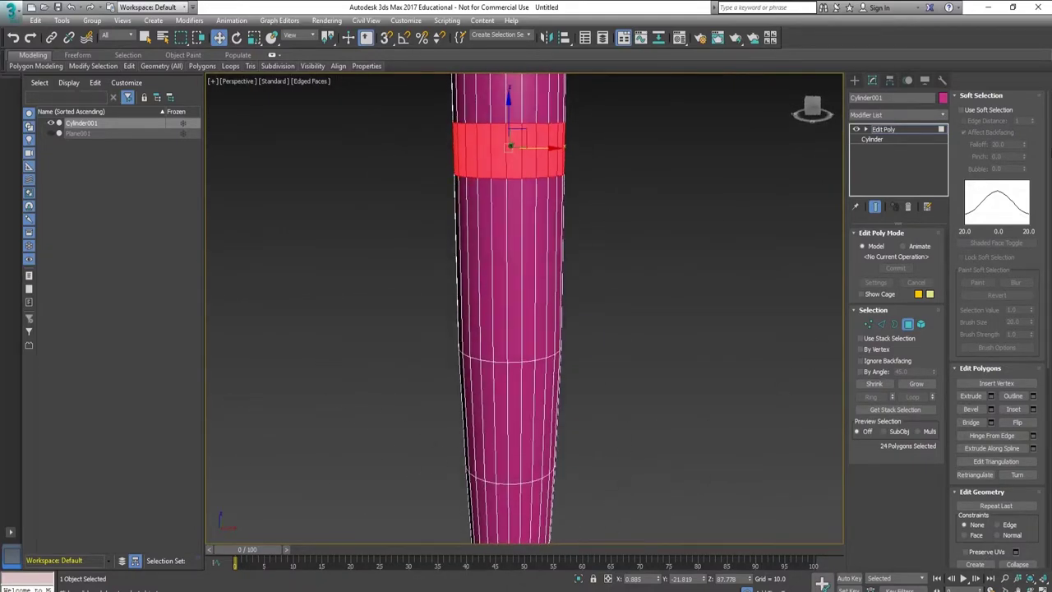
click(990, 409)
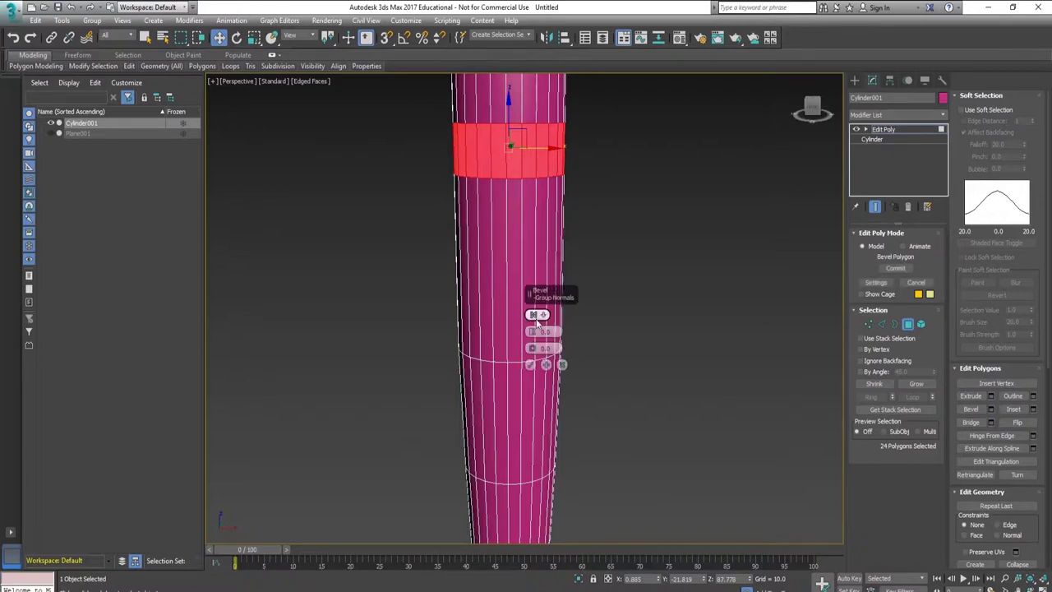
mouse_move(531, 331)
mouse_down()
mouse_move(531, 320)
mouse_move(532, 349)
mouse_up()
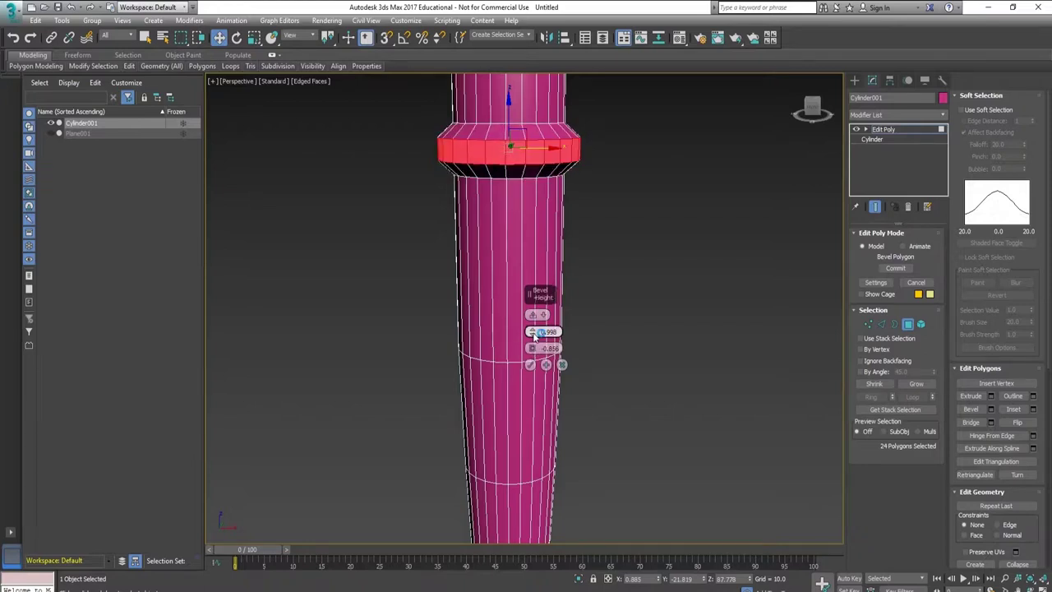
right_click(534, 331)
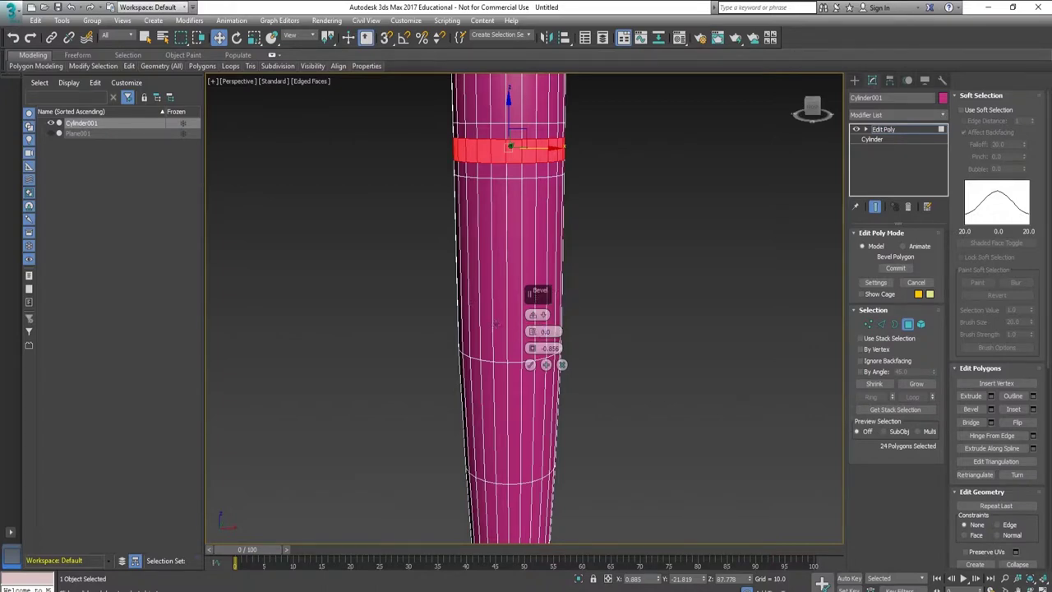
Grow the band to three rows of faces and extrude it outward 0.426 into a thick collar.
click(530, 364)
key(ctrl+Page_Up)
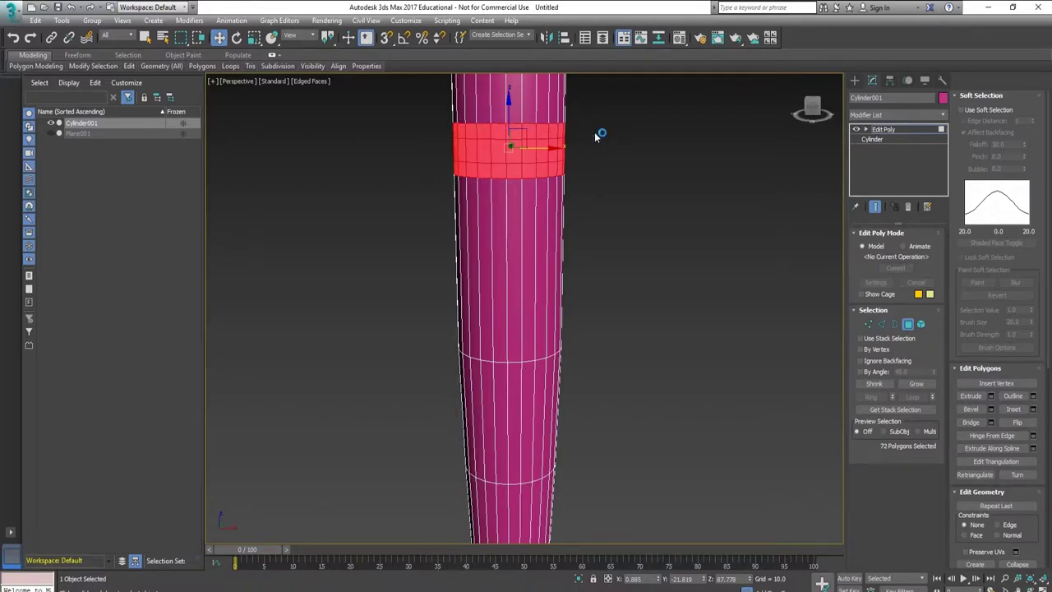
key(f)
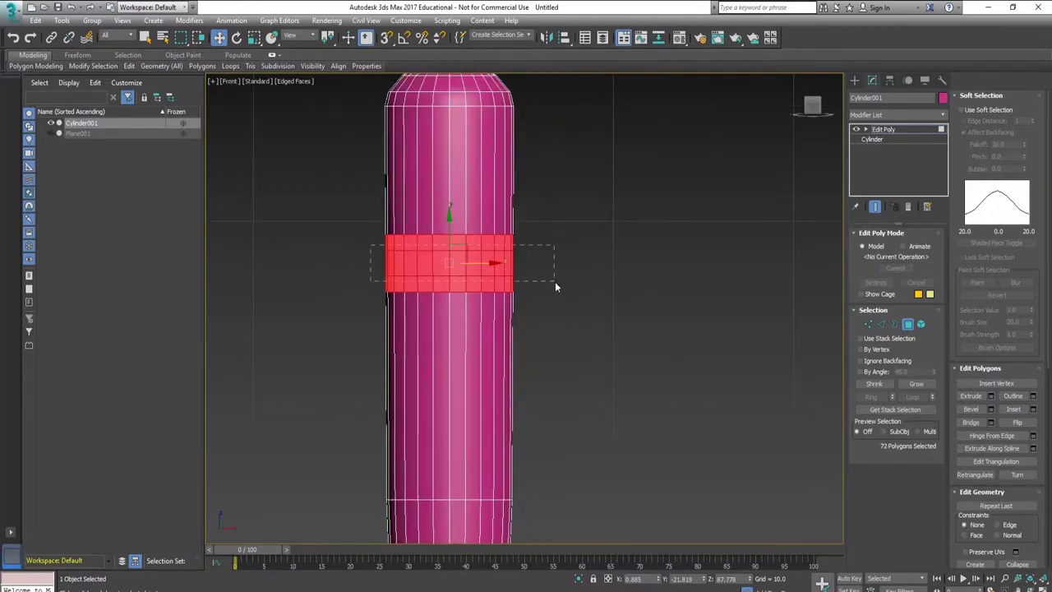
key(p)
alt+middle_drag(621, 230, 628, 242)
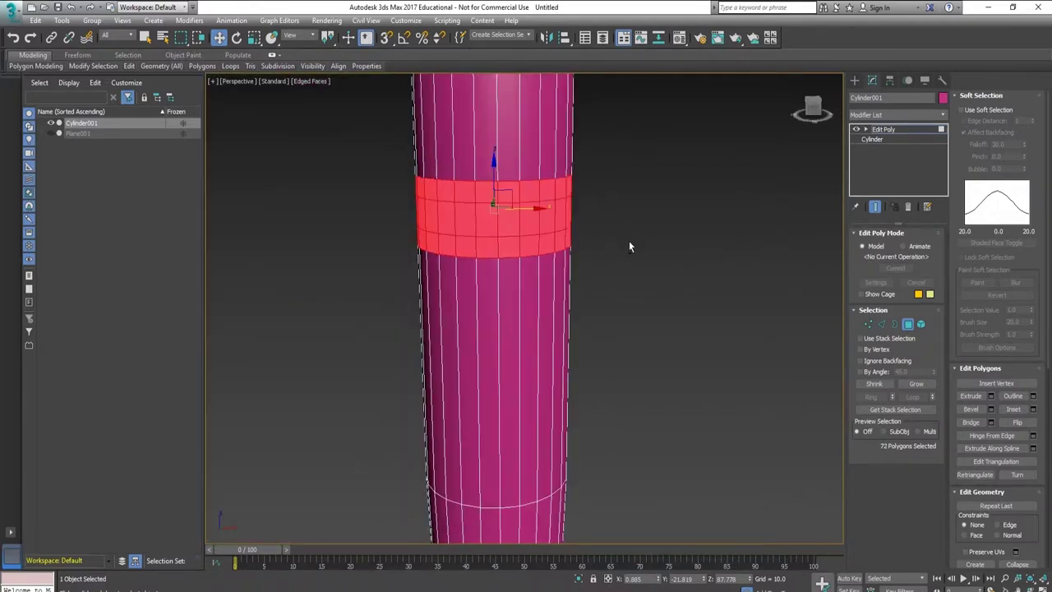
click(990, 395)
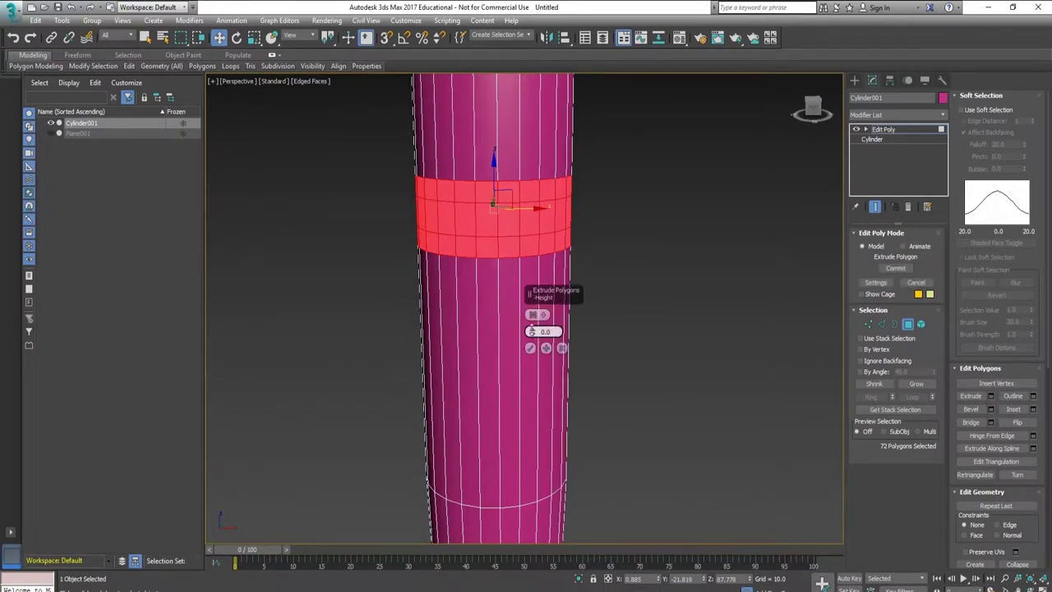
mouse_move(530, 332)
mouse_down()
mouse_move(531, 316)
mouse_move(533, 335)
mouse_up()
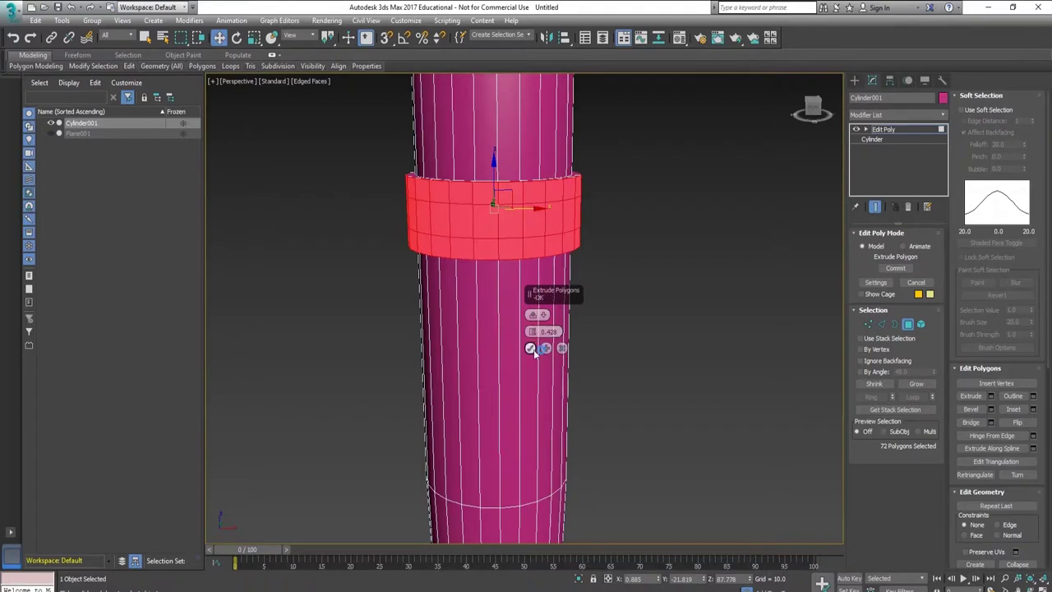
click(531, 348)
Select the collar's middle row of faces in Front view and begin a bevel on it.
click(656, 271)
key(f)
drag(557, 277, 577, 275)
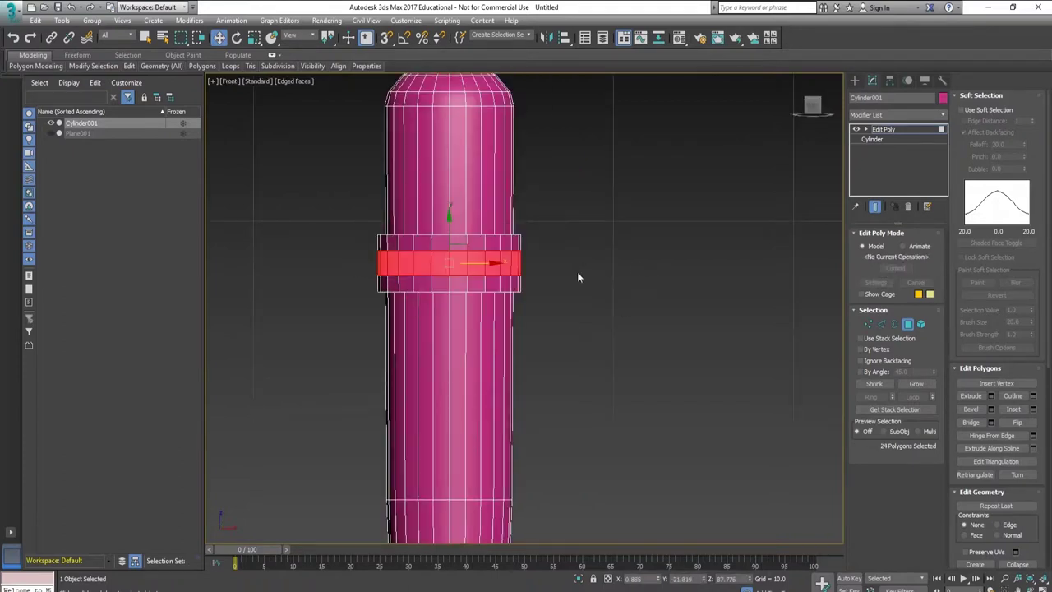
key(p)
scroll(584, 279, down, 3)
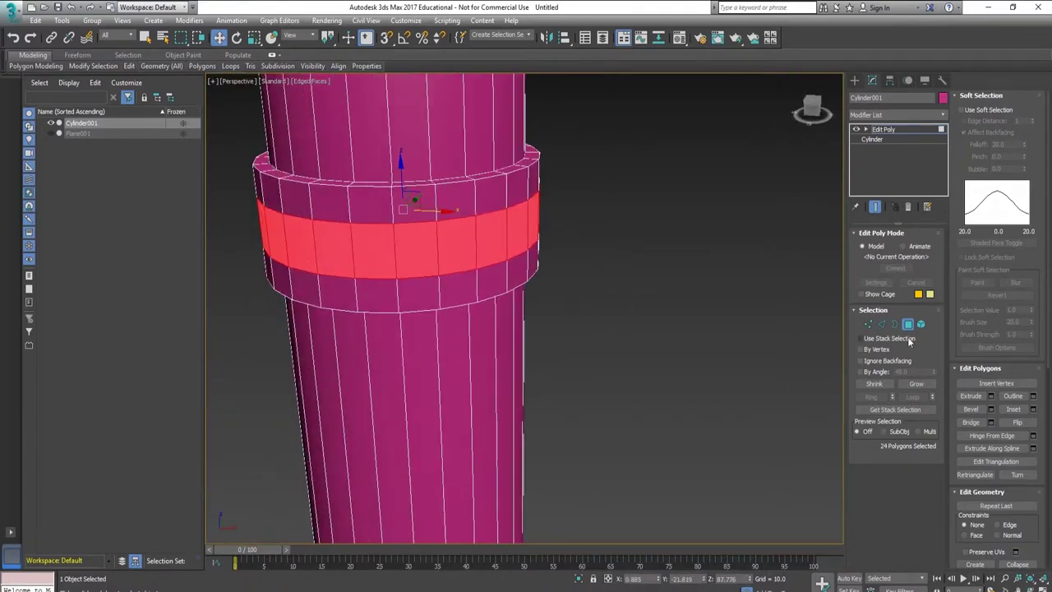
click(990, 411)
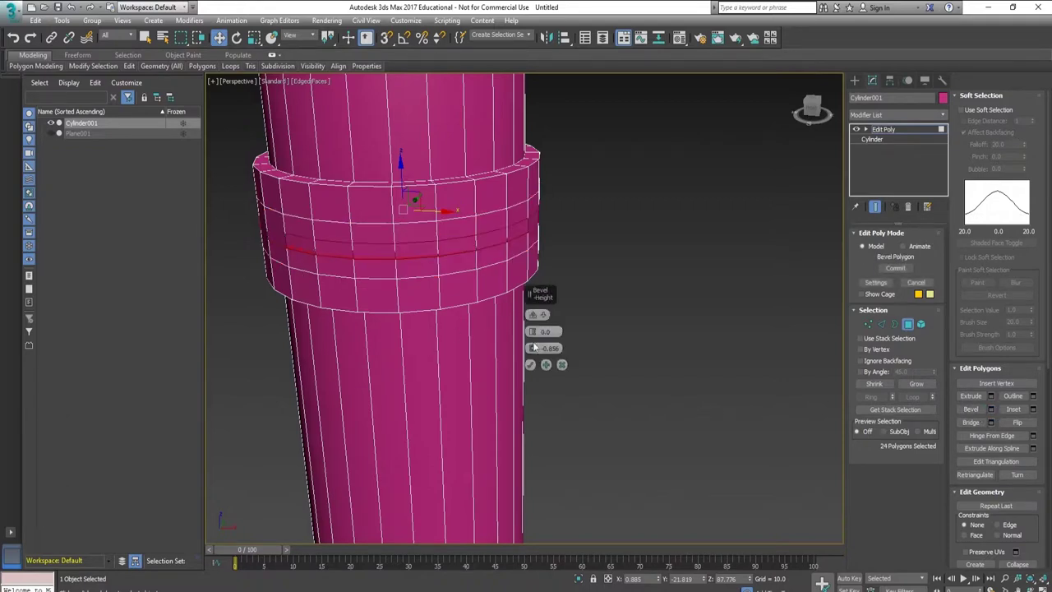
mouse_move(534, 336)
mouse_down()
mouse_move(530, 323)
mouse_move(537, 352)
mouse_up()
Cancel the flared bevel and select twelve alternating faces around the collar's middle row.
click(561, 364)
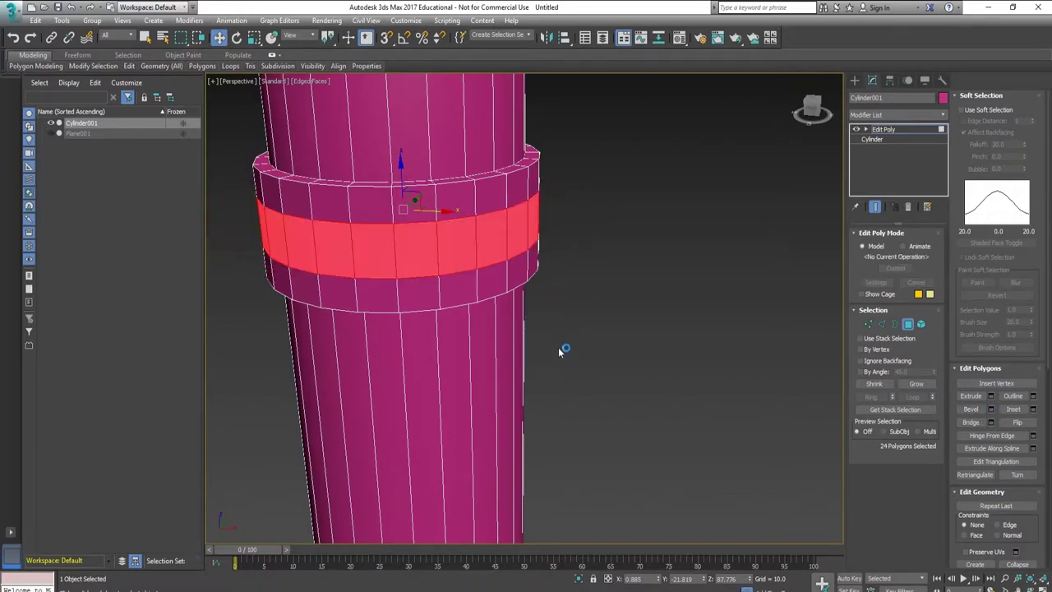
click(563, 347)
click(332, 247)
ctrl+click(415, 248)
ctrl+click(493, 247)
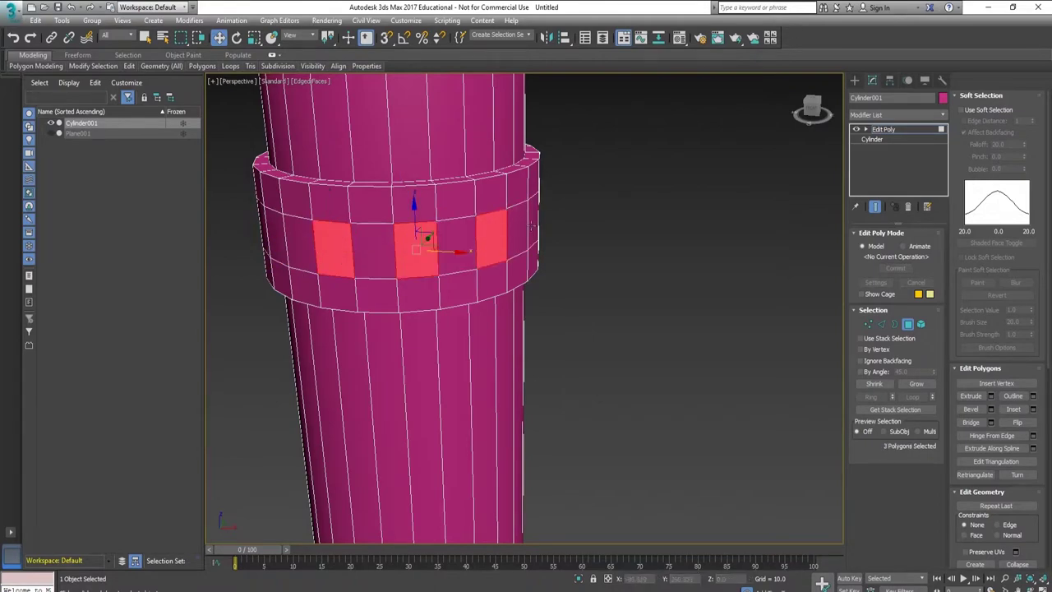
ctrl+click(521, 222)
ctrl+click(279, 237)
mouse_move(277, 235)
alt+middle_down()
mouse_move(498, 292)
mouse_move(407, 311)
alt+middle_up()
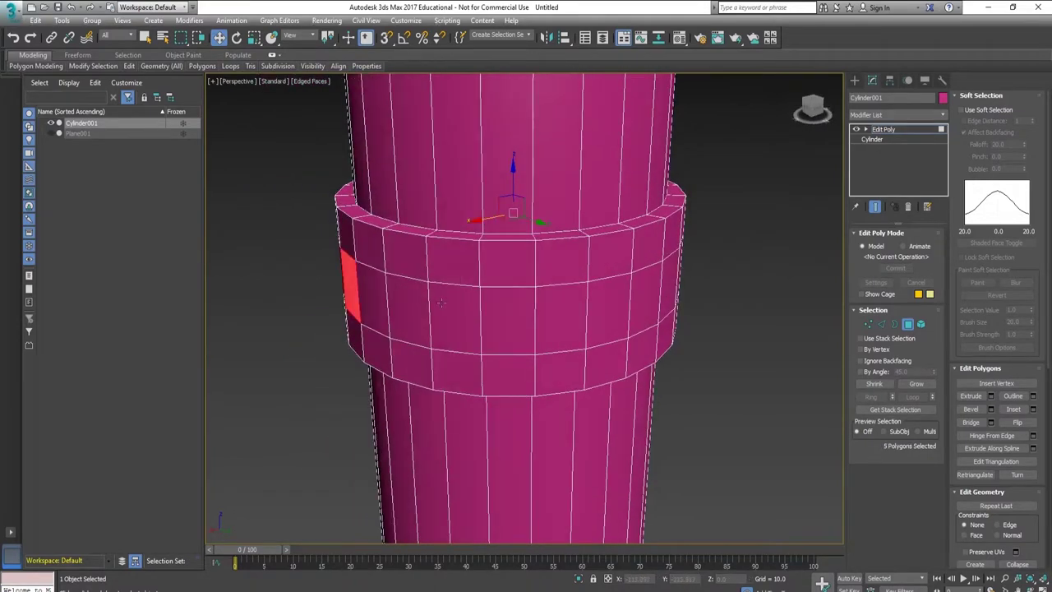
ctrl+click(407, 312)
ctrl+click(507, 320)
ctrl+click(608, 308)
ctrl+click(669, 292)
mouse_move(670, 293)
alt+middle_down()
mouse_move(666, 251)
mouse_move(453, 331)
alt+middle_up()
ctrl+click(453, 331)
ctrl+click(563, 337)
ctrl+click(649, 318)
Bevel the chosen faces with height 1.283 and outline -0.5 into pointed spikes.
scroll(518, 331, down, 1)
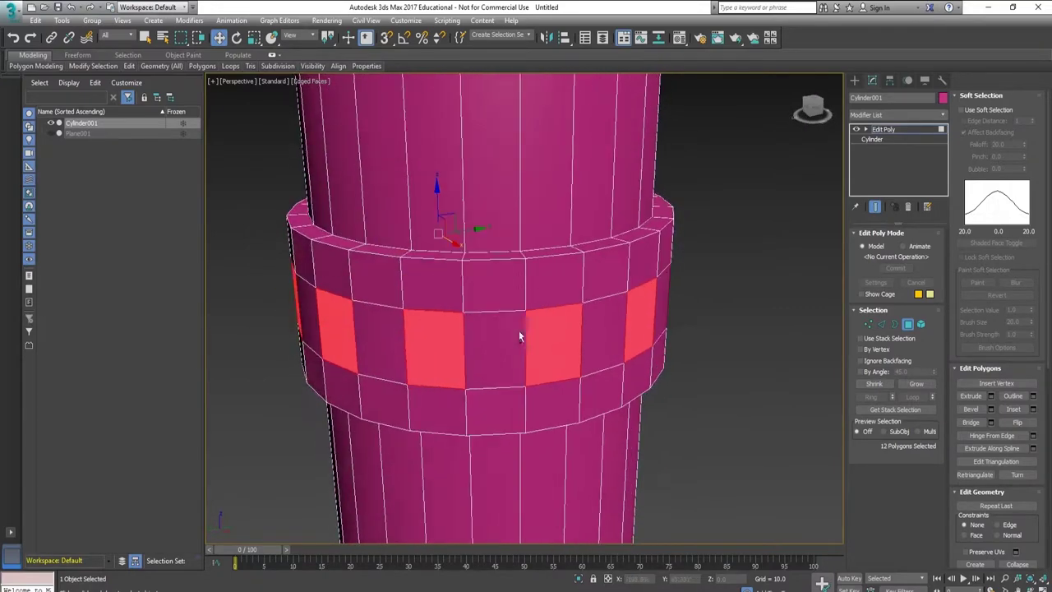
scroll(575, 348, down, 3)
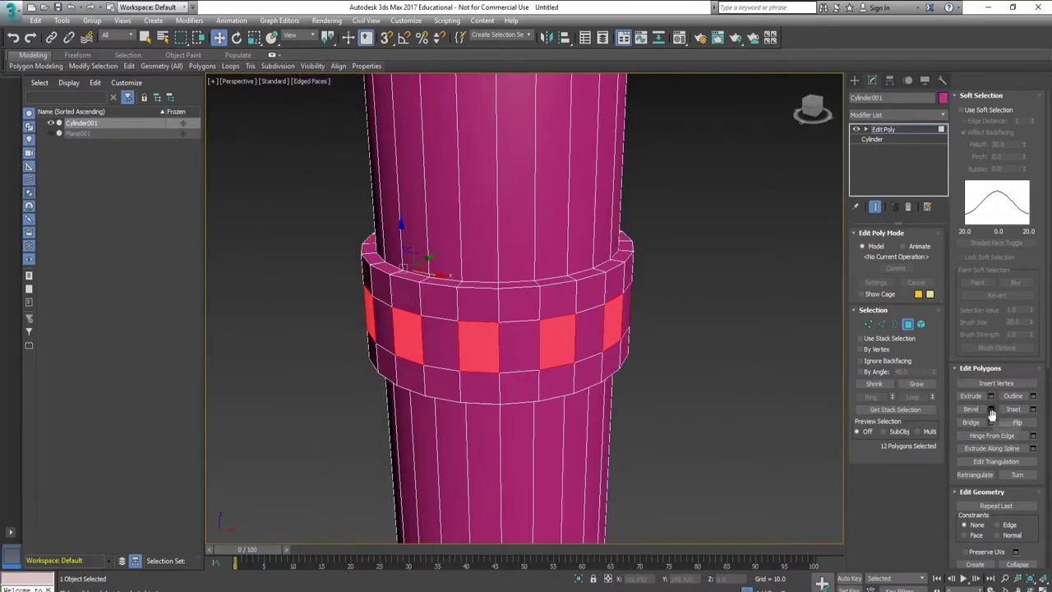
click(990, 409)
click(567, 383)
click(990, 410)
drag(532, 331, 532, 344)
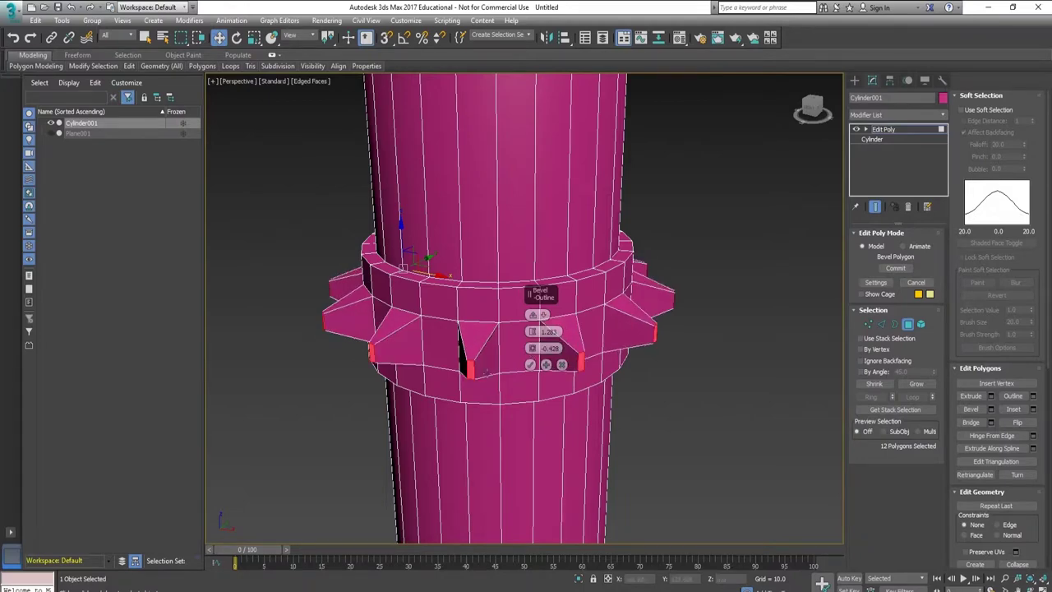
alt+middle_drag(532, 348, 557, 389)
scroll(556, 390, up, 3)
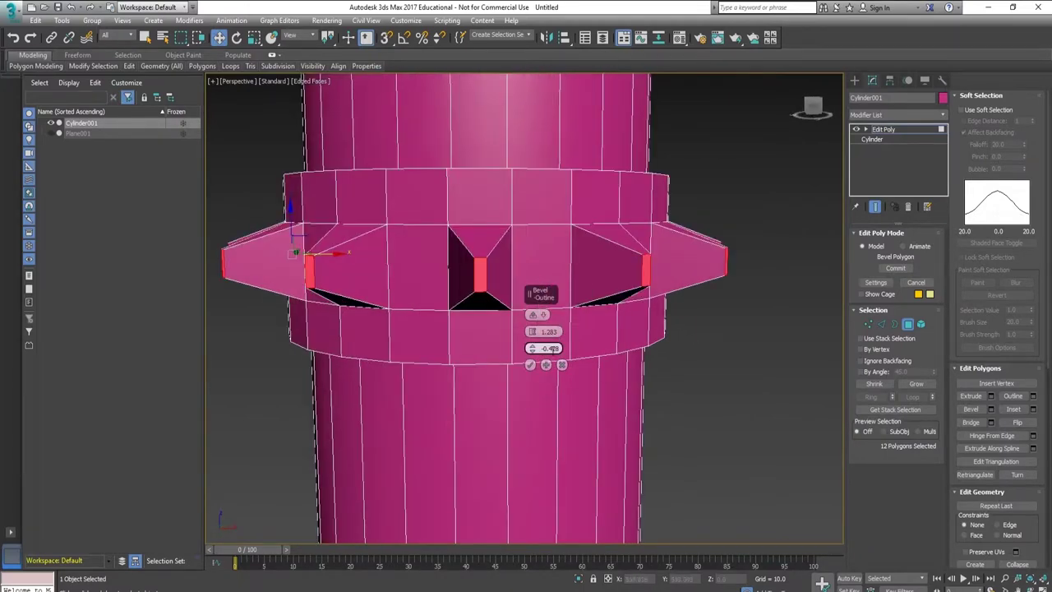
drag(531, 348, 532, 351)
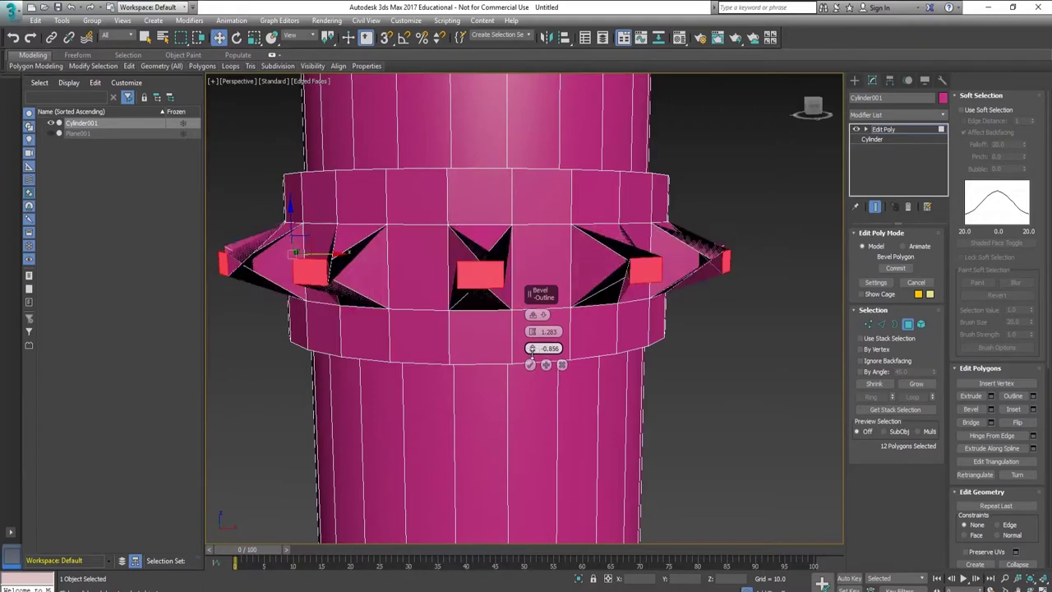
key(BackSpace)
key(BackSpace)
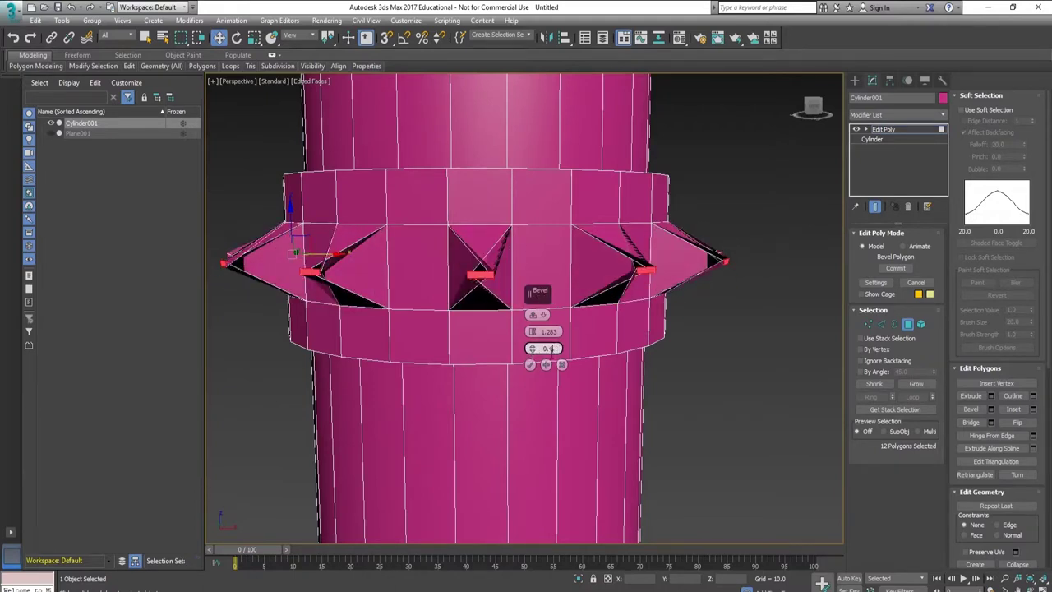
key(BackSpace)
text(1)
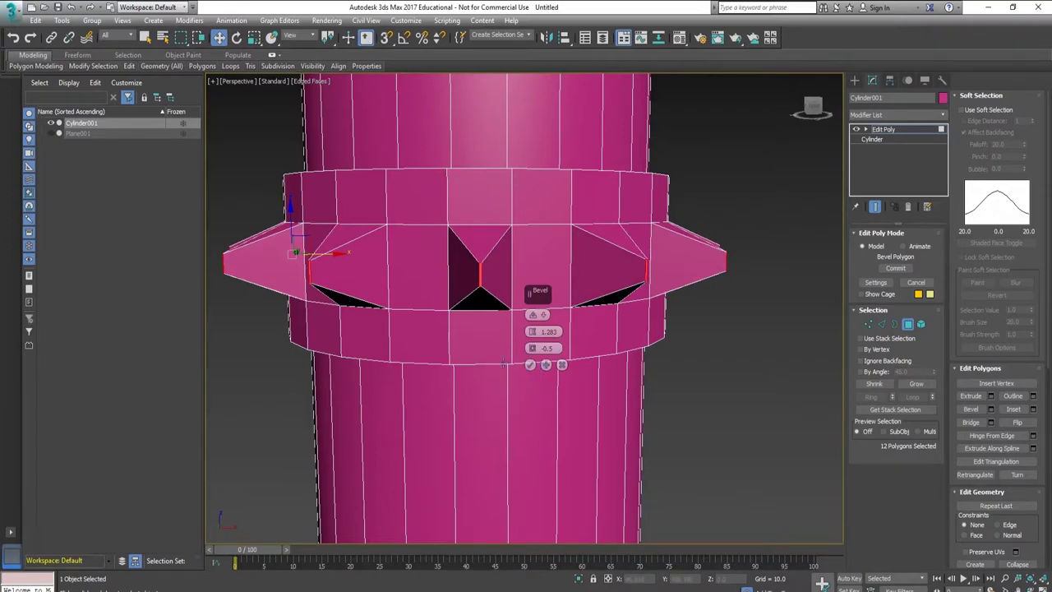
click(529, 364)
Scale the spike faces along Z to flatten them vertically.
key(e)
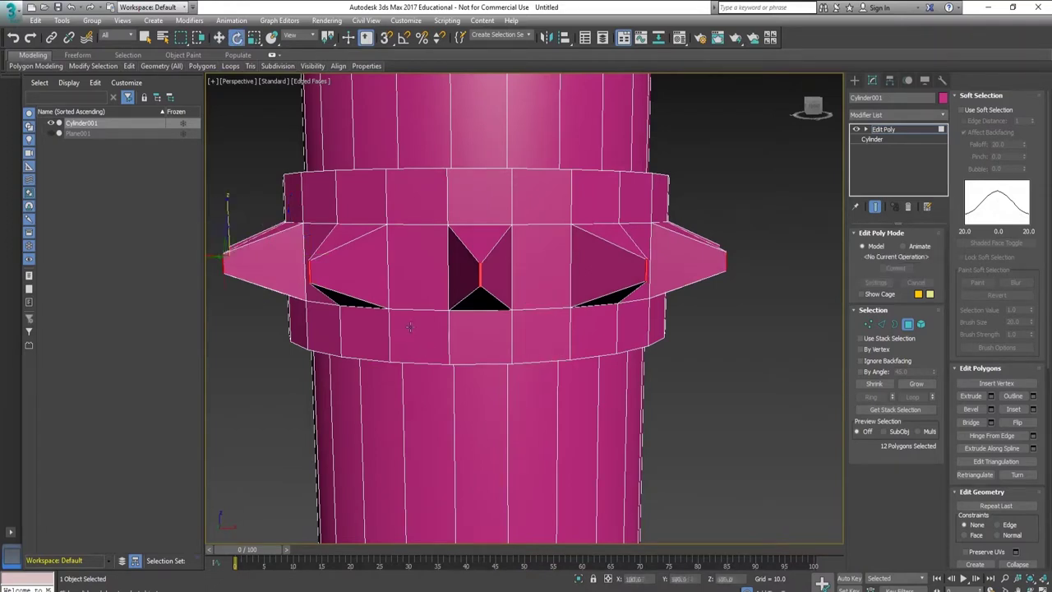
key(r)
drag(307, 220, 333, 371)
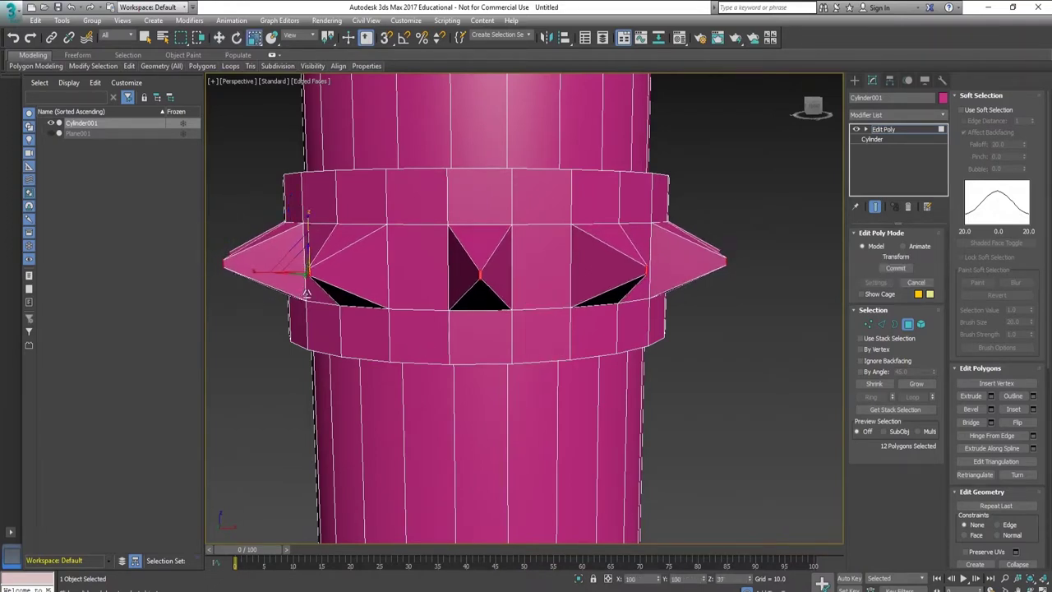
Clear the face selection, turn off edged faces, and zoom and orbit out to frame the entire spiked bat.
scroll(443, 324, down, 4)
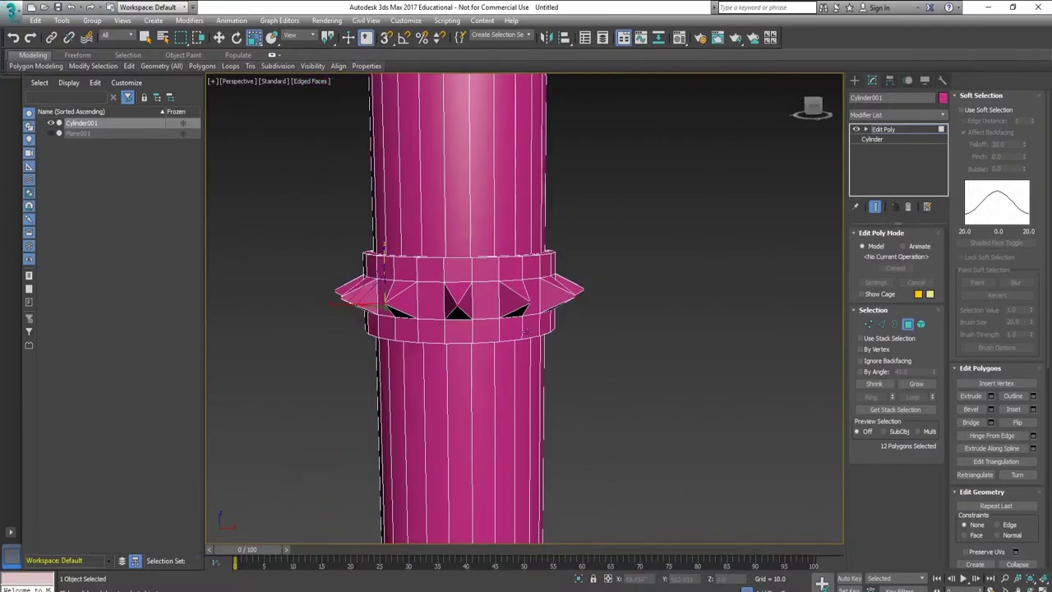
scroll(592, 347, down, 4)
scroll(585, 288, down, 4)
click(594, 311)
scroll(608, 349, down, 1)
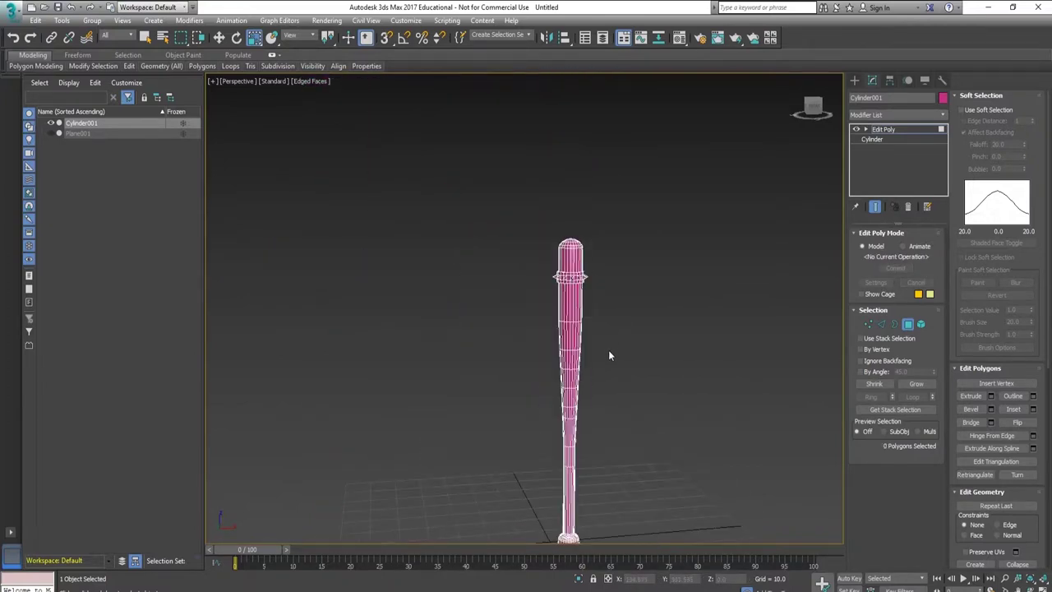
scroll(580, 293, up, 2)
key(F4)
middle_drag(587, 299, 586, 262)
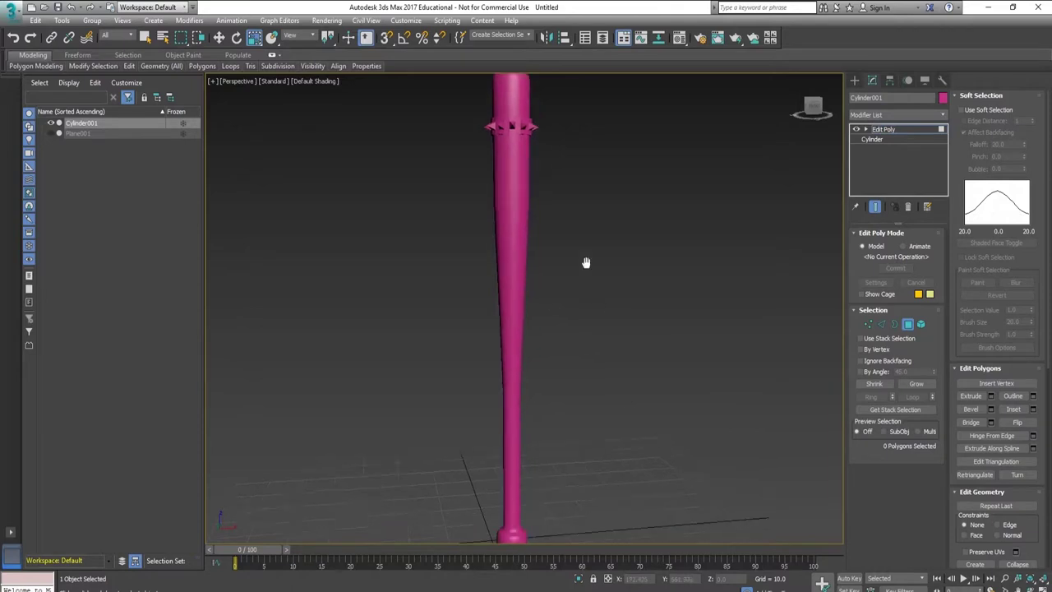
scroll(585, 267, down, 2)
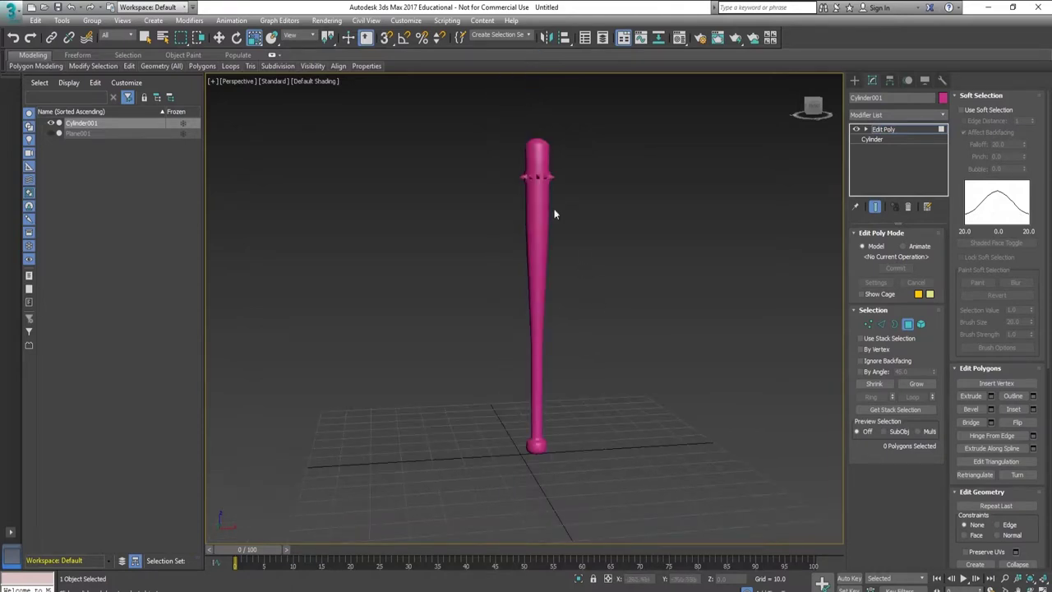
mouse_move(566, 224)
alt+middle_down()
mouse_move(556, 278)
mouse_move(404, 239)
mouse_move(535, 317)
mouse_move(533, 346)
alt+middle_up()
alt+middle_drag(497, 375, 534, 368)
scroll(557, 270, up, 3)
scroll(526, 219, up, 2)
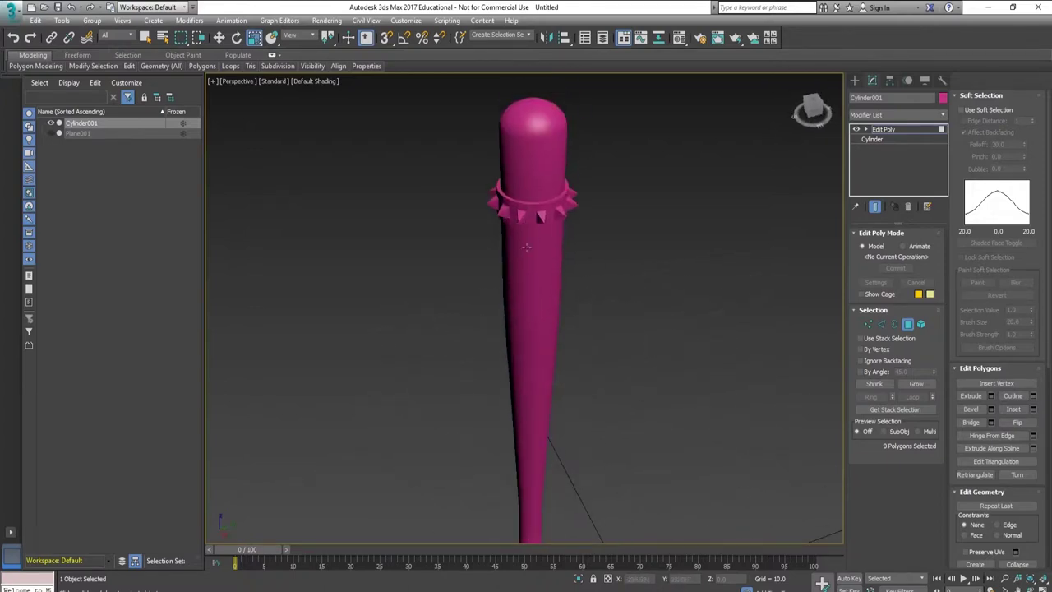
scroll(524, 257, down, 4)
scroll(561, 273, up, 2)
scroll(572, 329, down, 3)
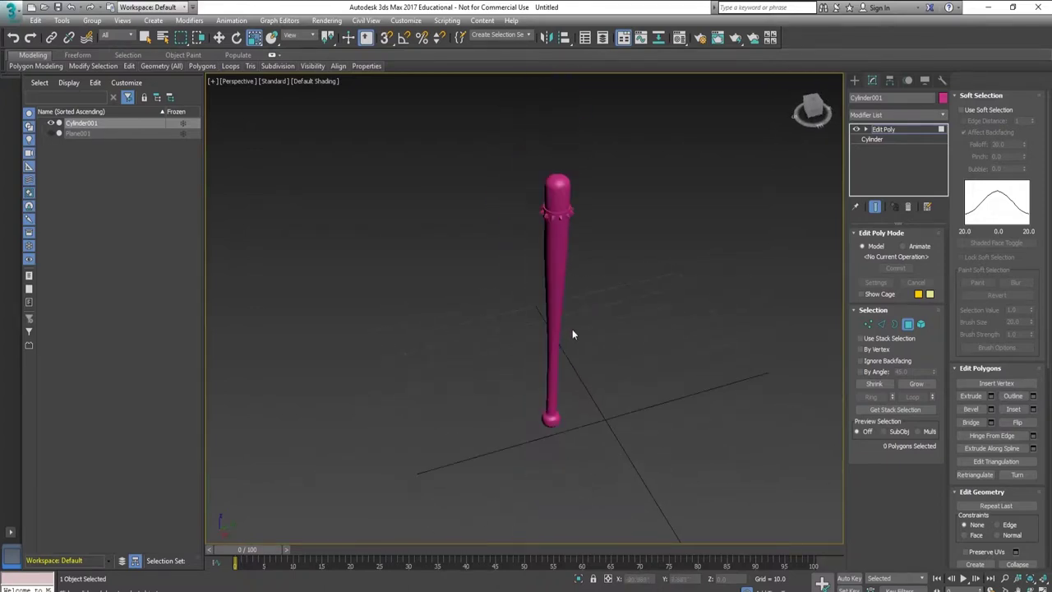
mouse_move(572, 352)
alt+middle_down()
mouse_move(584, 328)
mouse_move(501, 235)
alt+middle_up()
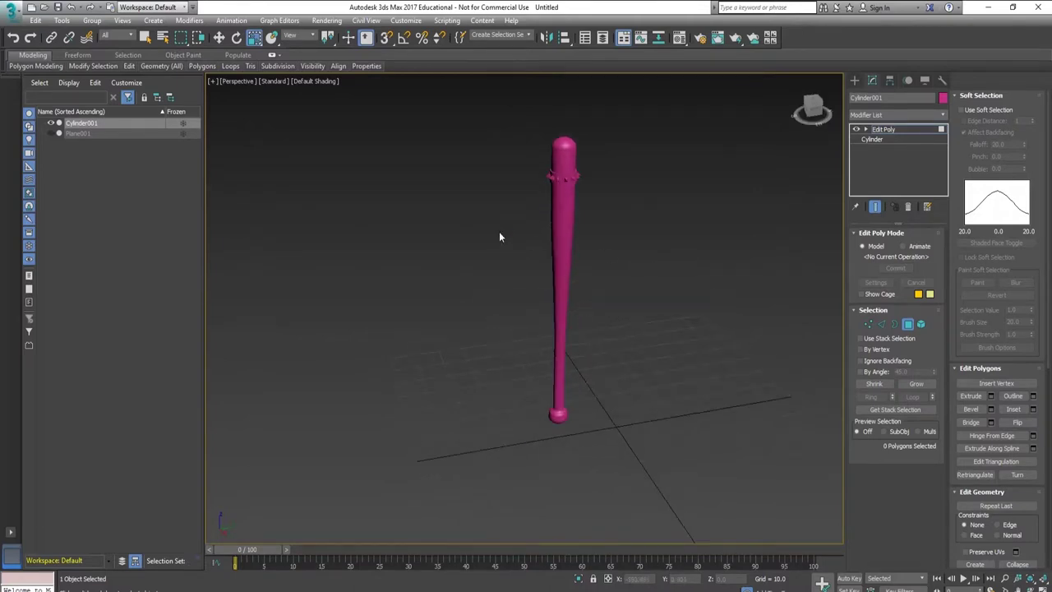
key(F2)
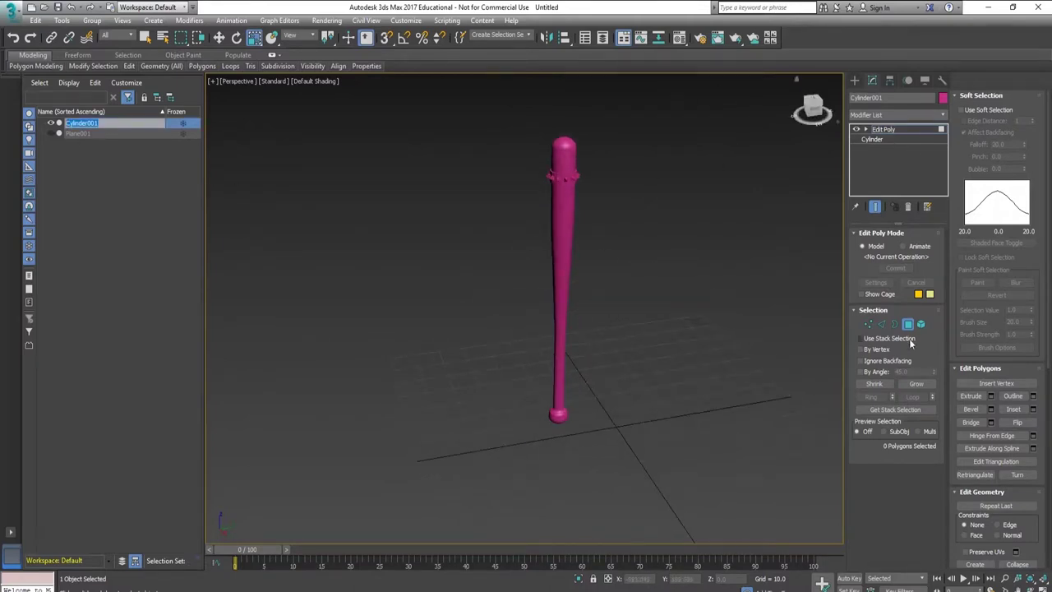
Exit Polygon level and add an Unwrap UVW modifier above Edit Poly, then orbit to show the seam.
click(907, 324)
click(945, 115)
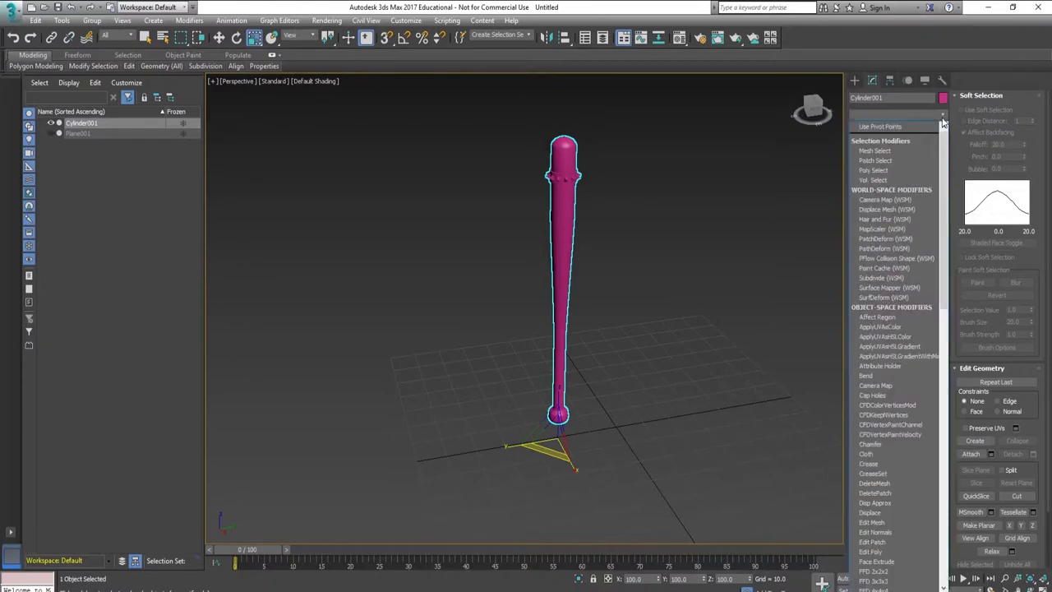
scroll(920, 164, down, 10)
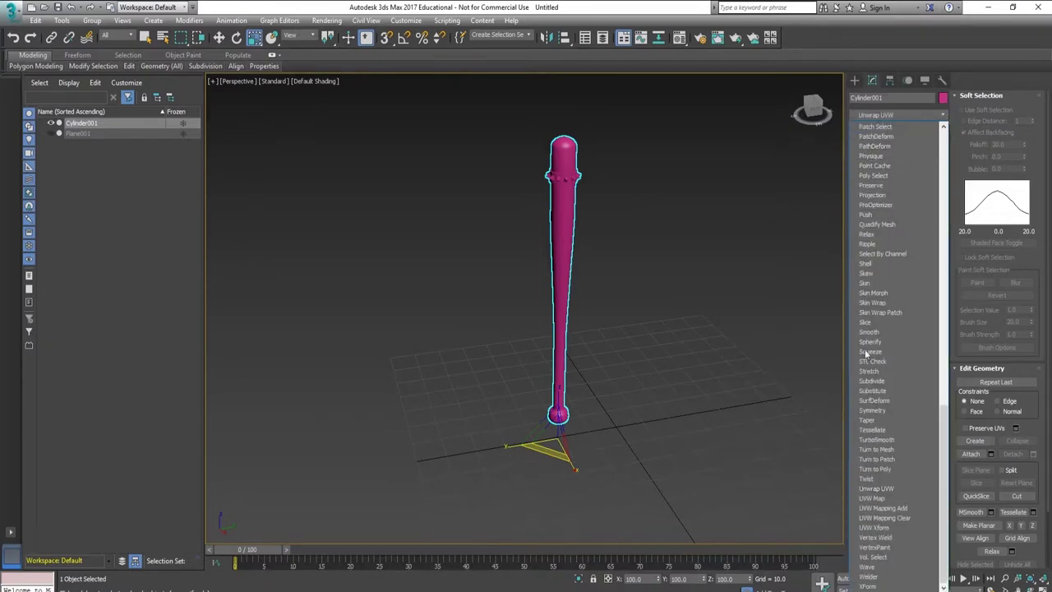
click(876, 488)
mouse_move(738, 324)
alt+middle_down()
mouse_move(610, 331)
mouse_move(610, 318)
mouse_move(617, 397)
mouse_move(707, 391)
mouse_move(597, 414)
mouse_move(662, 393)
alt+middle_up()
scroll(594, 419, up, 3)
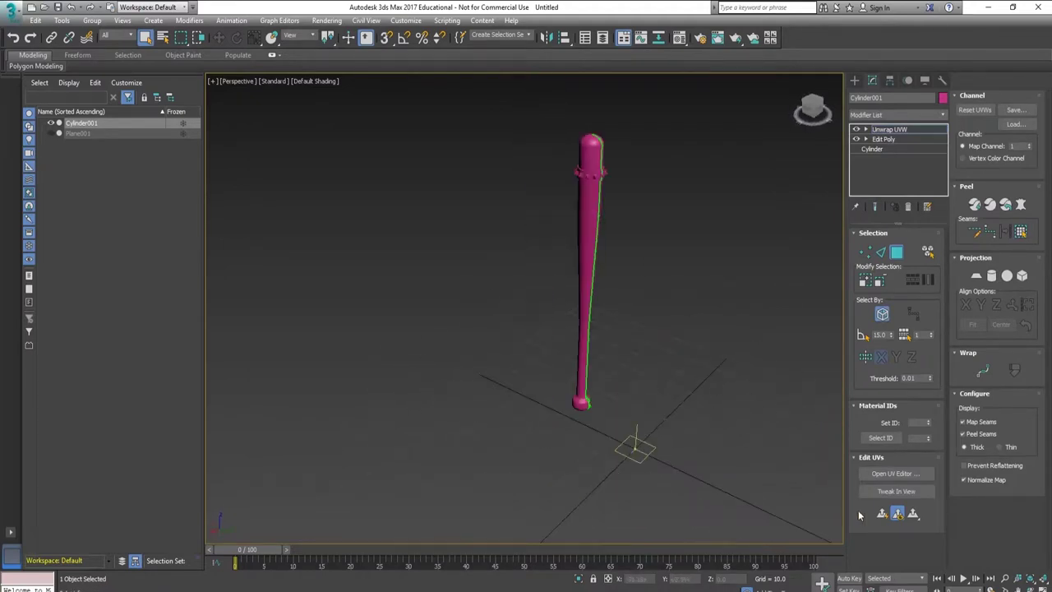
click(895, 473)
drag(423, 95, 377, 89)
scroll(395, 353, down, 3)
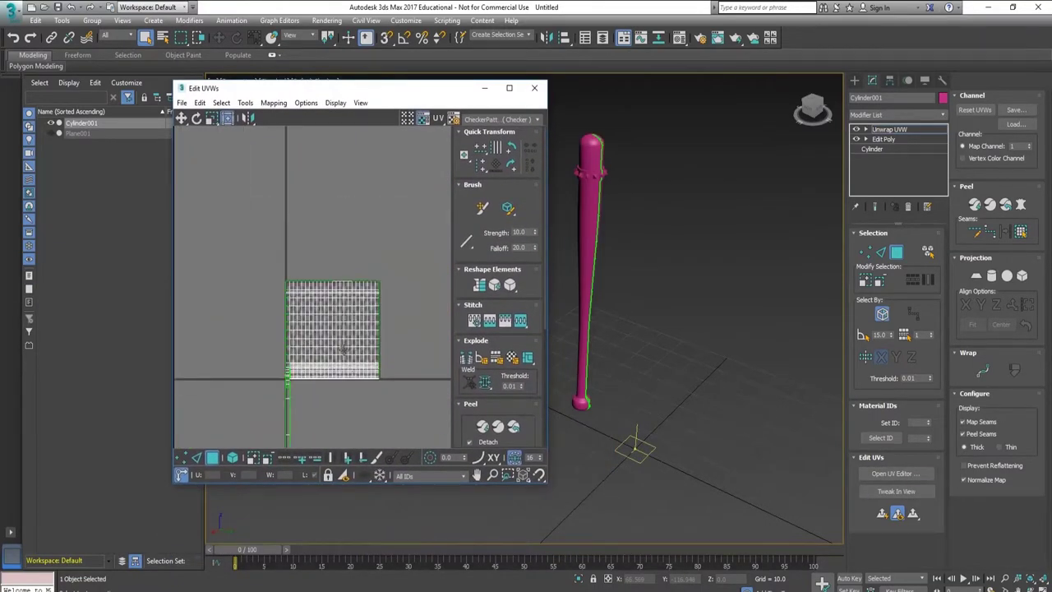
scroll(343, 351, down, 2)
scroll(344, 351, up, 3)
scroll(339, 350, up, 1)
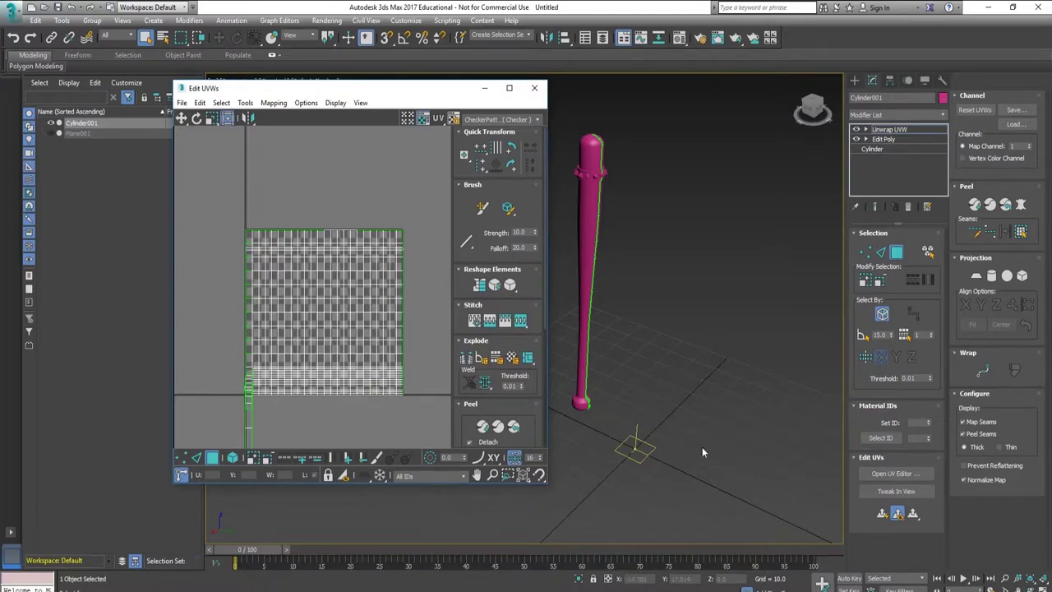
double_click(381, 88)
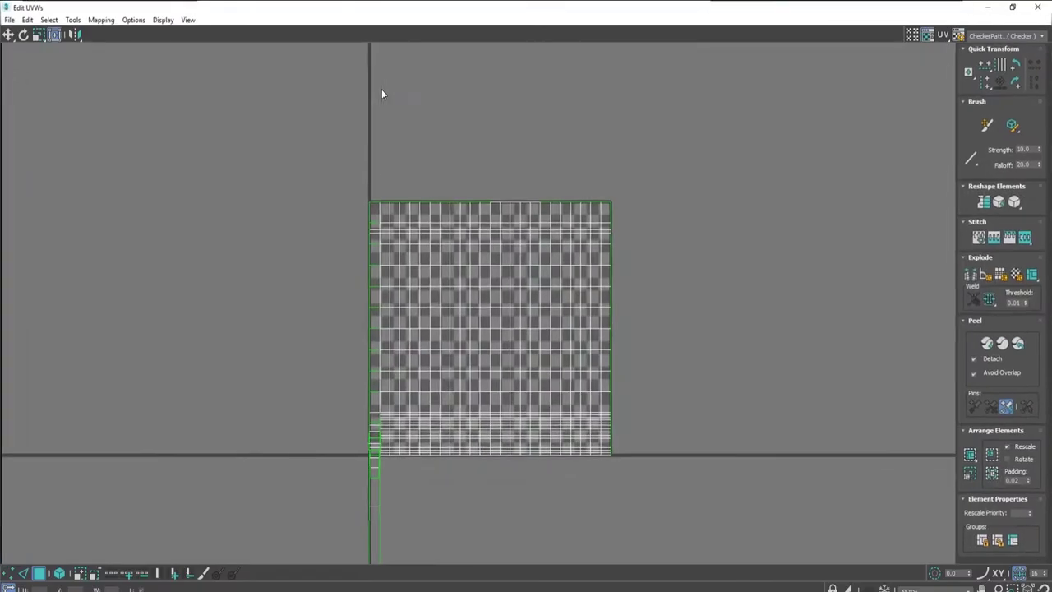
drag(493, 200, 463, 157)
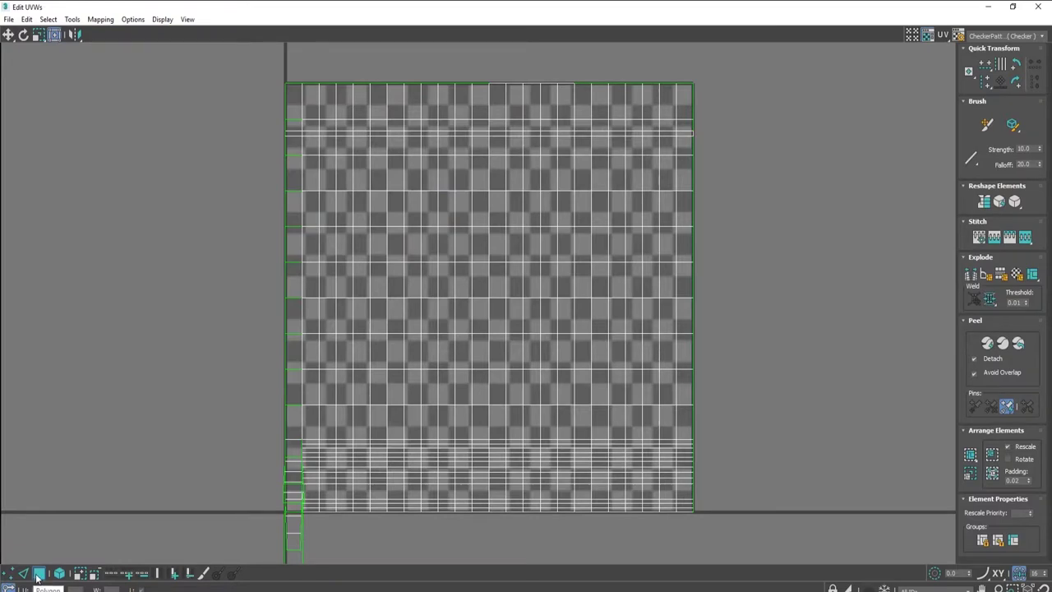
Select faces of one collar spike and locate their UVs in the Edit UVWs view.
scroll(574, 221, up, 5)
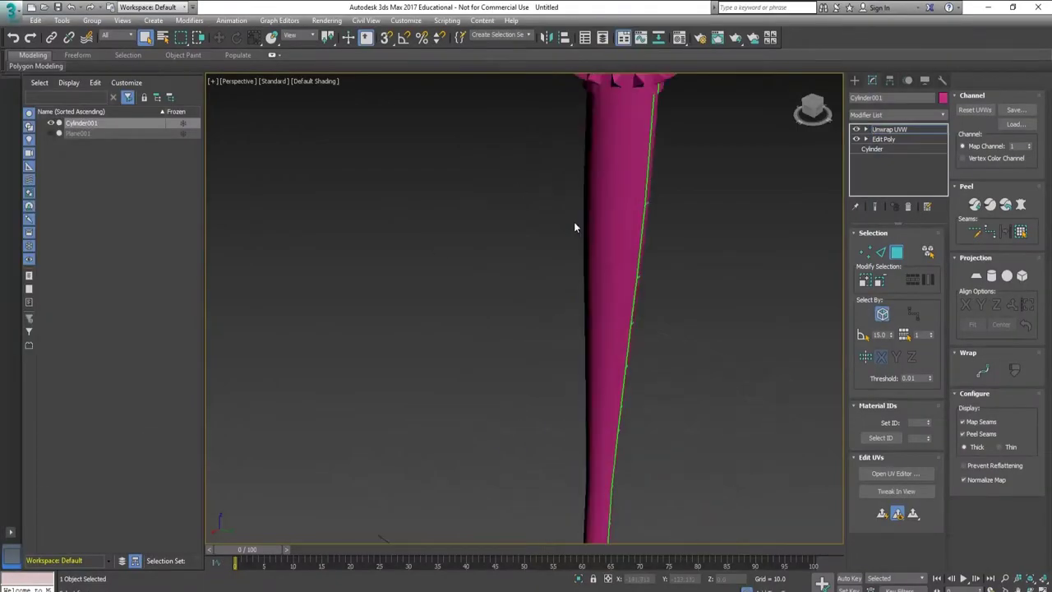
scroll(575, 227, up, 4)
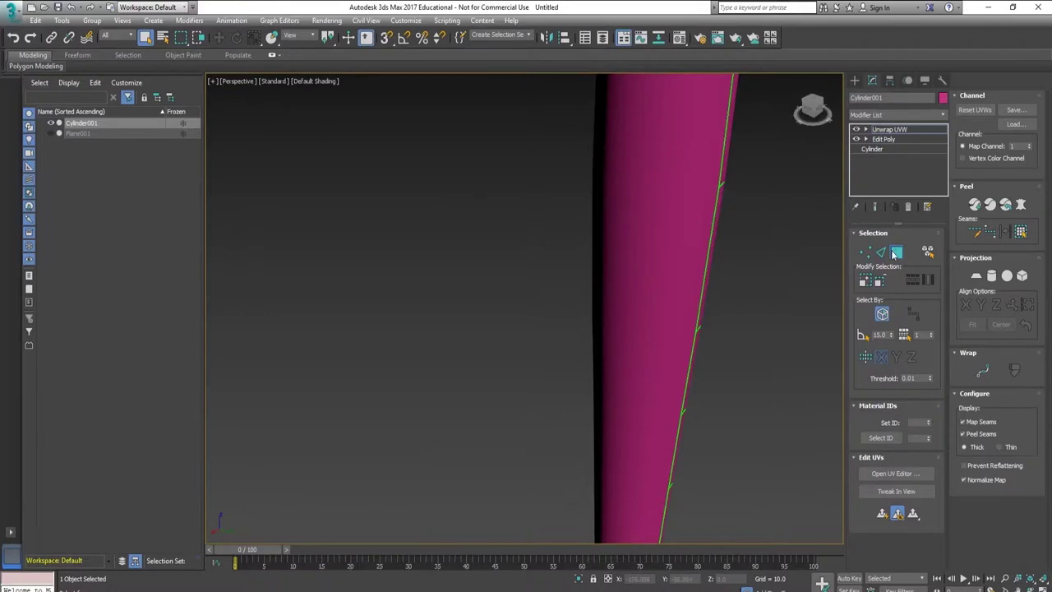
alt+middle_drag(502, 221, 613, 249)
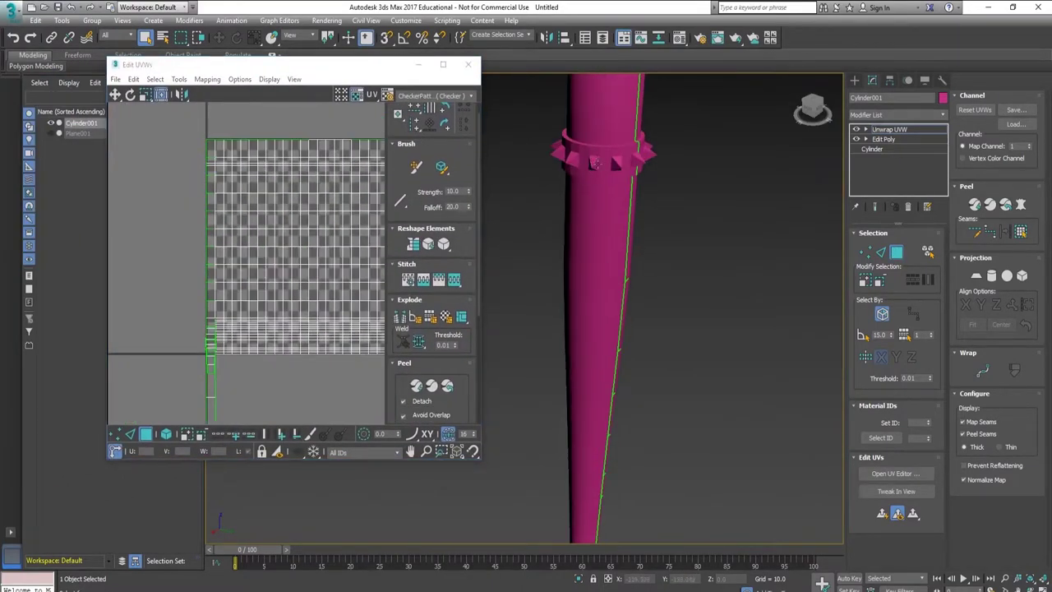
scroll(593, 161, up, 2)
scroll(593, 161, up, 2)
click(565, 141)
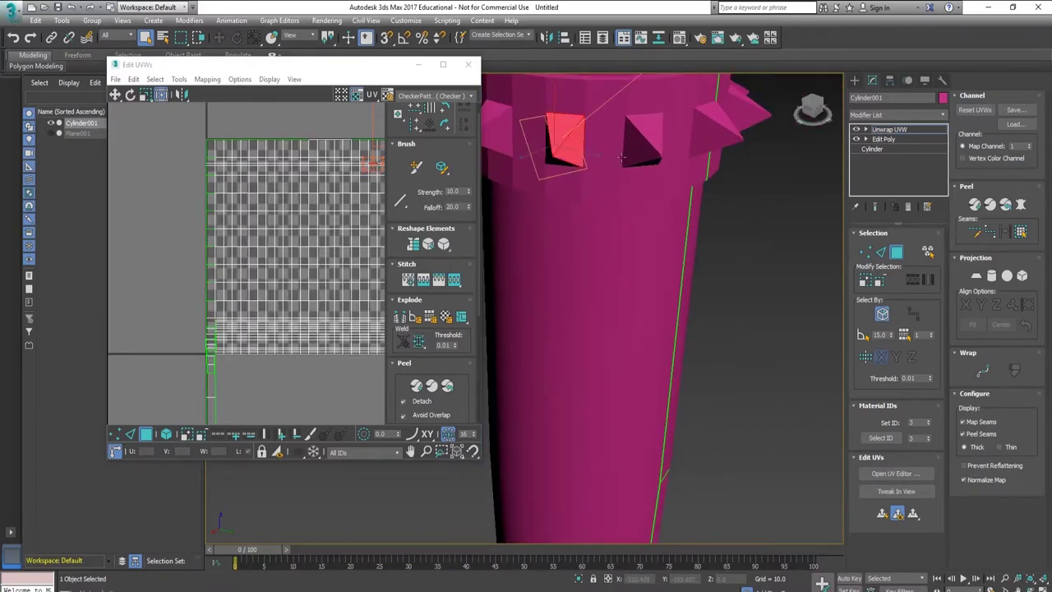
ctrl+click(622, 156)
middle_drag(322, 118, 250, 106)
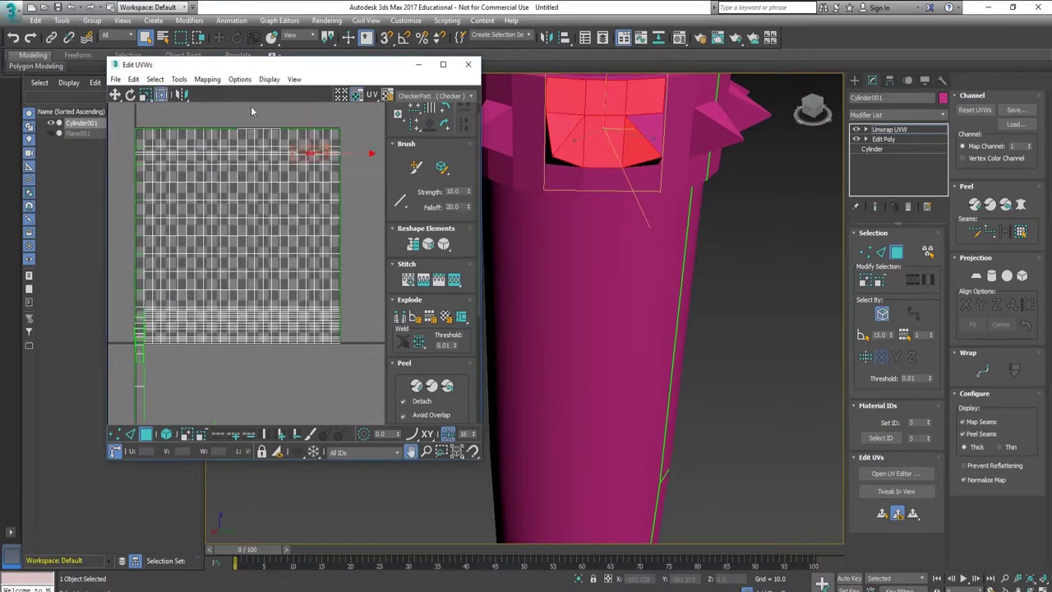
scroll(296, 228, up, 2)
scroll(298, 229, up, 2)
scroll(301, 230, up, 2)
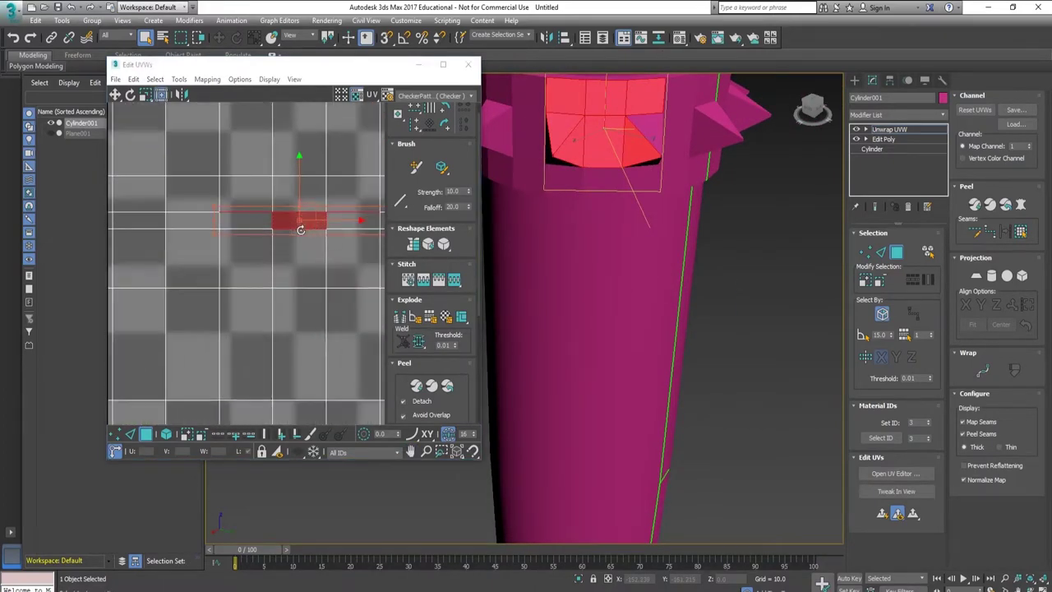
scroll(301, 230, down, 4)
Click through UV pieces up the layout to see where each lands on the bat.
click(283, 294)
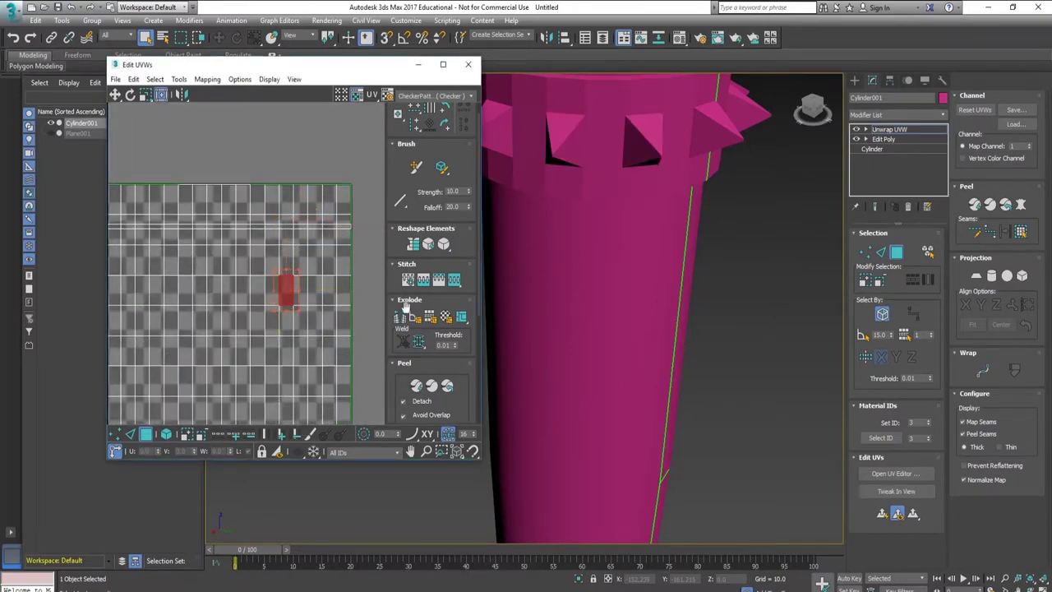
scroll(575, 424, down, 4)
scroll(582, 375, down, 3)
click(329, 316)
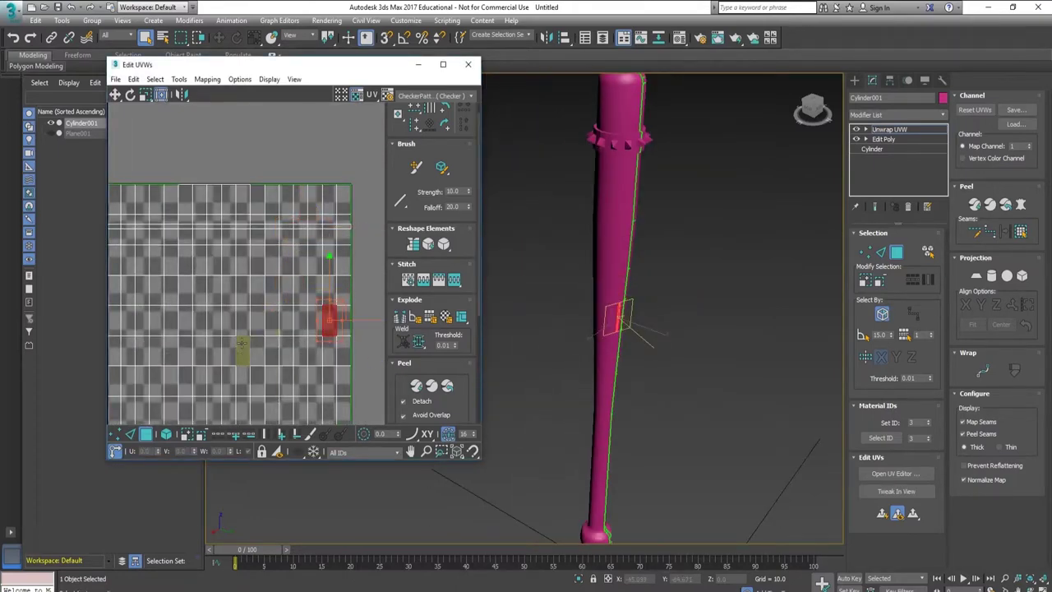
click(188, 314)
click(243, 258)
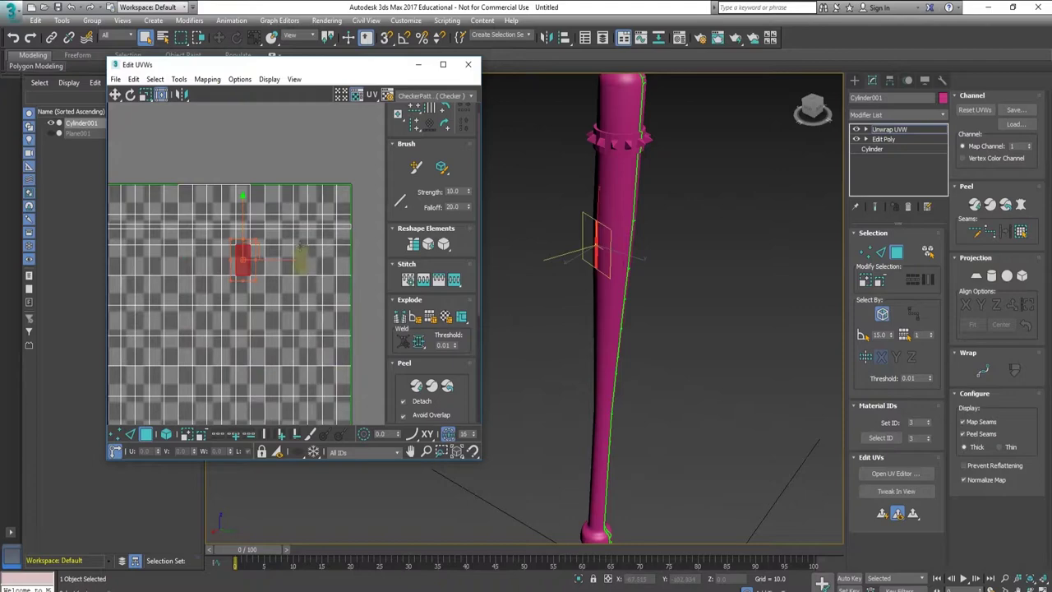
click(270, 228)
click(212, 228)
click(254, 216)
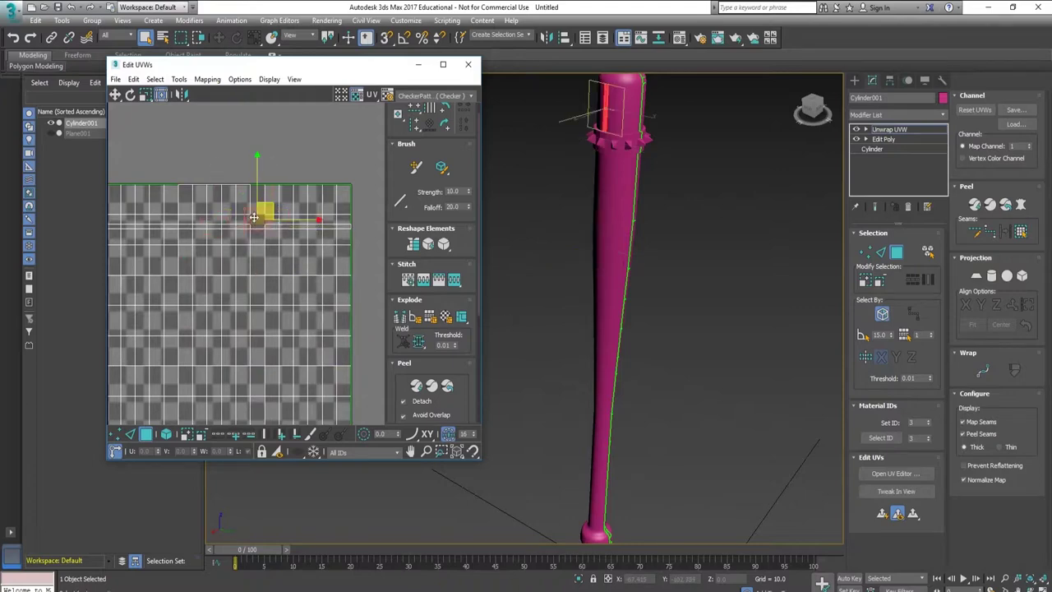
click(286, 201)
scroll(282, 235, up, 3)
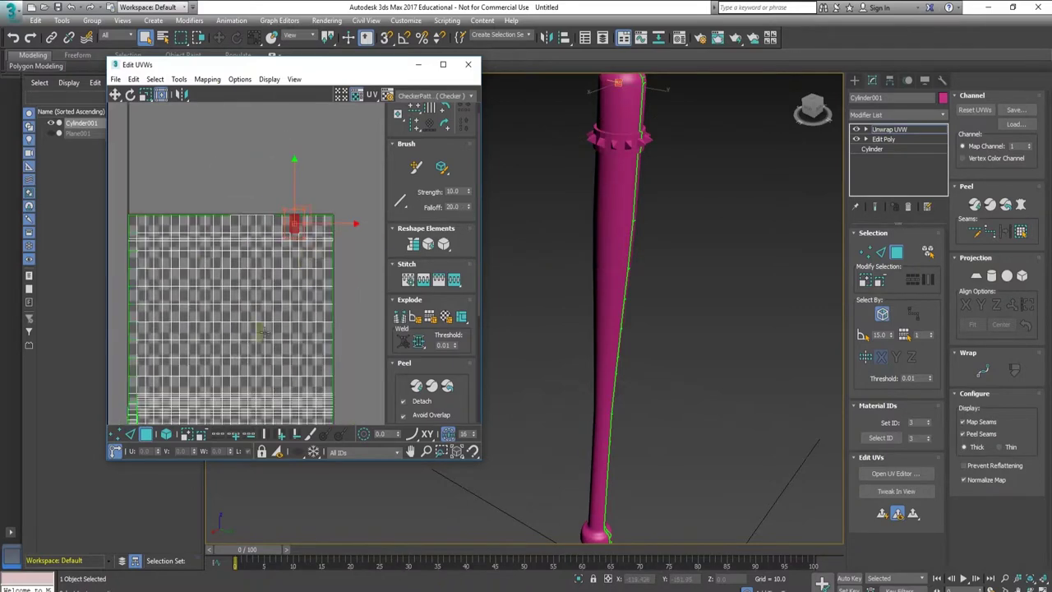
scroll(282, 235, up, 3)
click(282, 235)
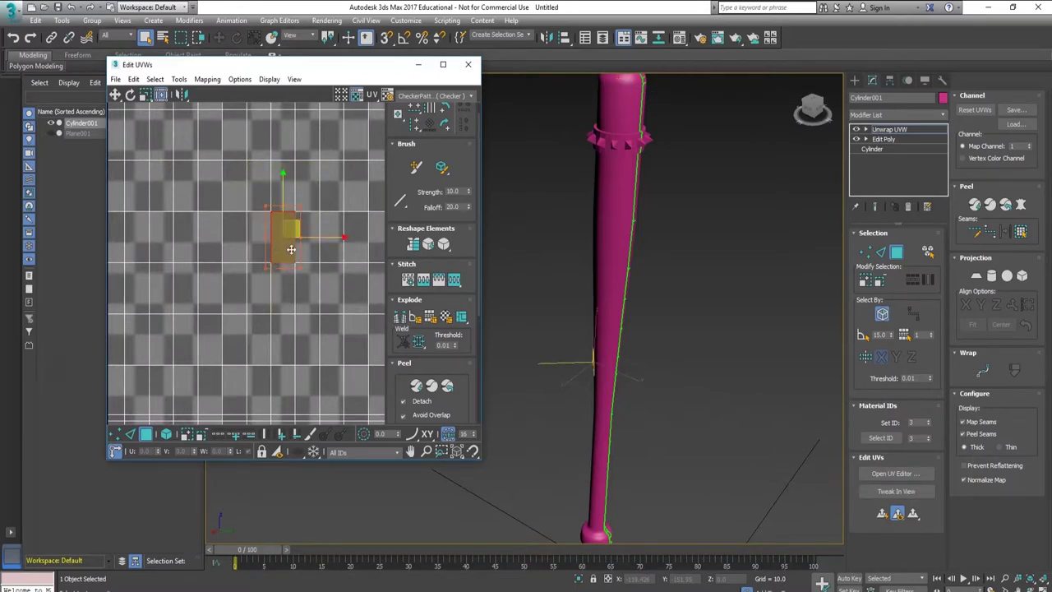
scroll(559, 353, down, 1)
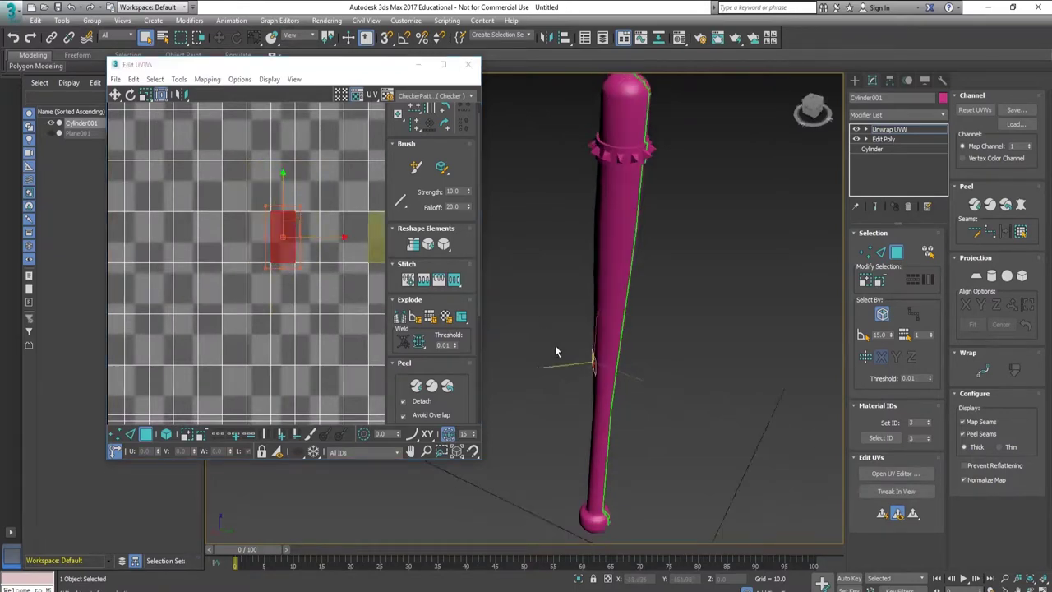
scroll(580, 366, up, 3)
scroll(594, 378, up, 3)
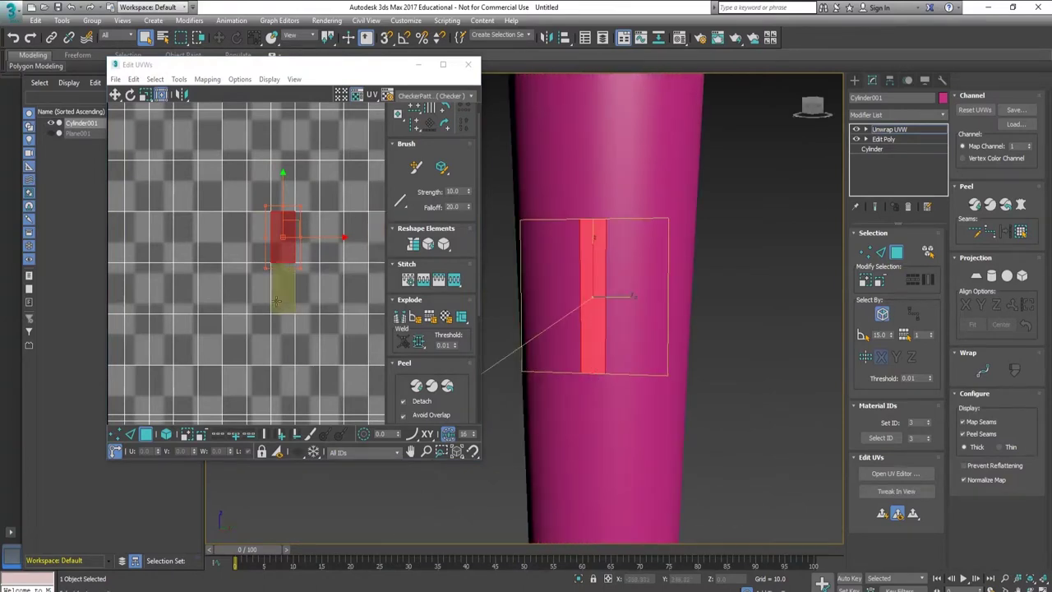
Zoom Extents in the UV editor and select the bat's entire UV island.
key(x)
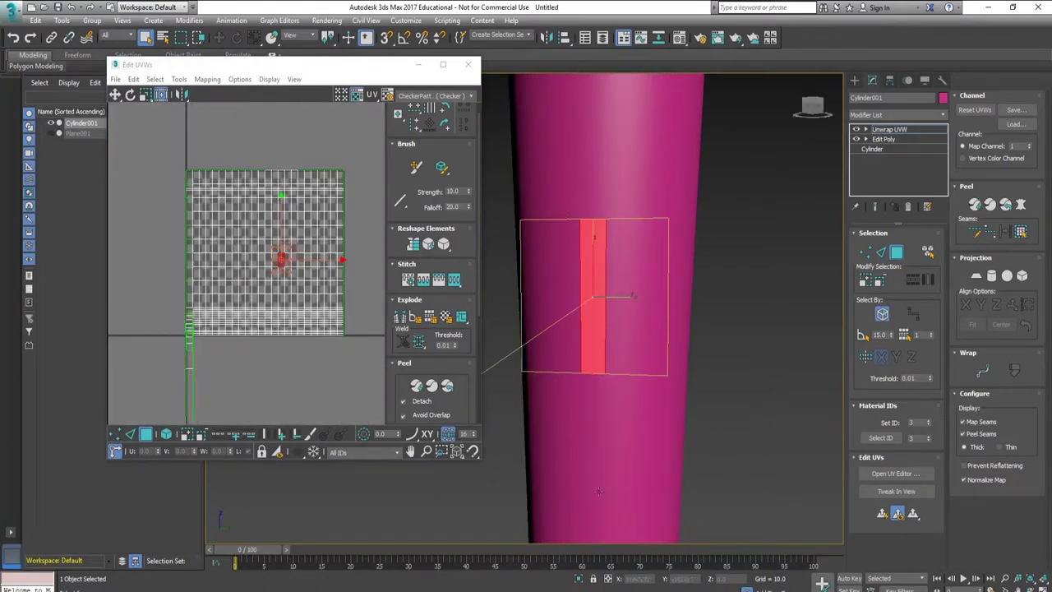
scroll(270, 307, down, 1)
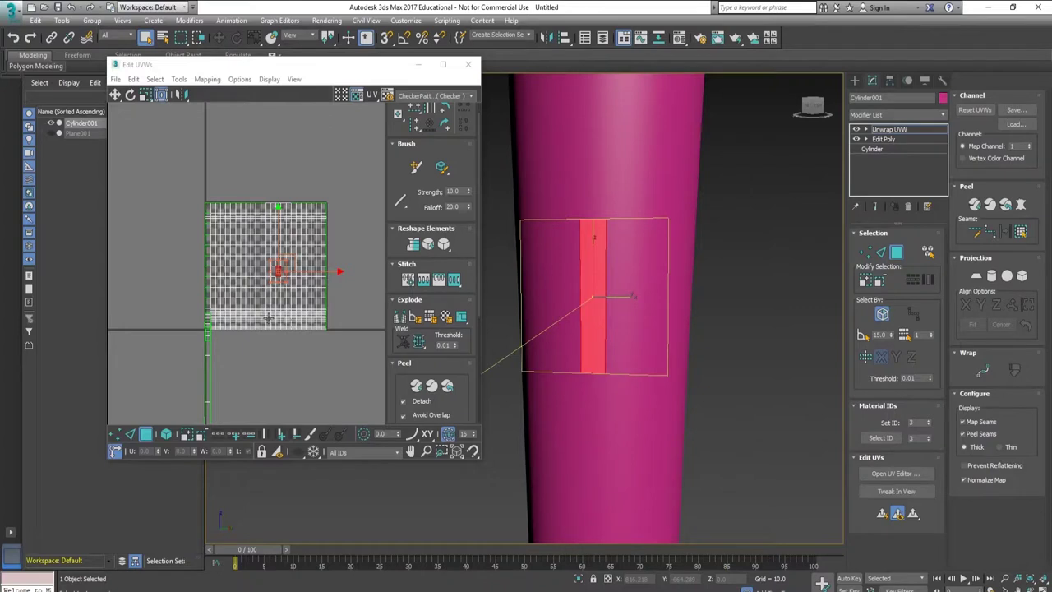
scroll(271, 316, down, 1)
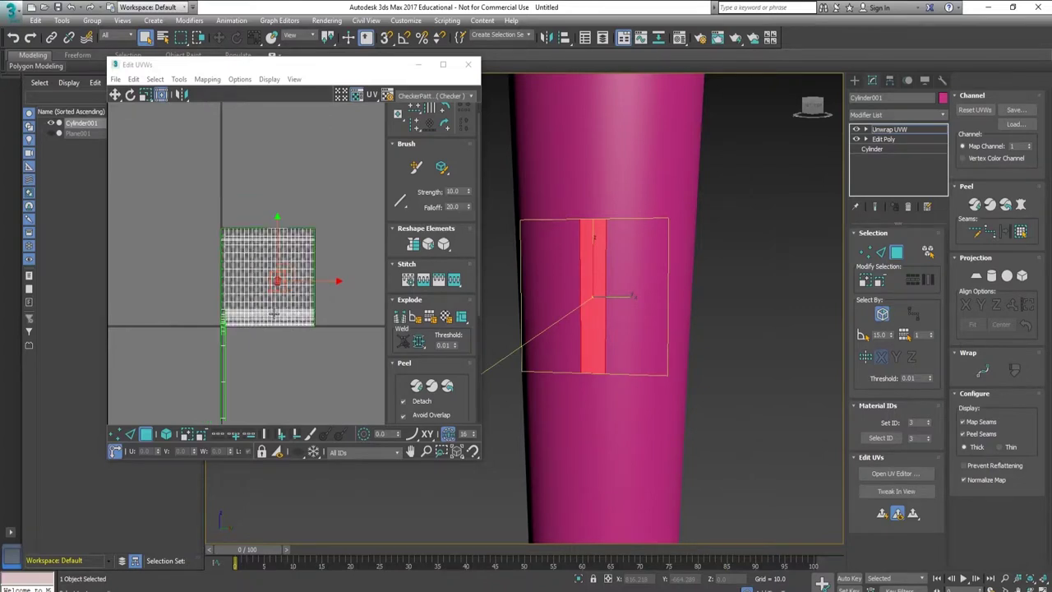
click(281, 336)
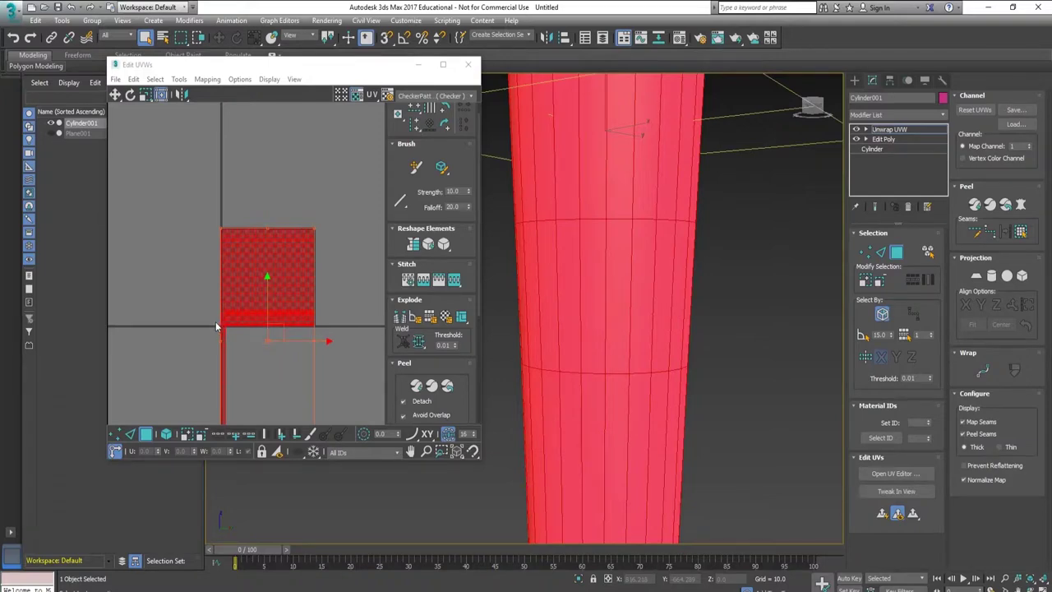
Apply Mapping > Flatten Mapping to the bat's UVs with the default options.
mouse_move(289, 362)
middle_down()
mouse_move(301, 342)
mouse_move(270, 331)
middle_up()
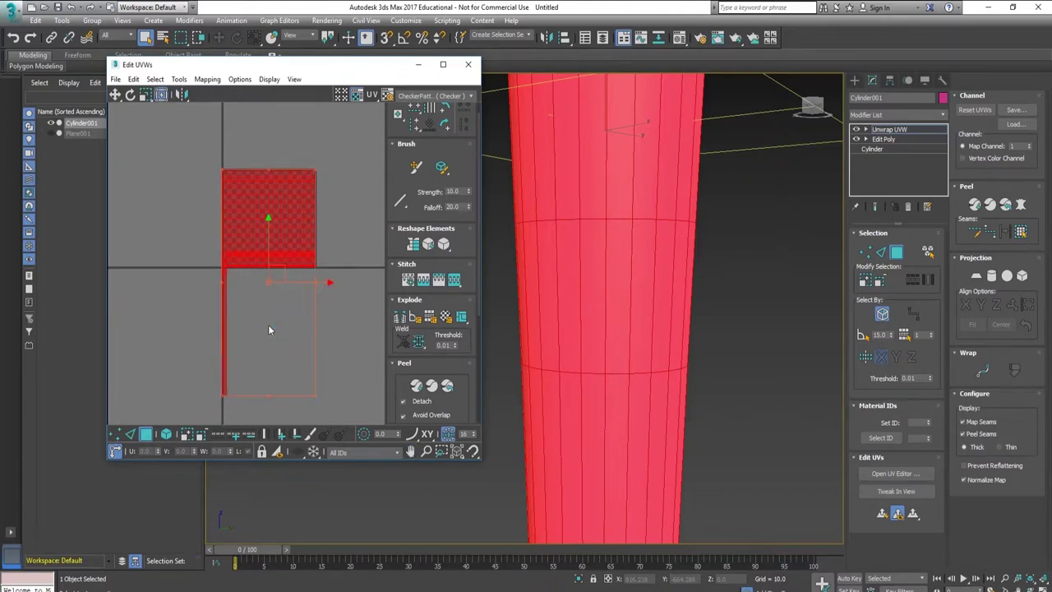
click(207, 79)
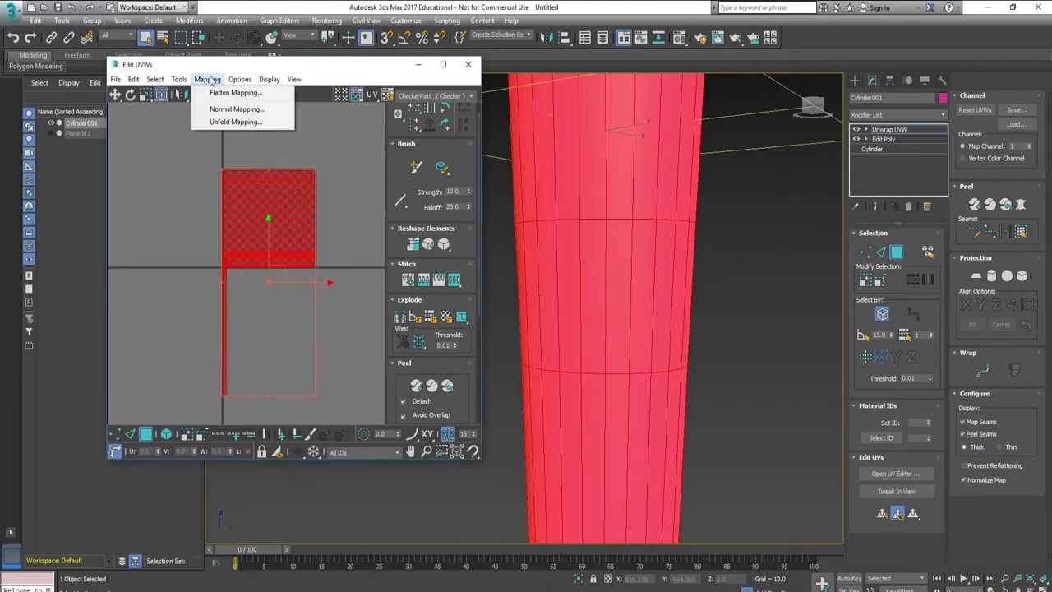
click(216, 92)
click(152, 81)
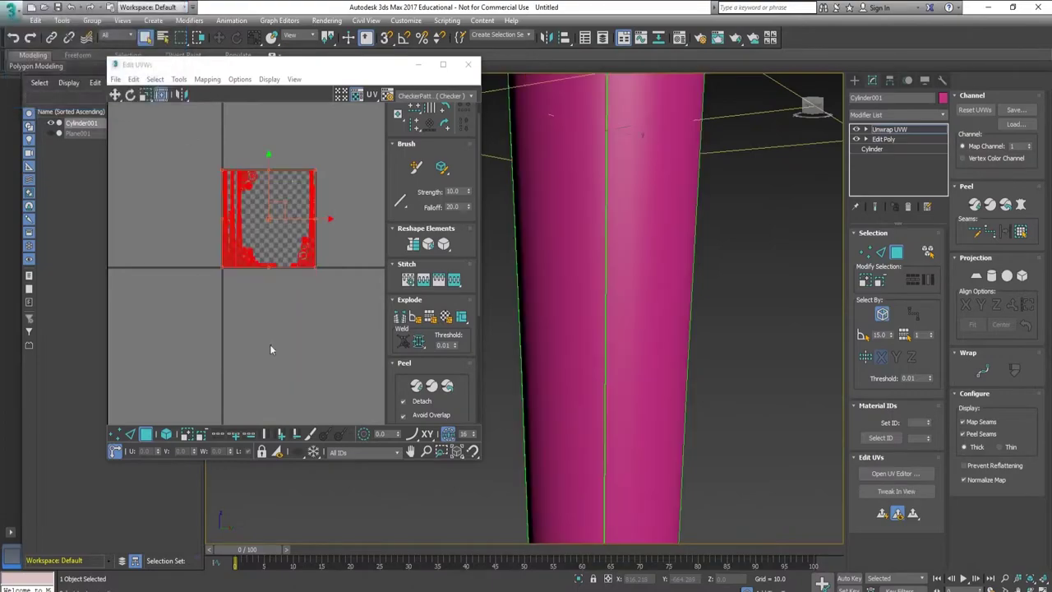
Maximize the Edit UVWs window to inspect the flattened islands, then restore it.
double_click(375, 64)
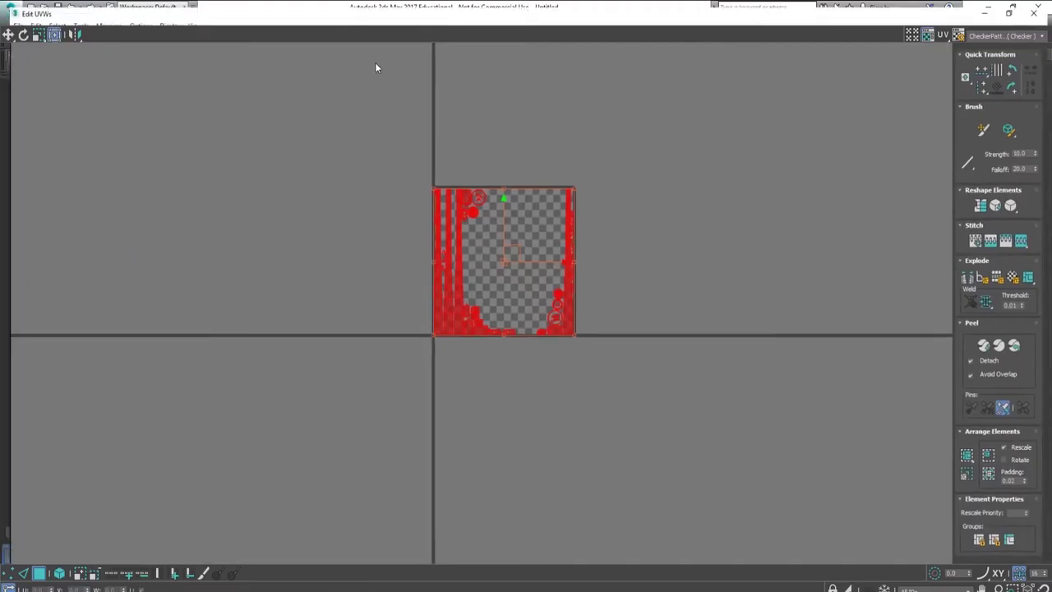
scroll(510, 304, up, 5)
scroll(431, 262, up, 2)
scroll(459, 338, up, 2)
scroll(458, 339, up, 3)
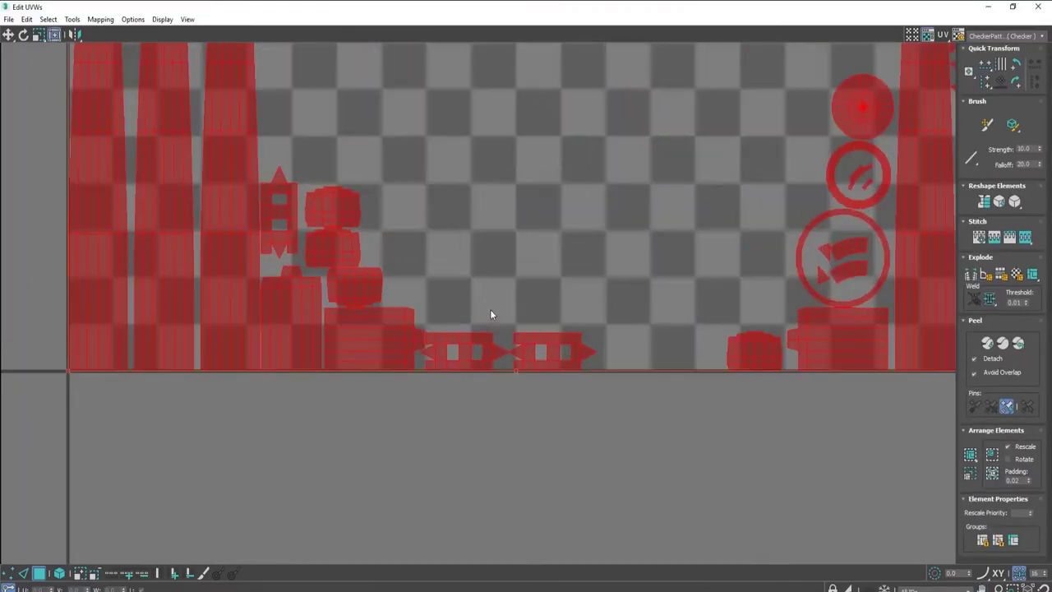
scroll(526, 329, down, 5)
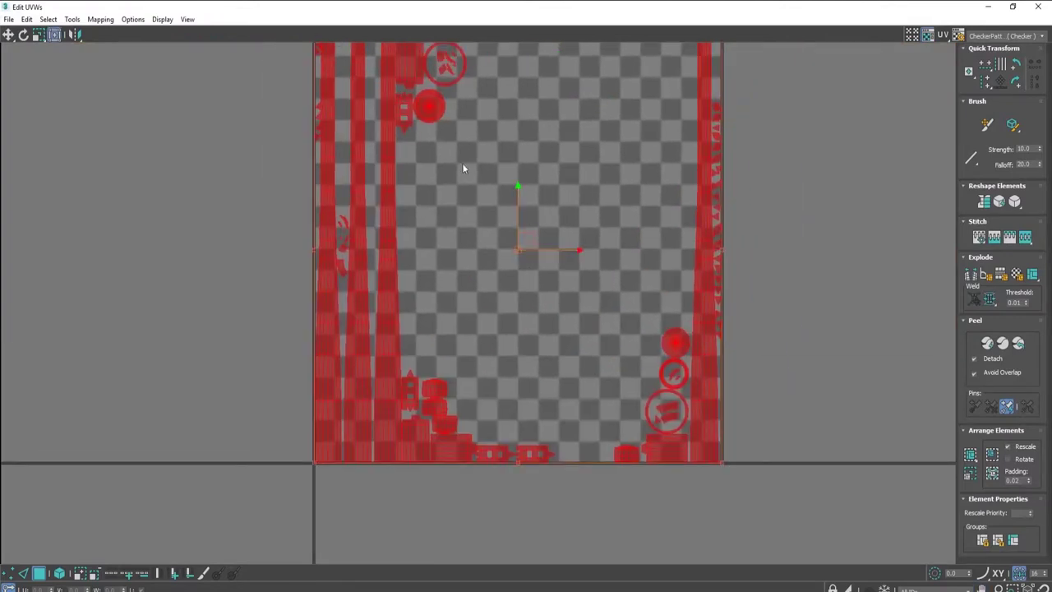
scroll(465, 172, down, 2)
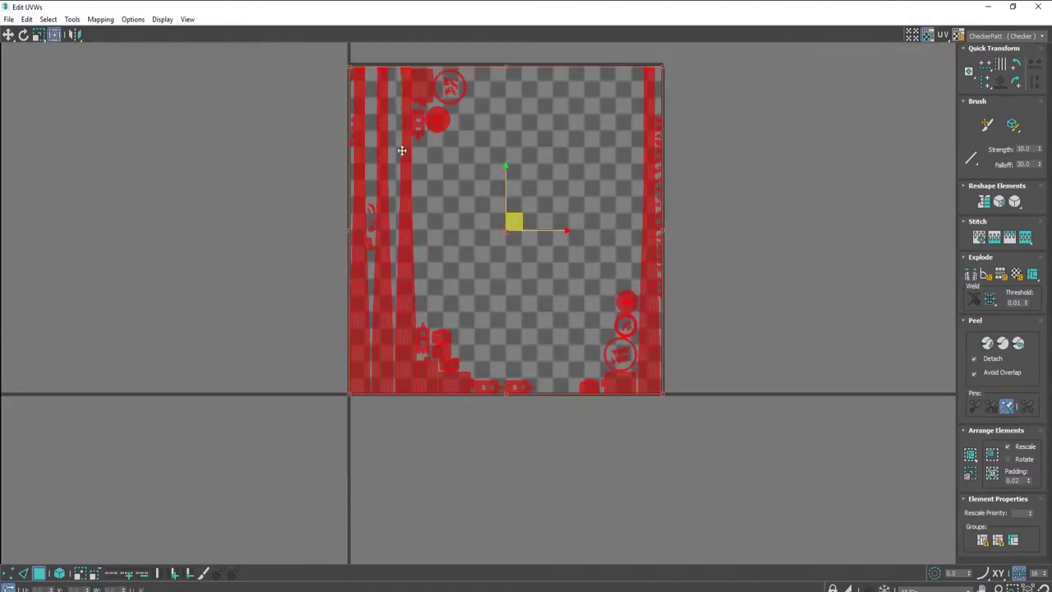
double_click(737, 10)
Pick a small UV island and orbit the viewport to identify it as the bat's end cap.
click(355, 287)
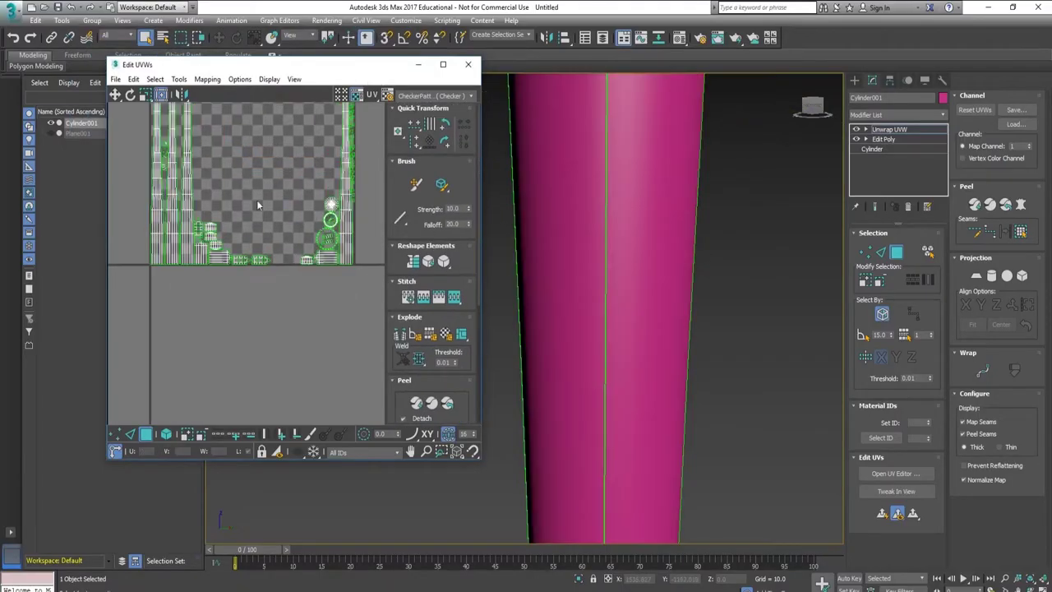
scroll(256, 200, up, 3)
scroll(227, 218, up, 3)
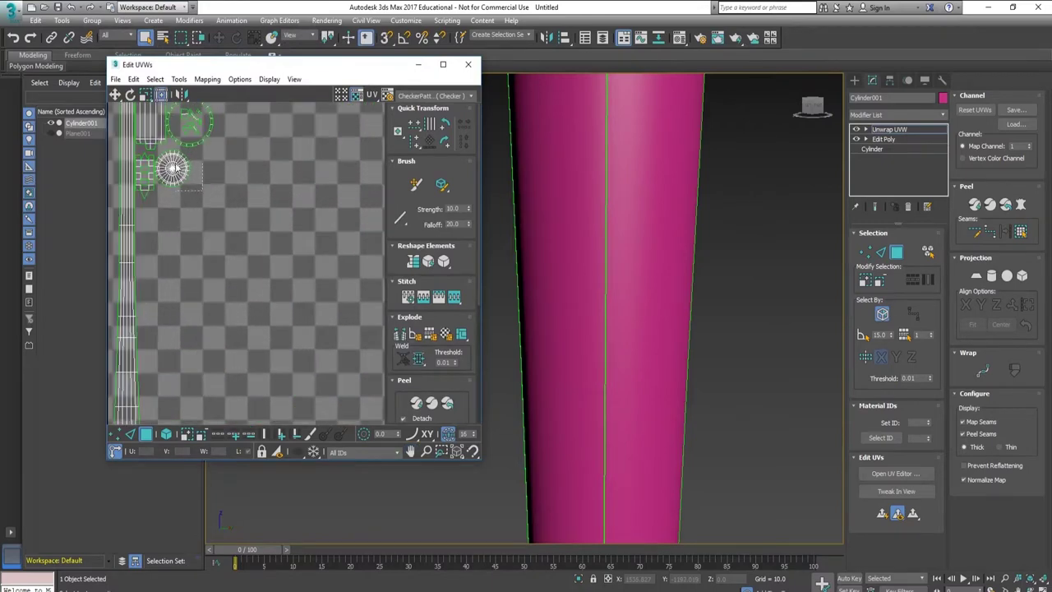
click(173, 168)
scroll(664, 339, down, 5)
mouse_move(664, 338)
alt+middle_down()
mouse_move(655, 249)
mouse_move(651, 376)
mouse_move(649, 312)
alt+middle_up()
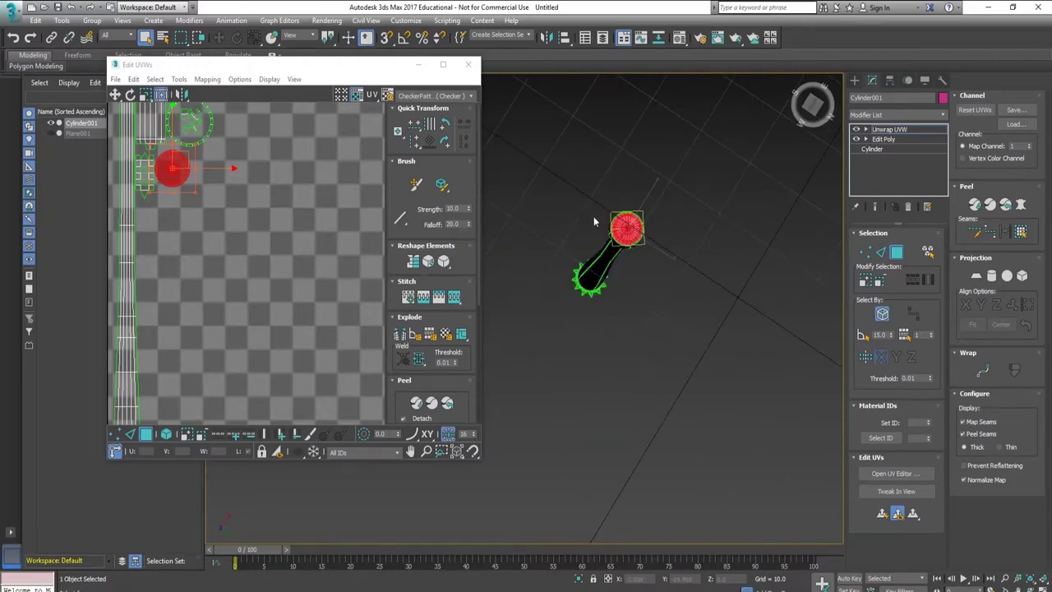
mouse_move(594, 221)
alt+middle_down()
mouse_move(652, 300)
mouse_move(649, 312)
alt+middle_up()
Maximize the UV editor to full screen and select all of the bat's UVs.
click(424, 307)
key(super+Up)
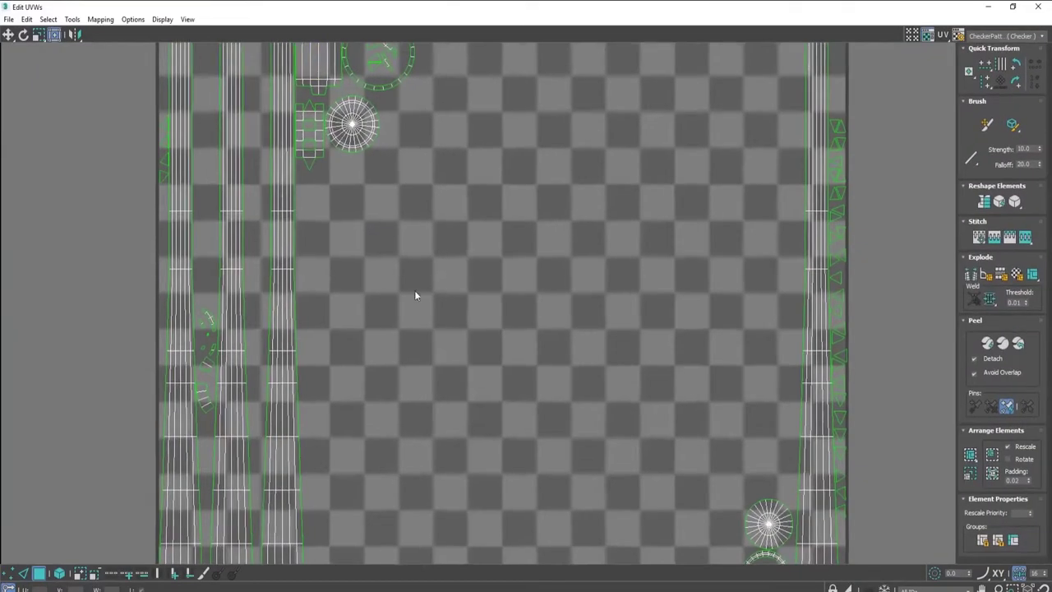
scroll(427, 289, down, 5)
key(ctrl+a)
Apply a Back/Front Normal Mapping projection to the bat's UVs.
scroll(445, 281, up, 5)
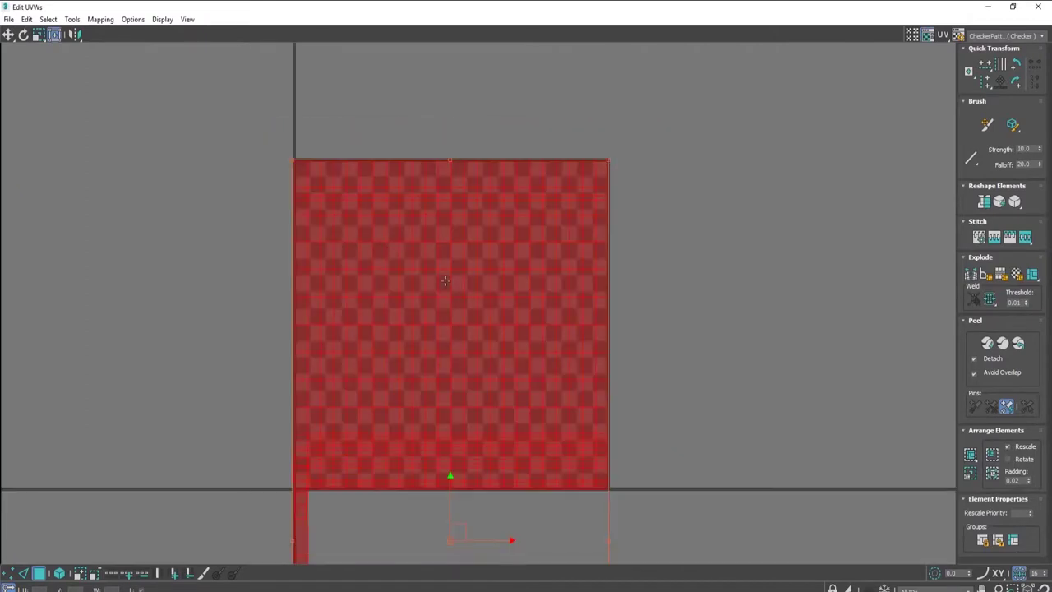
click(101, 19)
click(111, 51)
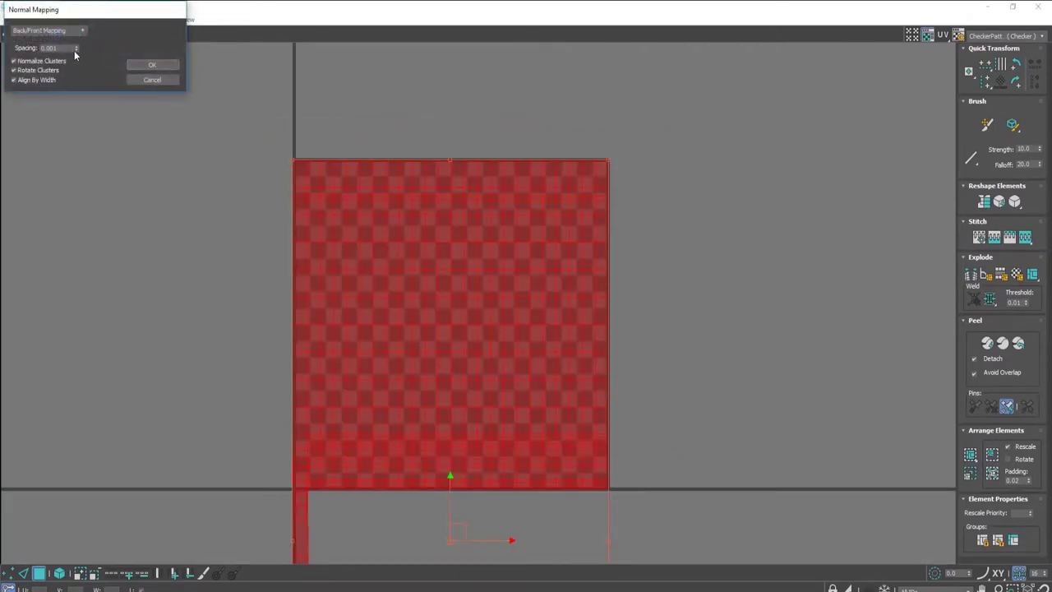
click(81, 31)
click(60, 59)
click(152, 65)
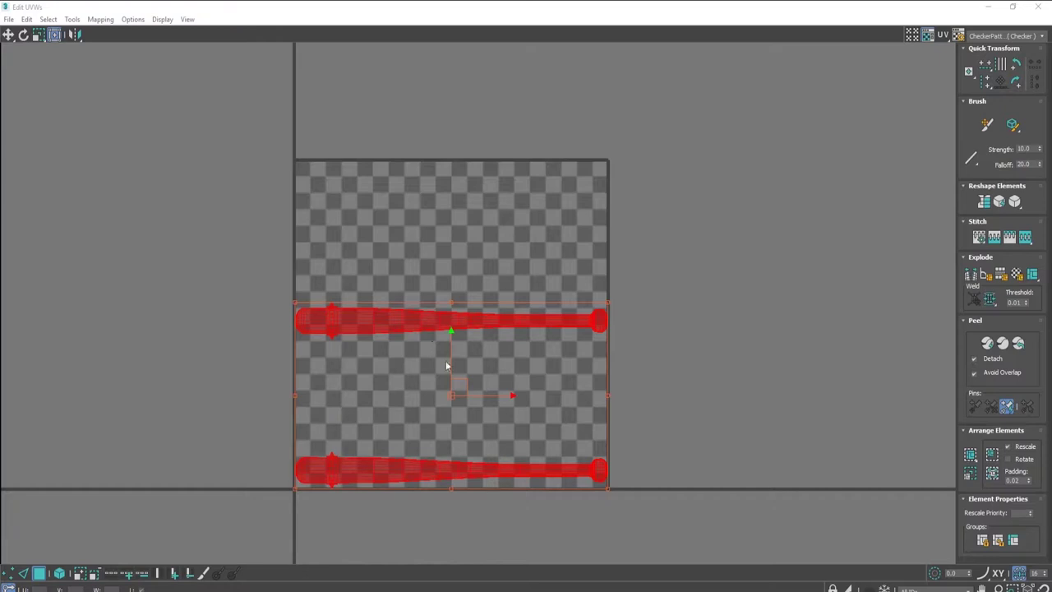
Try an Unfold Mapping on the UVs, undo it, and reopen the Normal Mapping options.
scroll(569, 380, up, 2)
scroll(366, 386, down, 1)
scroll(367, 386, up, 1)
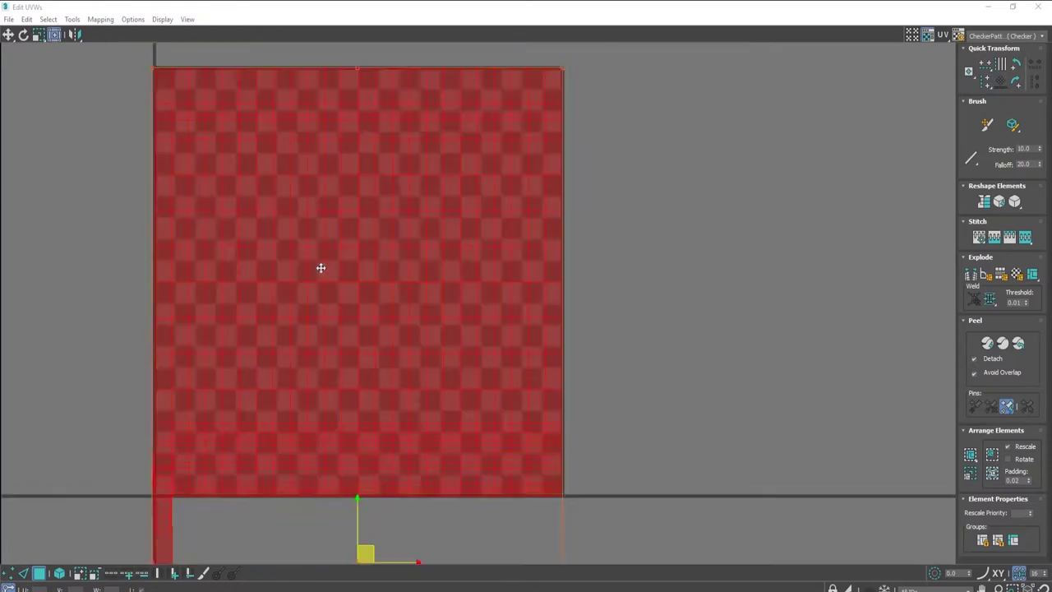
scroll(324, 268, down, 2)
click(100, 19)
click(116, 55)
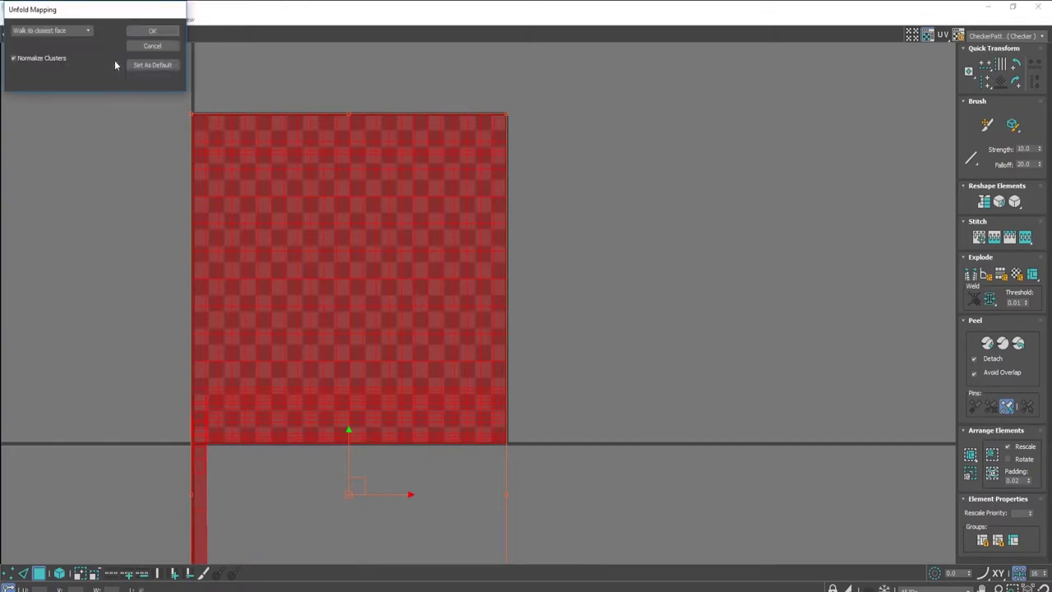
click(151, 29)
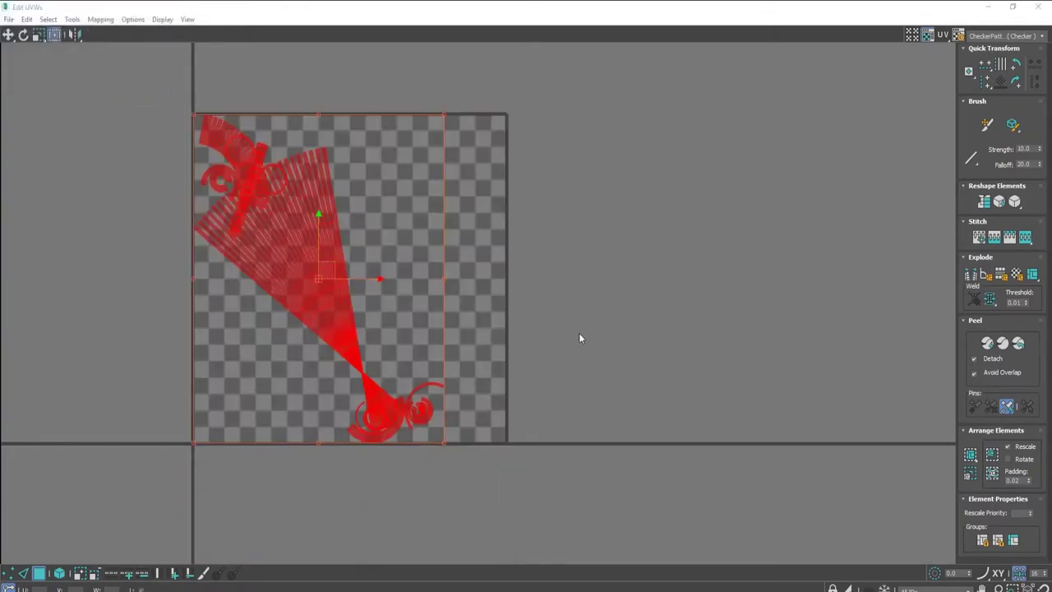
key(ctrl+z)
click(100, 19)
click(116, 48)
Try a Top/Bottom normal mapping on the bat's UVs, then undo it.
click(47, 31)
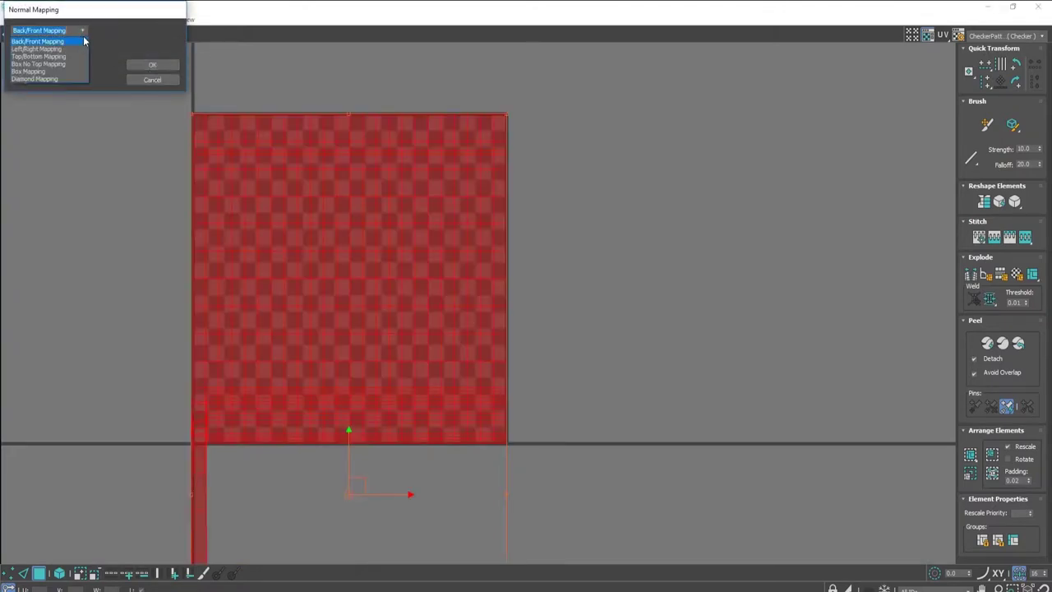
click(52, 59)
click(152, 64)
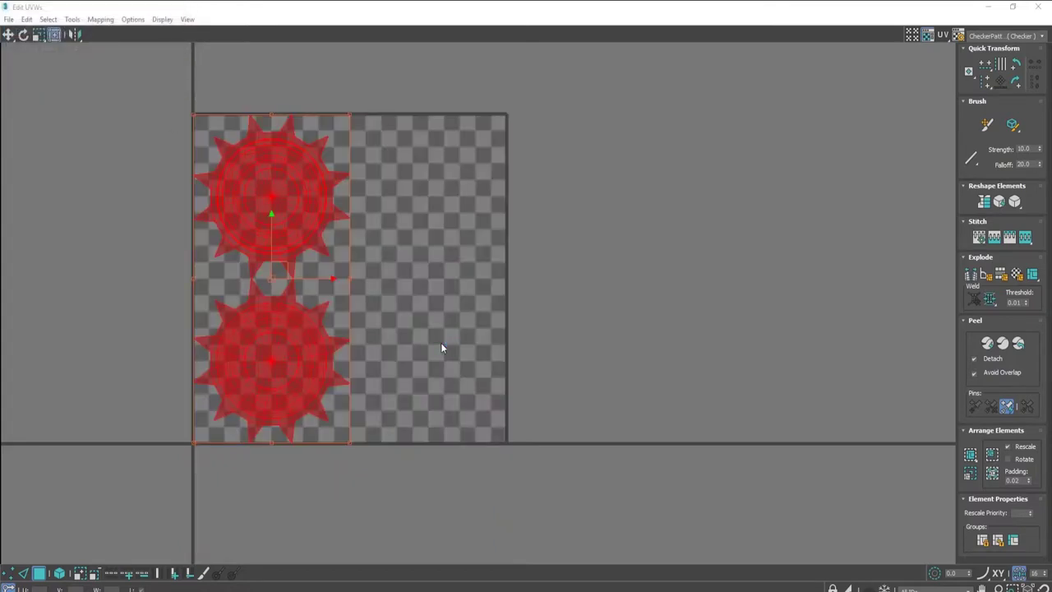
key(ctrl+z)
Try a Box normal mapping projection, then undo it.
click(100, 19)
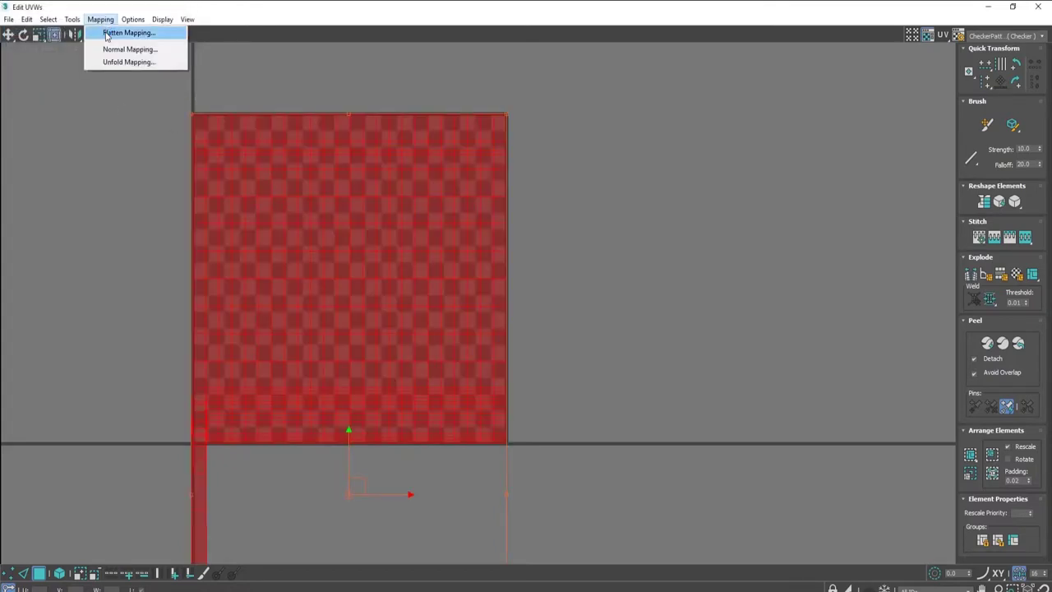
click(116, 48)
click(83, 31)
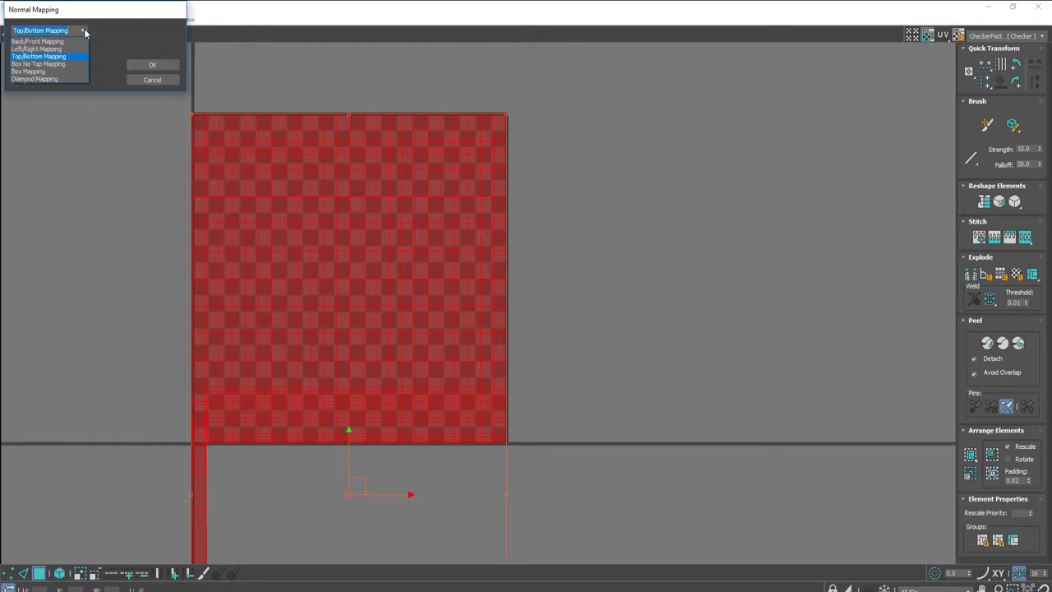
click(39, 80)
click(152, 64)
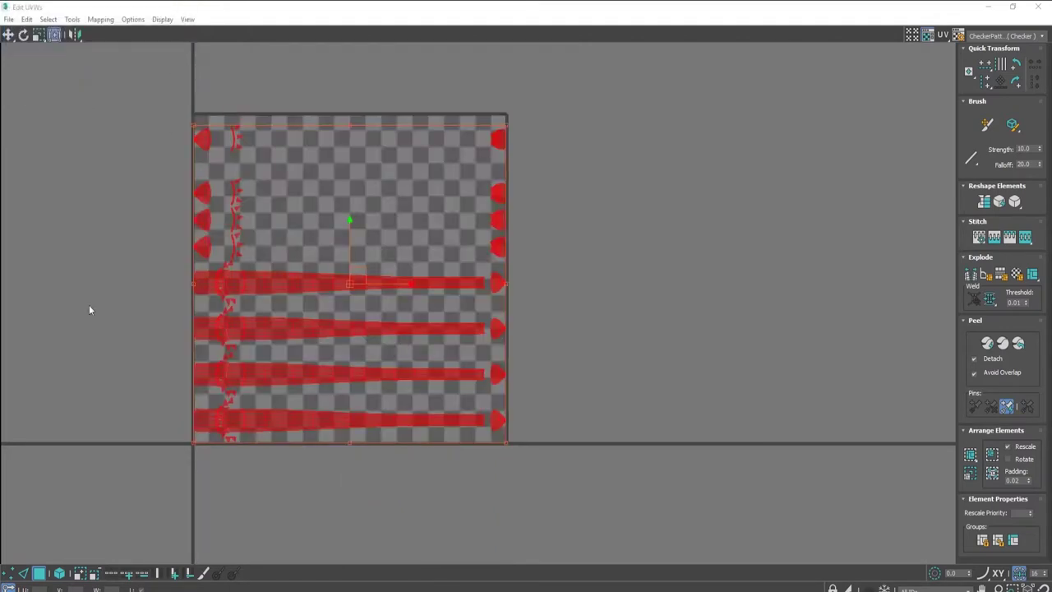
key(ctrl+z)
Apply Back/Front normal mapping to lay the bat out as two side strips, then deselect.
click(73, 19)
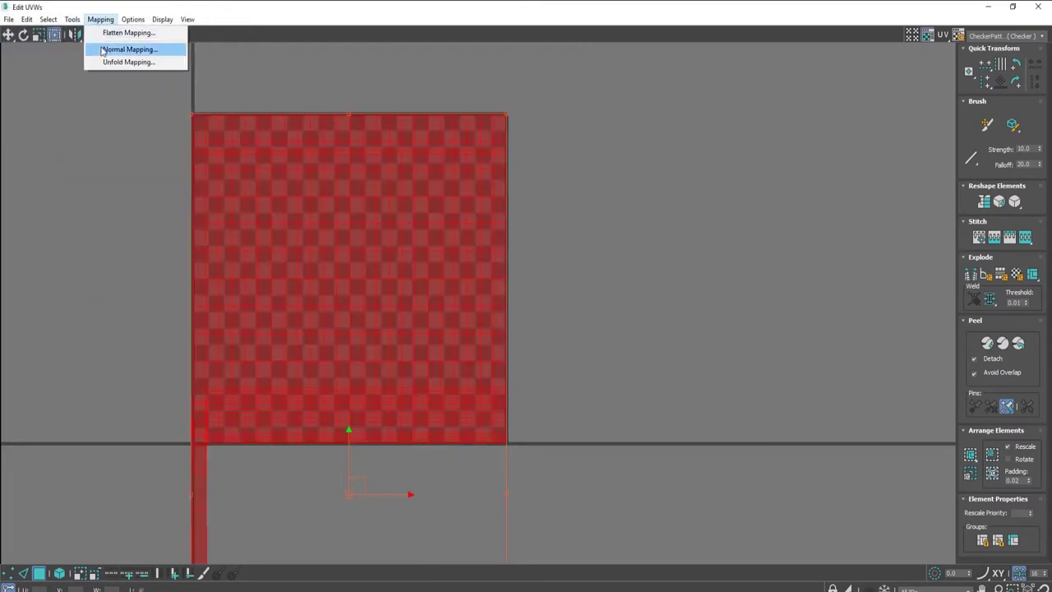
click(101, 51)
click(83, 32)
click(36, 56)
click(137, 65)
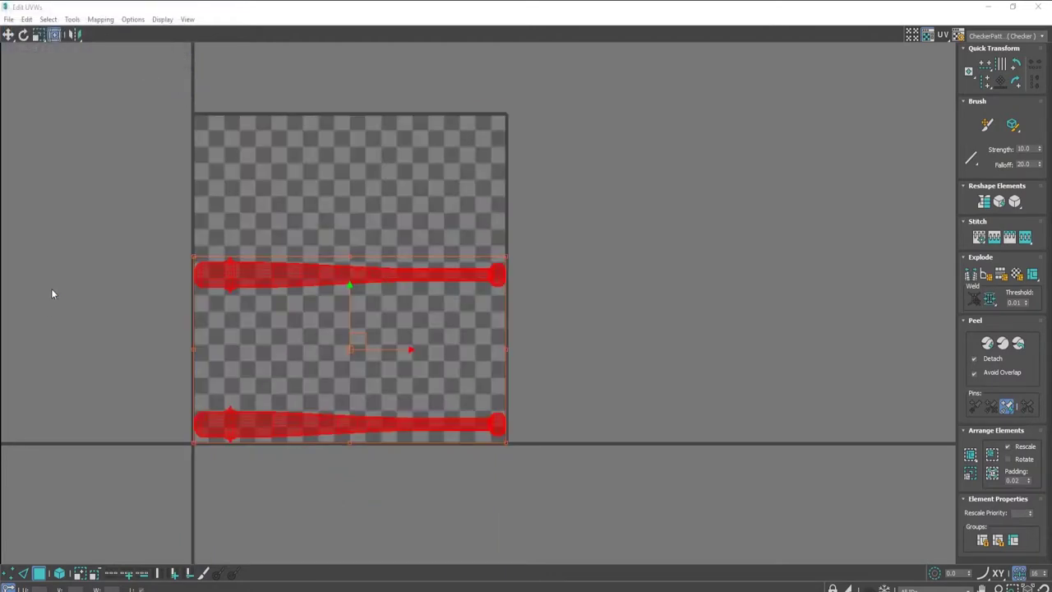
click(72, 19)
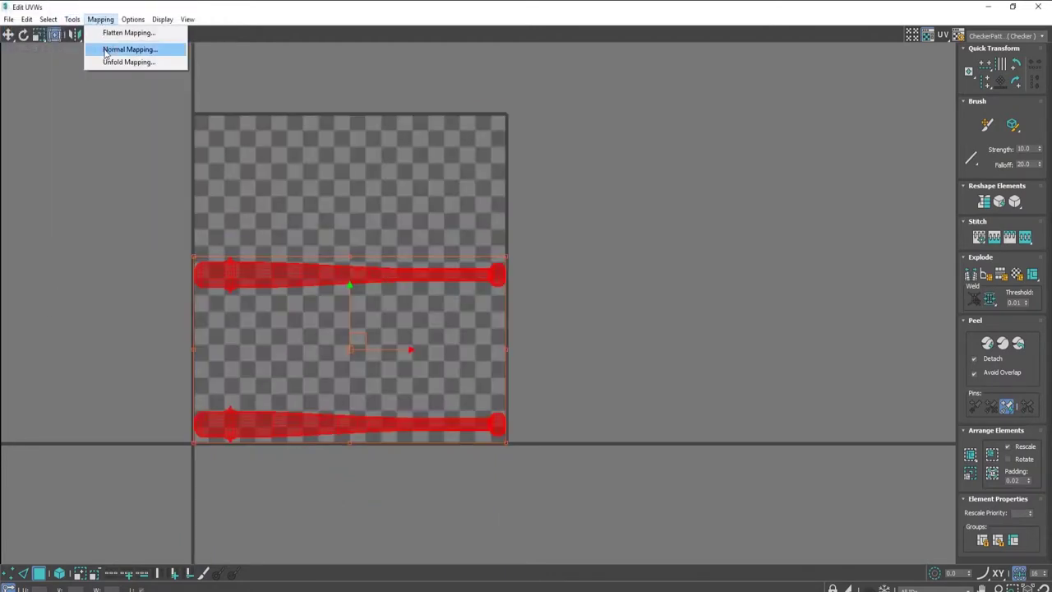
click(85, 166)
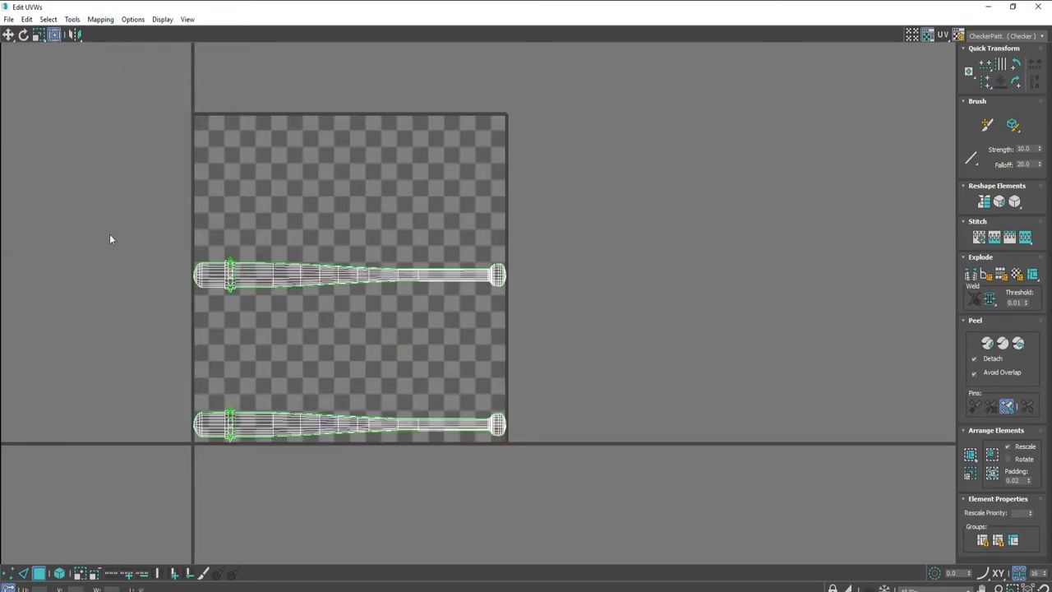
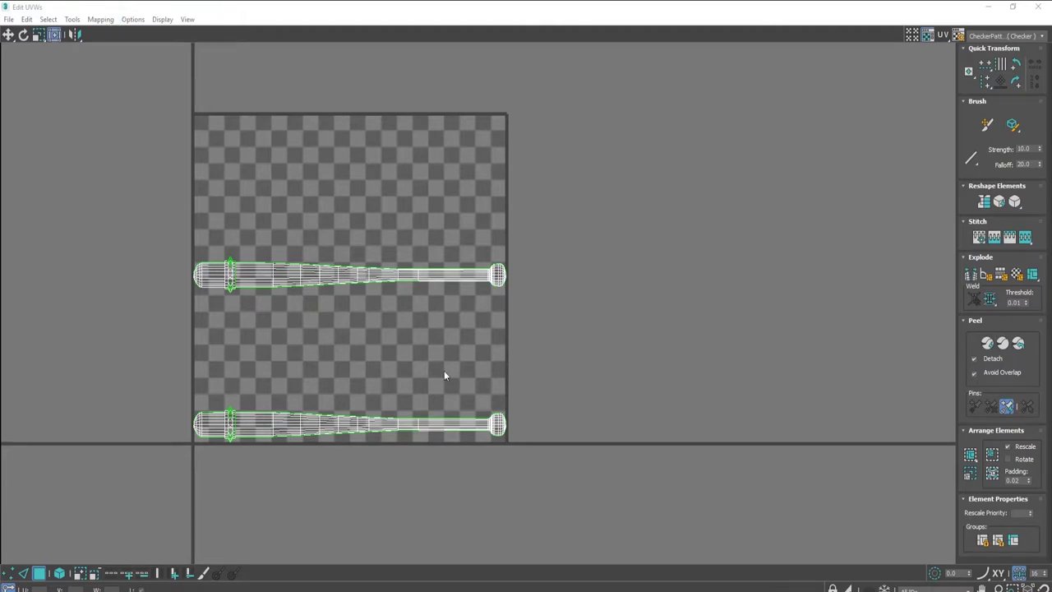
Move the upper bat UV shell up near the top of the UV tile, clear of the lower shell.
drag(153, 82, 588, 532)
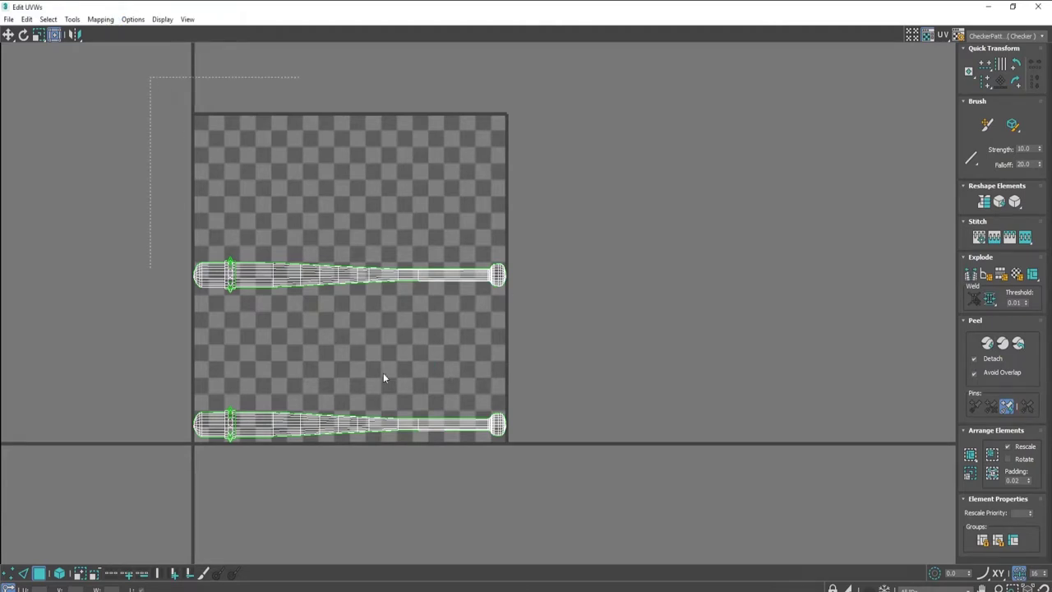
click(657, 316)
click(10, 19)
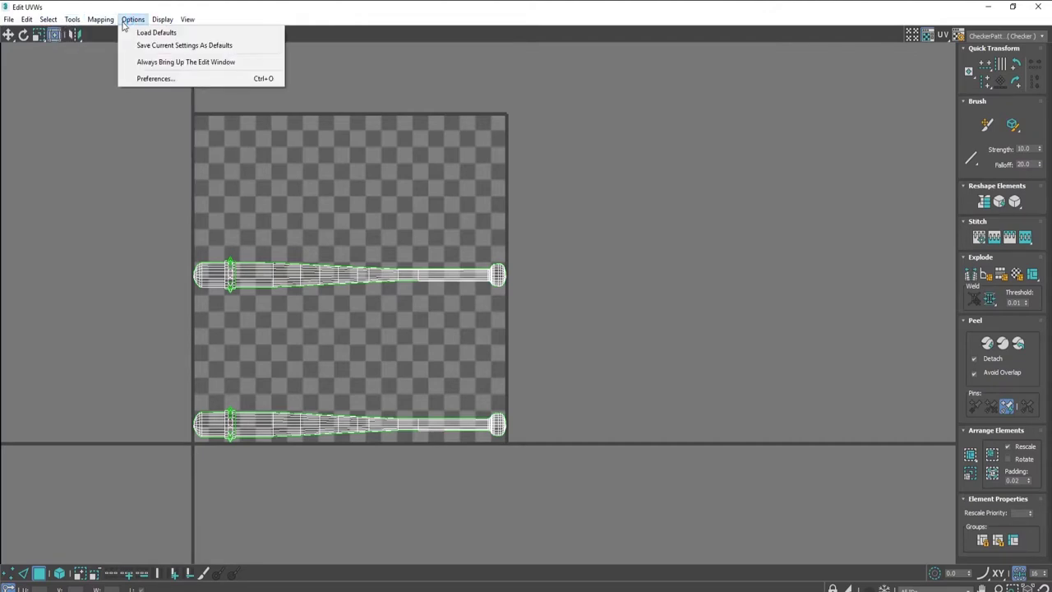
click(247, 271)
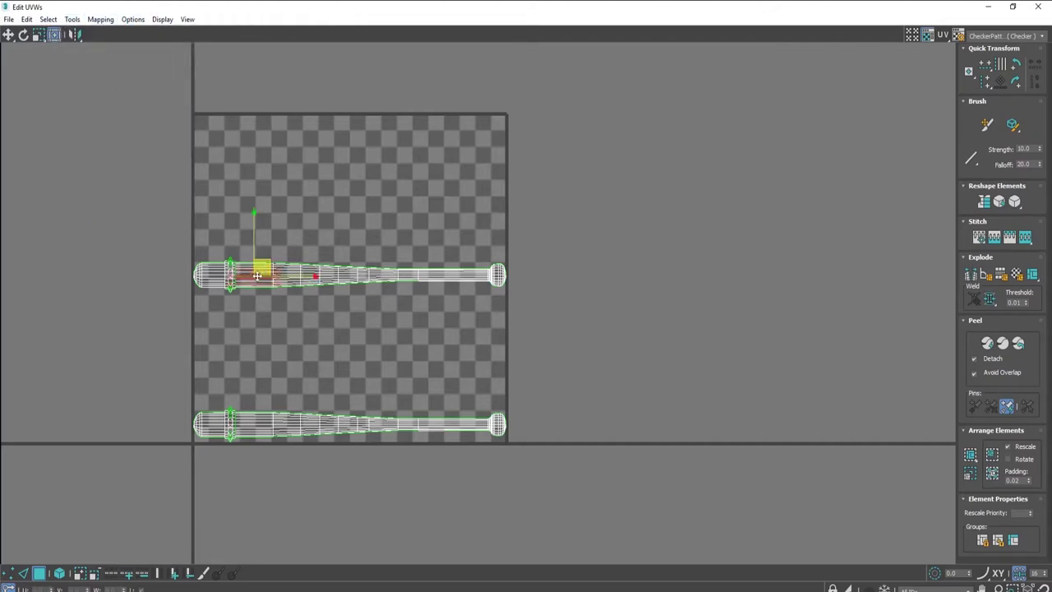
drag(146, 236, 622, 327)
mouse_move(350, 202)
mouse_down()
mouse_move(369, 372)
mouse_move(385, 195)
mouse_up()
click(117, 138)
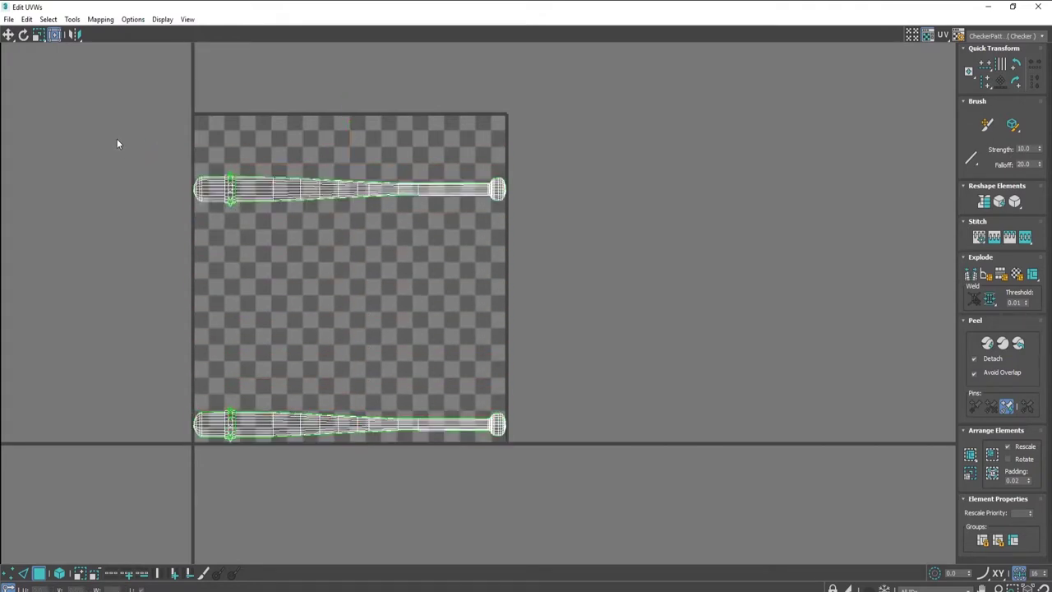
Render a UV template with the Default target and maximize the Render Map window.
click(71, 20)
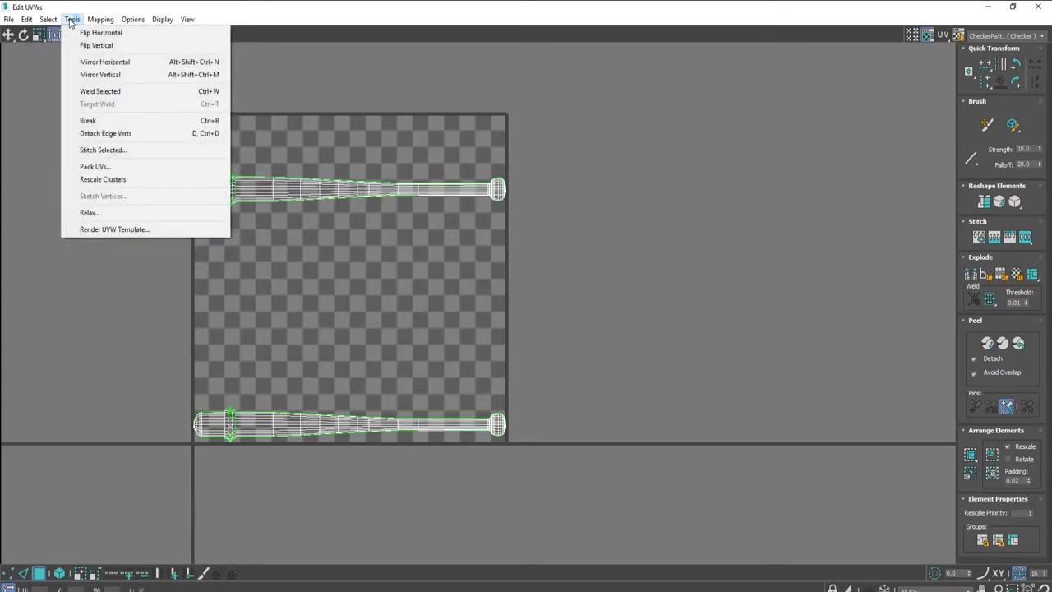
click(112, 230)
click(48, 62)
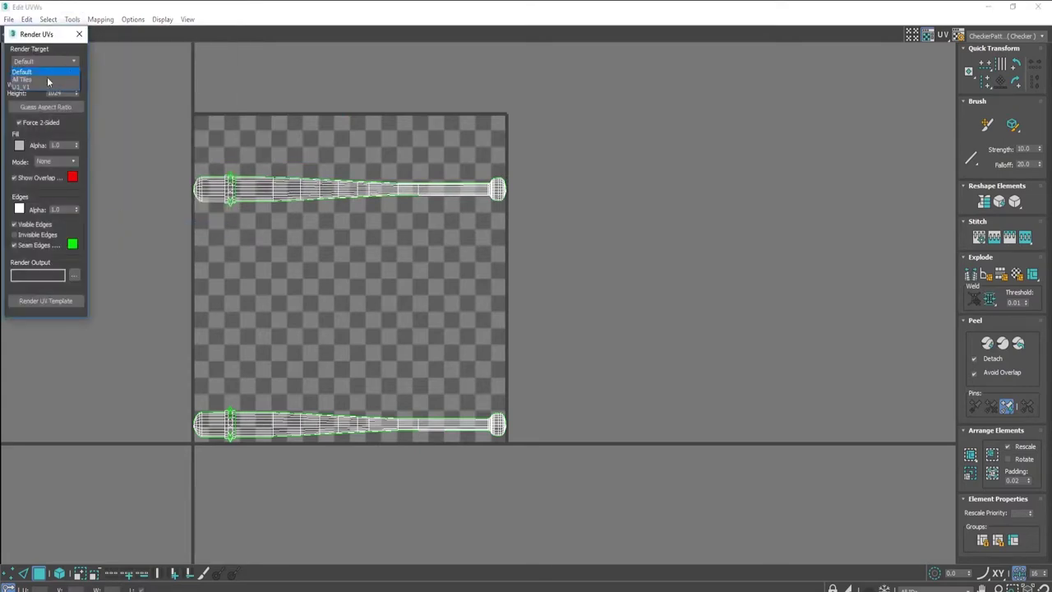
click(33, 46)
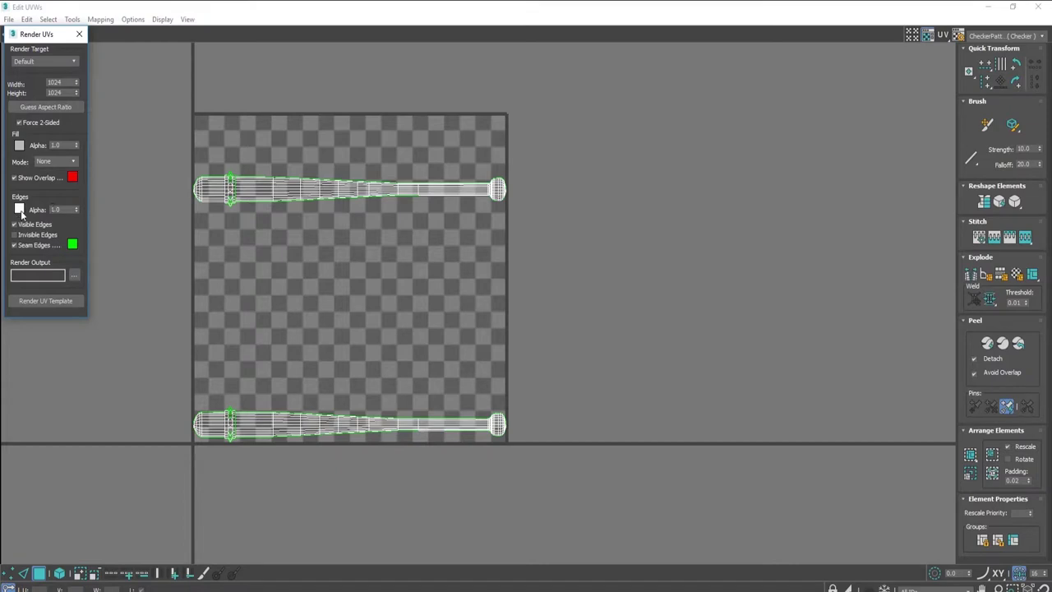
click(51, 301)
drag(117, 16, 629, 51)
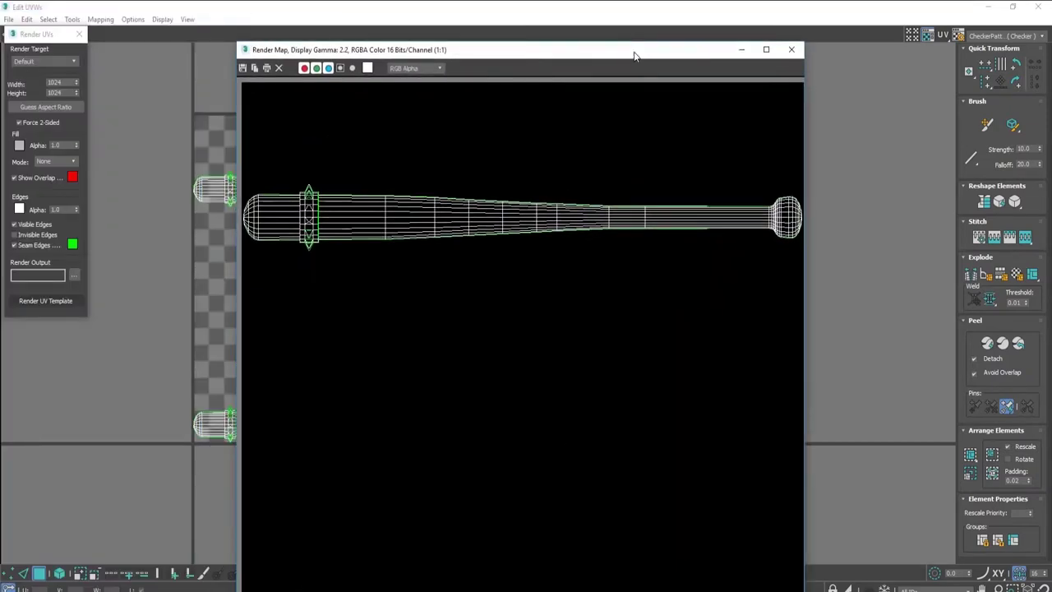
double_click(629, 51)
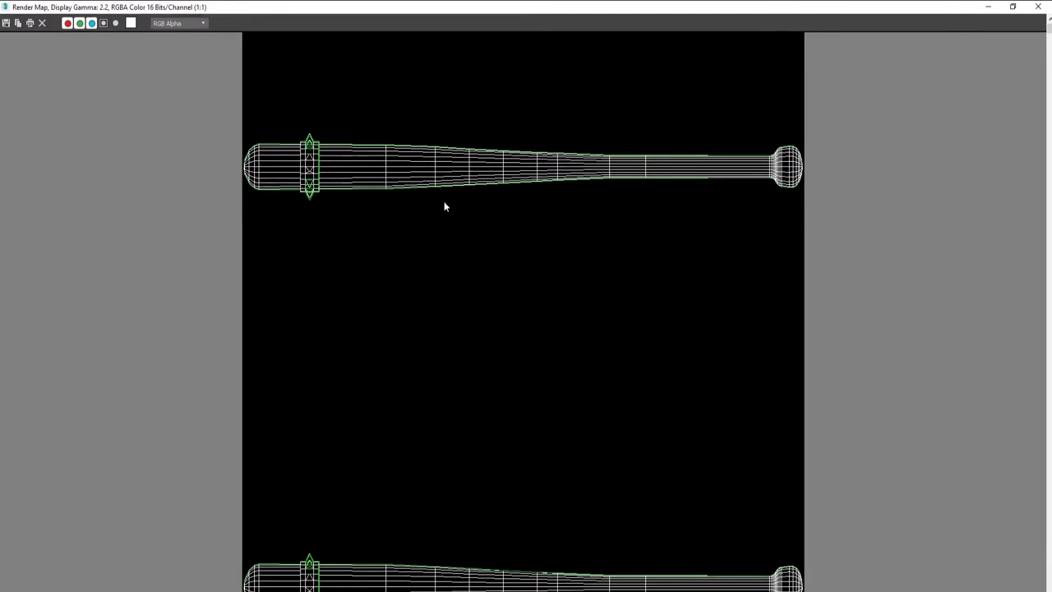
Close the template window, re-render the UV template and show it full screen.
click(1038, 6)
click(82, 33)
click(72, 19)
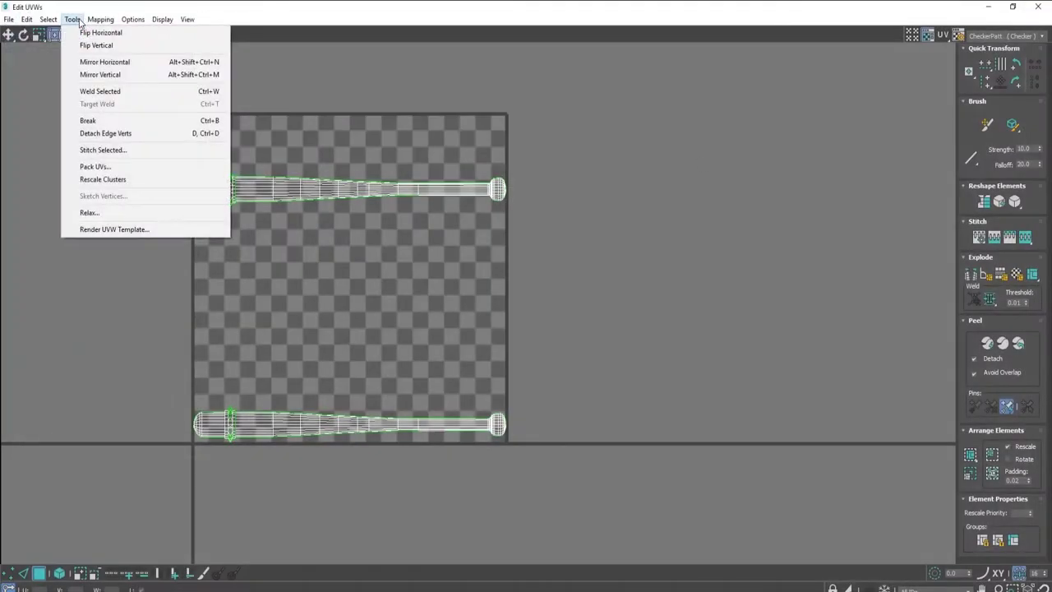
click(102, 229)
click(45, 301)
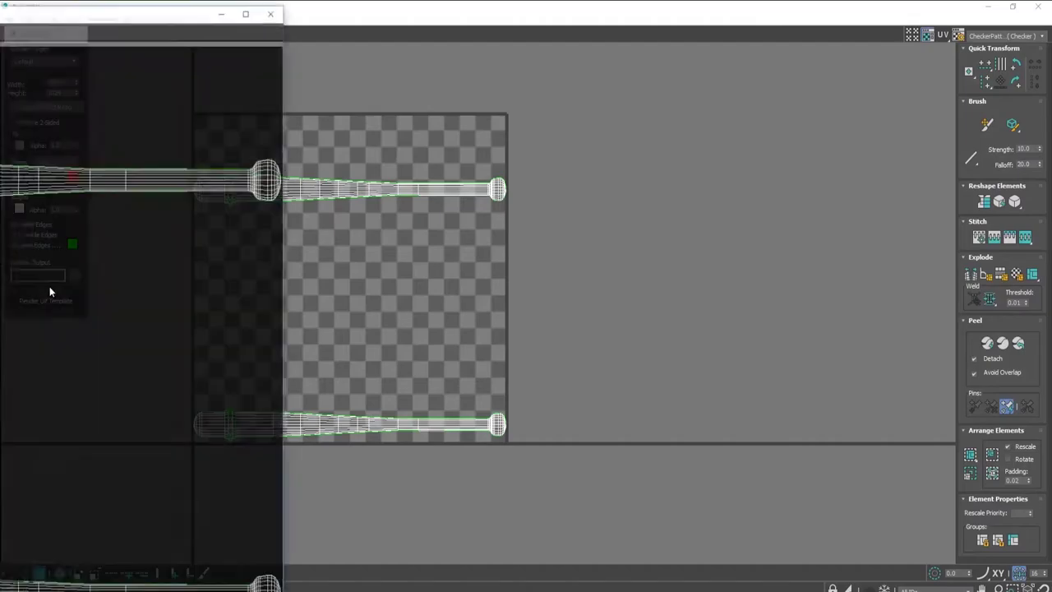
double_click(112, 15)
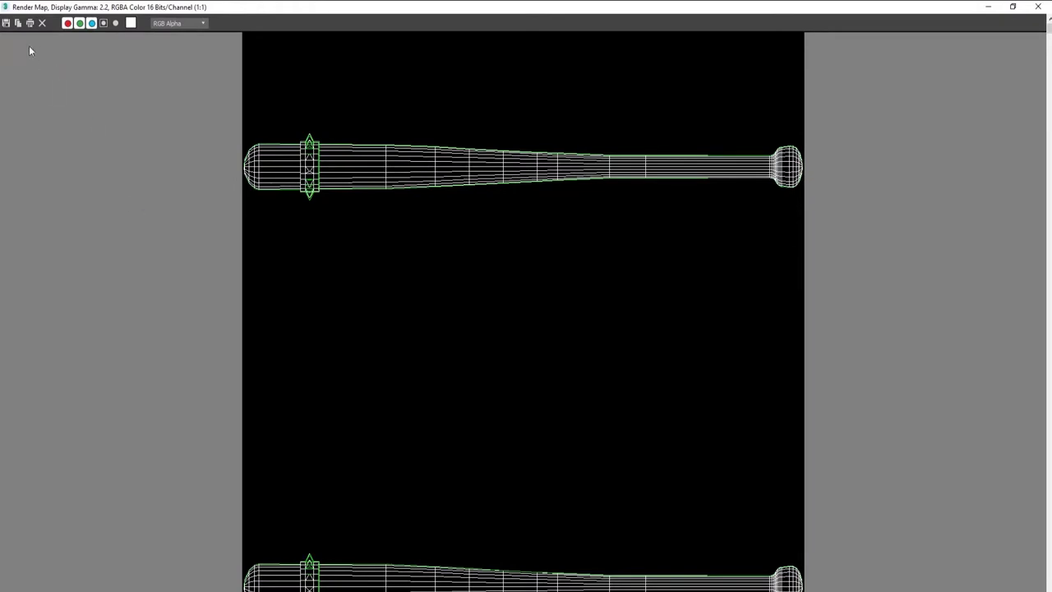
Save the rendered UV template as a PNG named BatUVs, accepting the PNG configuration.
click(7, 23)
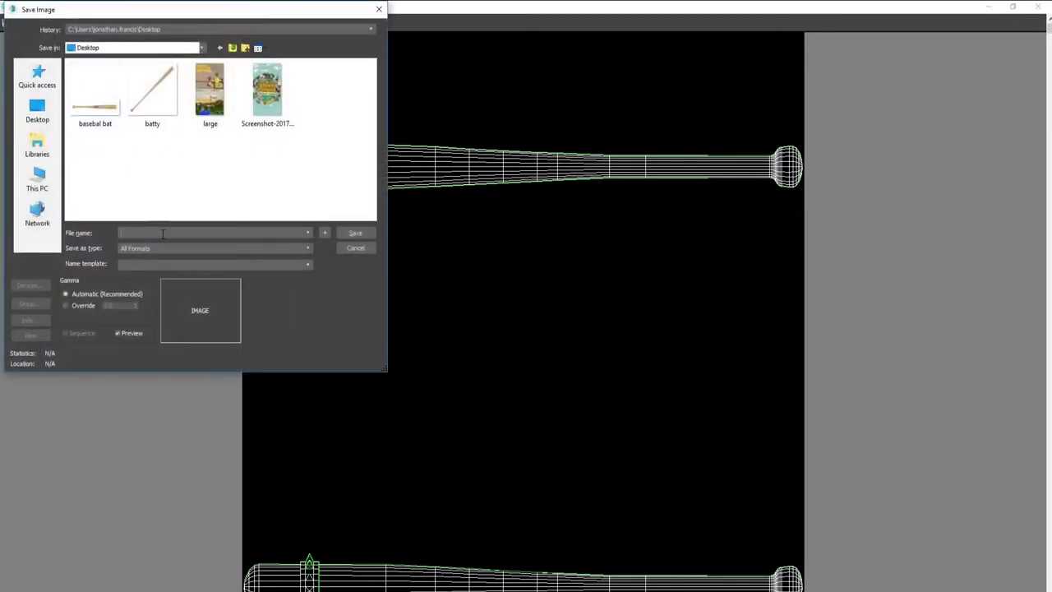
text(BatUVs)
click(197, 251)
click(145, 310)
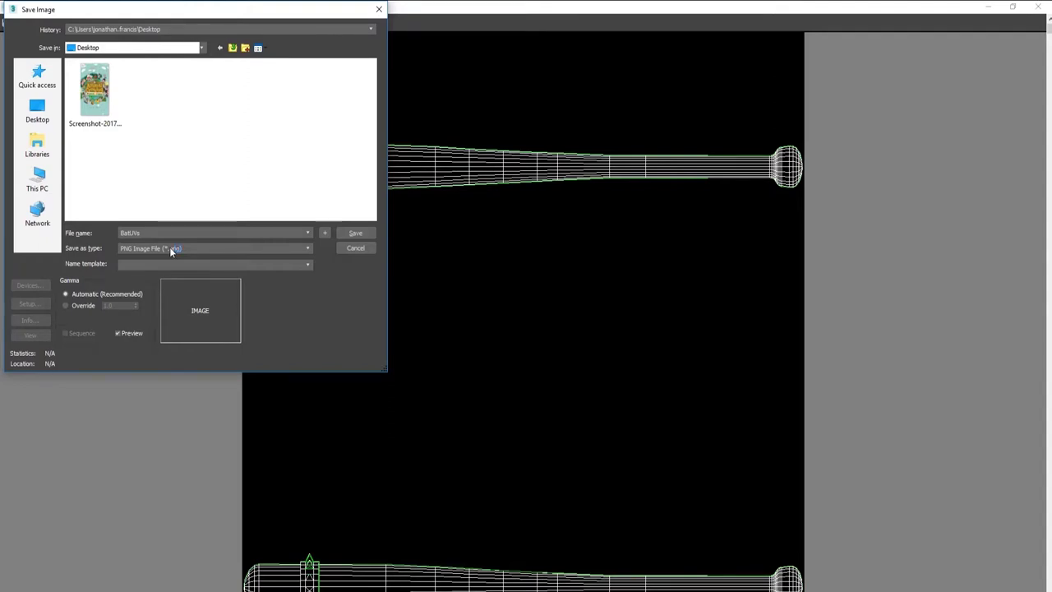
click(354, 232)
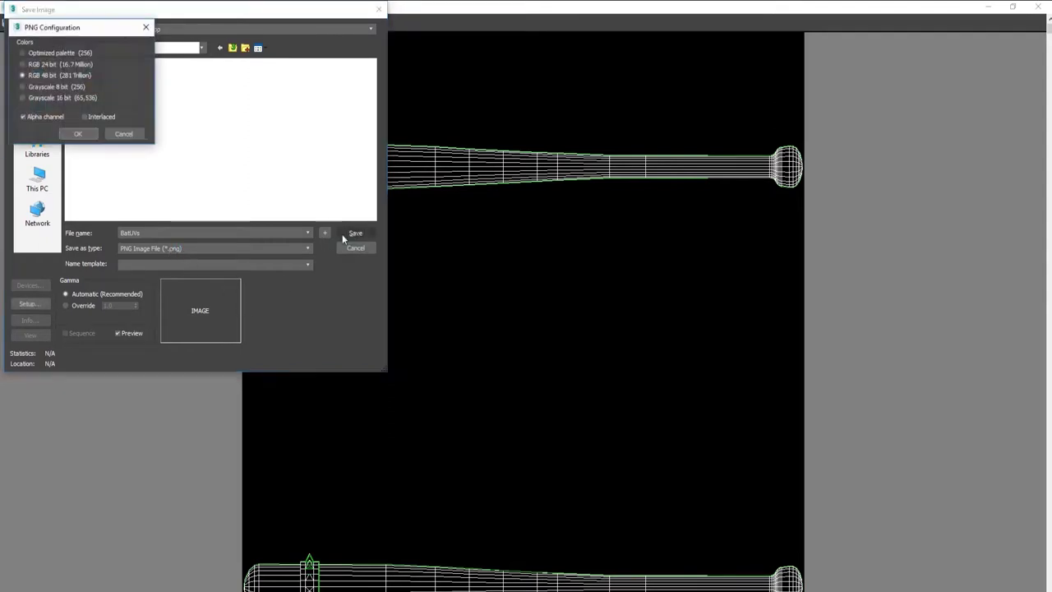
click(80, 136)
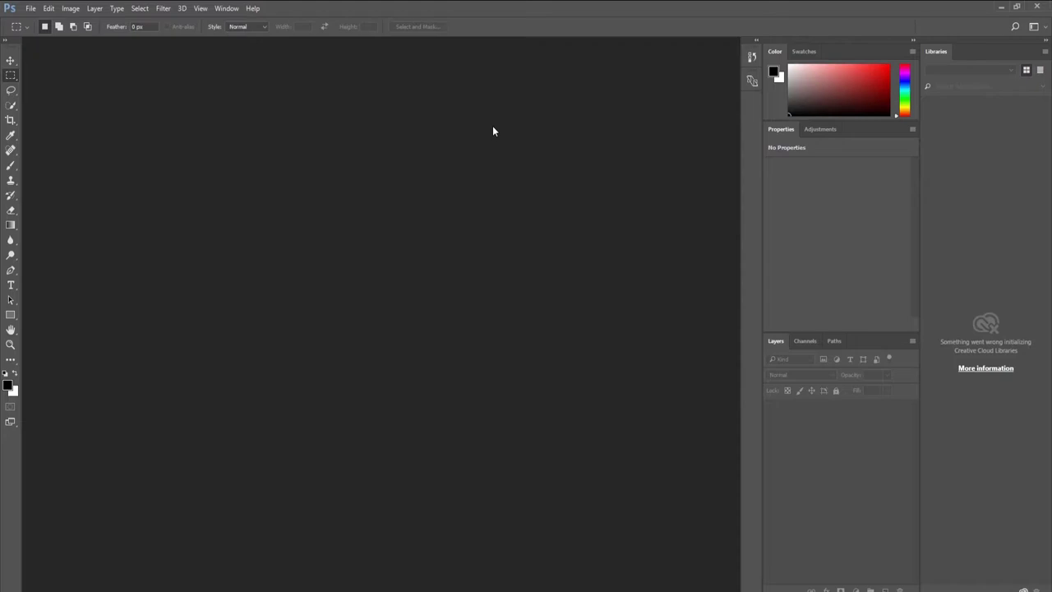
Open BatUVs.png and add a black-filled layer beneath the wireframe layer.
click(30, 9)
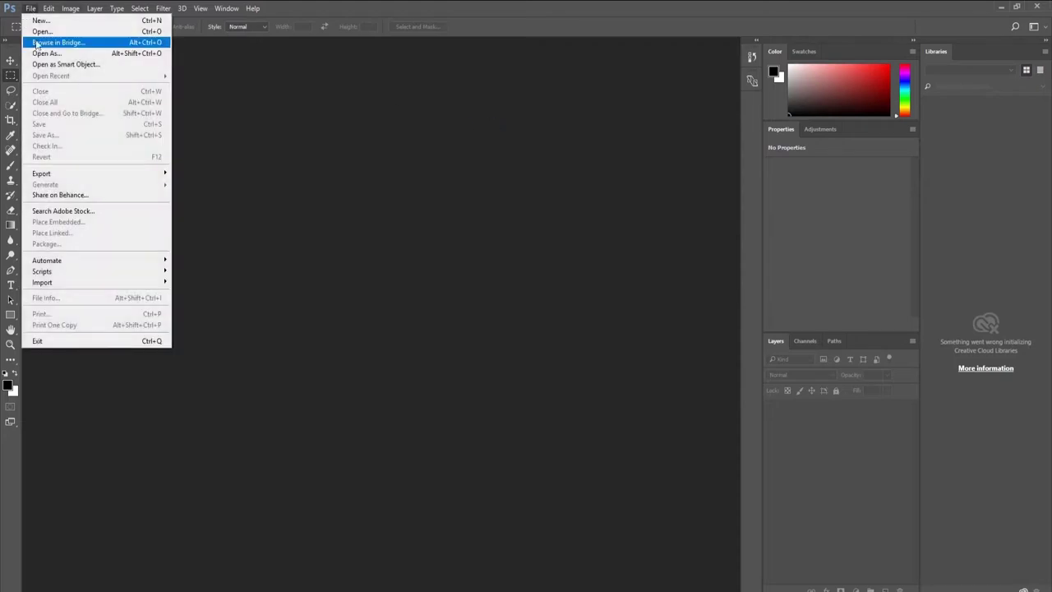
click(37, 36)
double_click(248, 90)
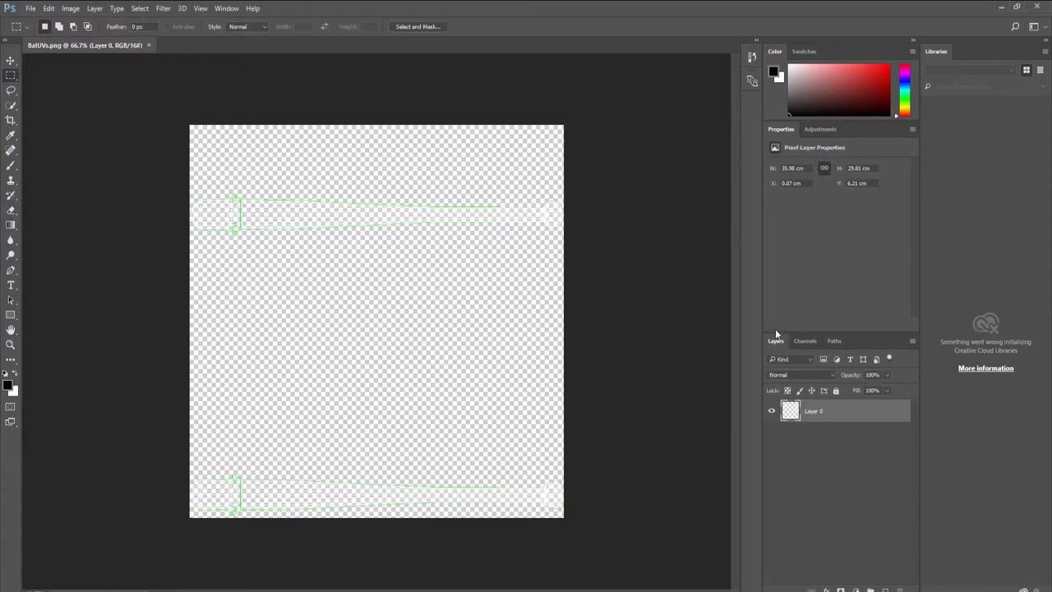
click(885, 589)
drag(834, 413, 836, 455)
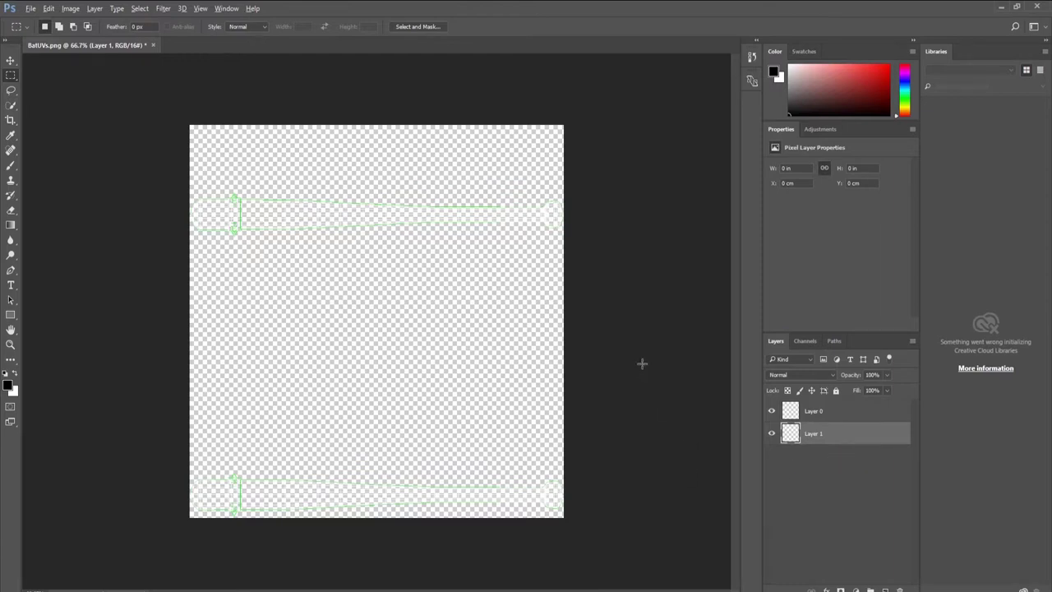
key(alt+BackSpace)
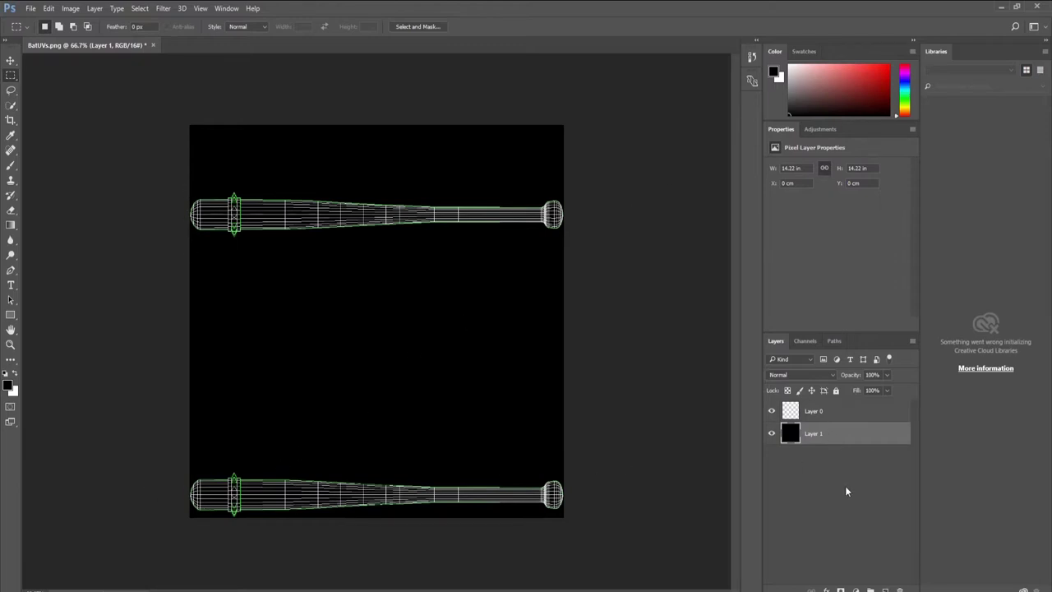
Add an empty Layer 2 and rename the wireframe Layer 0 to 'dont draw or render'.
key(ctrl+shift+alt+n)
click(819, 414)
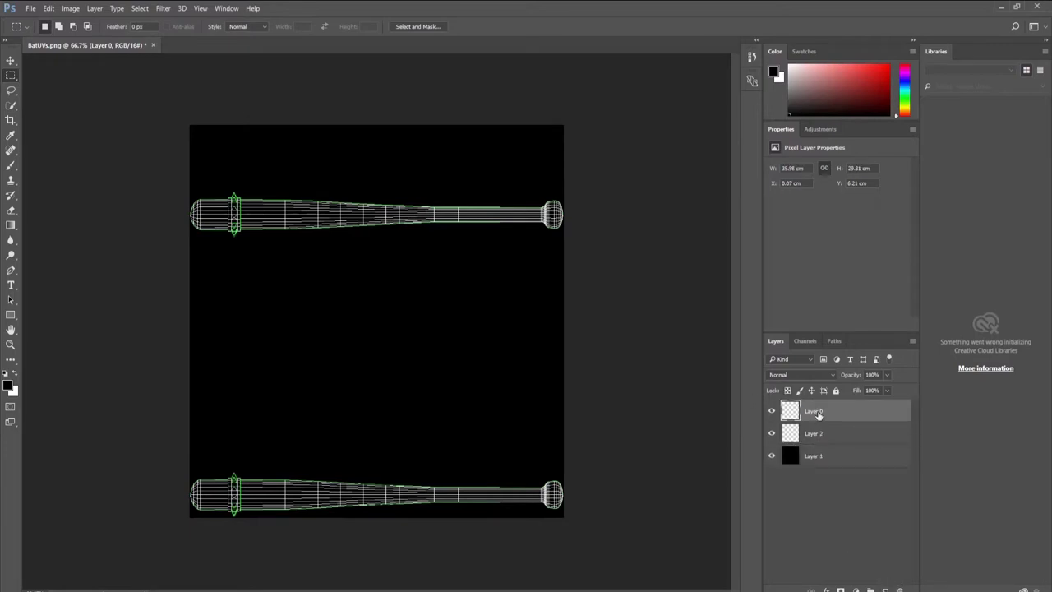
double_click(818, 414)
text(dont draw or render)
key(Return)
click(813, 433)
click(771, 411)
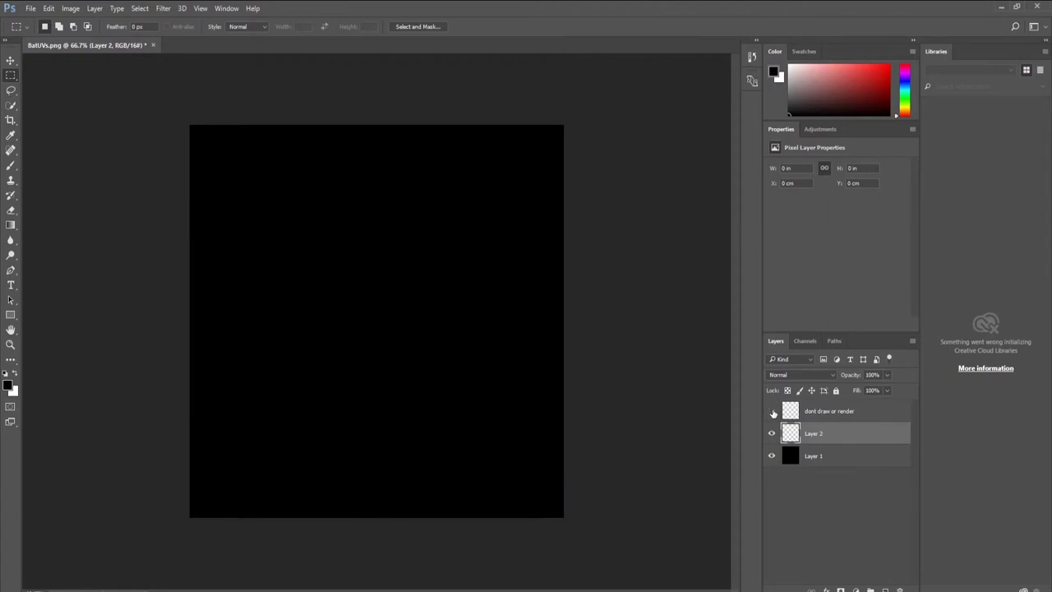
click(771, 411)
click(771, 411)
click(771, 411)
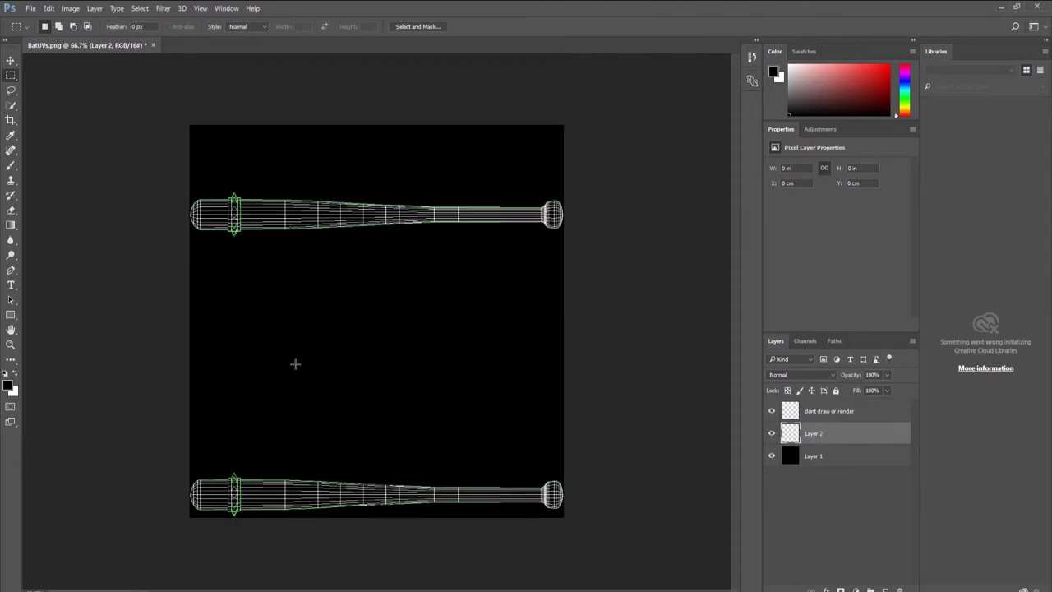
Paint red over both bat handles with a size 125 brush on Layer 2.
key(b)
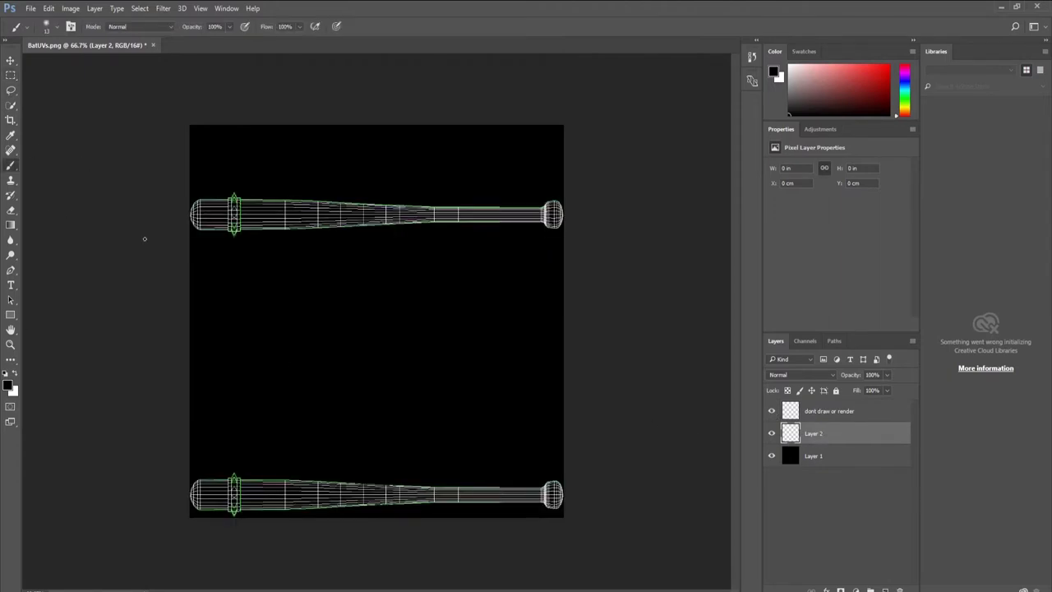
key(bracketright)
key(bracketright)
key(bracketright)
click(8, 386)
drag(535, 156, 535, 143)
click(632, 153)
drag(458, 220, 522, 217)
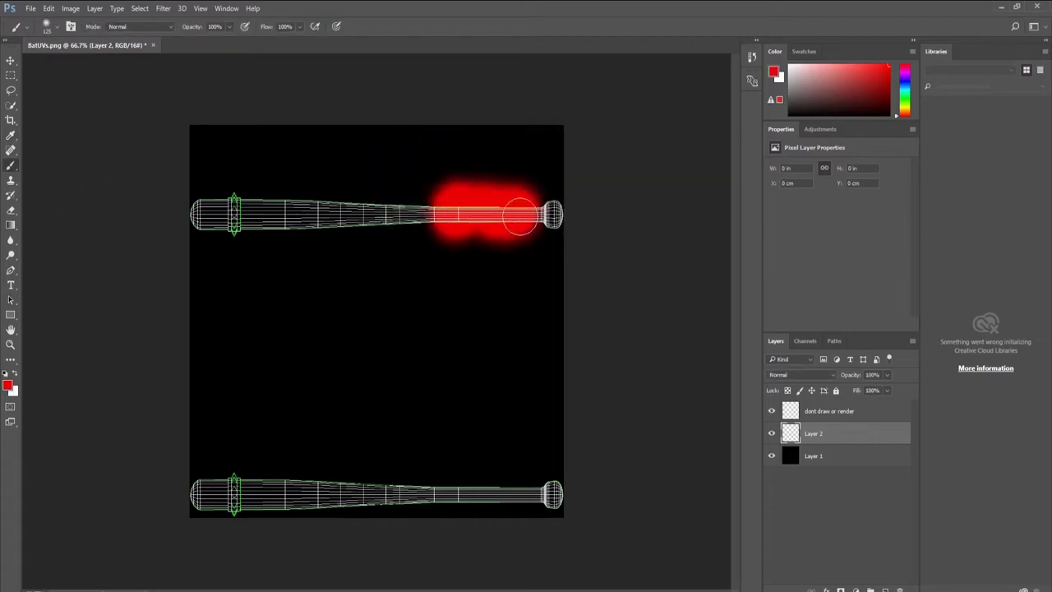
click(47, 26)
key(Escape)
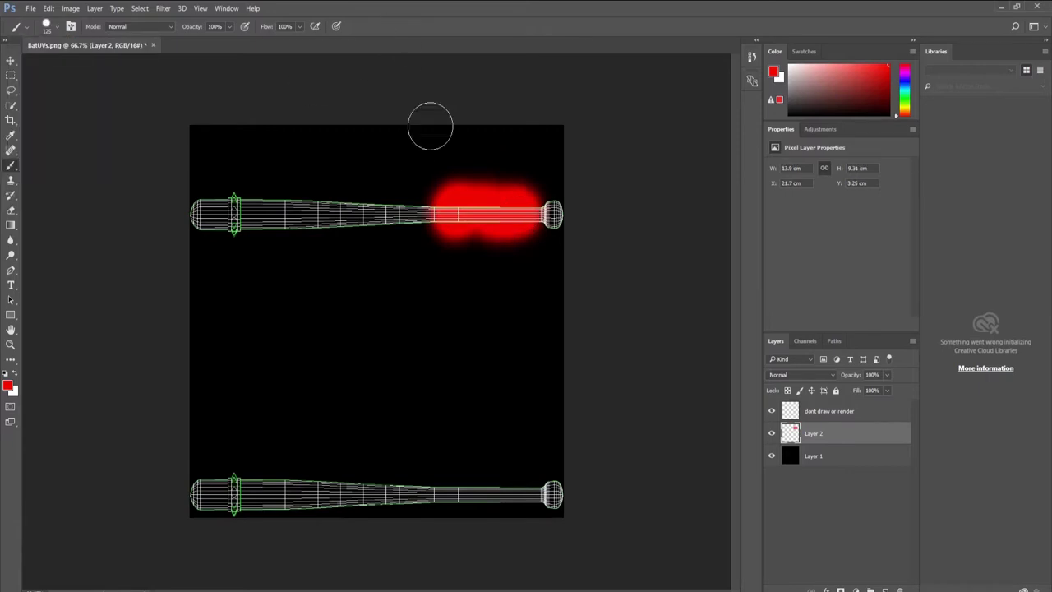
alt+scroll(477, 190, up, 2)
drag(483, 174, 566, 210)
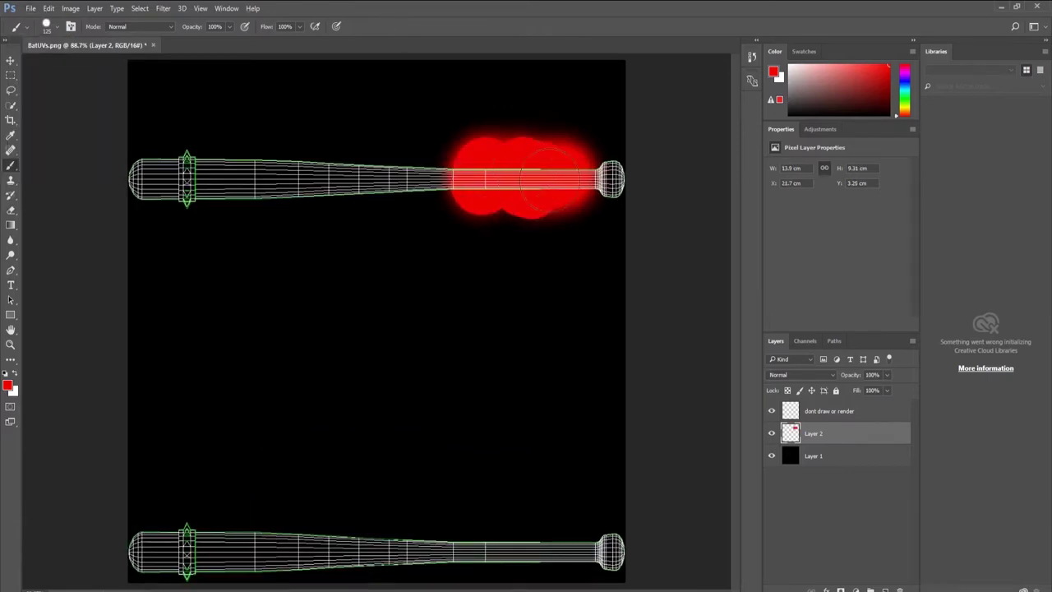
mouse_move(563, 549)
mouse_down()
mouse_move(498, 545)
mouse_move(489, 505)
mouse_up()
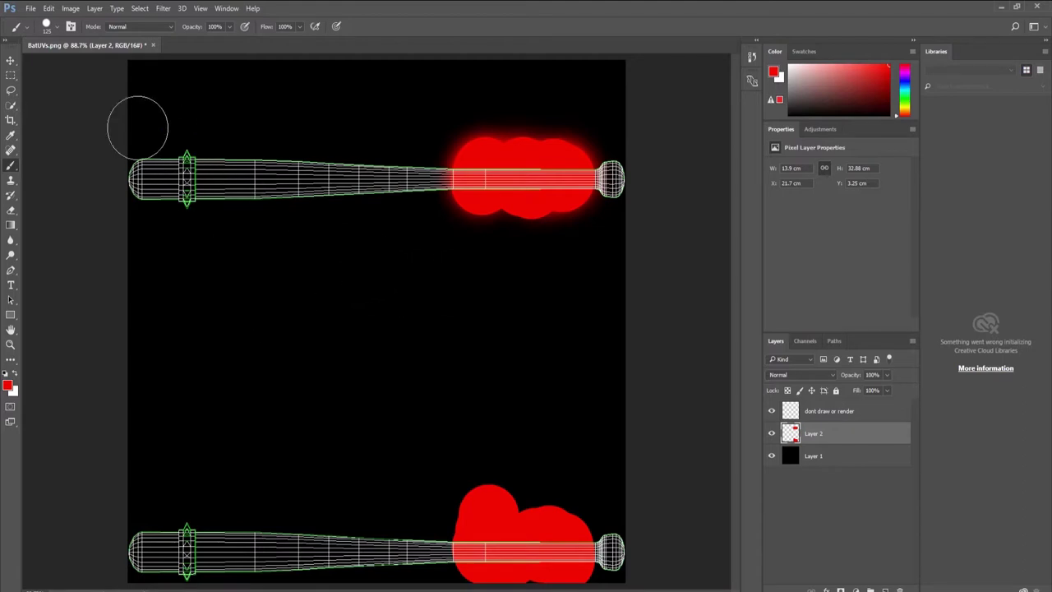
With light grey at brush size 30, paint a straight strip from the upper band to the lower band.
click(793, 83)
key(bracketleft)
key(bracketleft)
key(bracketleft)
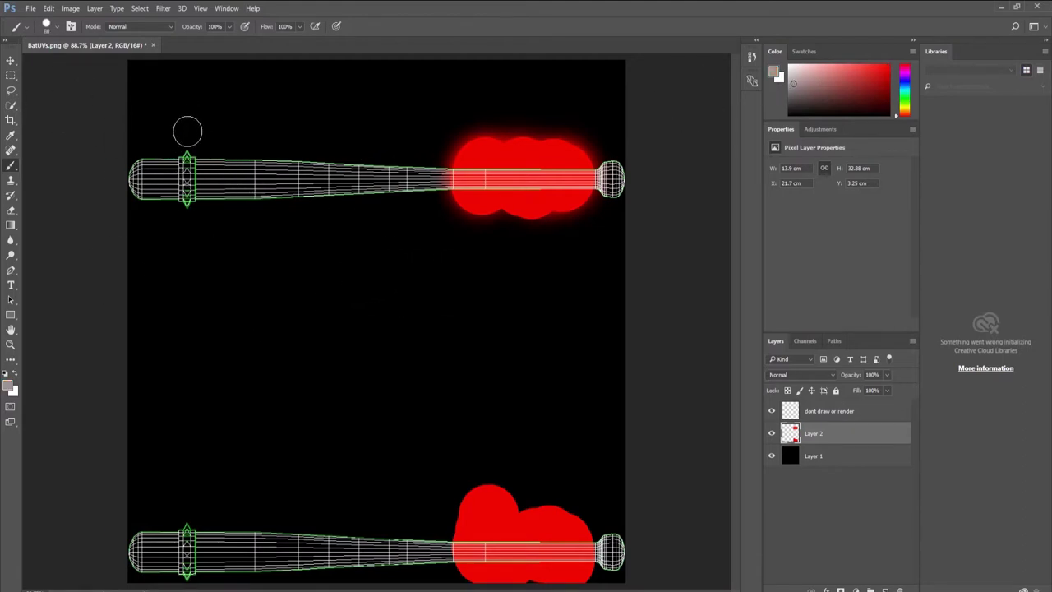
key(bracketleft)
mouse_move(185, 139)
mouse_down()
mouse_move(188, 213)
mouse_move(187, 131)
mouse_up()
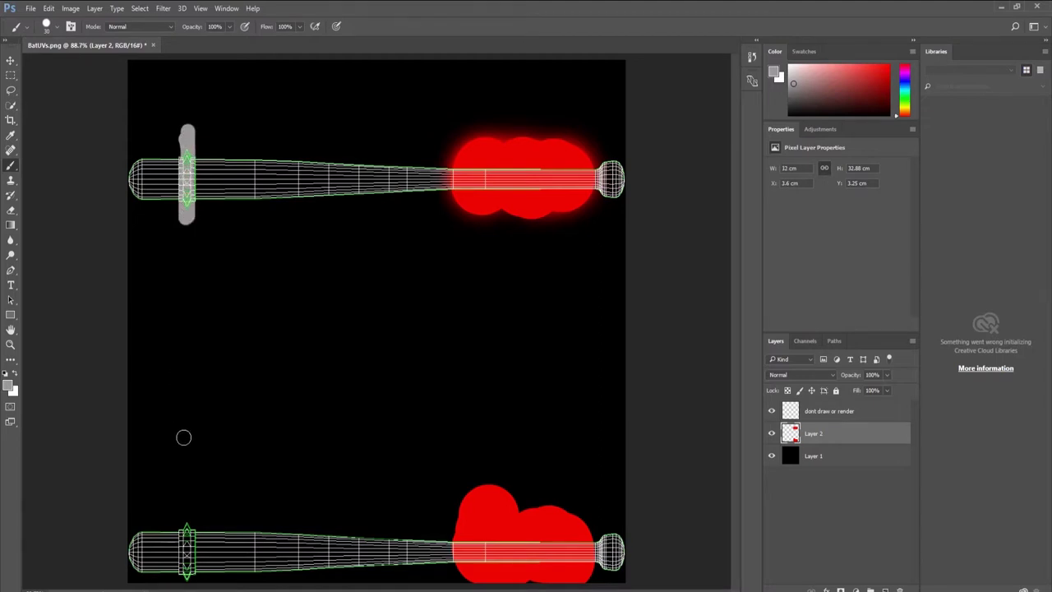
shift+click(187, 542)
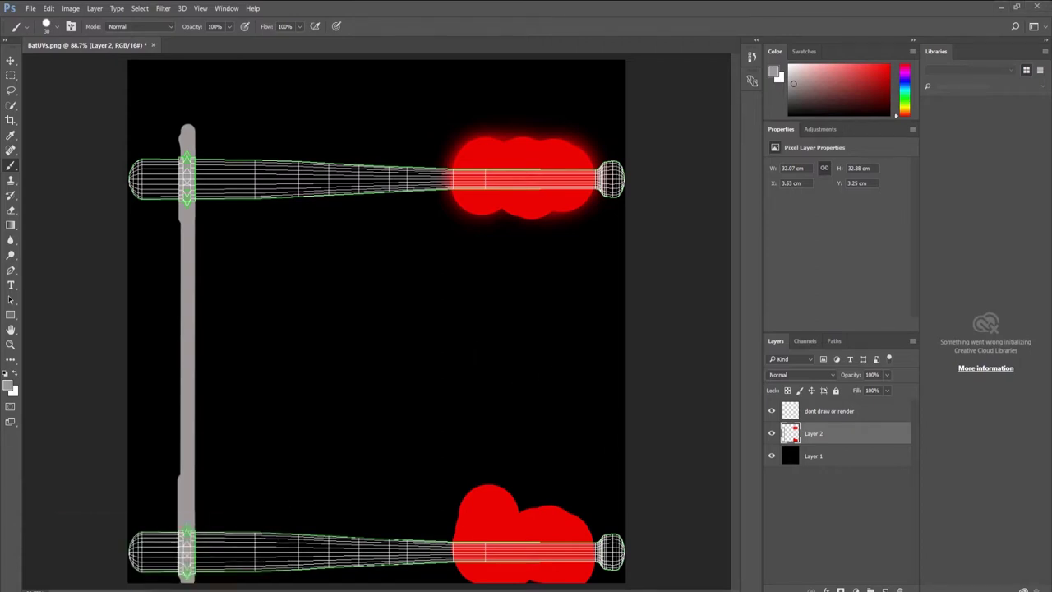
click(165, 542)
Search Google Images for 'wood texture' and browse the results.
click(230, 10)
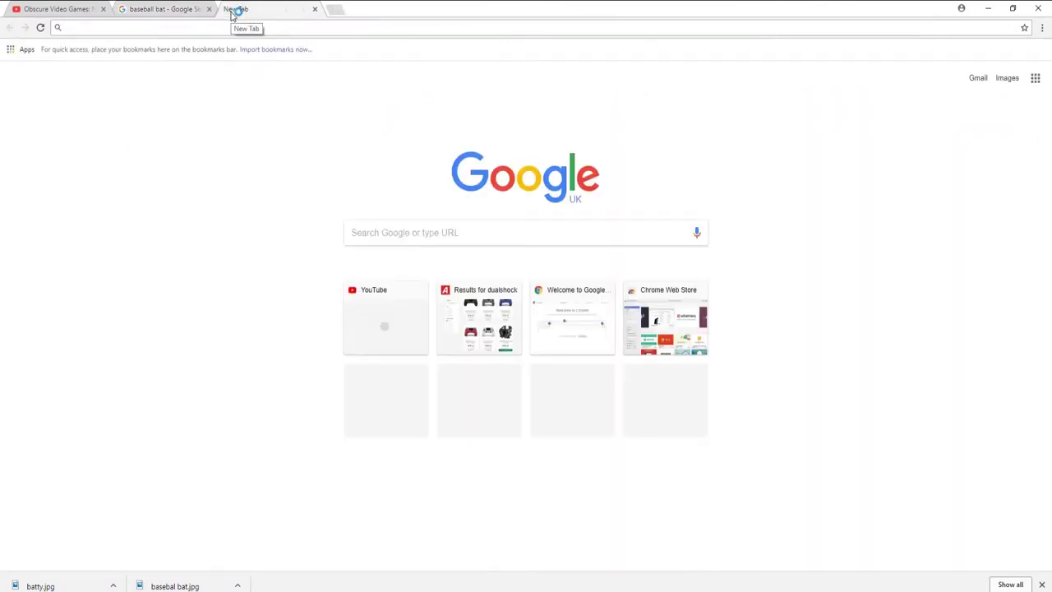
text(wood texture)
key(Return)
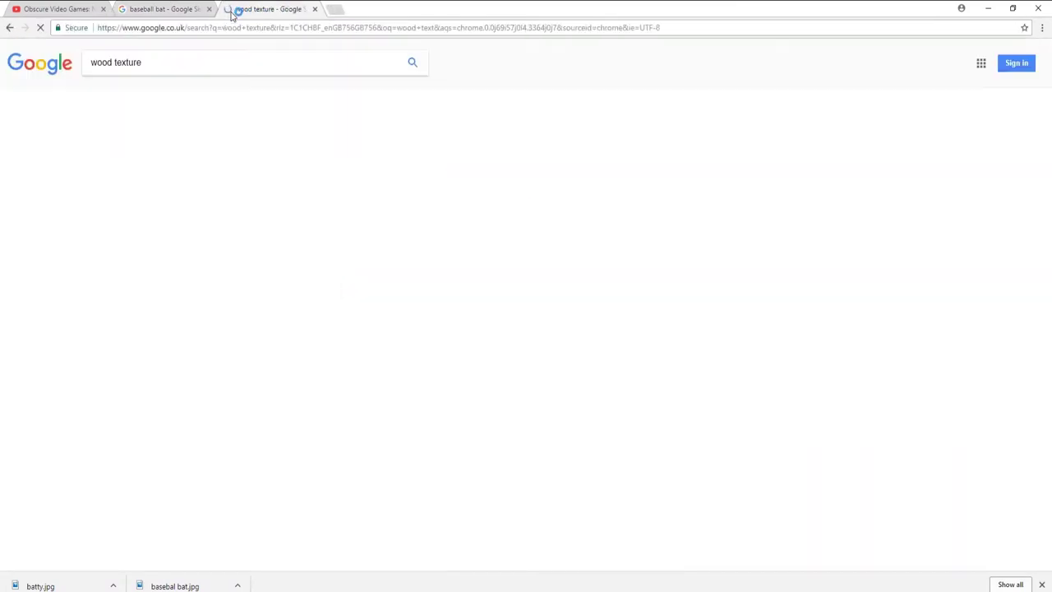
click(128, 95)
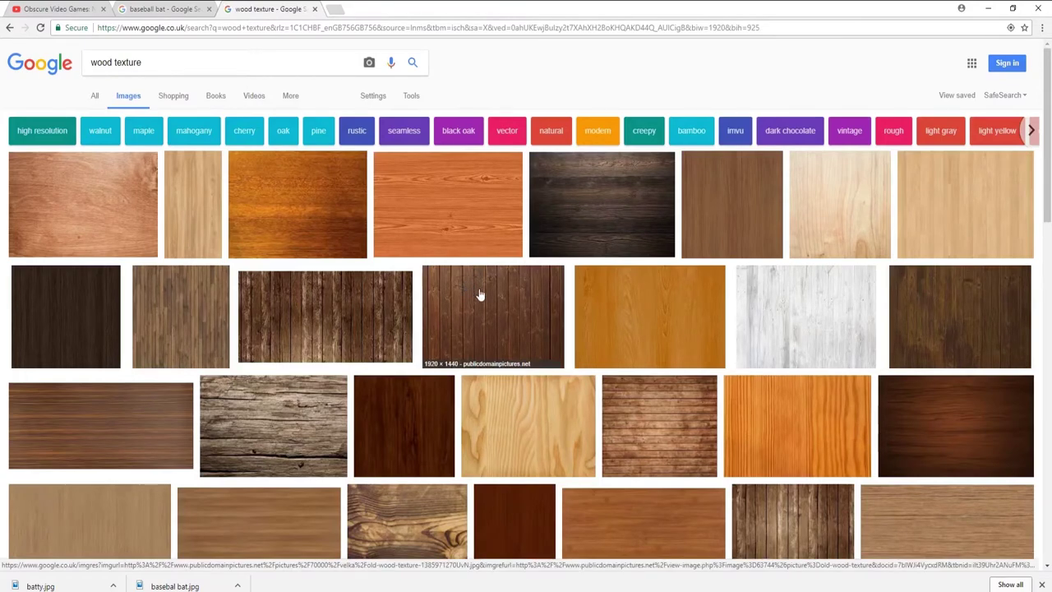
scroll(711, 320, down, 2)
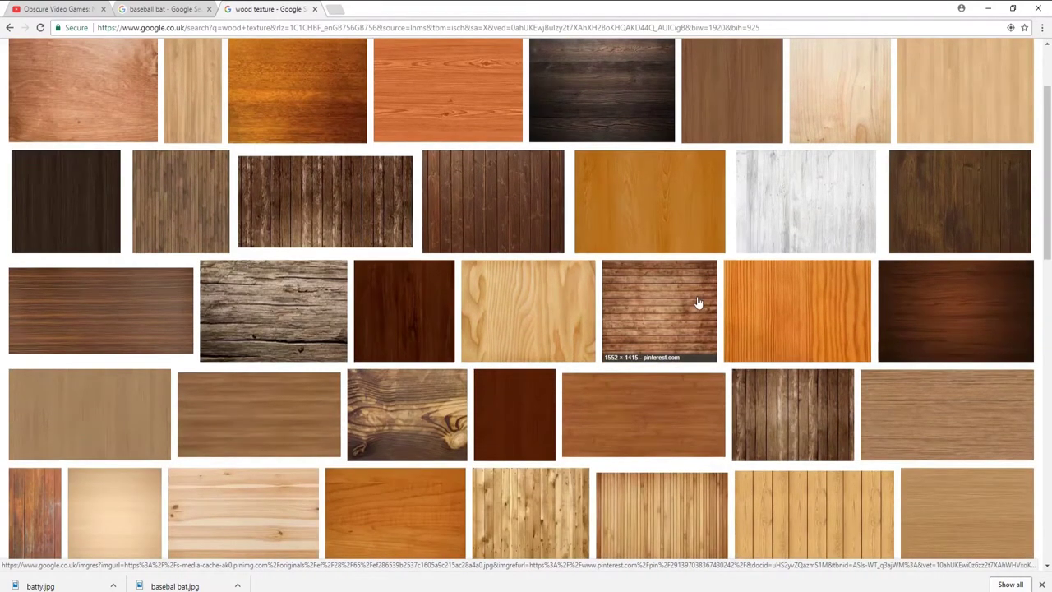
scroll(702, 344, down, 2)
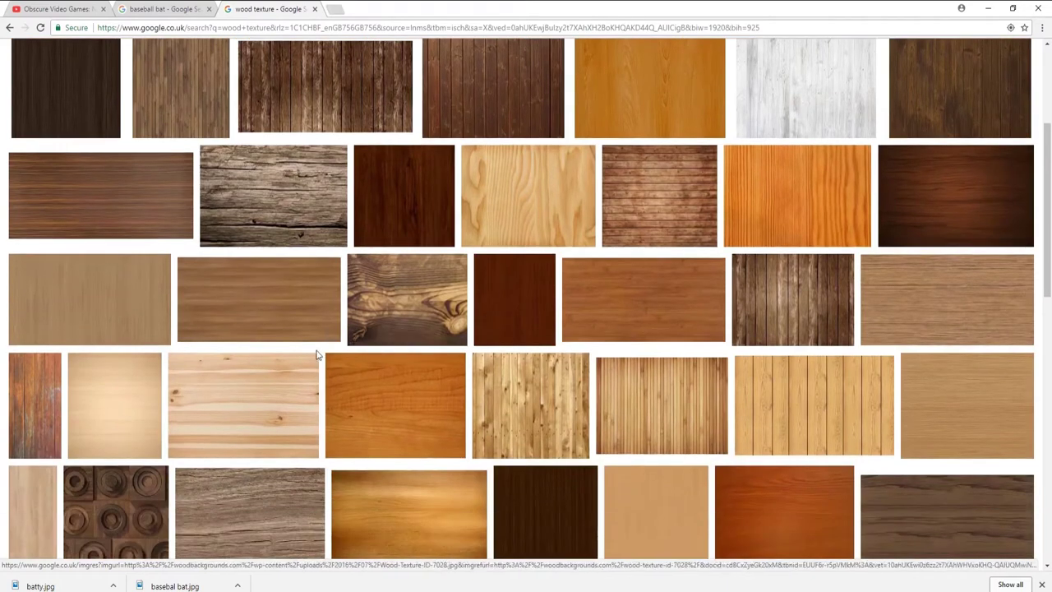
scroll(345, 357, down, 1)
scroll(378, 362, down, 1)
Open the pale pine wood image full size and copy it.
click(232, 213)
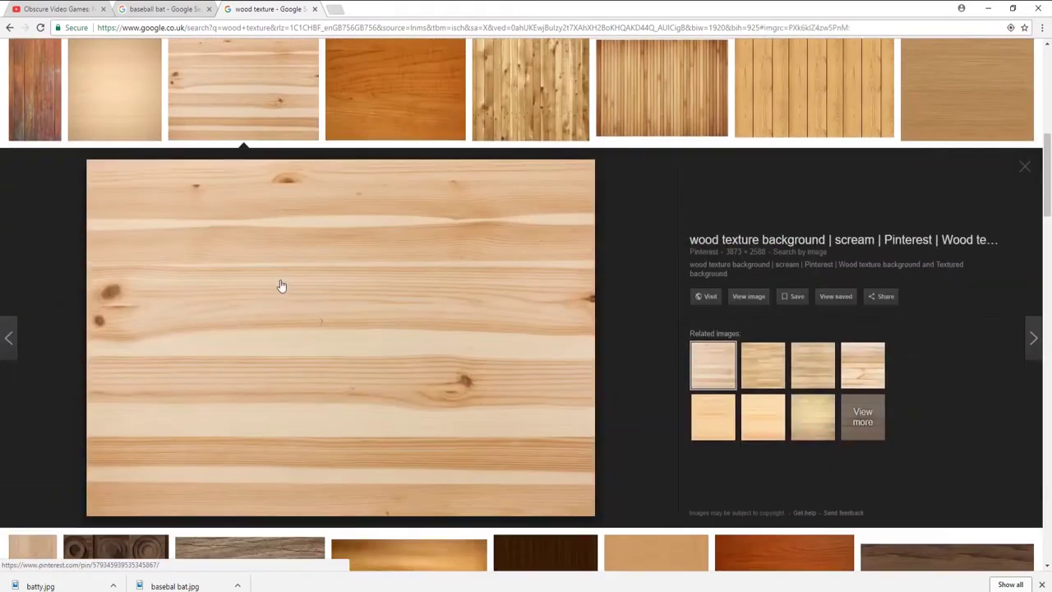
click(750, 304)
right_click(329, 244)
click(369, 279)
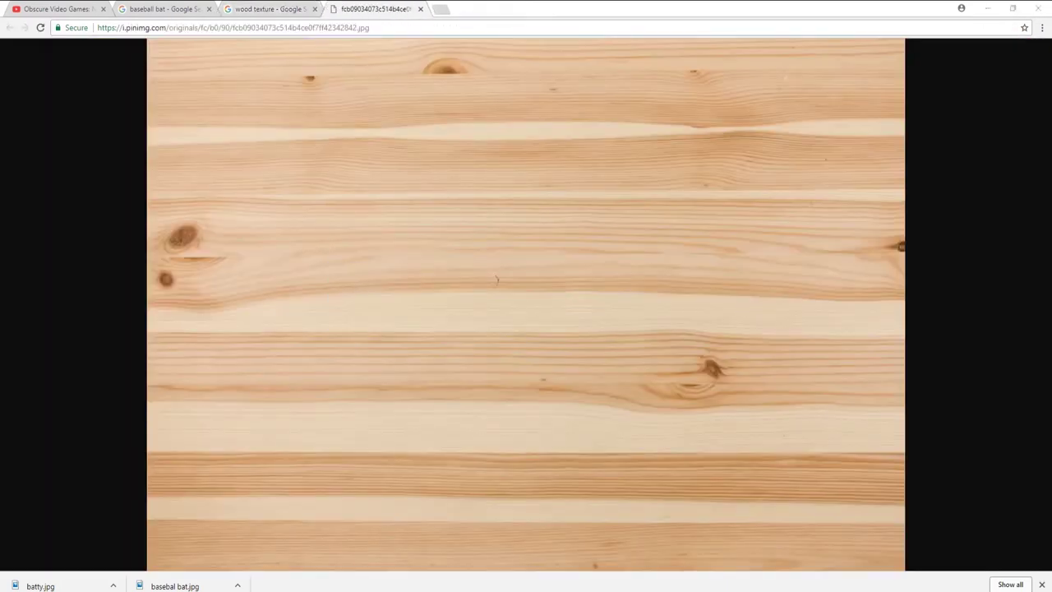
key(alt+Tab)
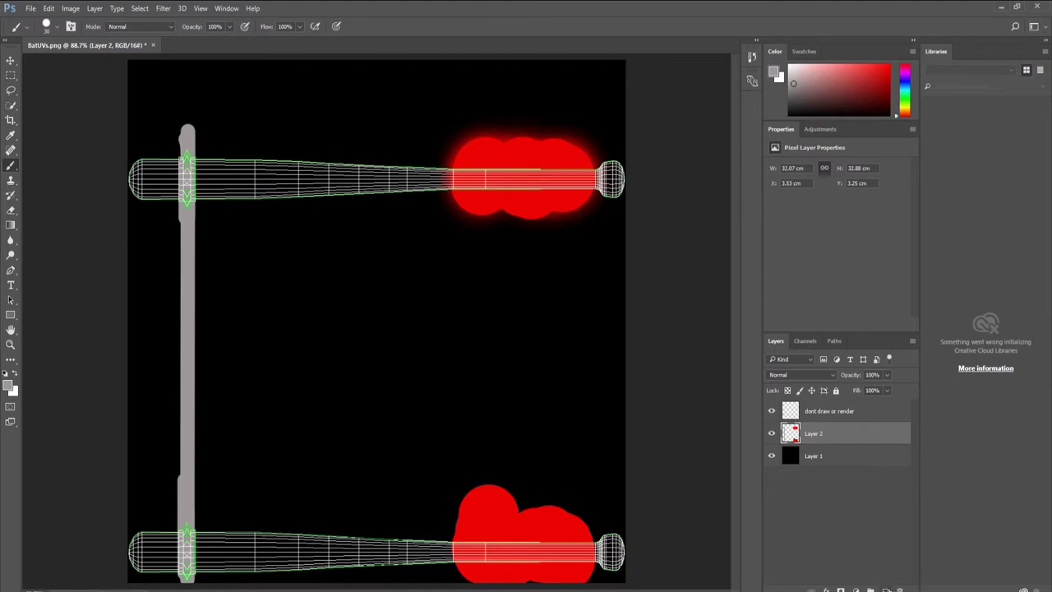
Paste the pine wood above the black Layer 1 and scale it toward canvas size.
click(813, 456)
key(ctrl+v)
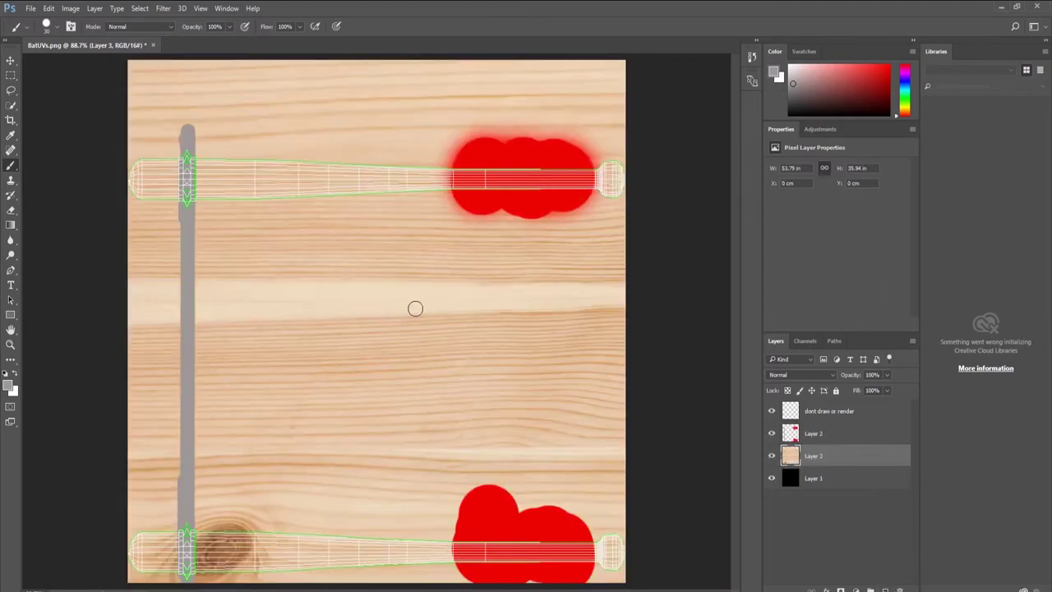
key(ctrl+t)
key(ctrl+minus)
key(ctrl+minus)
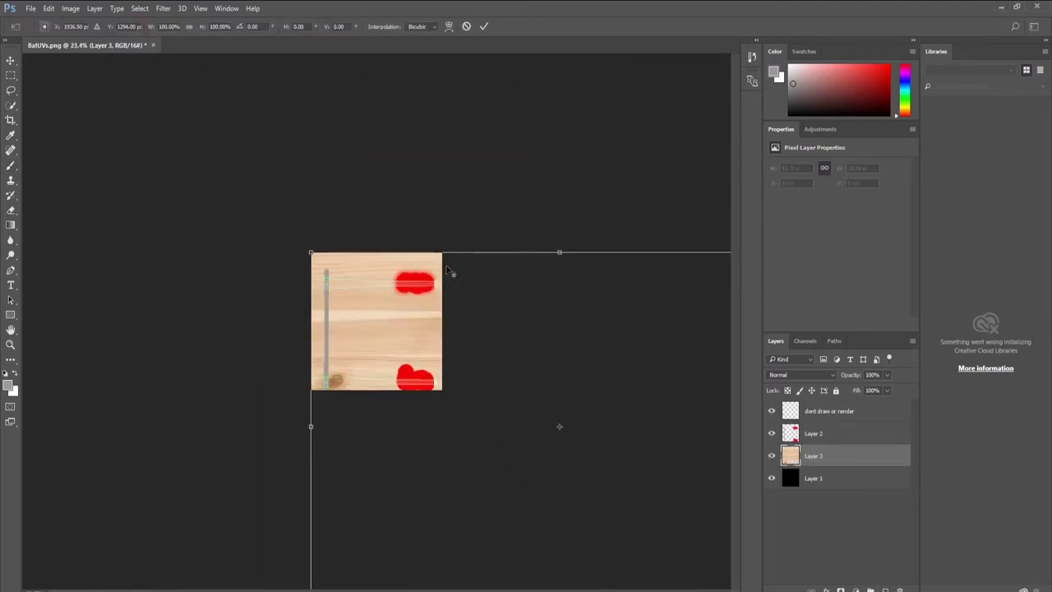
drag(305, 245, 300, 249)
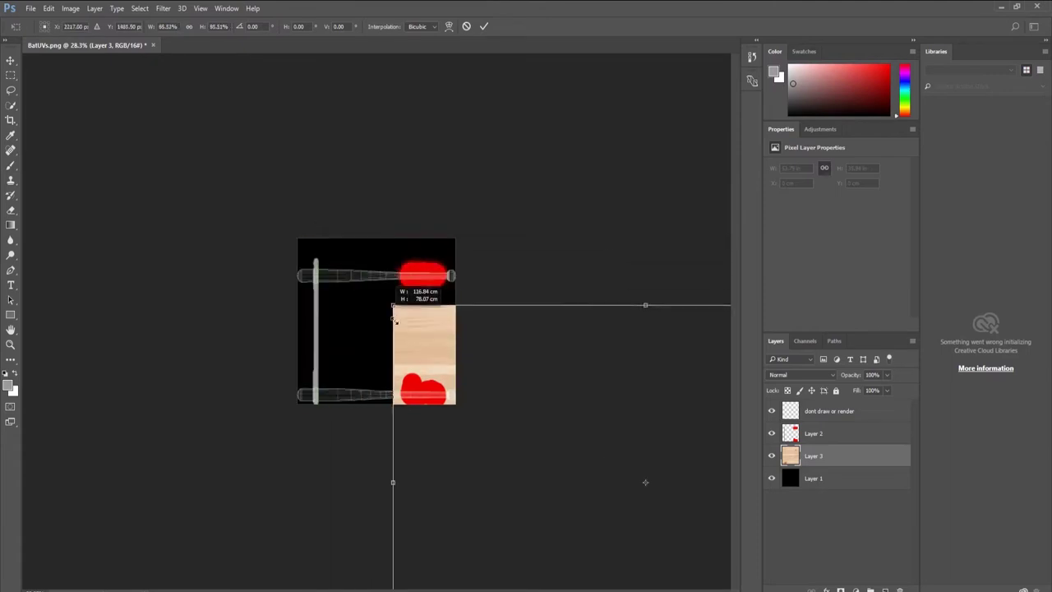
drag(252, 216, 343, 276)
Fit the wood to the canvas's lower half, then duplicate it into the top half.
alt+scroll(378, 267, up, 3)
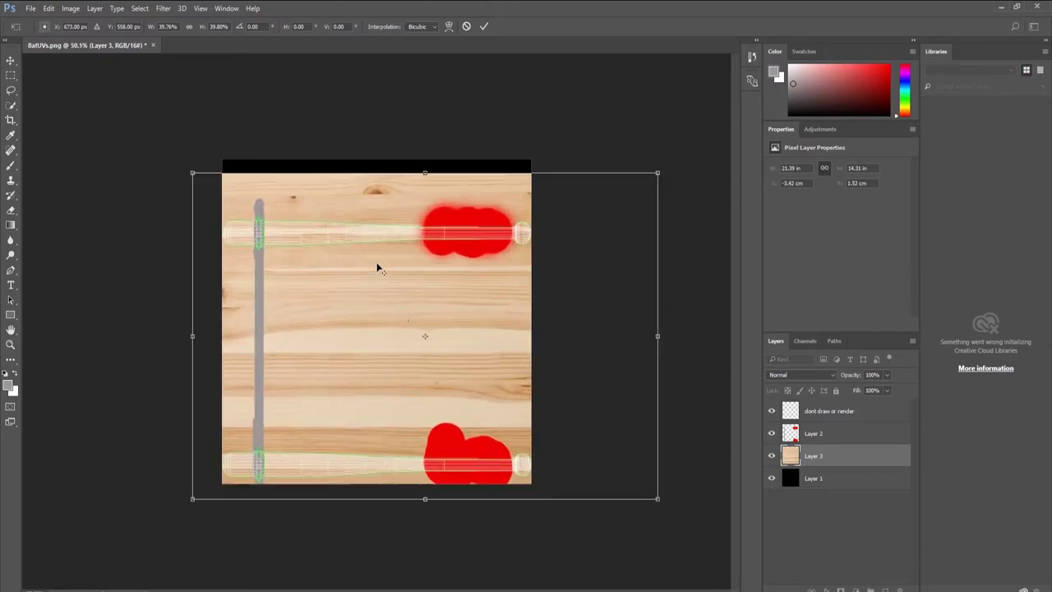
drag(192, 179, 364, 312)
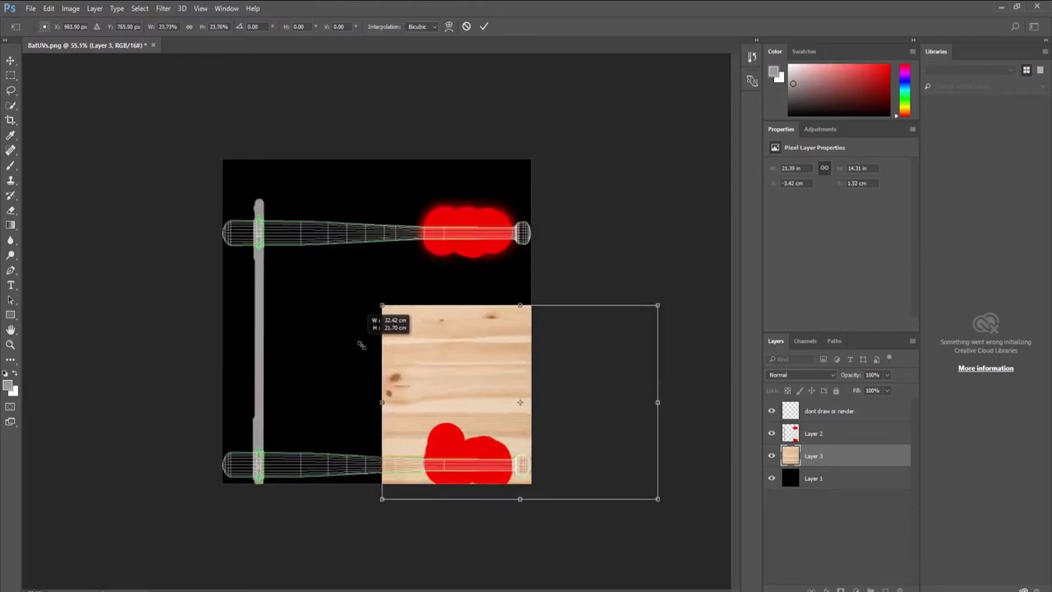
drag(364, 353, 312, 386)
drag(471, 420, 539, 417)
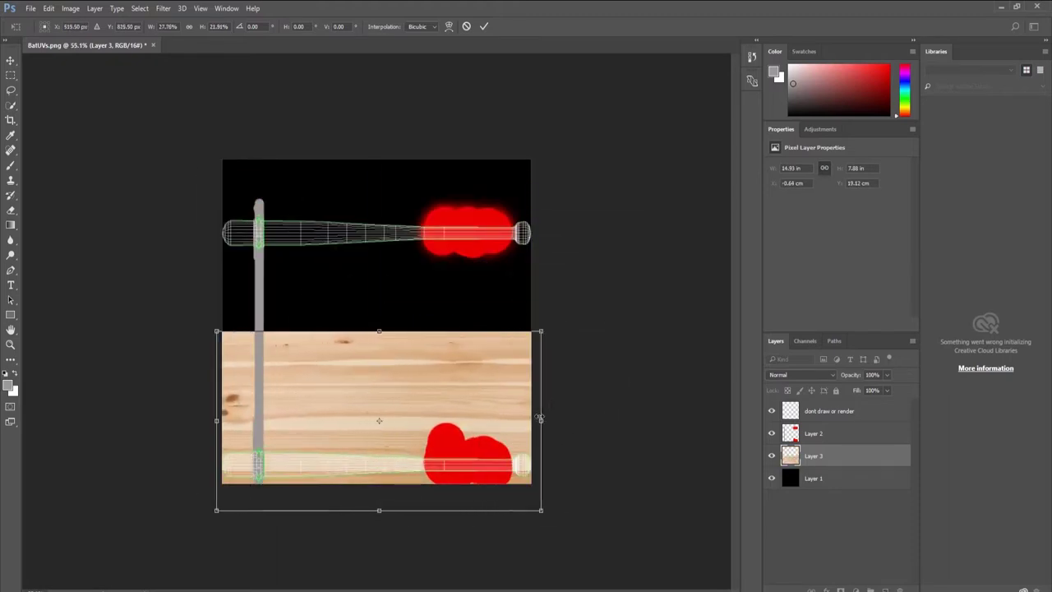
key(Return)
key(b)
key(v)
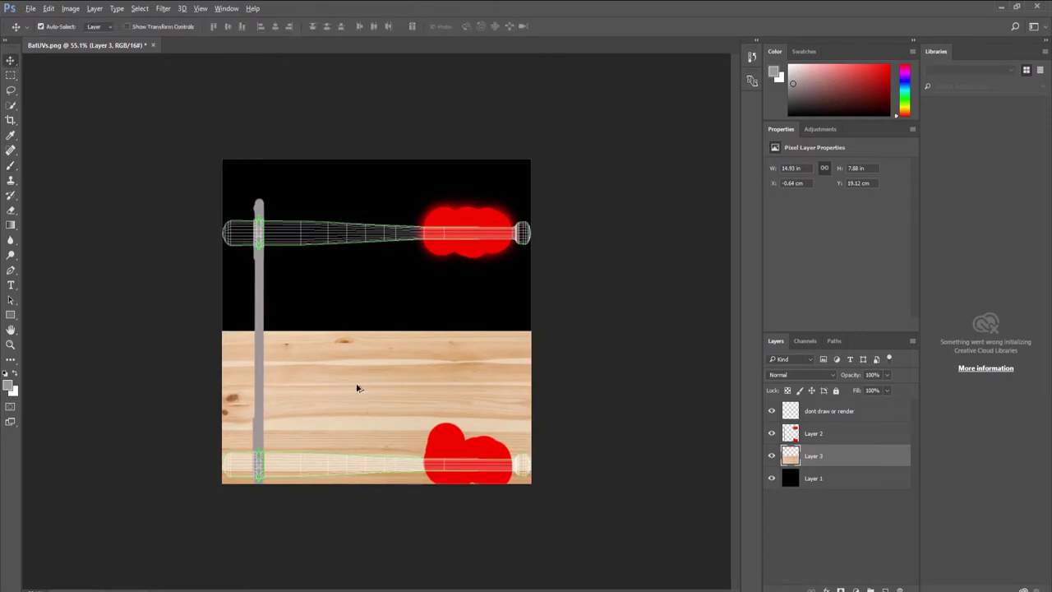
alt+drag(357, 385, 359, 227)
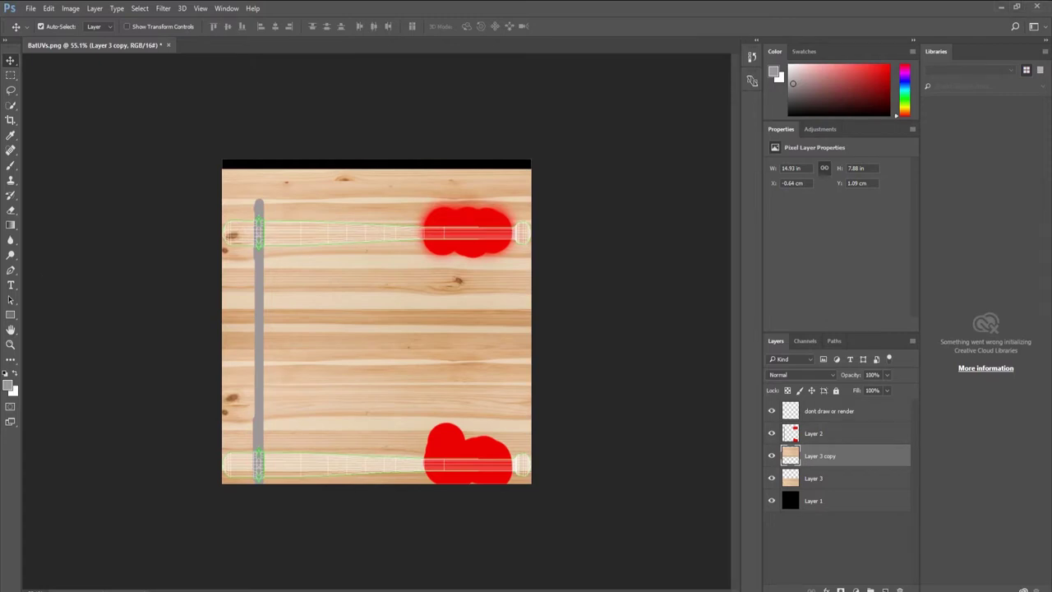
Change the image search to 'metal texture' and copy the first brushed metal image.
key(alt+Tab)
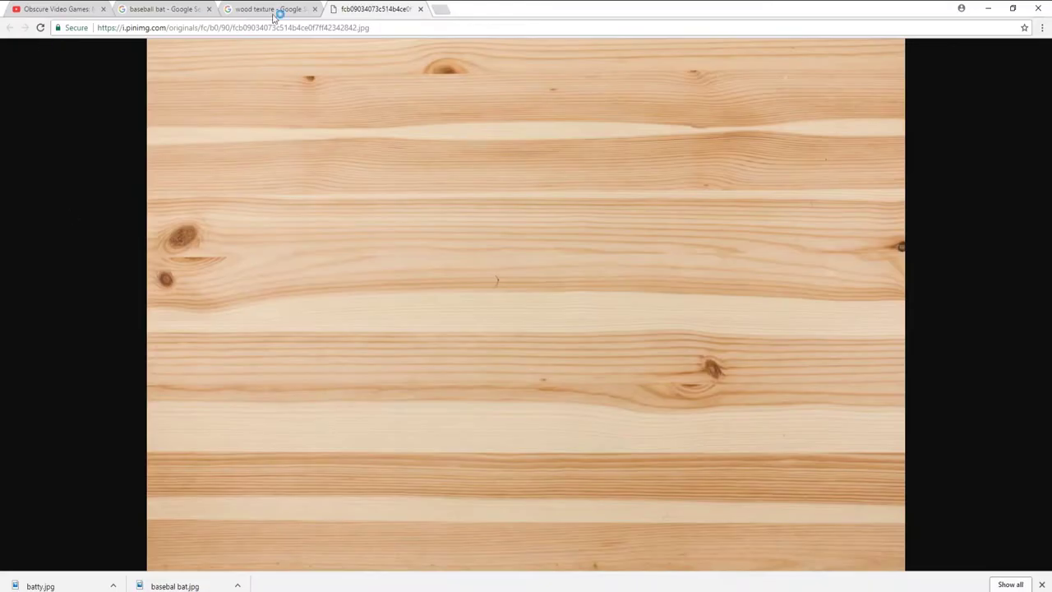
click(277, 9)
scroll(170, 89, up, 5)
double_click(101, 62)
text(me)
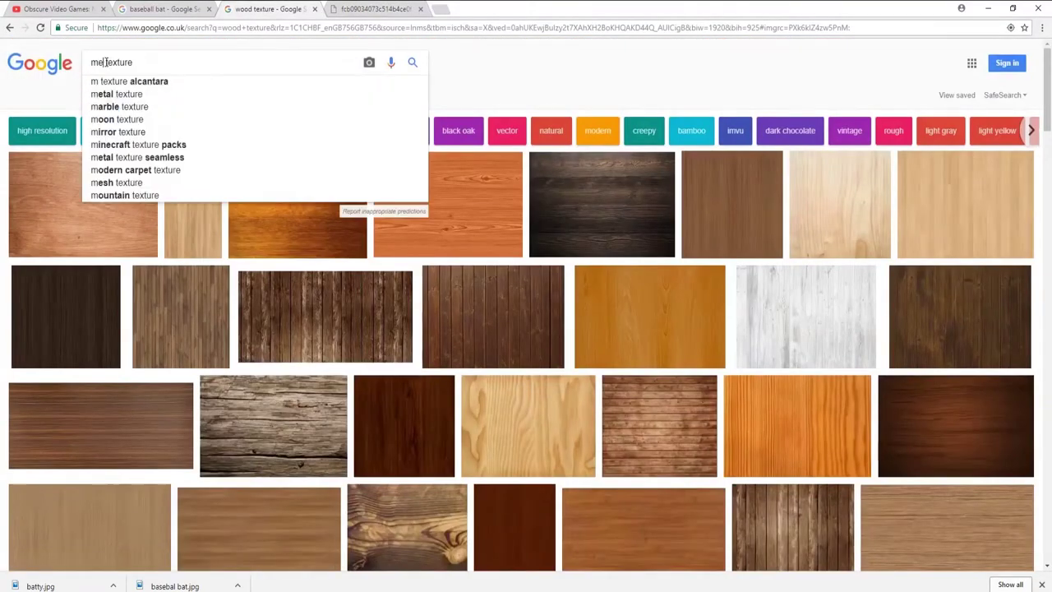
text(tal)
key(Return)
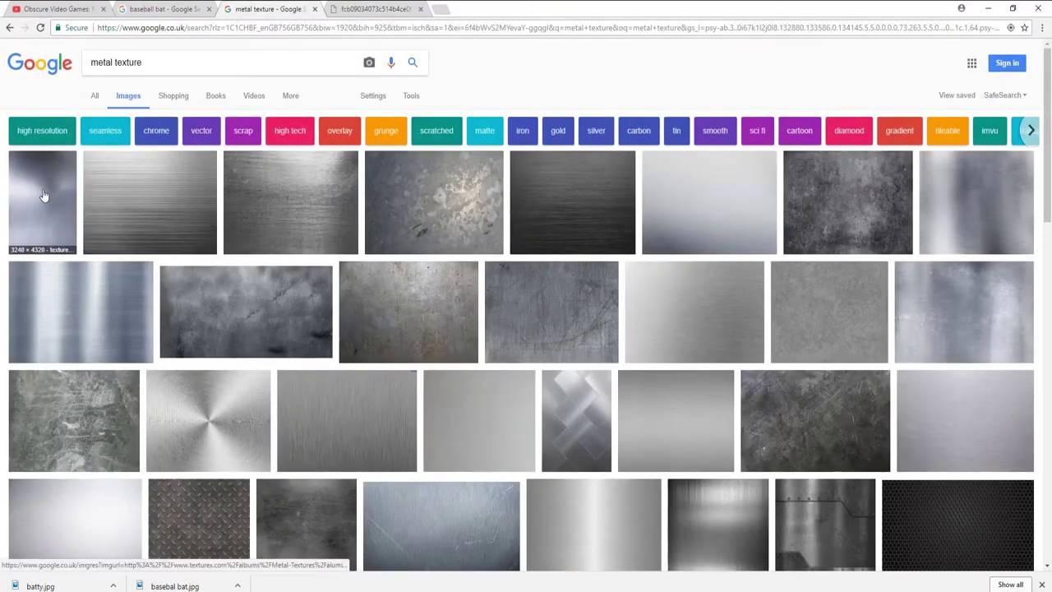
click(47, 201)
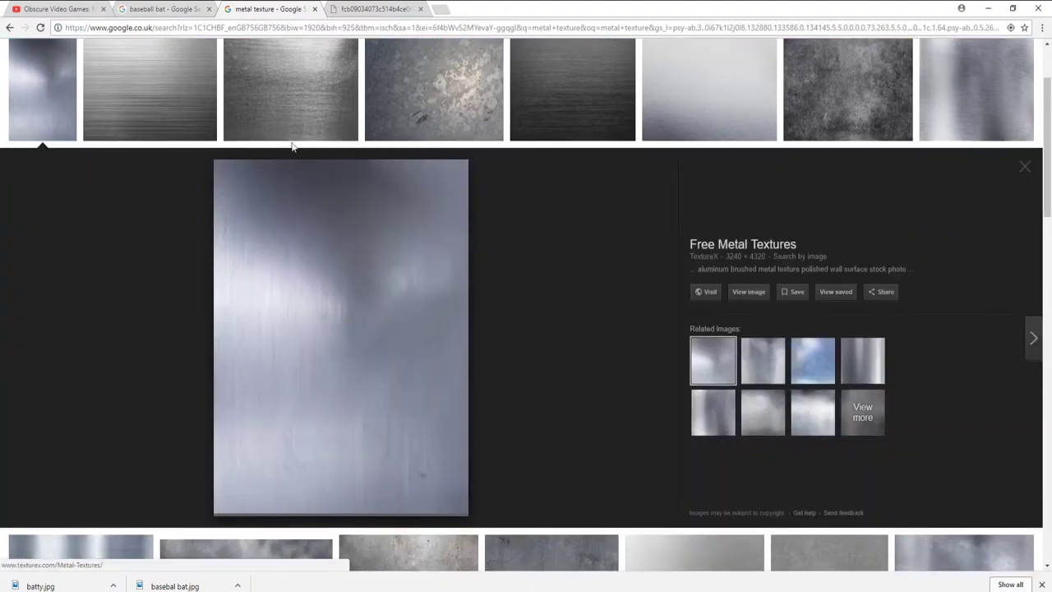
right_click(312, 351)
click(359, 457)
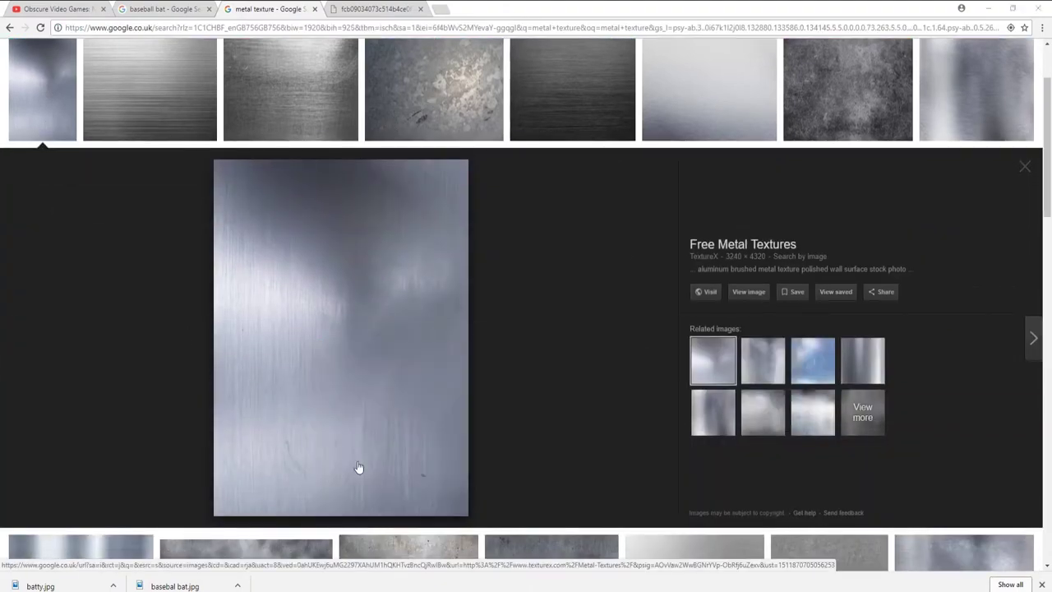
key(alt+Tab)
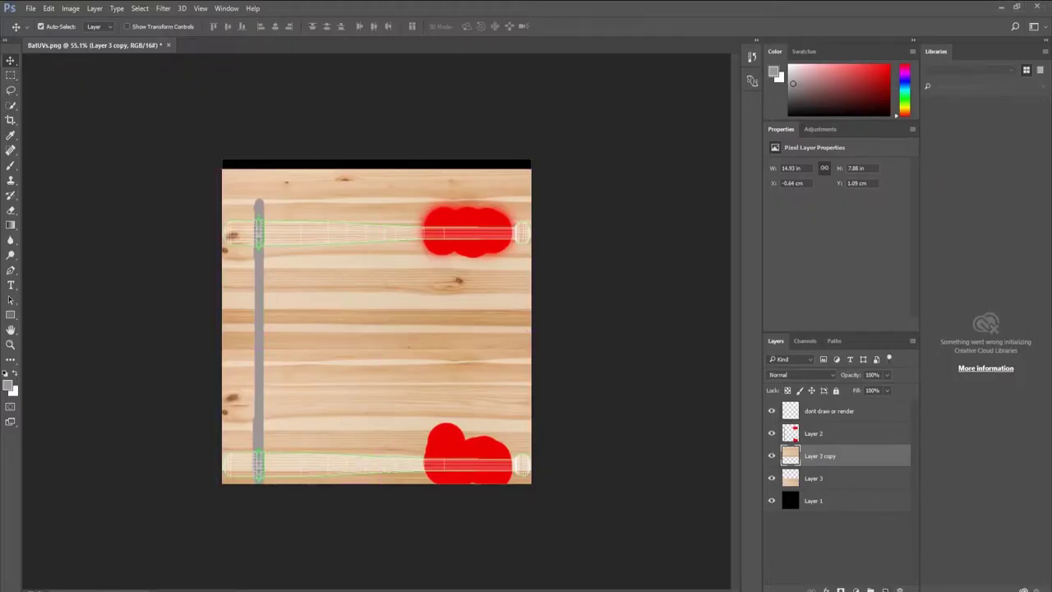
Paste the brushed metal as Layer 4 and place it over the upper bat's band.
key(ctrl+v)
key(ctrl+t)
mouse_move(220, 159)
mouse_down()
mouse_move(404, 351)
mouse_move(188, 422)
mouse_up()
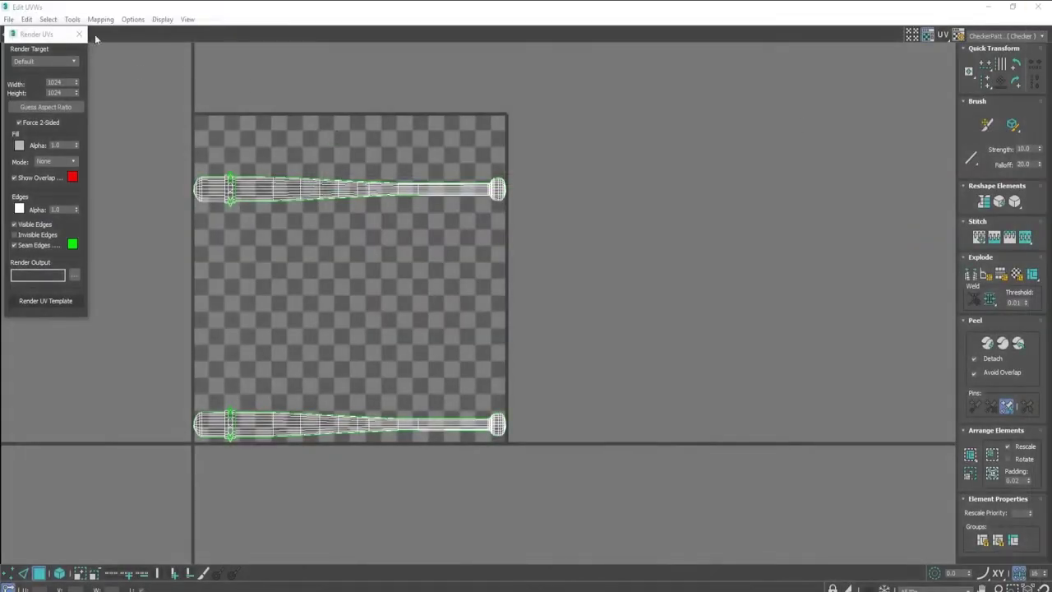
click(100, 19)
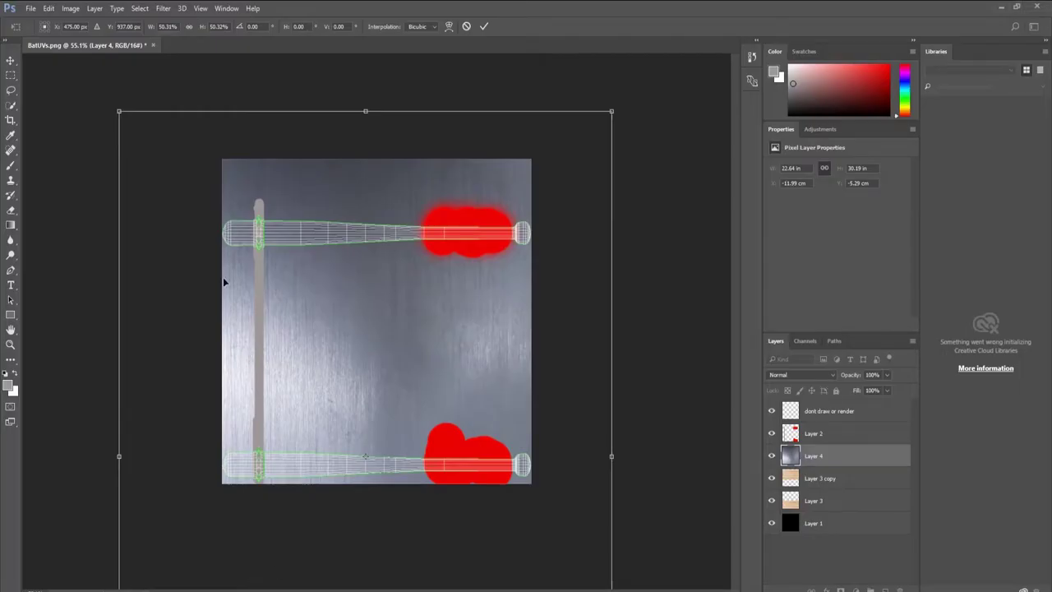
mouse_move(121, 114)
mouse_down()
mouse_move(376, 470)
mouse_move(152, 103)
mouse_move(281, 222)
mouse_move(350, 312)
mouse_up()
drag(352, 365, 264, 220)
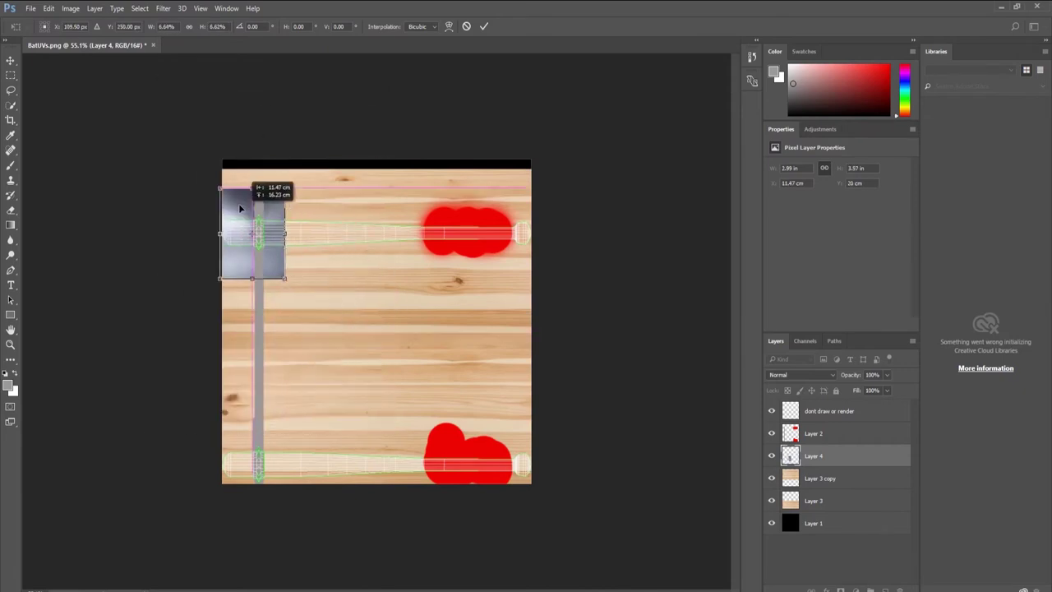
Shrink and narrow the metal patch to fit the spiked band, then commit.
alt+scroll(264, 220, up, 2)
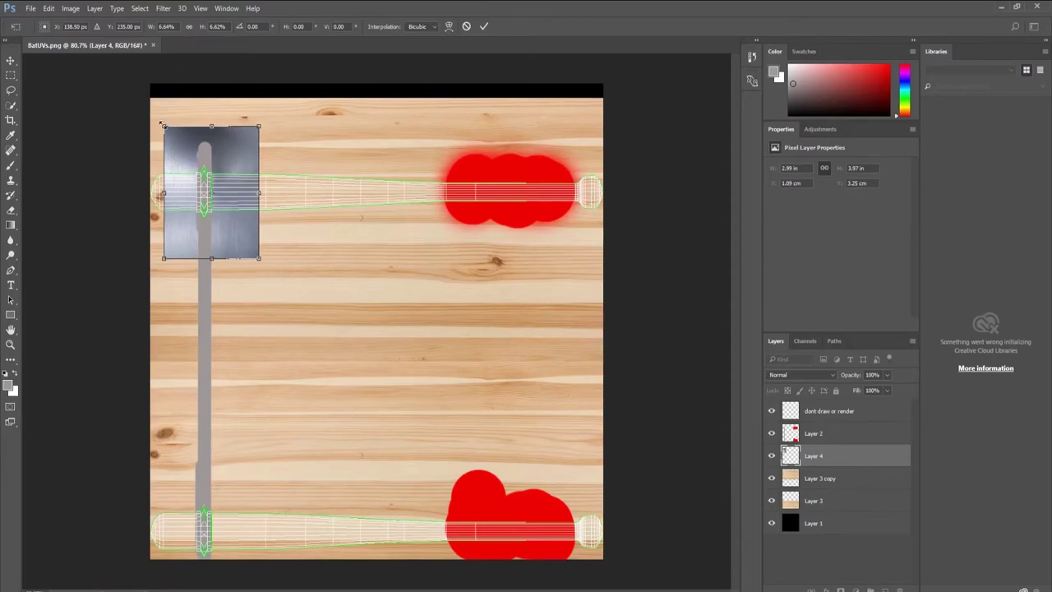
drag(162, 125, 210, 191)
mouse_move(259, 226)
mouse_down()
mouse_move(236, 229)
mouse_move(212, 187)
mouse_up()
alt+scroll(212, 187, up, 4)
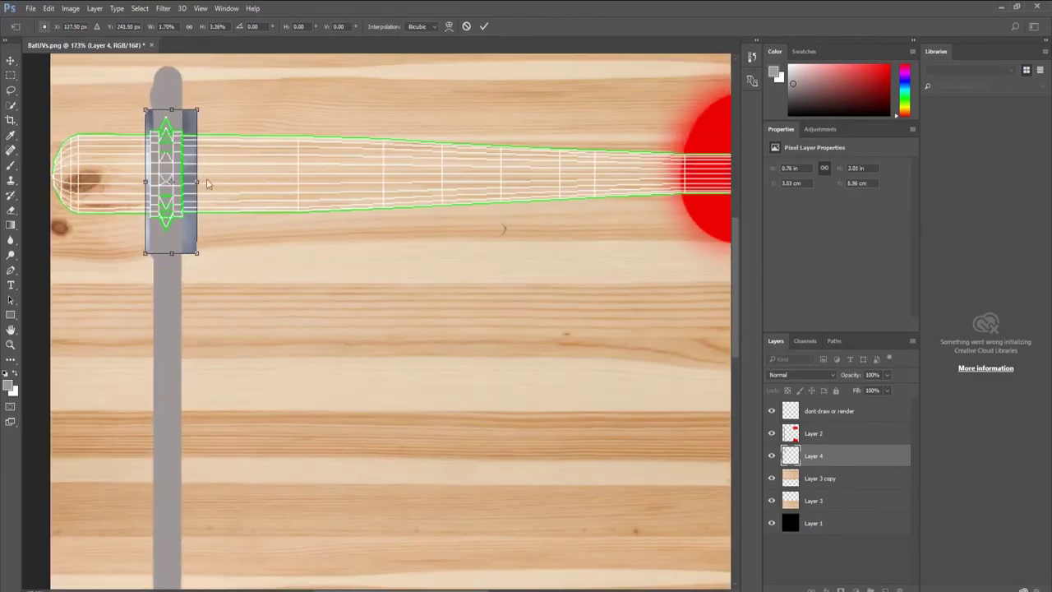
mouse_move(198, 113)
mouse_down()
mouse_move(180, 162)
mouse_move(167, 116)
mouse_up()
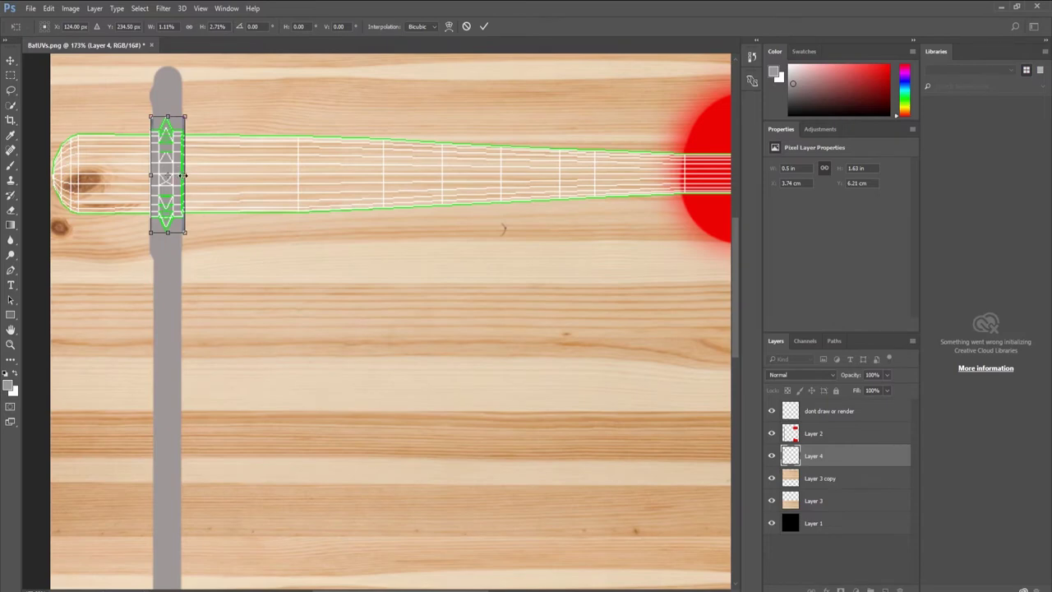
drag(184, 174, 148, 174)
key(Return)
Move Layer 4 above Layer 2 and place a copy on the lower bat's band.
drag(825, 458, 830, 435)
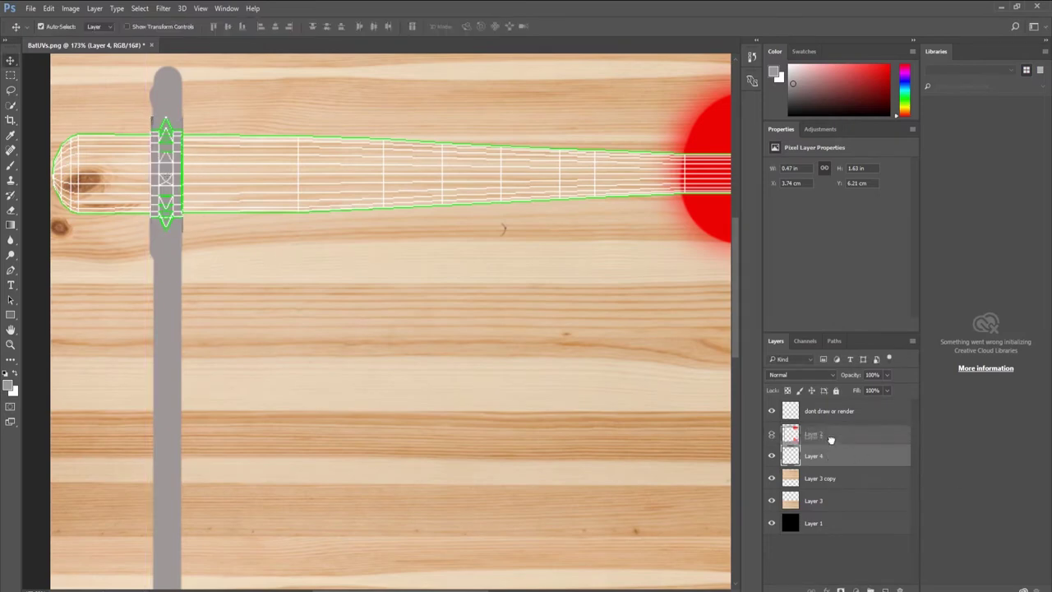
alt+drag(177, 184, 168, 294)
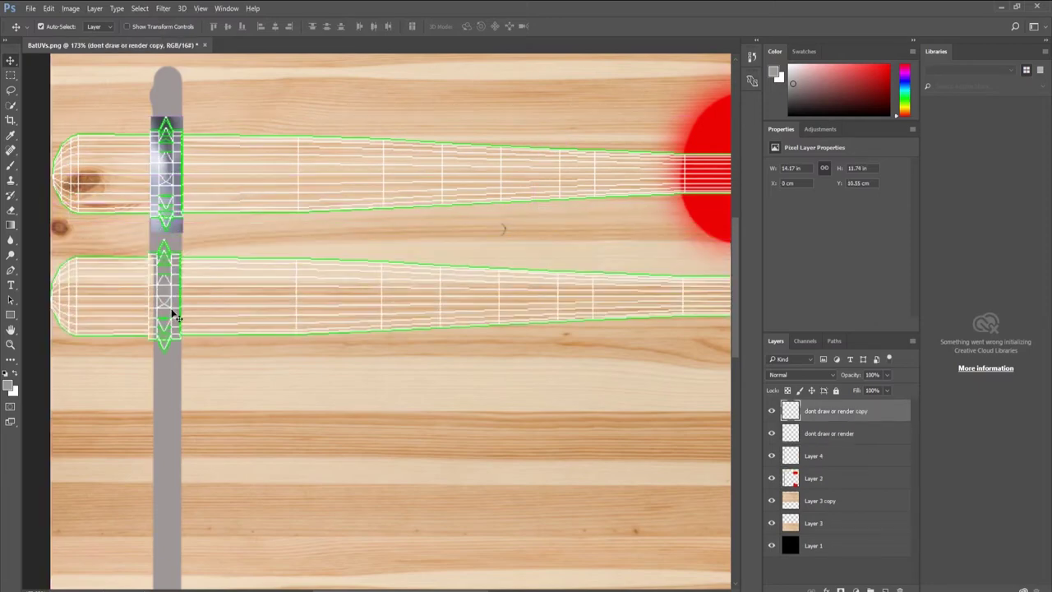
key(ctrl+z)
alt+drag(175, 232, 176, 538)
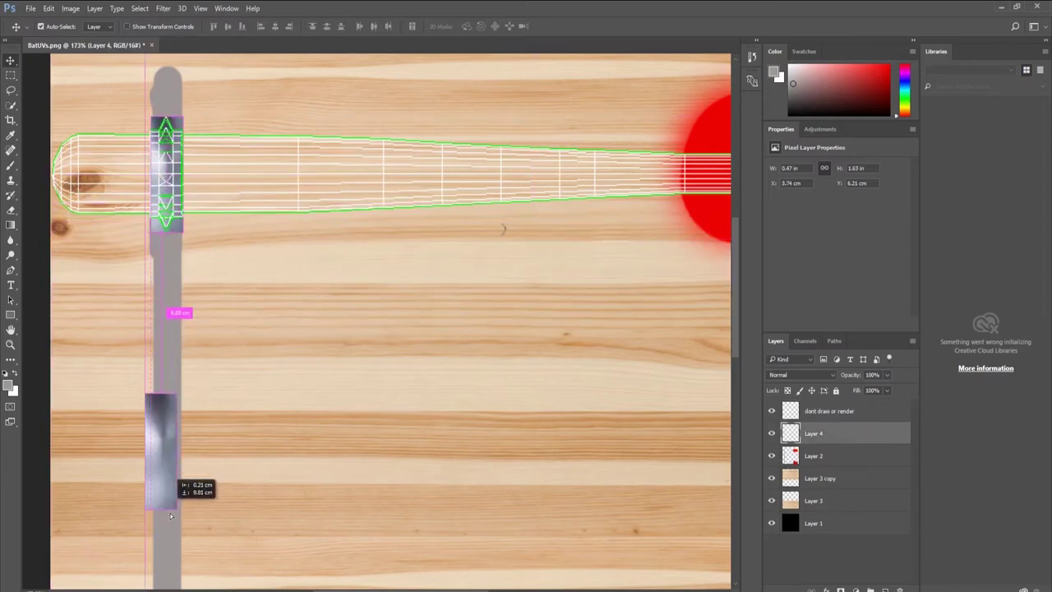
right_click(221, 497)
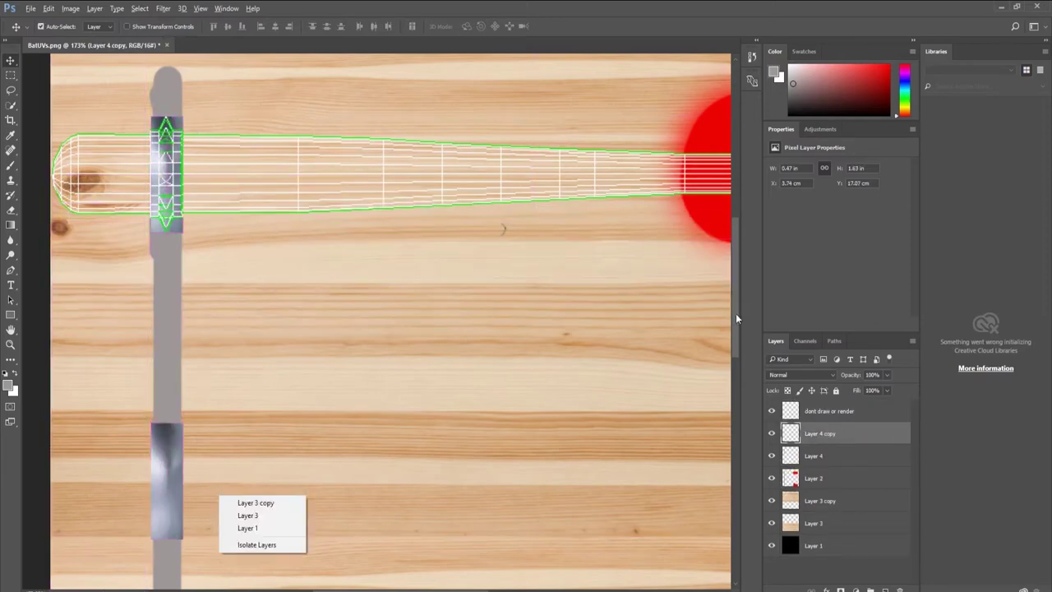
alt+scroll(470, 394, down, 3)
scroll(732, 291, down, 5)
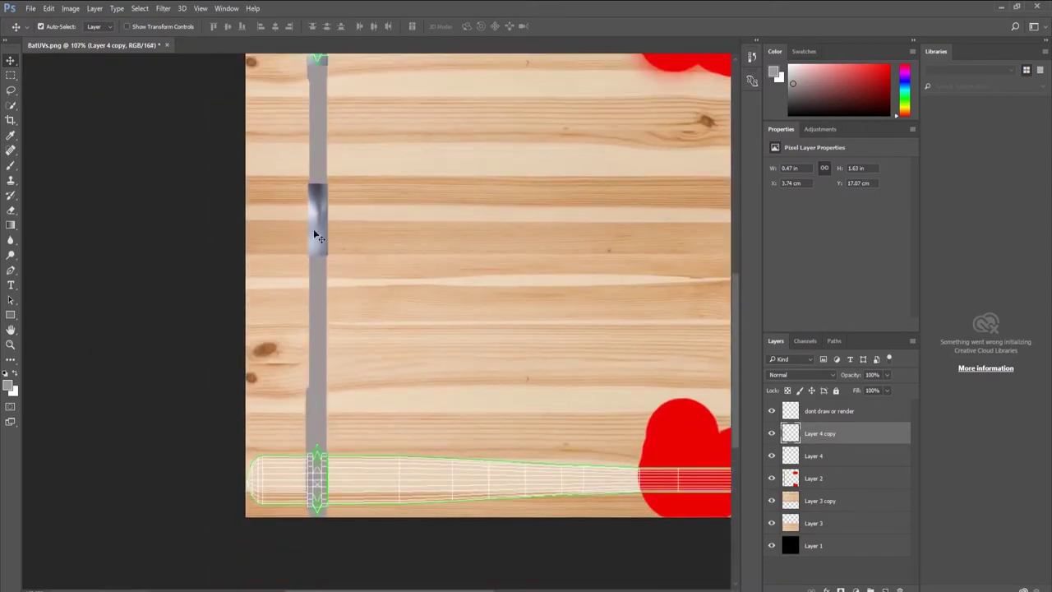
drag(314, 228, 325, 491)
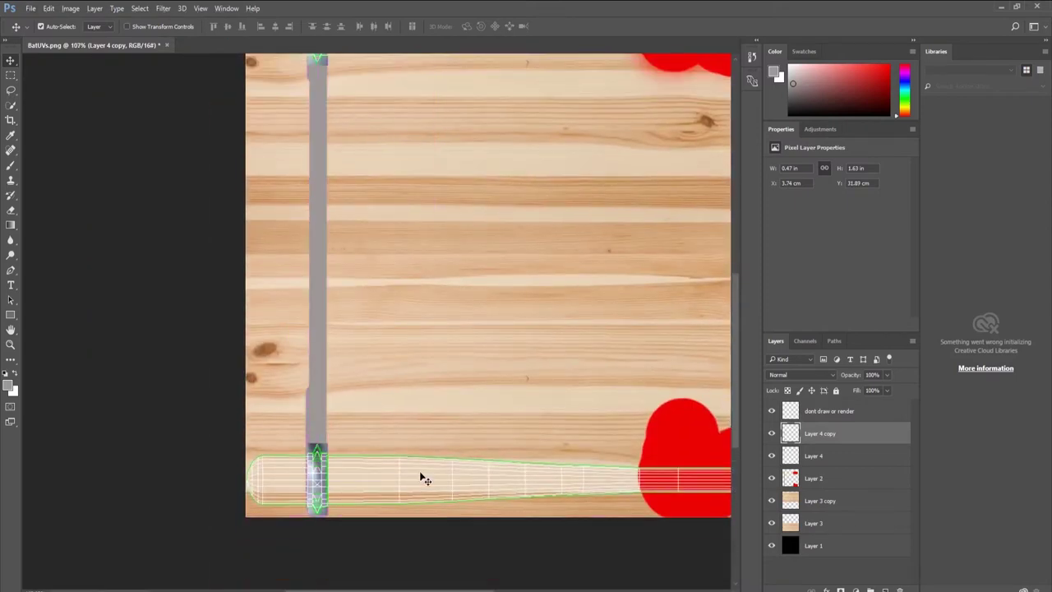
Hide and reshow the UV wireframe overlay to check the metal placement.
click(770, 408)
scroll(682, 411, up, 1)
scroll(592, 392, down, 1)
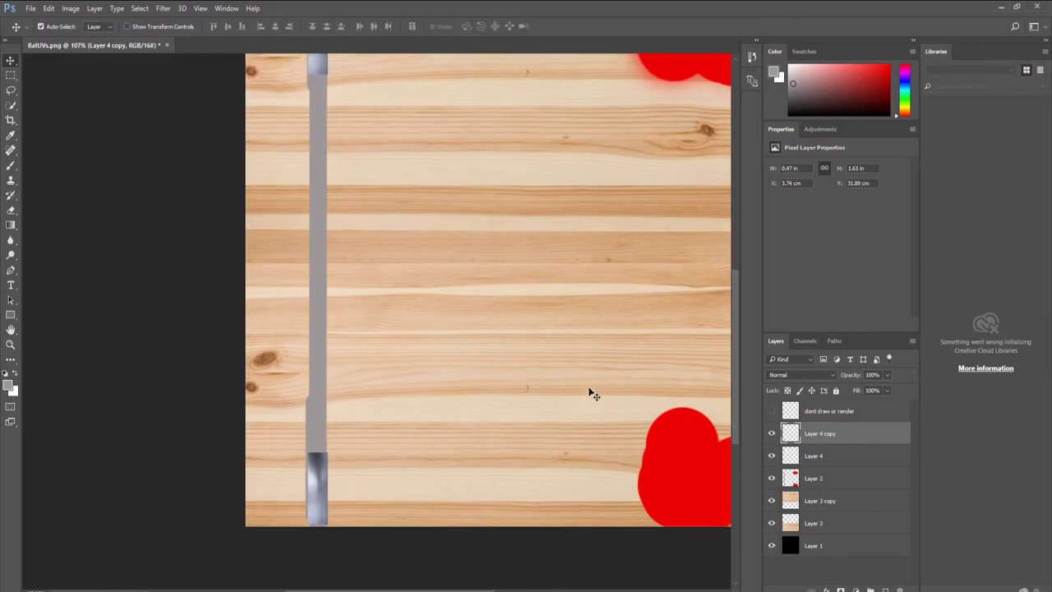
alt+scroll(606, 401, down, 1)
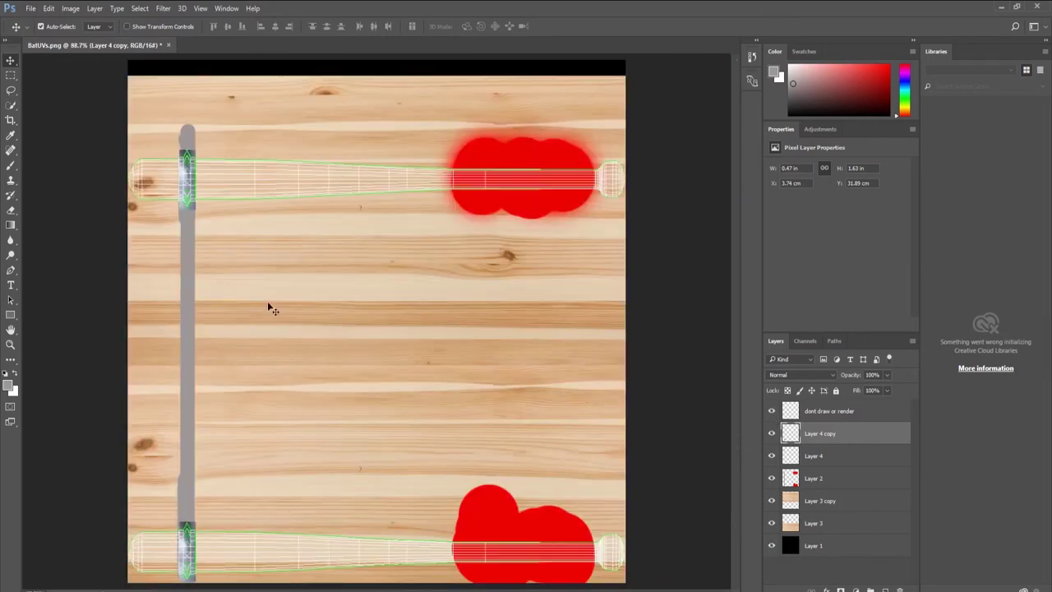
click(772, 411)
Select the Brush tool and set the foreground colour to light grey 969797.
click(9, 164)
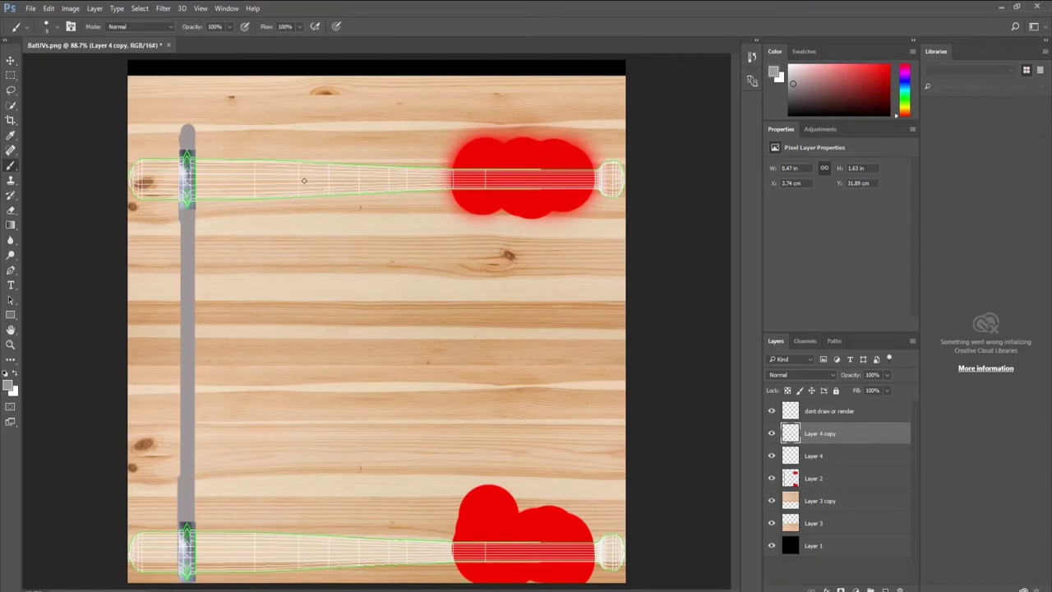
click(9, 384)
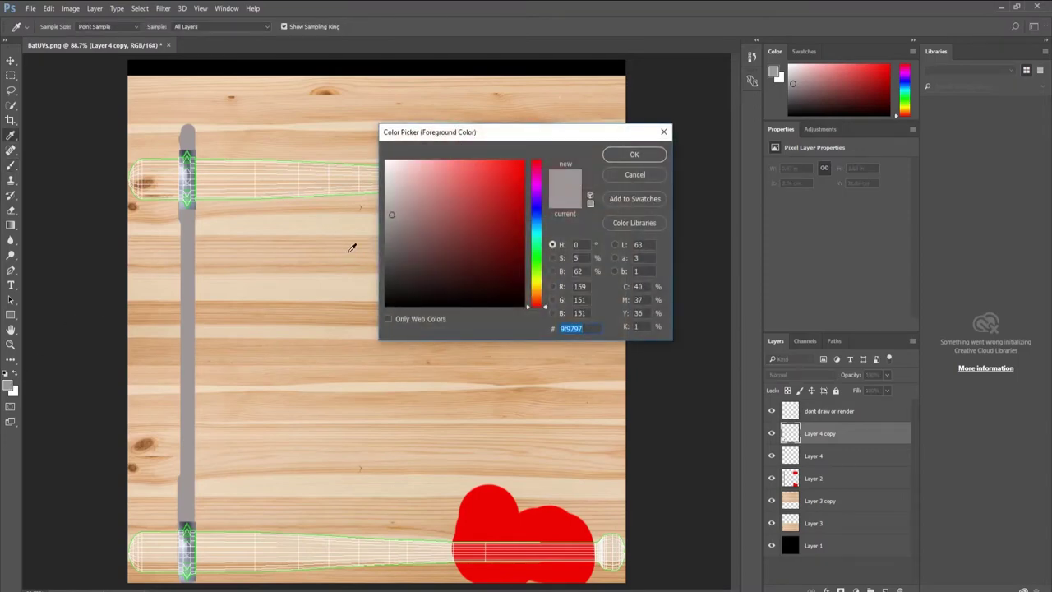
click(634, 156)
alt+scroll(228, 188, up, 4)
alt+scroll(369, 267, up, 3)
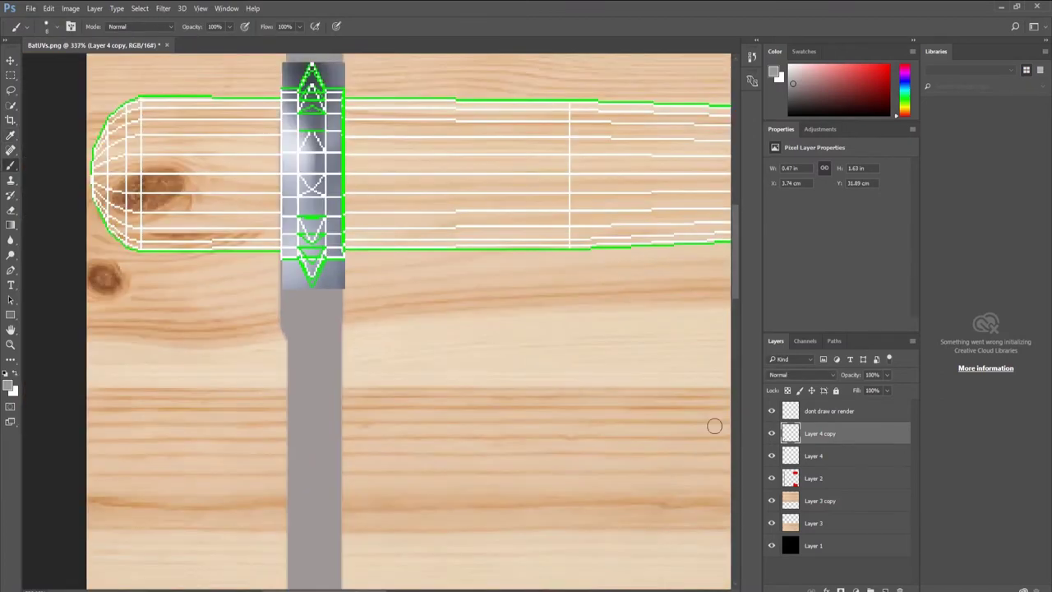
Toggle the 'dont draw or render' layer's visibility and fit the whole texture sheet in view.
click(770, 411)
click(770, 410)
click(771, 411)
click(770, 417)
click(770, 418)
click(771, 410)
click(771, 411)
key(ctrl+0)
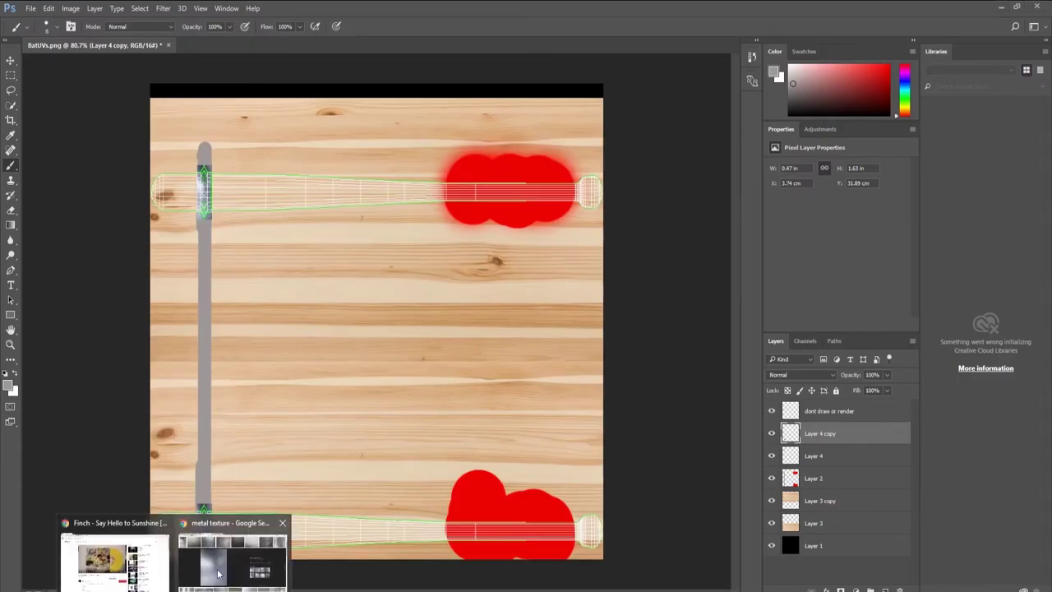
Change the image search from 'metal' to 'rubber' and copy the orange pebbled rubber texture.
click(218, 573)
scroll(254, 308, up, 2)
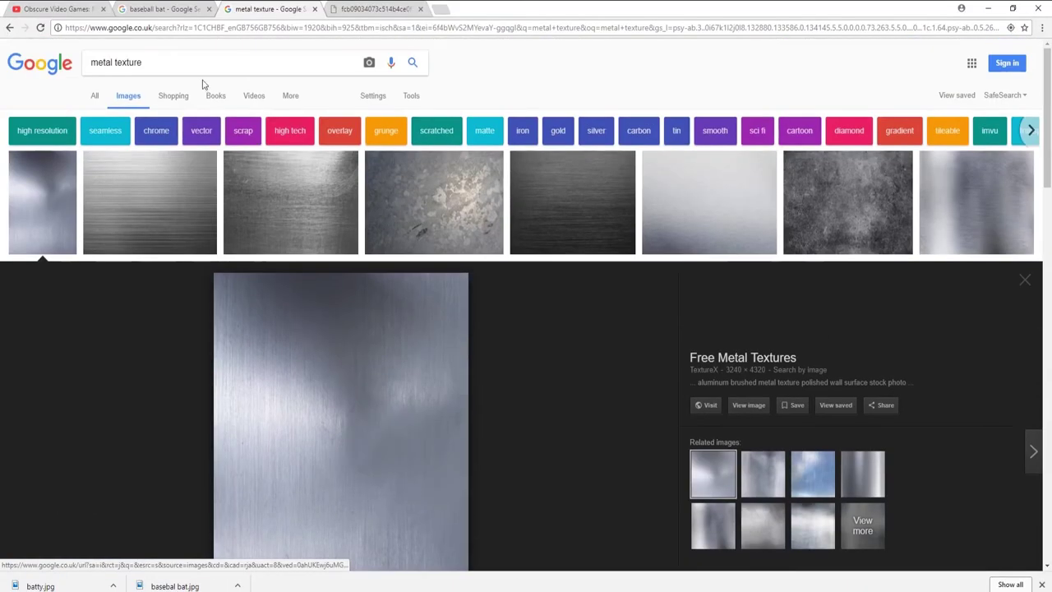
double_click(105, 63)
text(rubber)
key(Return)
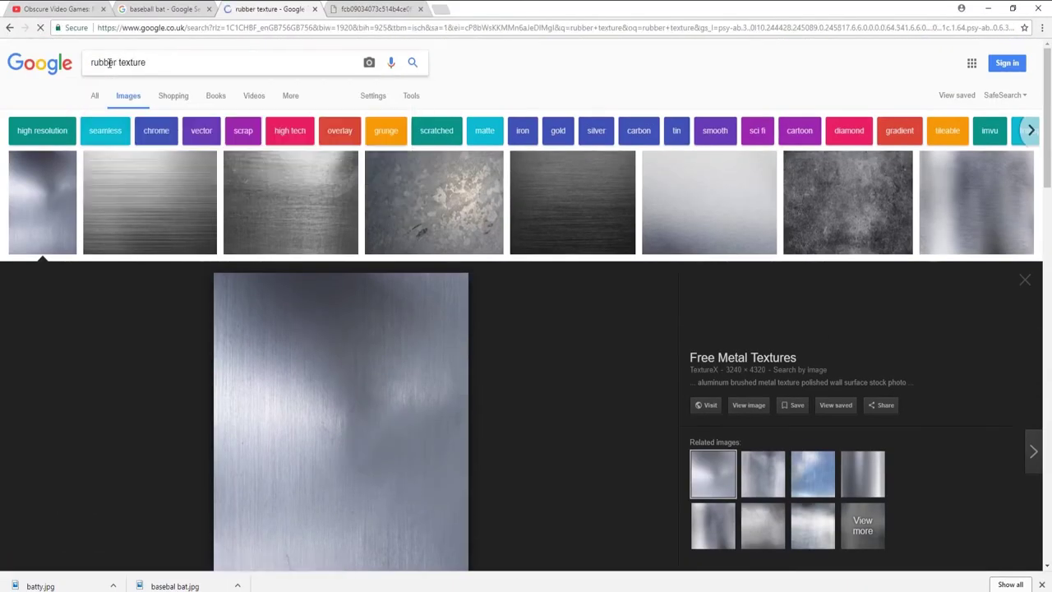
click(157, 321)
right_click(358, 336)
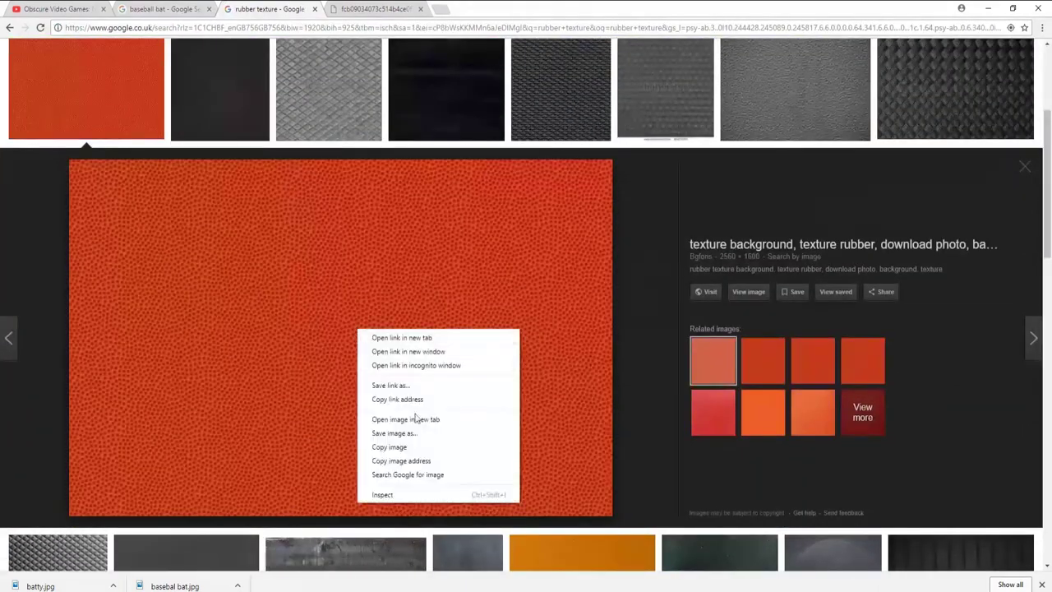
click(415, 448)
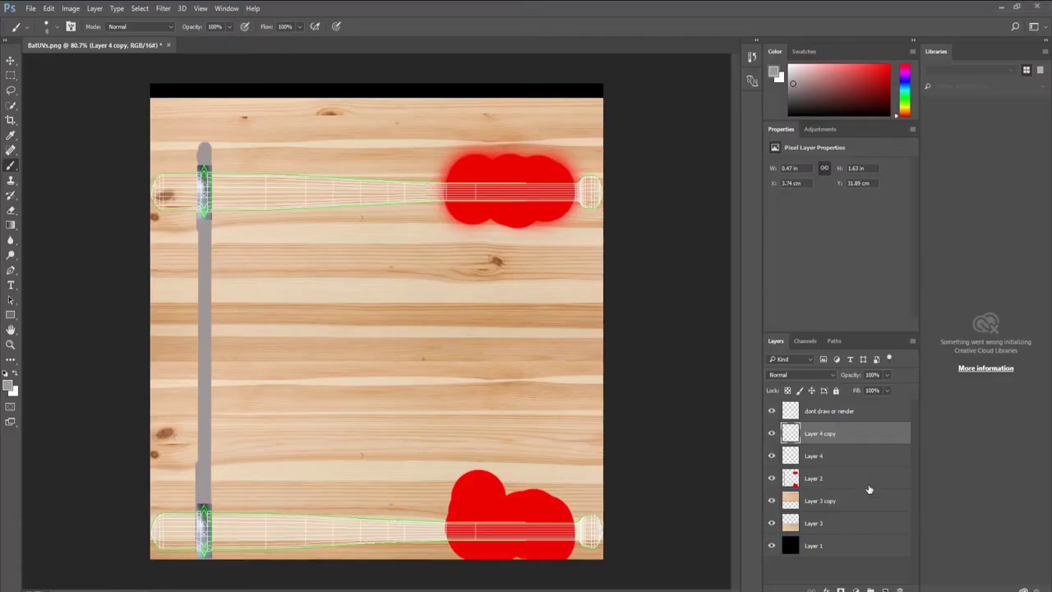
Paste the orange rubber texture and scale it over the upper bat's grip end.
key(ctrl+v)
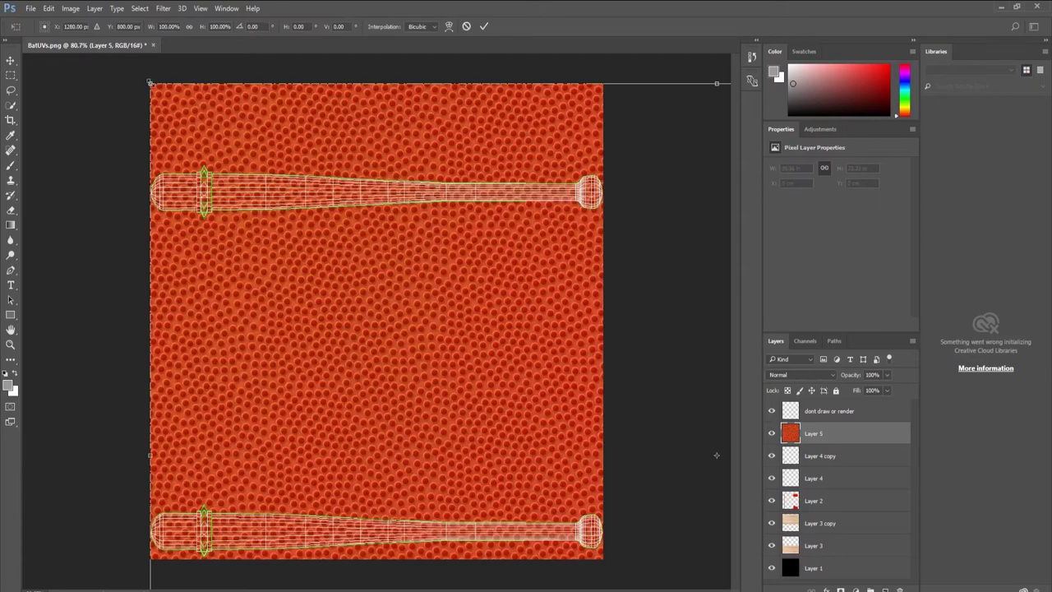
mouse_move(149, 82)
mouse_down()
mouse_move(699, 446)
mouse_move(352, 183)
mouse_move(235, 122)
mouse_move(417, 201)
mouse_move(673, 284)
mouse_move(336, 170)
mouse_move(390, 159)
mouse_move(442, 188)
mouse_move(494, 175)
mouse_up()
alt+scroll(494, 178, up, 1)
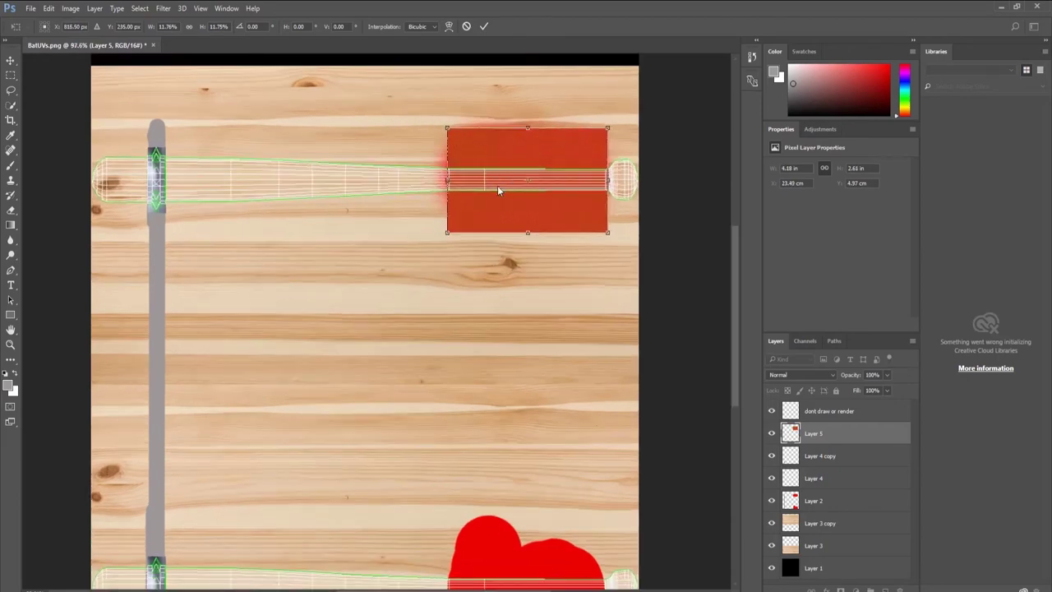
key(alt+space)
key(Escape)
key(Return)
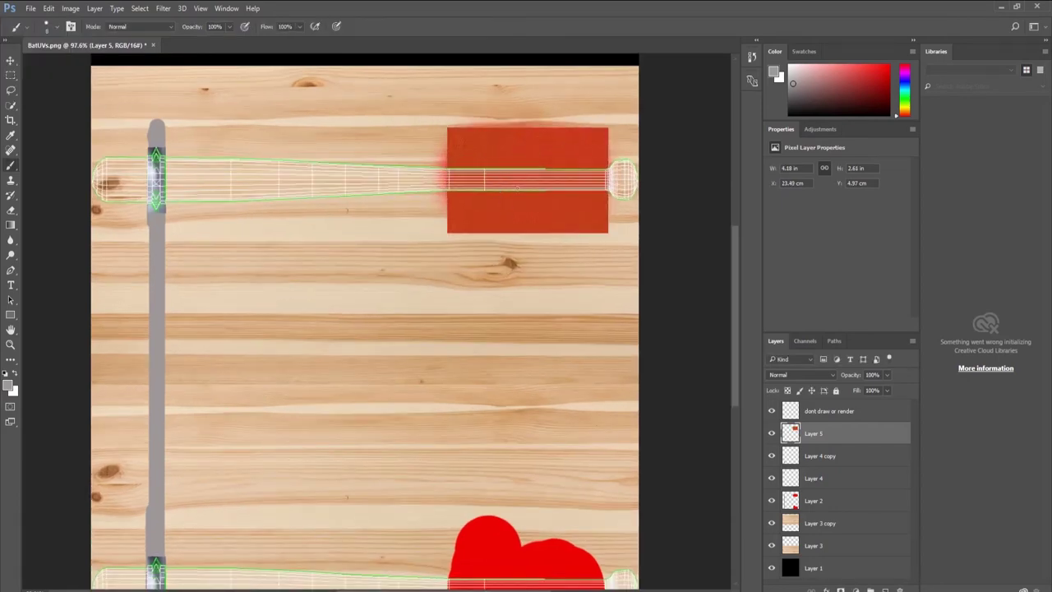
Alt-drag a copy of the rubber patch down onto the lower bat's handle.
key(b)
scroll(517, 167, down, 1)
key(v)
alt+drag(546, 183, 546, 568)
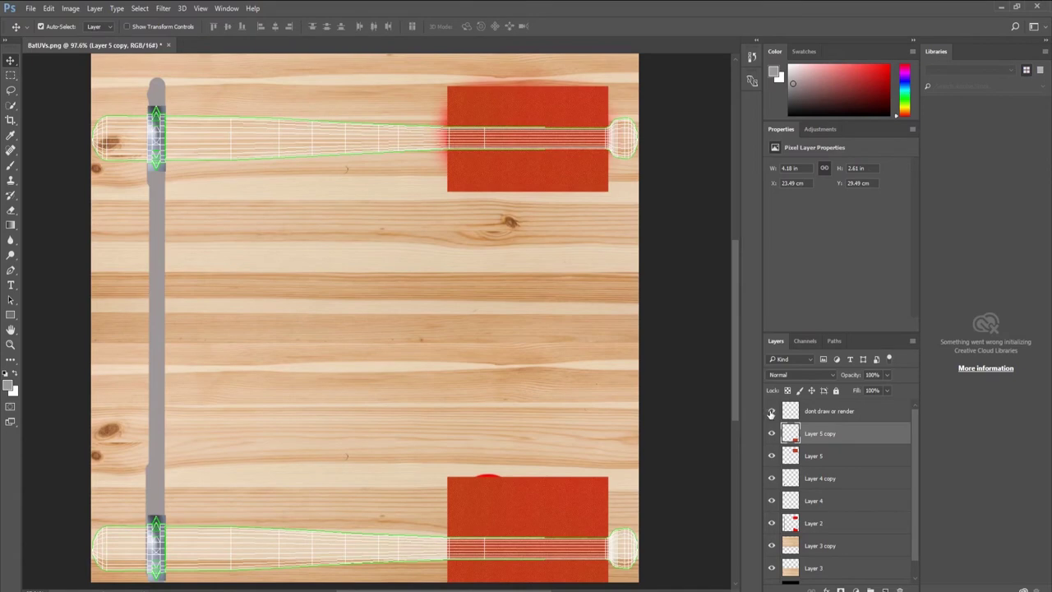
scroll(767, 417, down, 1)
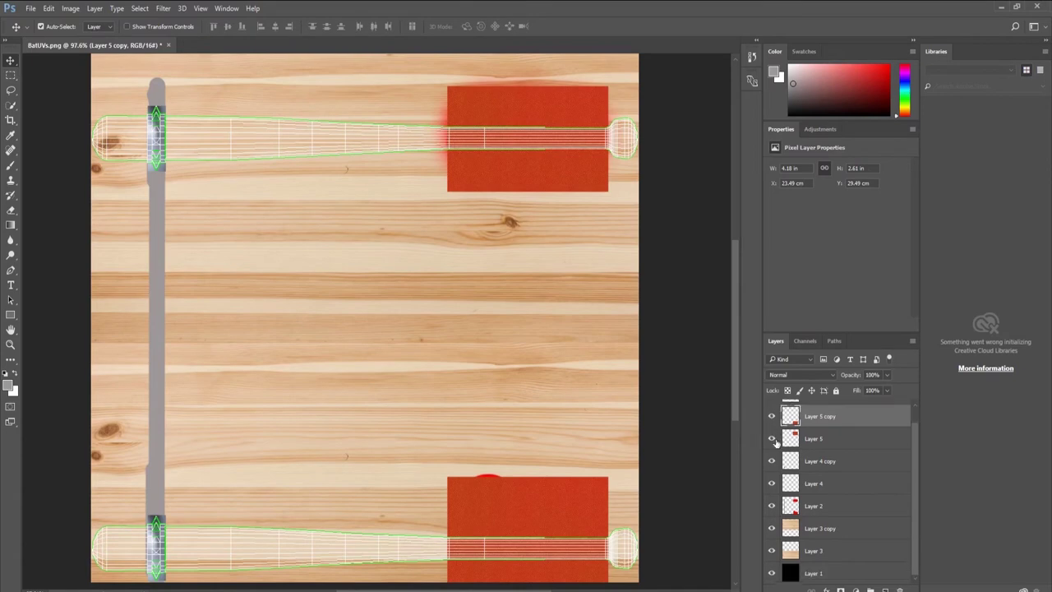
Hide Layer 2 to remove the old grey bar and red paint.
click(771, 506)
alt+scroll(496, 303, down, 1)
alt+scroll(496, 303, down, 1)
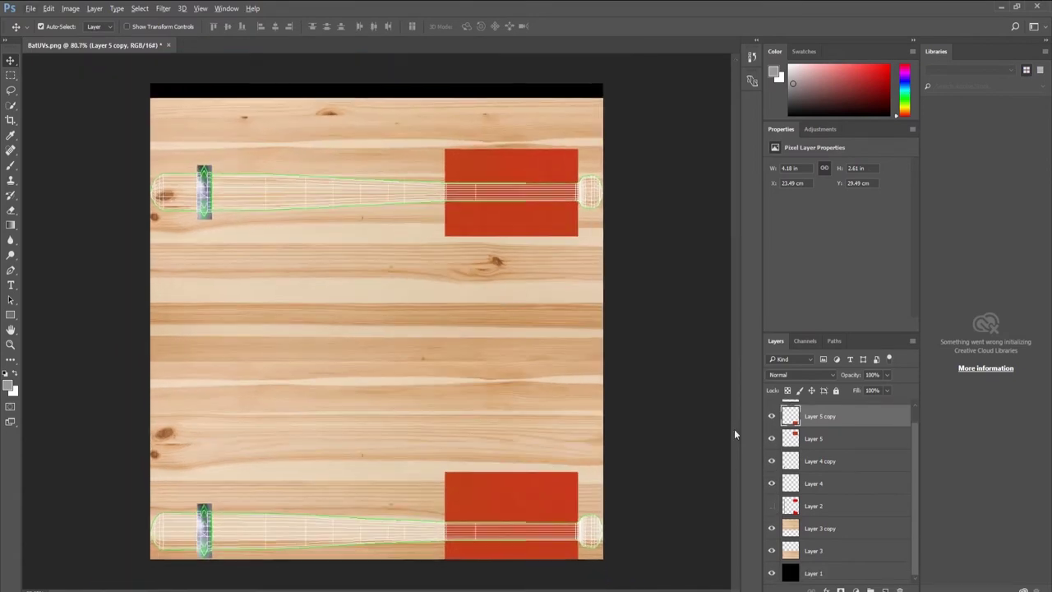
scroll(830, 441, up, 1)
On a new layer, paint a small black squiggle on the top bat's shaft near the metal band.
click(885, 589)
alt+scroll(322, 210, up, 3)
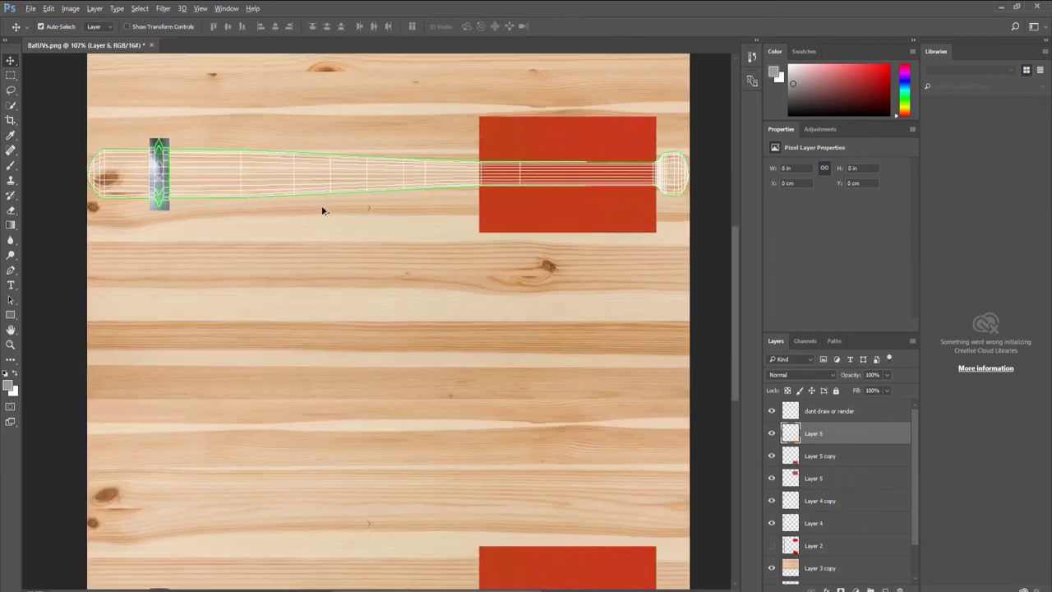
click(10, 164)
alt+scroll(207, 177, up, 5)
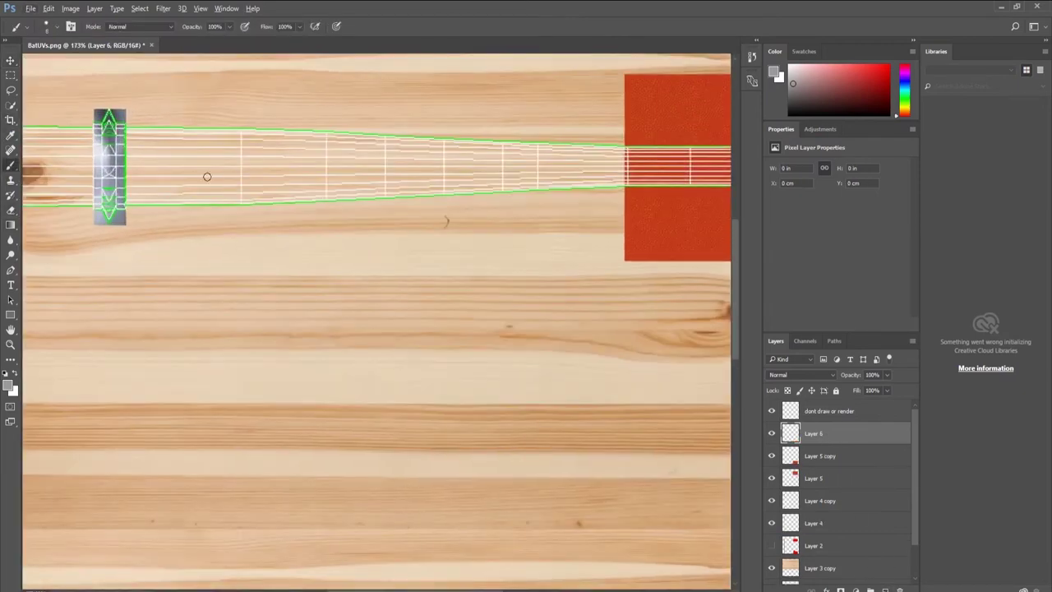
mouse_move(217, 170)
mouse_down()
mouse_move(235, 143)
mouse_move(228, 197)
mouse_up()
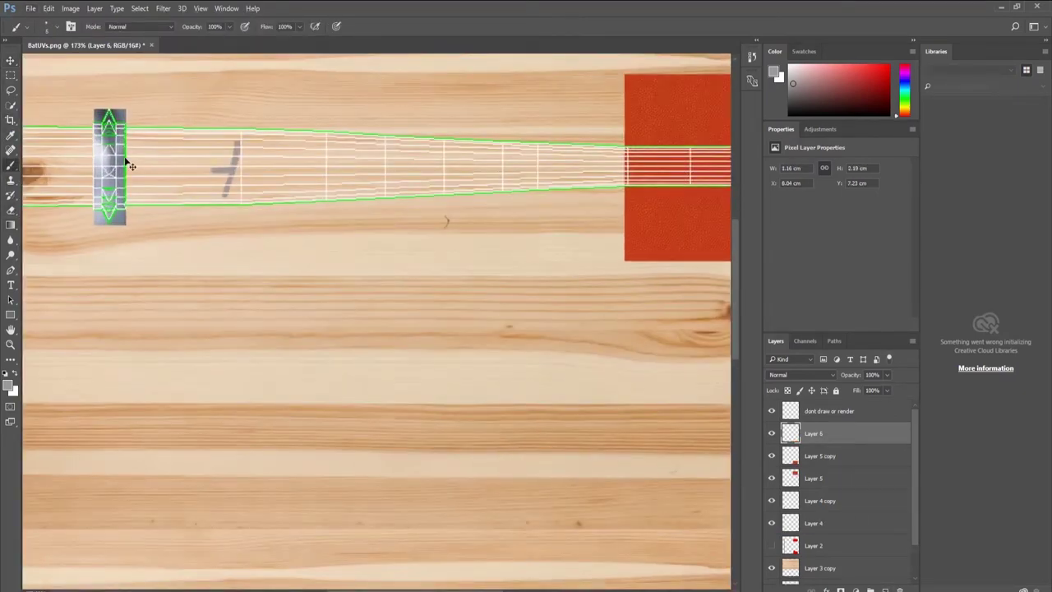
key(ctrl+z)
key(d)
mouse_move(273, 145)
mouse_down()
mouse_move(252, 170)
mouse_move(304, 169)
mouse_up()
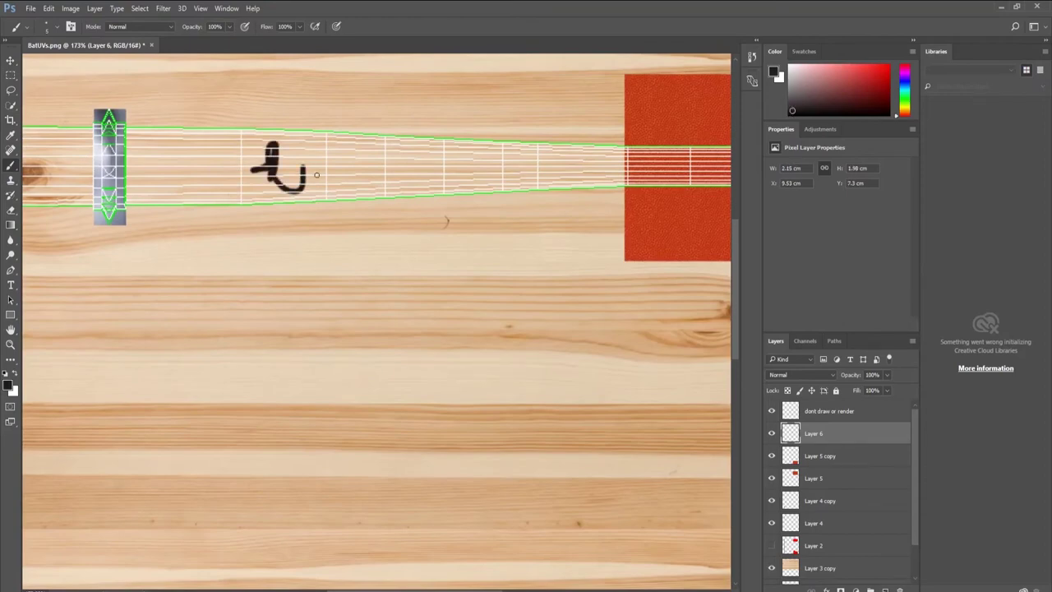
alt+scroll(321, 283, down, 5)
alt+scroll(317, 287, up, 1)
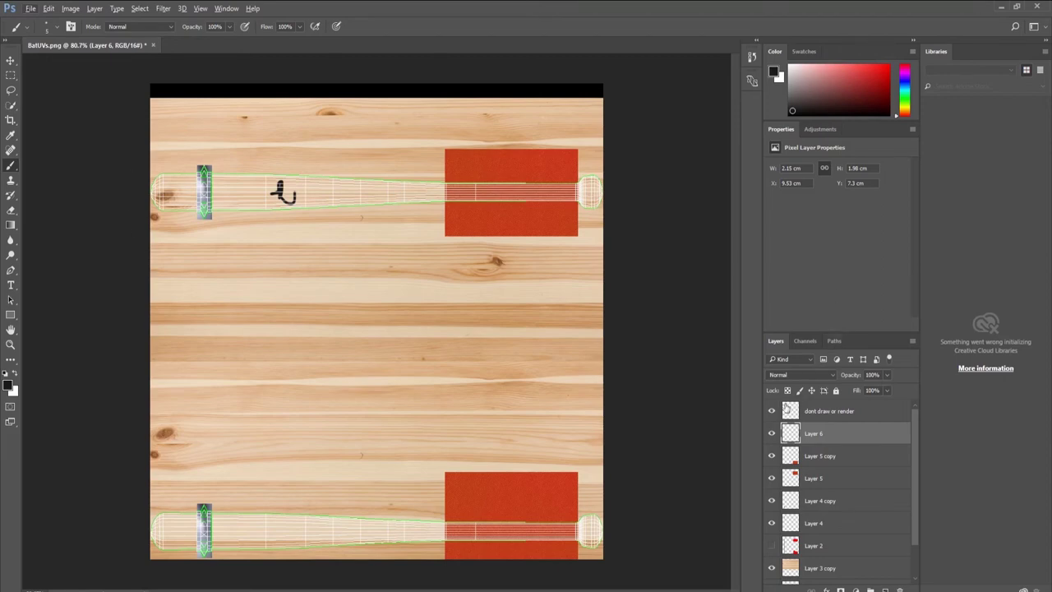
Hide the UV wireframe layer and save the texture as PNG named BatUVs2 on the Desktop.
click(772, 410)
click(31, 8)
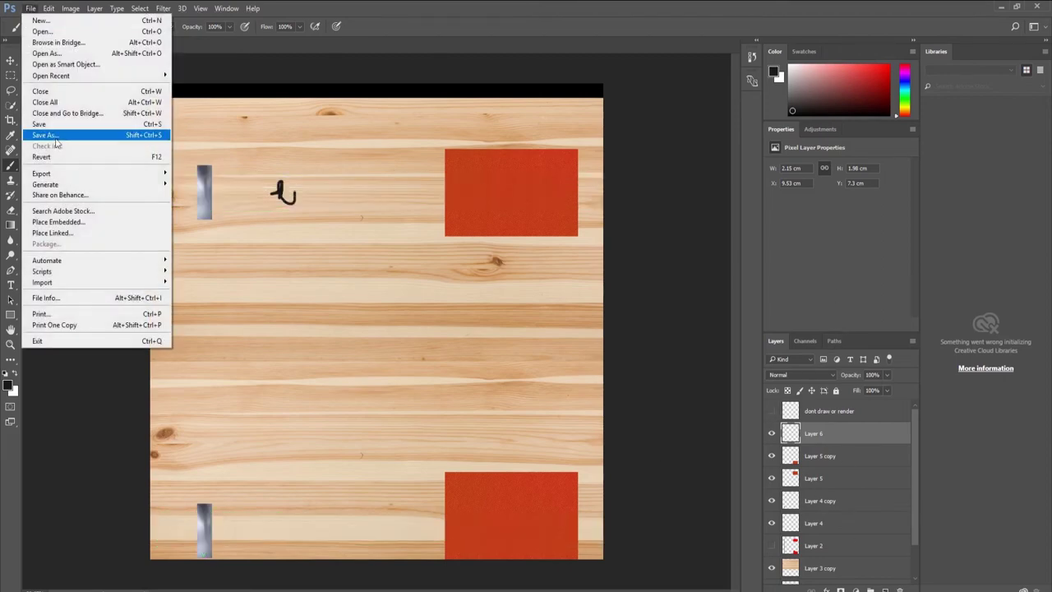
click(37, 134)
click(131, 266)
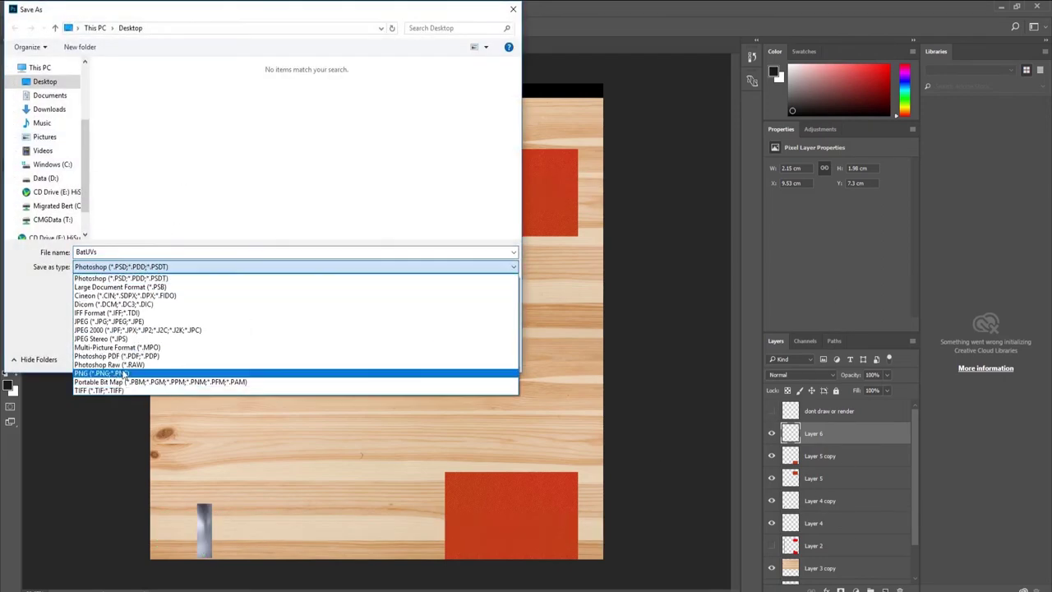
click(111, 373)
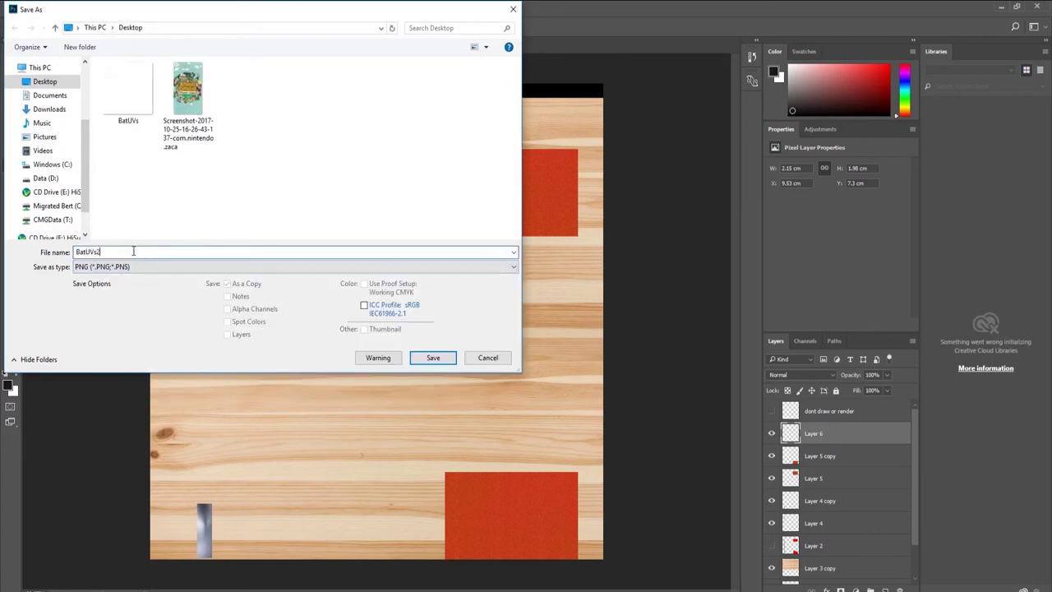
click(429, 357)
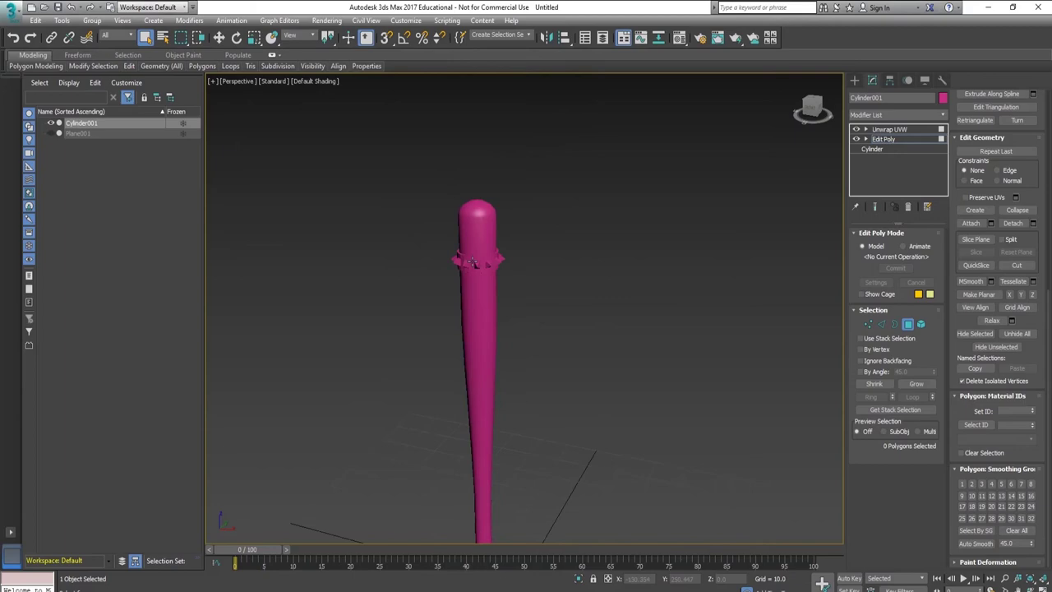
Load the BatUVs2 texture from the Desktop into a Material Editor slot.
scroll(472, 261, up, 2)
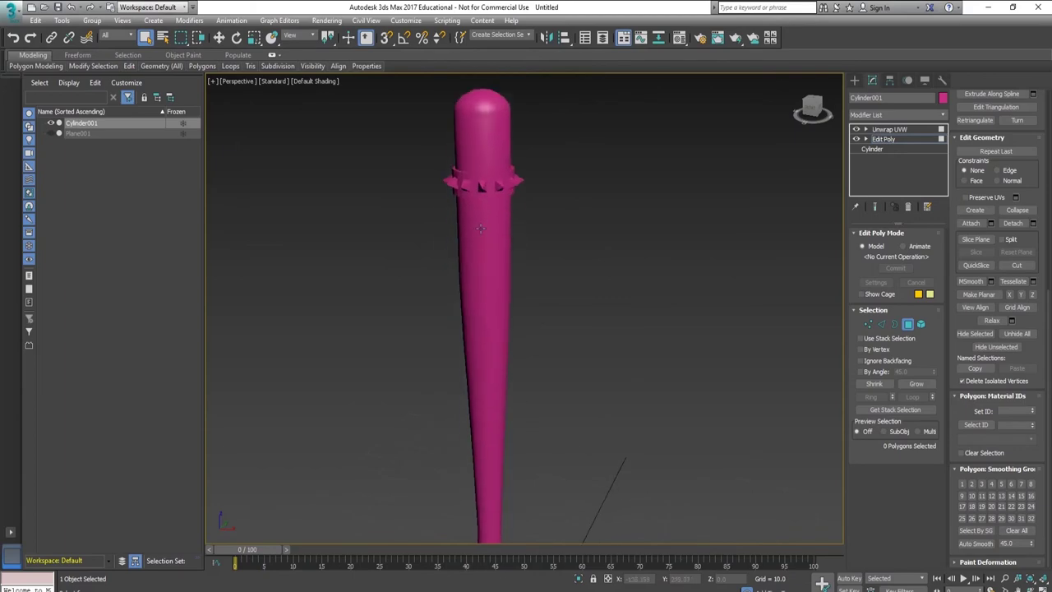
key(m)
drag(454, 51, 288, 40)
key(super+e)
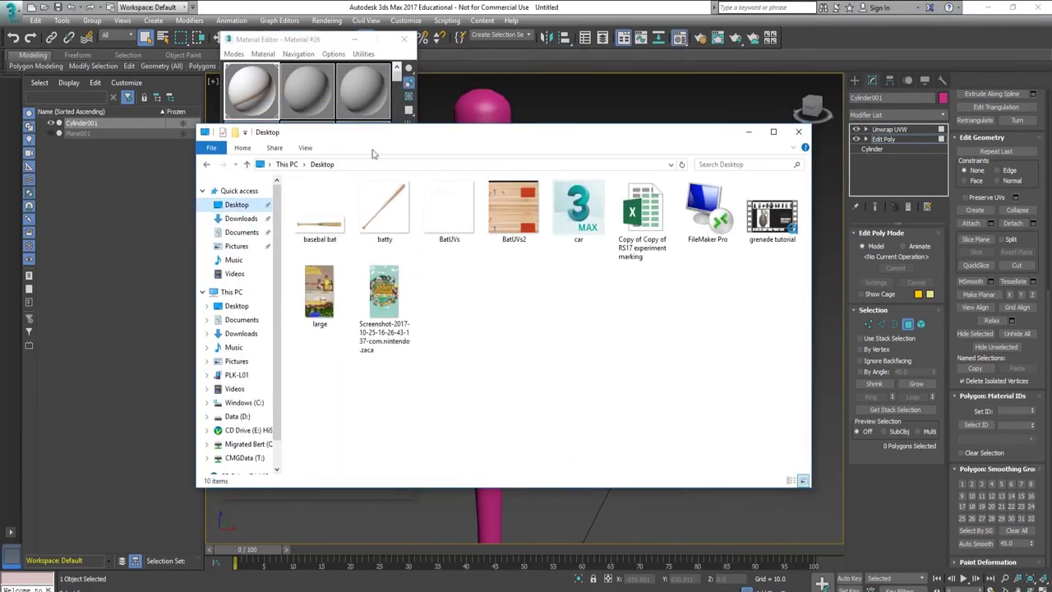
drag(493, 134, 477, 197)
click(497, 275)
drag(299, 96, 506, 296)
Assign the BatUVs2 material to the bat and select its Unwrap UVW modifier.
click(732, 195)
scroll(534, 305, up, 3)
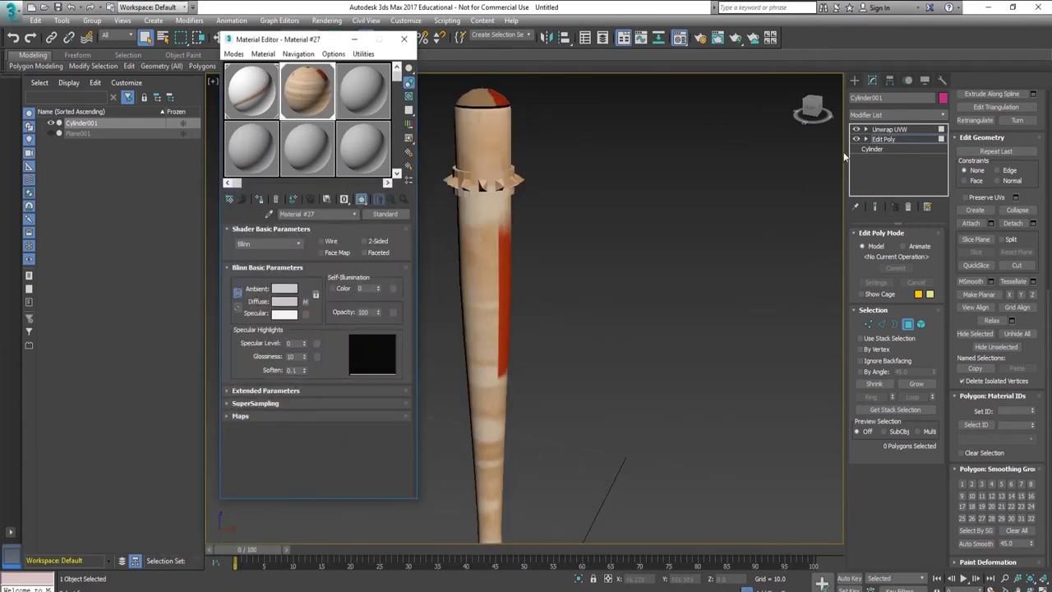
click(889, 129)
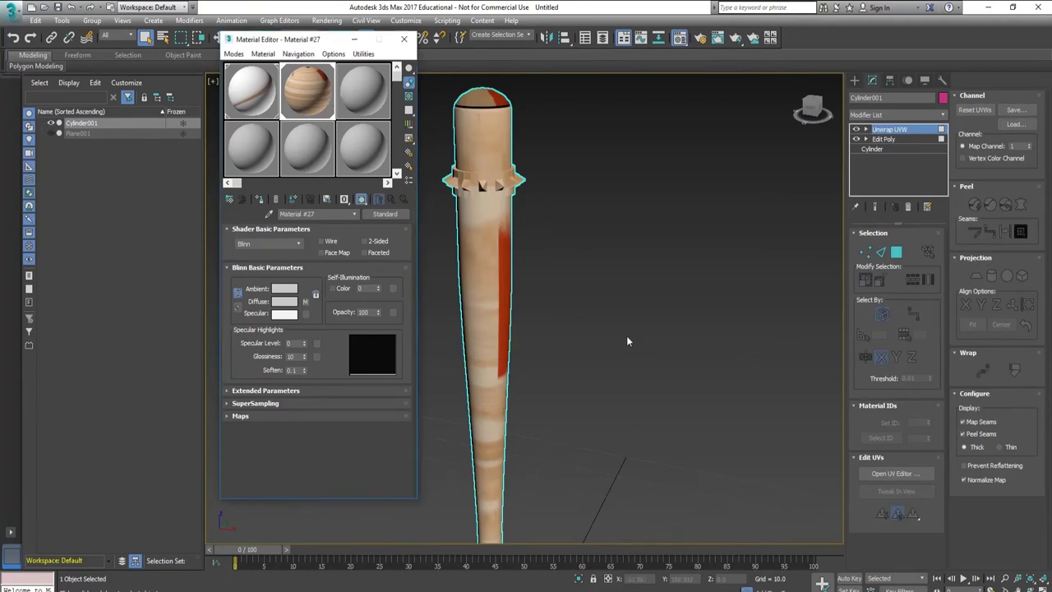
scroll(626, 334, down, 5)
scroll(634, 328, up, 4)
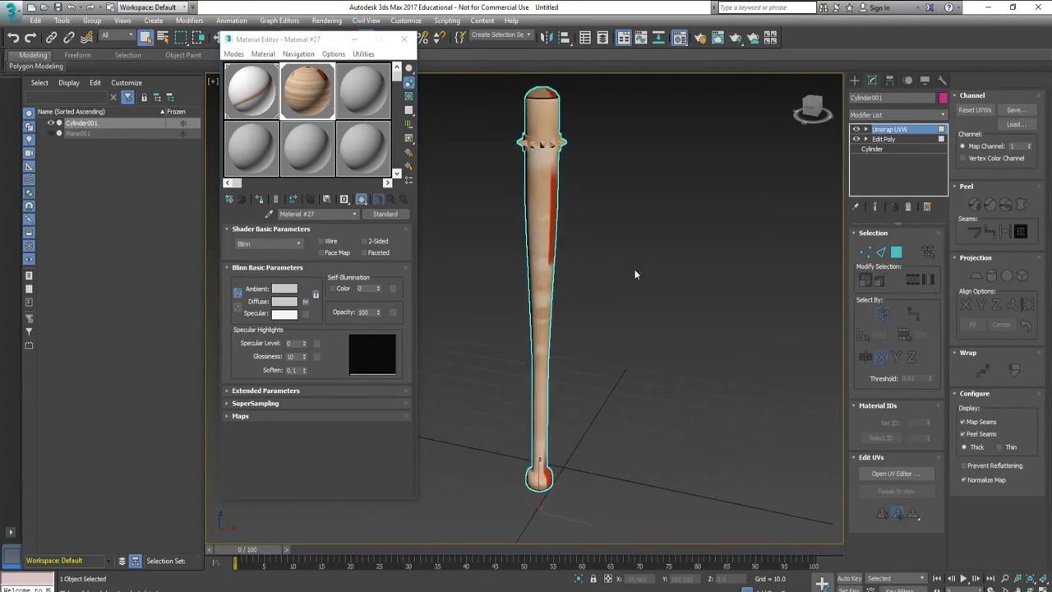
Dismiss the topology warning and briefly inspect the bat's existing UV layout at vertex level.
click(883, 138)
click(606, 340)
key(1)
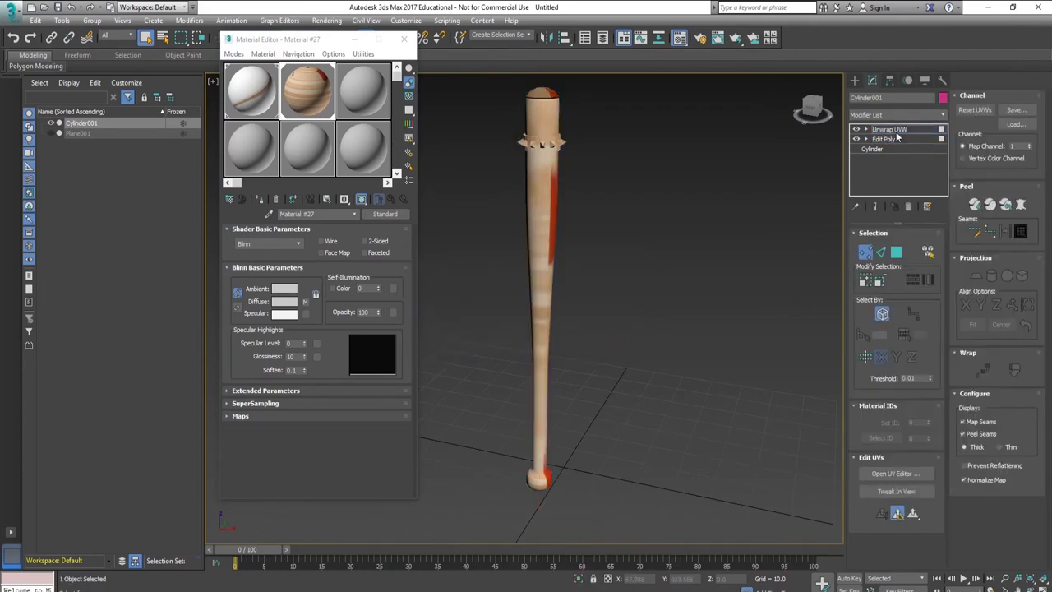
click(896, 473)
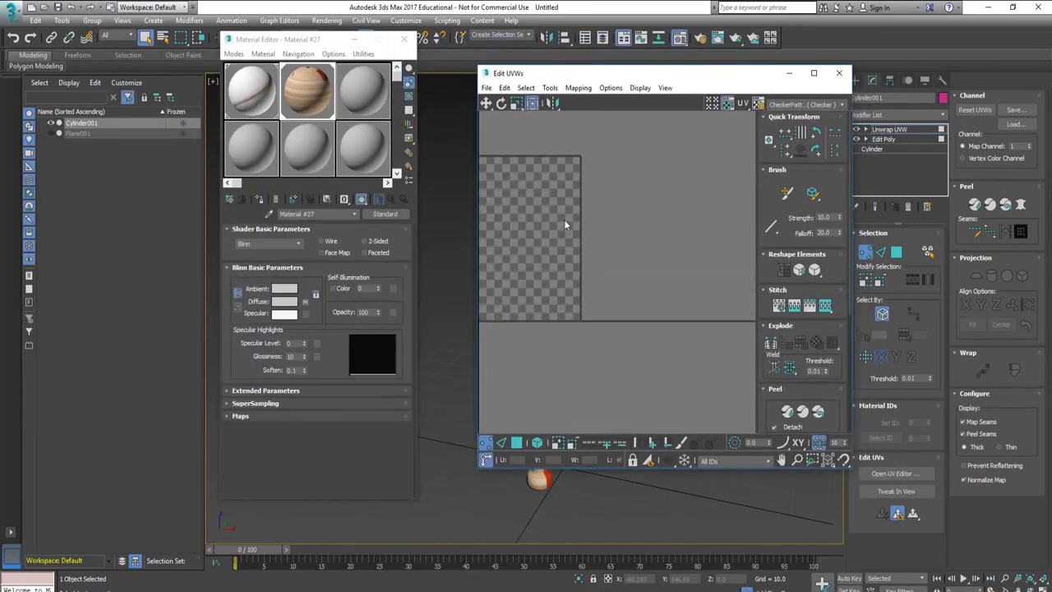
click(762, 42)
click(889, 129)
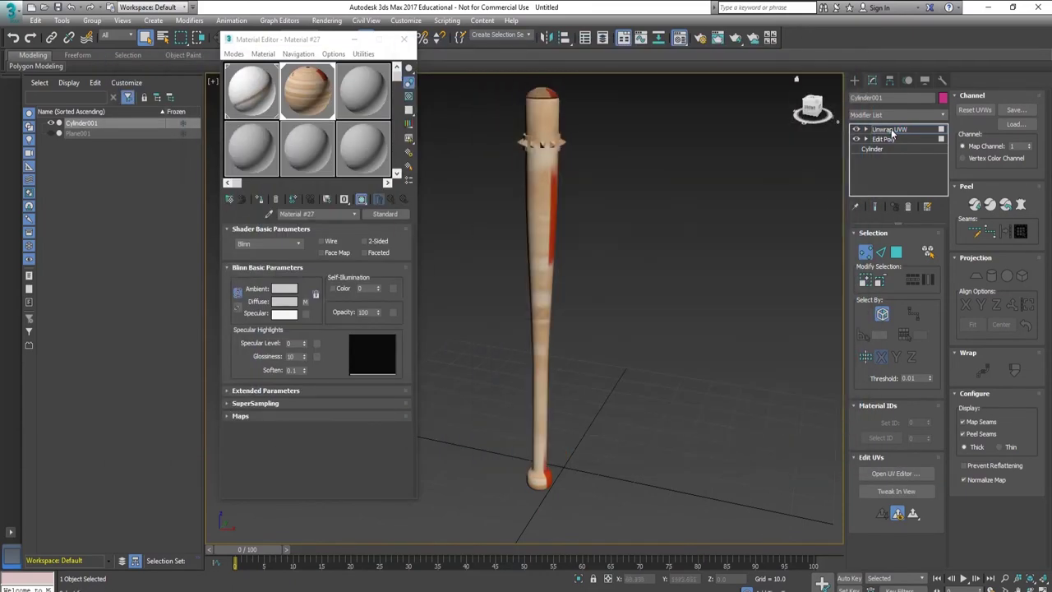
Replace the bat's Unwrap UVW modifier with a fresh one and close the Material Editor.
click(911, 210)
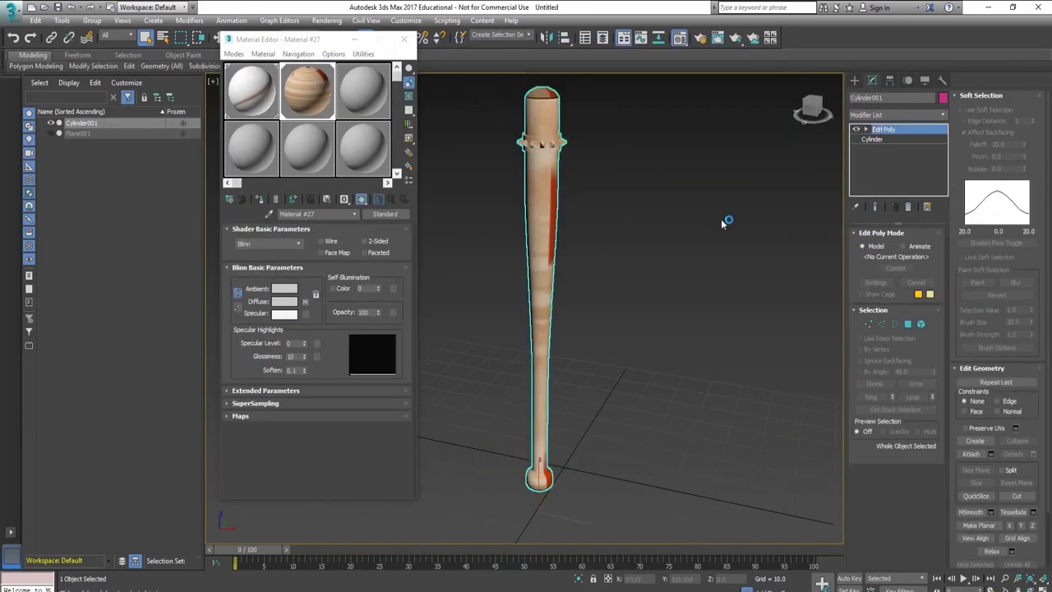
click(942, 115)
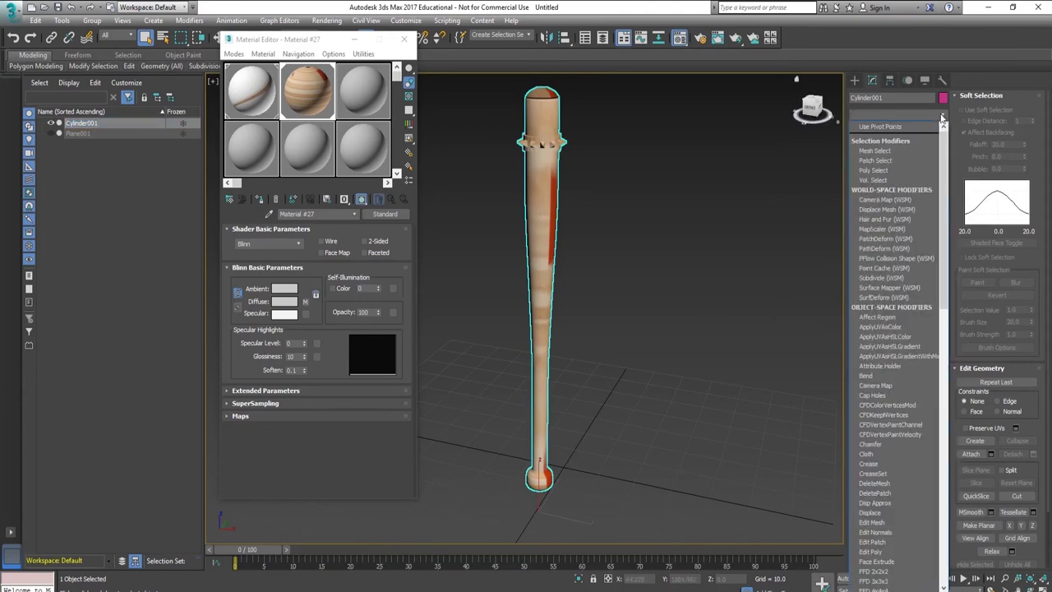
click(920, 488)
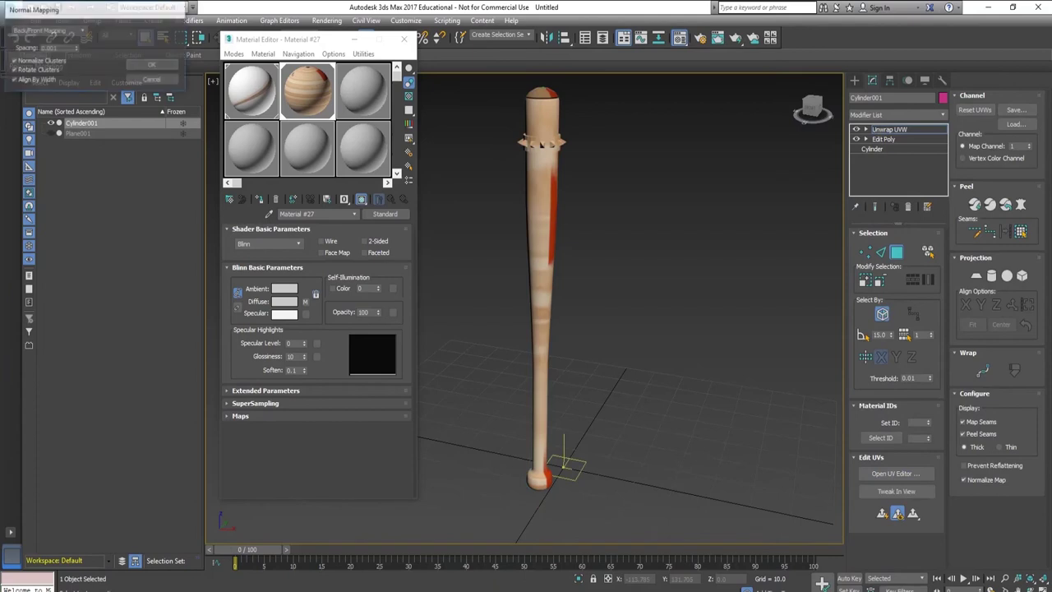
key(ctrl+a)
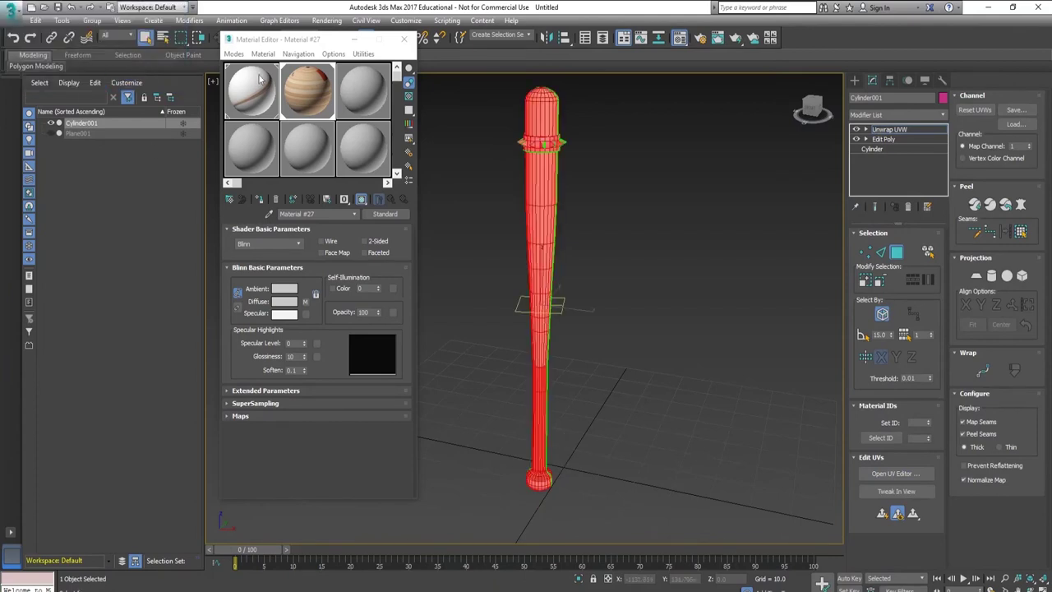
key(m)
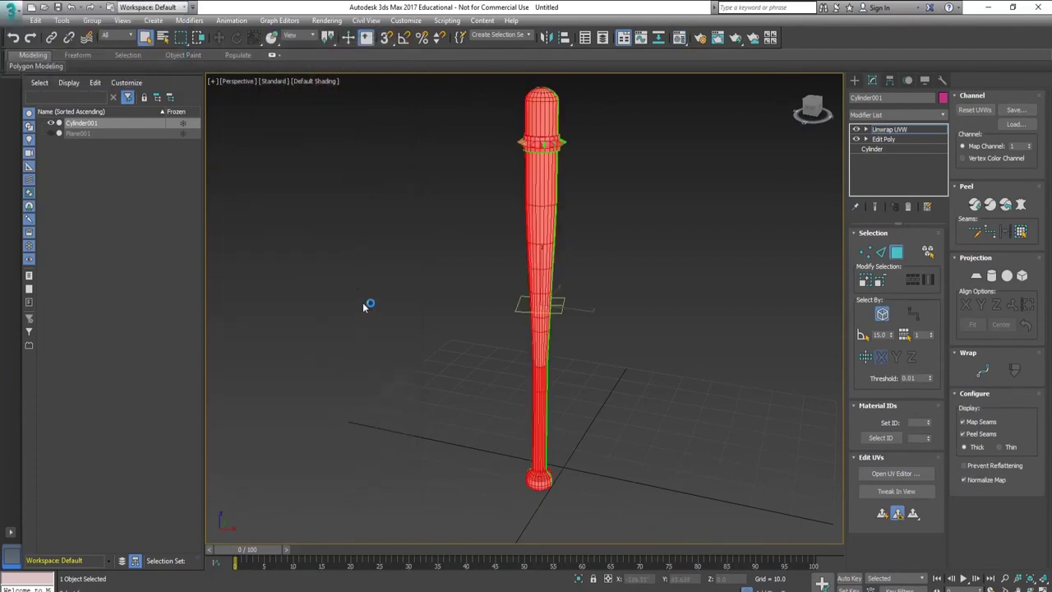
key(ctrl+z)
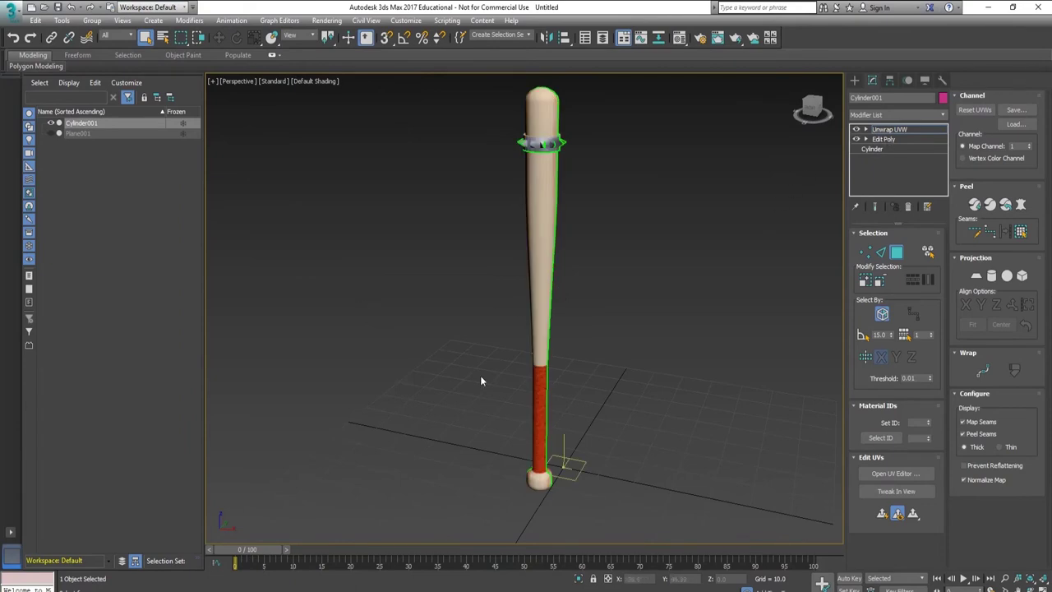
mouse_move(336, 211)
alt+middle_down()
mouse_move(382, 277)
mouse_move(321, 290)
mouse_move(334, 246)
mouse_move(189, 225)
mouse_move(507, 272)
mouse_move(158, 237)
mouse_move(251, 271)
mouse_move(452, 273)
mouse_move(469, 247)
mouse_move(454, 250)
alt+middle_up()
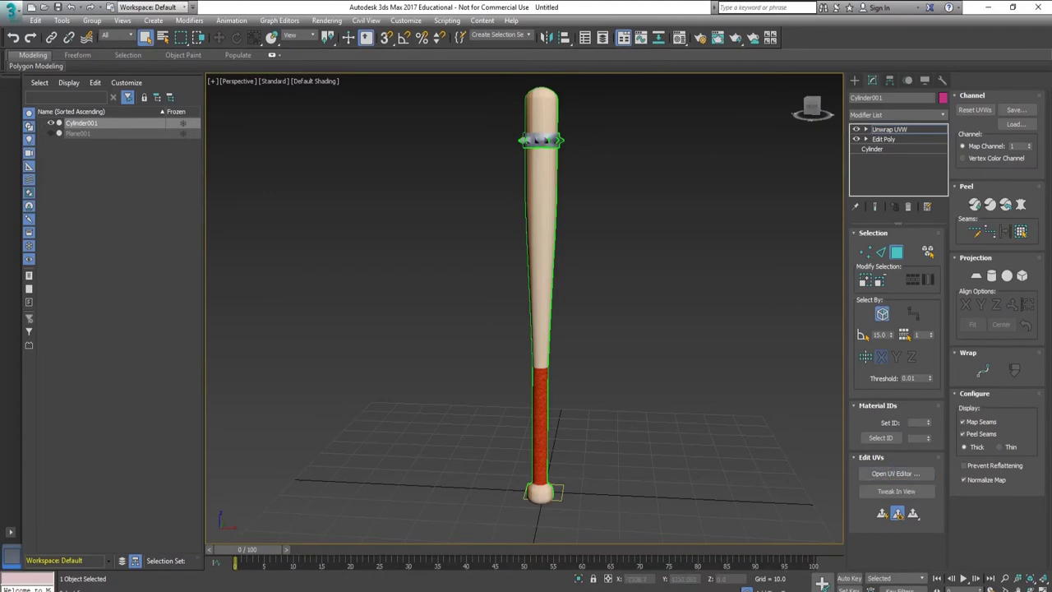
drag(870, 103, 865, 81)
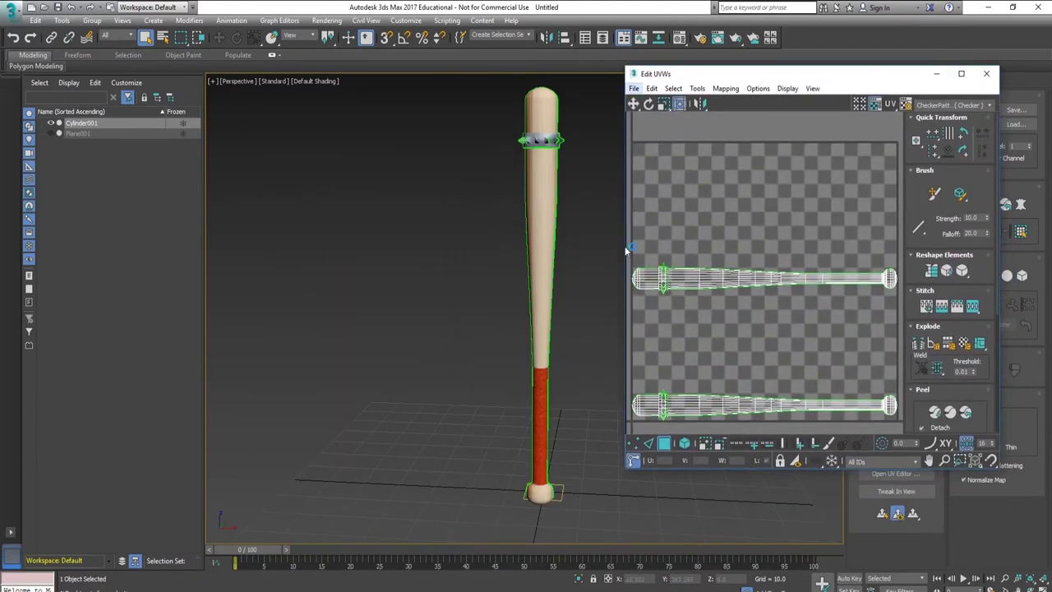
Move the upper UV island higher until the black mark lines up below the spiked band.
drag(625, 246, 601, 257)
click(780, 281)
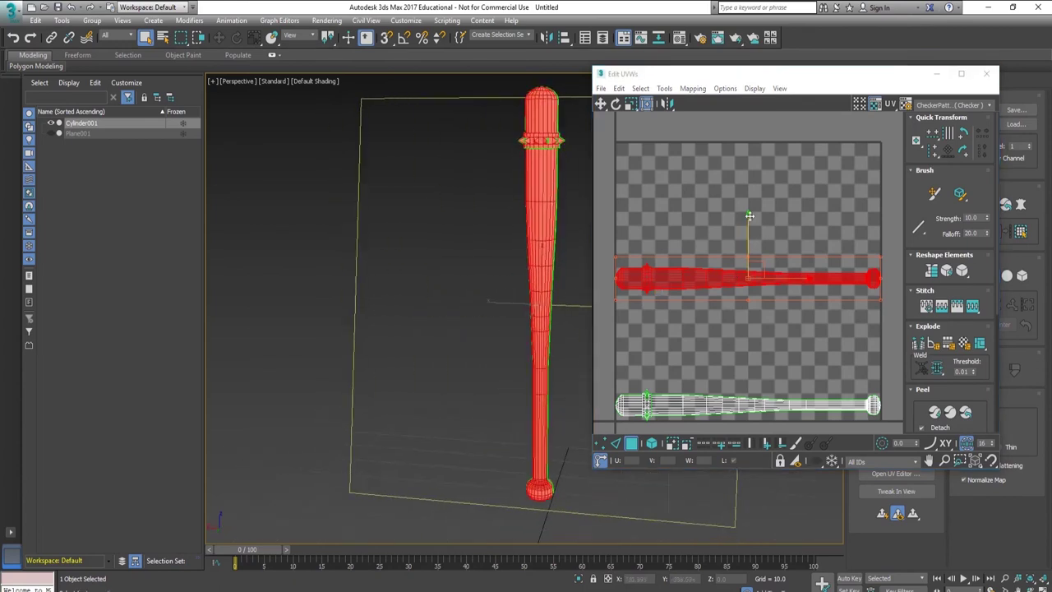
drag(750, 216, 746, 161)
scroll(534, 429, up, 3)
scroll(455, 384, up, 2)
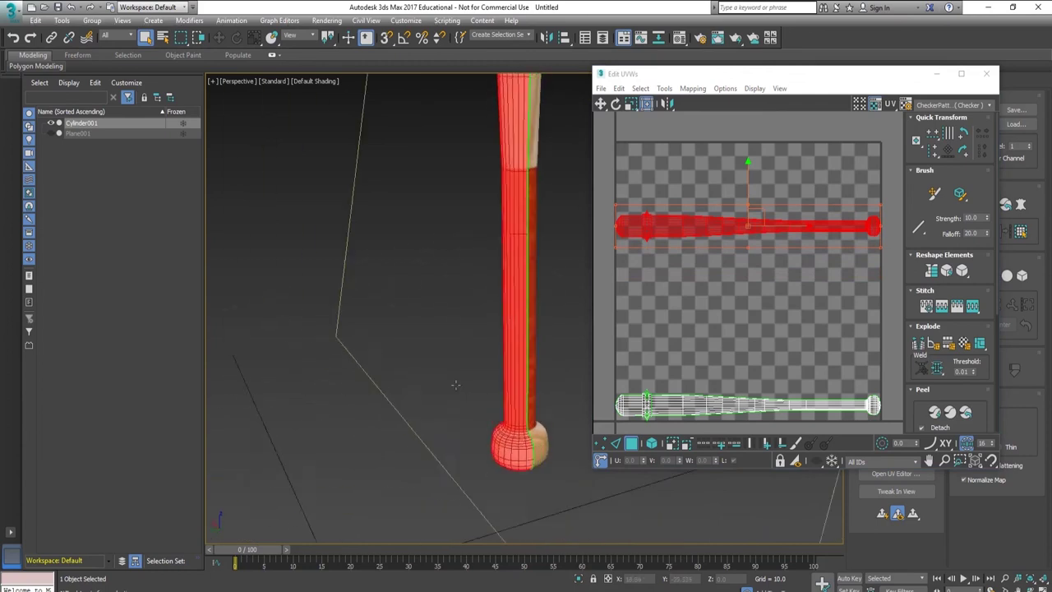
alt+middle_drag(455, 383, 509, 386)
mouse_move(747, 162)
mouse_down()
mouse_move(746, 134)
mouse_move(746, 178)
mouse_move(750, 128)
mouse_up()
scroll(526, 296, up, 3)
alt+middle_drag(510, 296, 538, 281)
scroll(538, 282, up, 4)
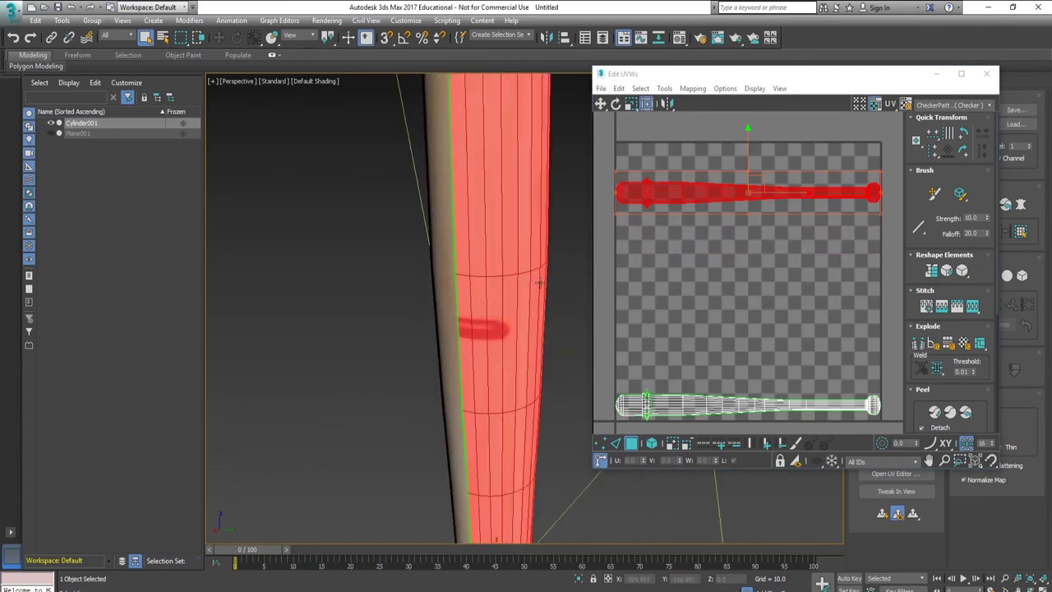
scroll(539, 282, down, 3)
mouse_move(746, 135)
mouse_down()
mouse_move(748, 167)
mouse_move(749, 149)
mouse_up()
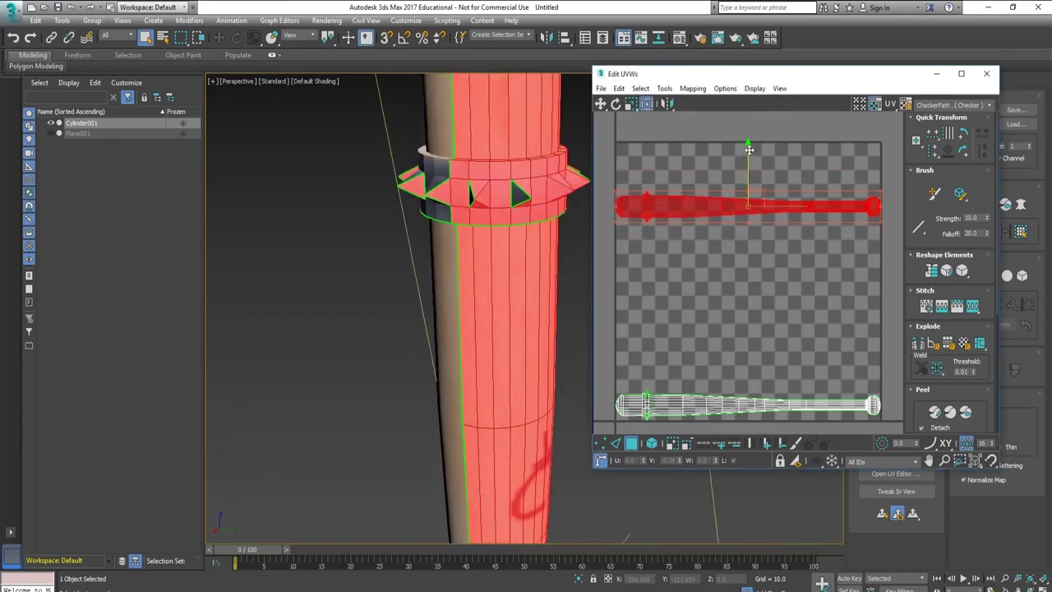
Clear the face selection, close the UV editor, and frame the textured bat in the viewport.
click(358, 303)
scroll(358, 304, down, 3)
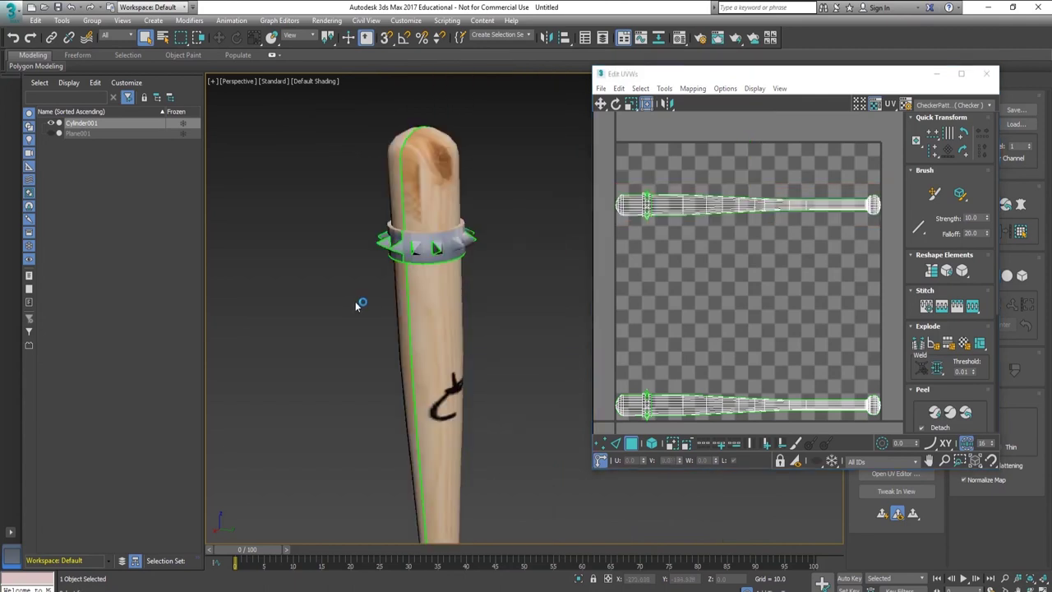
middle_drag(348, 386, 324, 357)
scroll(369, 375, down, 3)
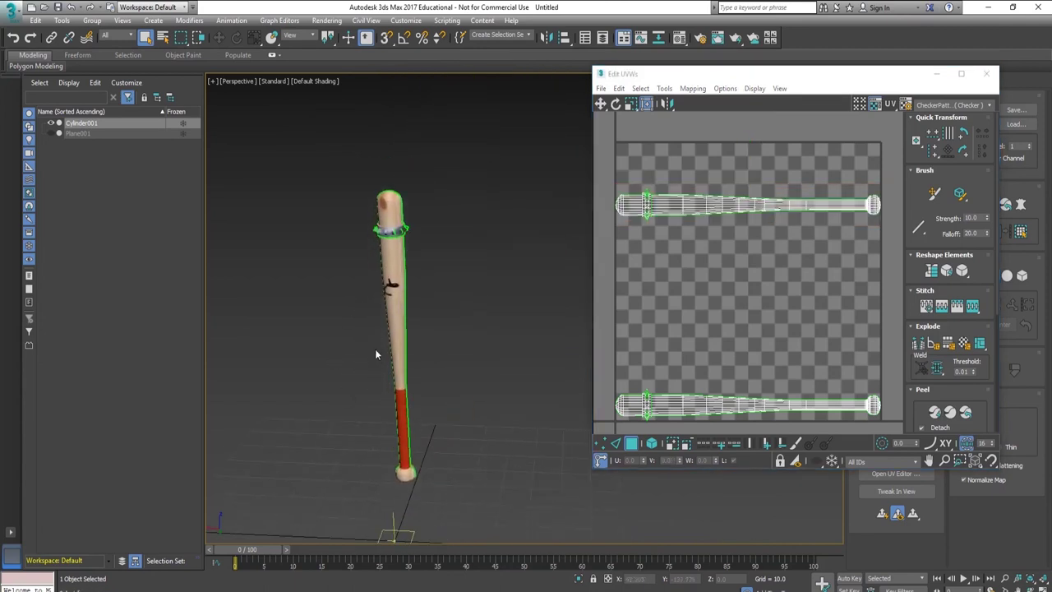
click(986, 73)
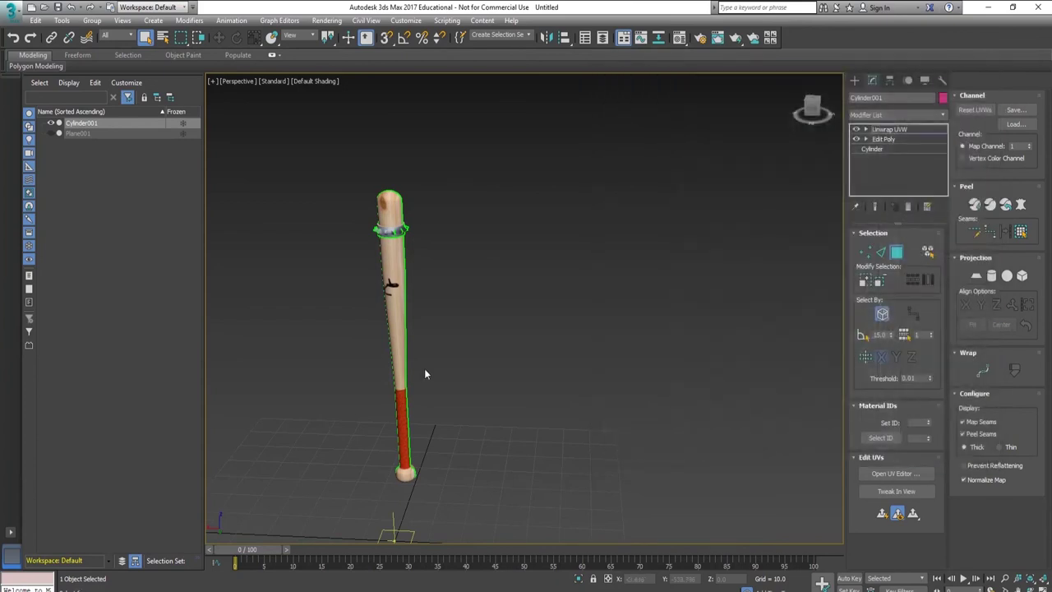
middle_drag(424, 368, 522, 351)
alt+middle_drag(418, 370, 455, 332)
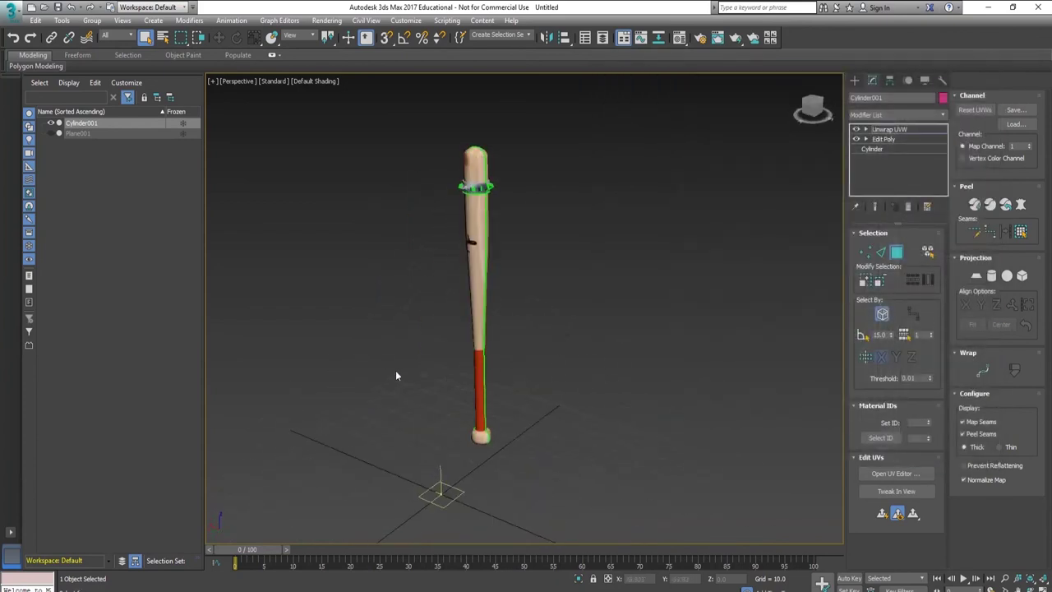
Add an Edit Poly modifier above the Unwrap UVW and deselect the bat.
click(897, 115)
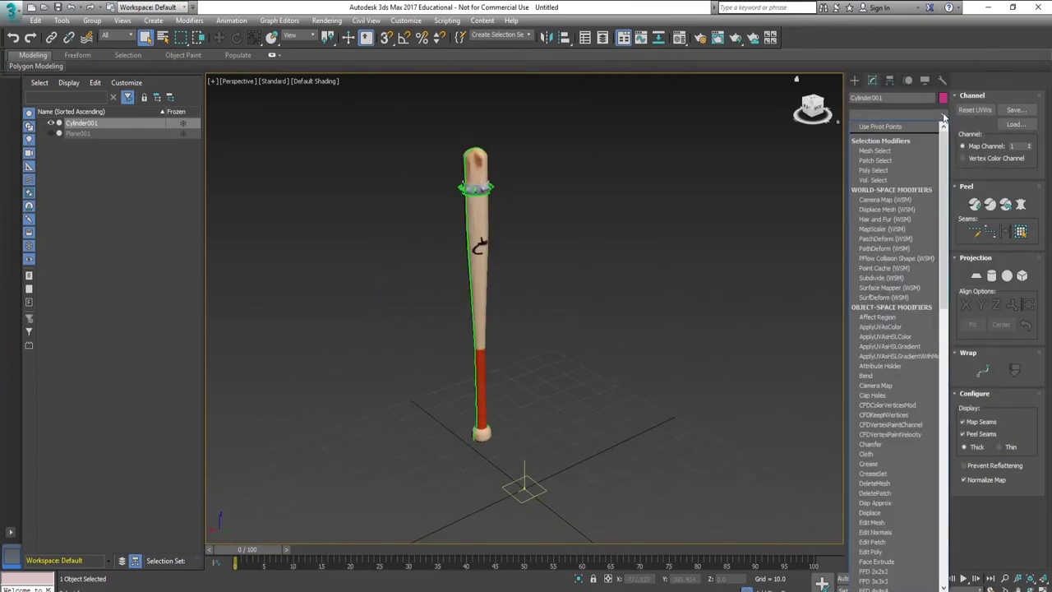
scroll(896, 246, down, 5)
click(892, 151)
click(587, 319)
scroll(588, 319, up, 3)
scroll(517, 353, down, 4)
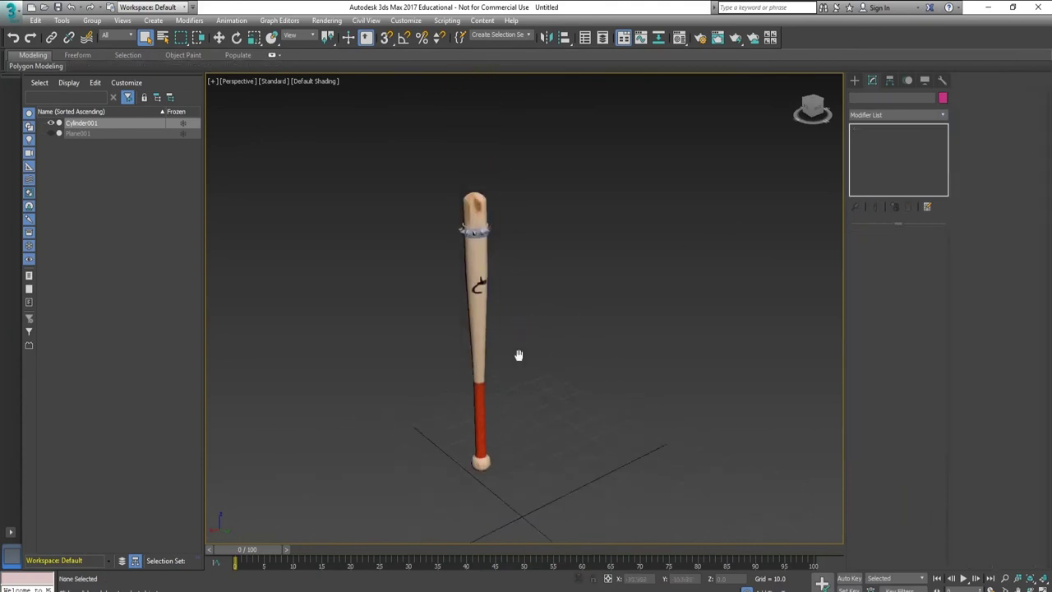